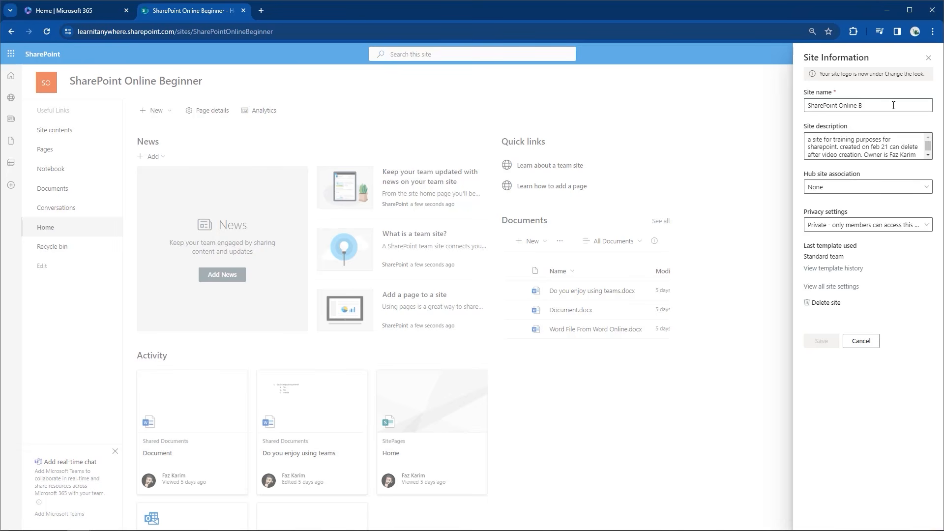
Change the site name to 'SharePoint Online Advanced' and save it
type("a")
key("Caps_Lock")
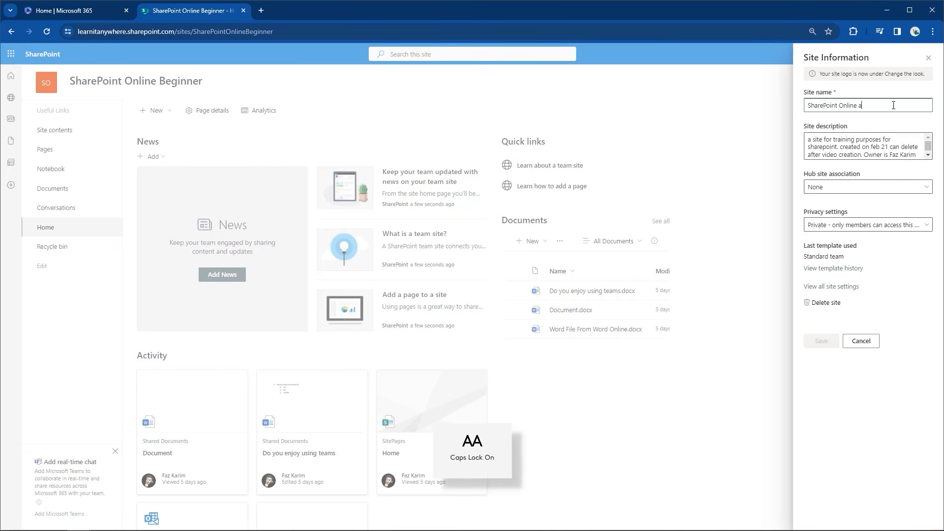
key("BackSpace")
key("Caps_Lock")
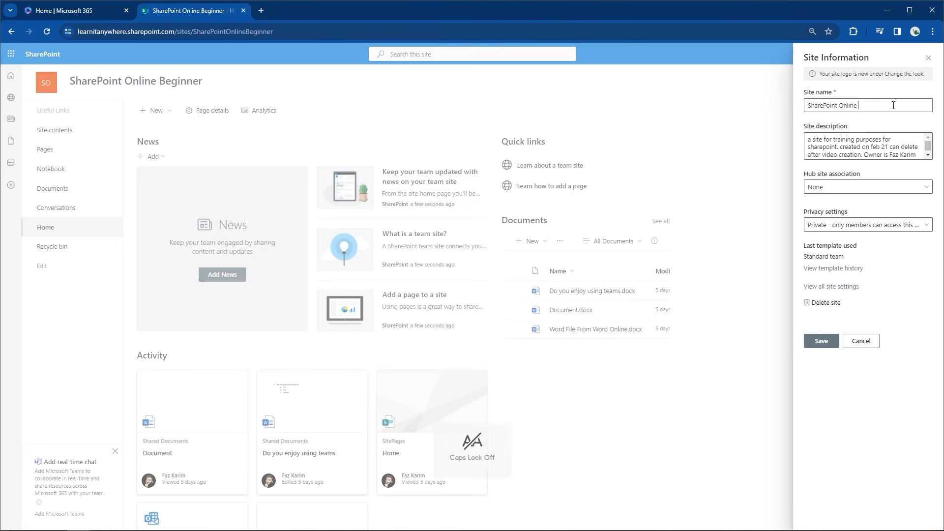
type("Ad")
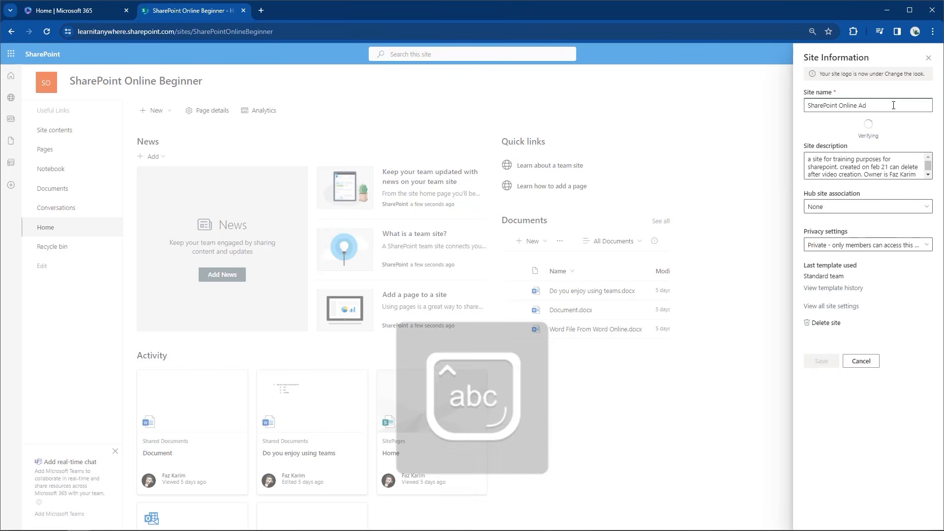
type("vanc")
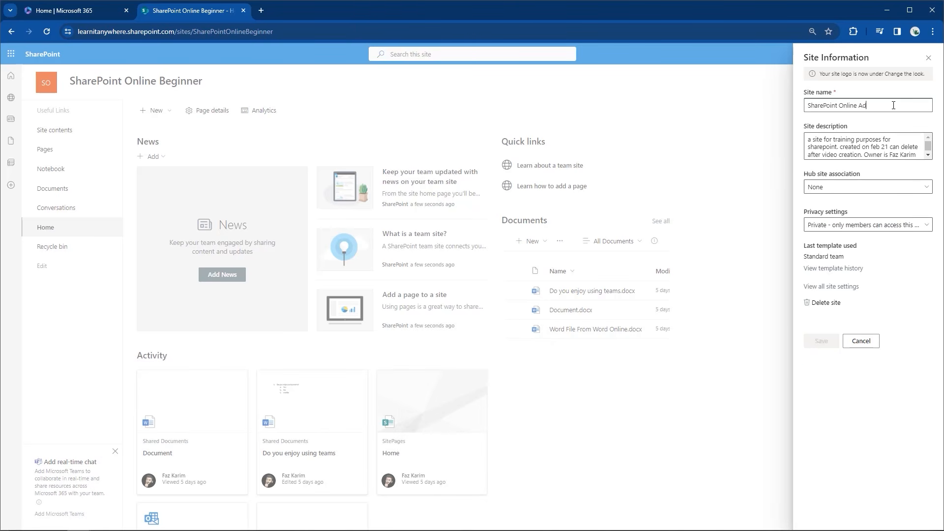
type("ed")
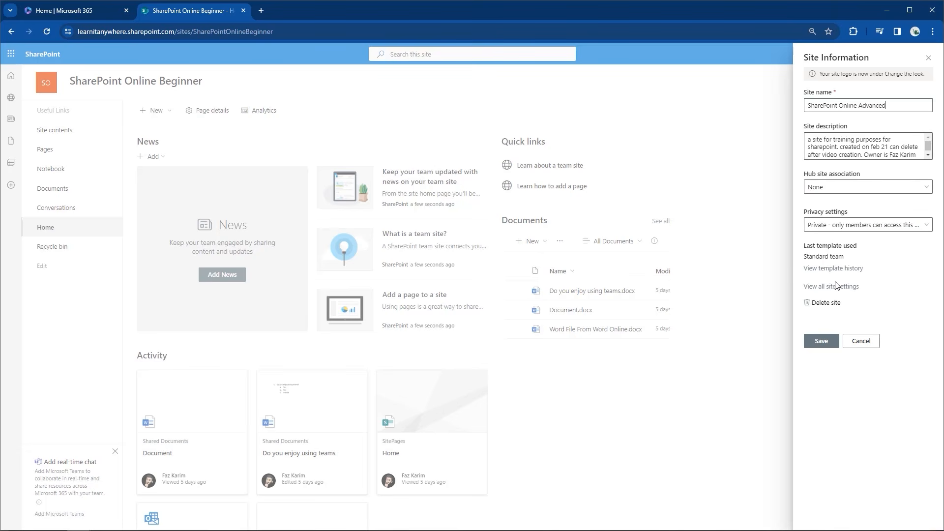
left_click(821, 340)
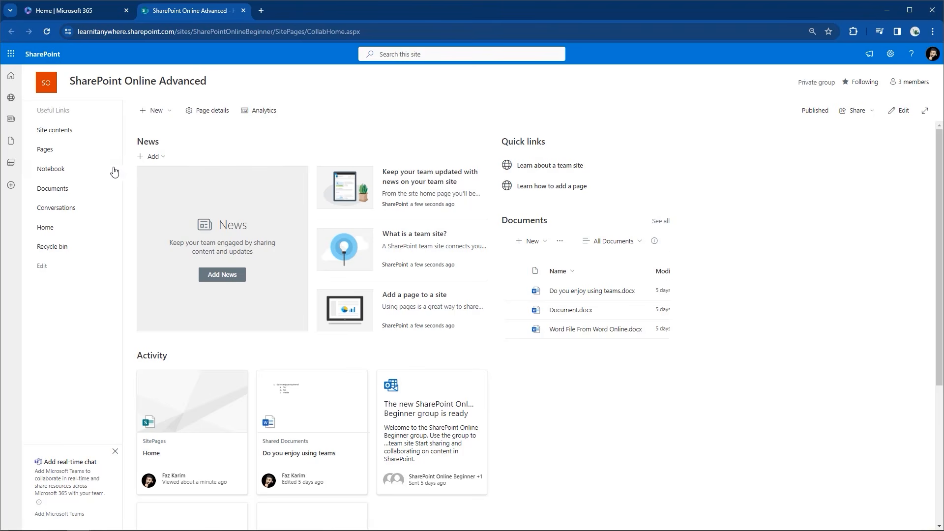
Go to the Documents library from the site's left navigation
left_click(77, 193)
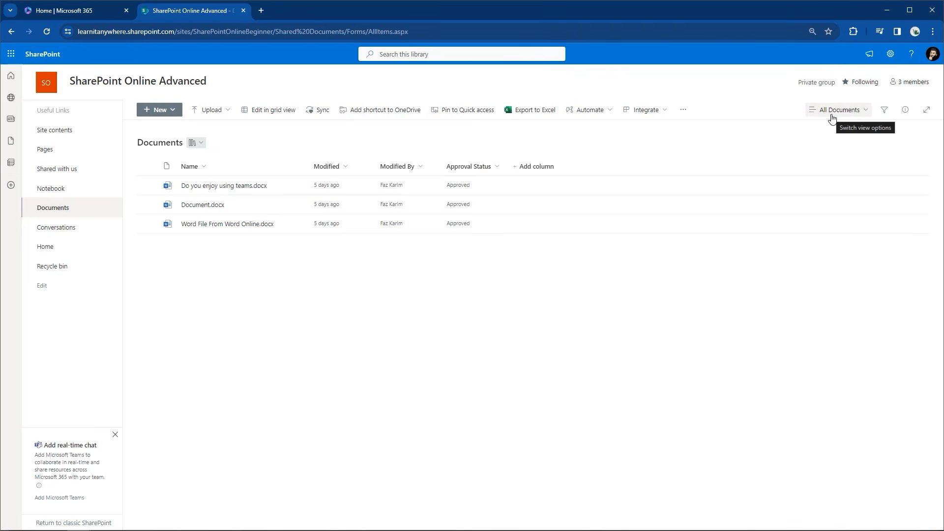
Reset the page zoom to 100% and list the library's views (All Documents, Approve/reject Items, My submissions)
key("ctrl+plus")
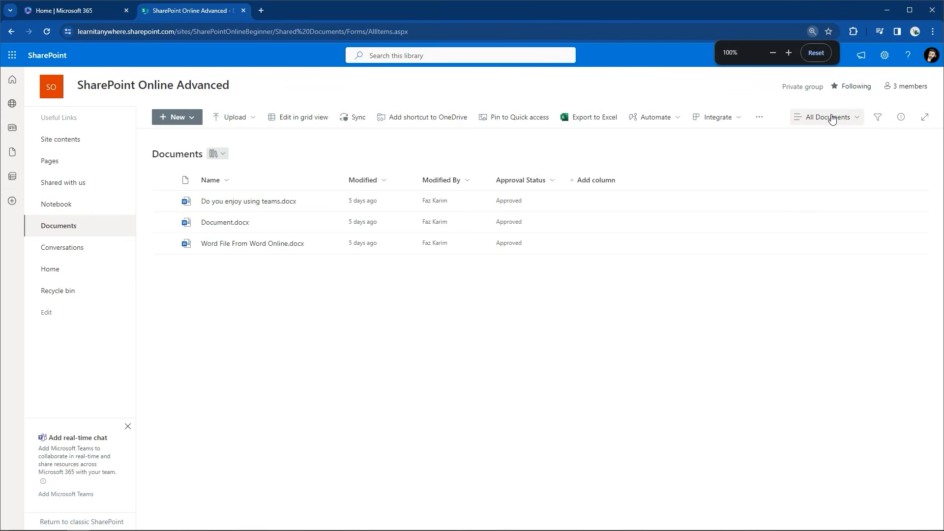
left_click(838, 120)
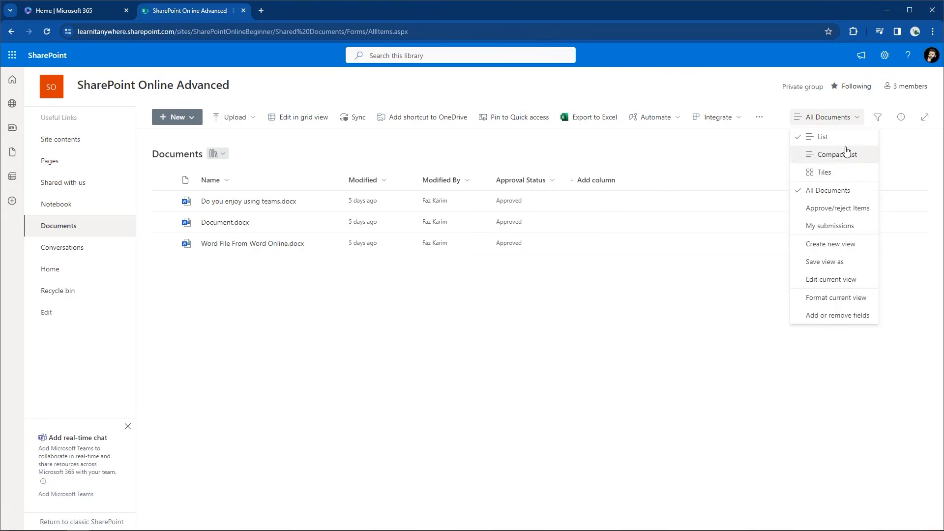
Create a new public List view named 'Custom View FK'
left_click(811, 246)
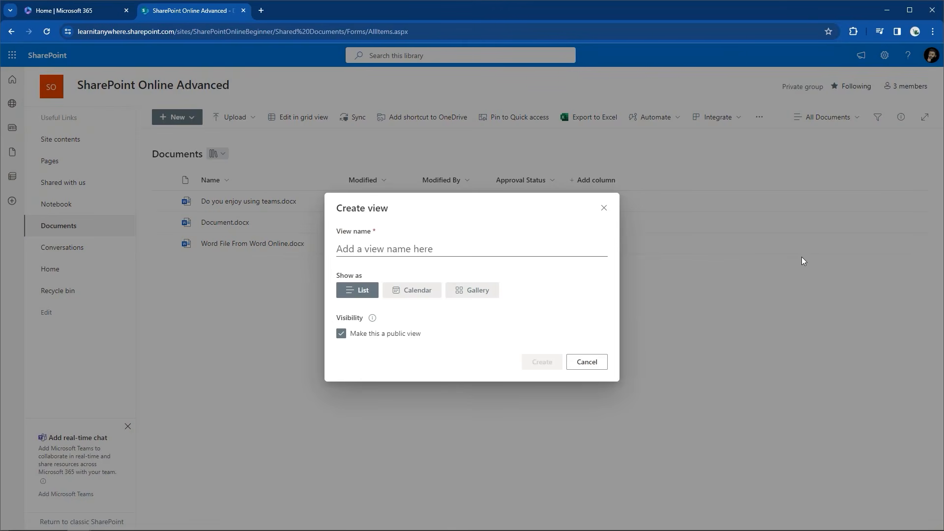
left_click(352, 250)
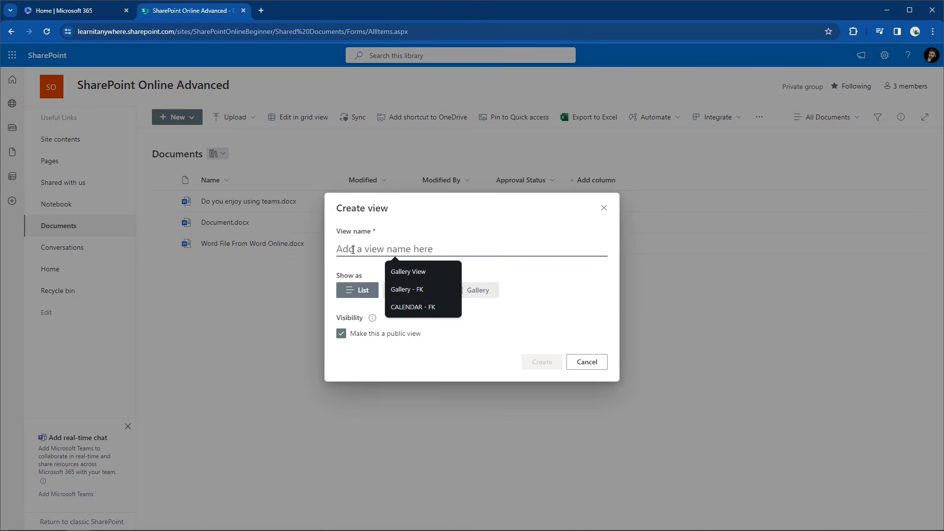
type("Custom View FK")
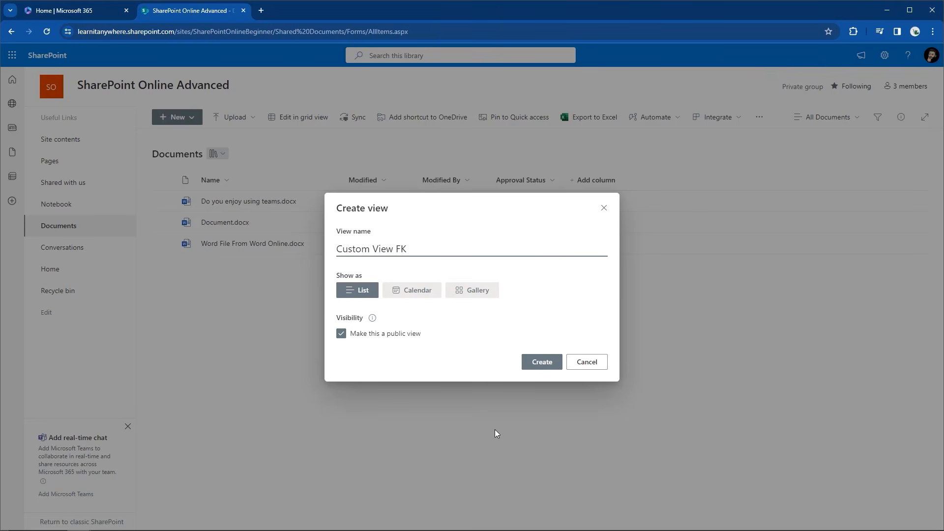
left_click(547, 363)
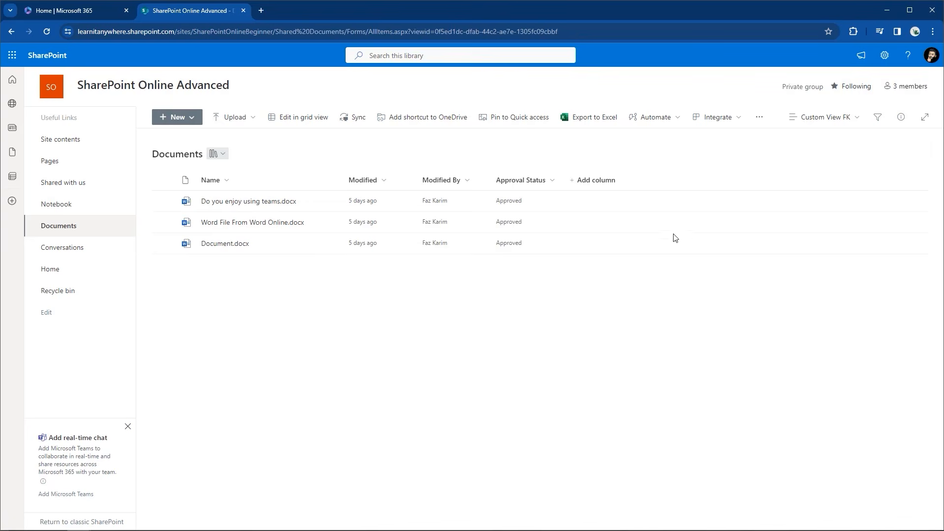
Open the Edit View settings page for the current Custom View FK view
left_click(797, 124)
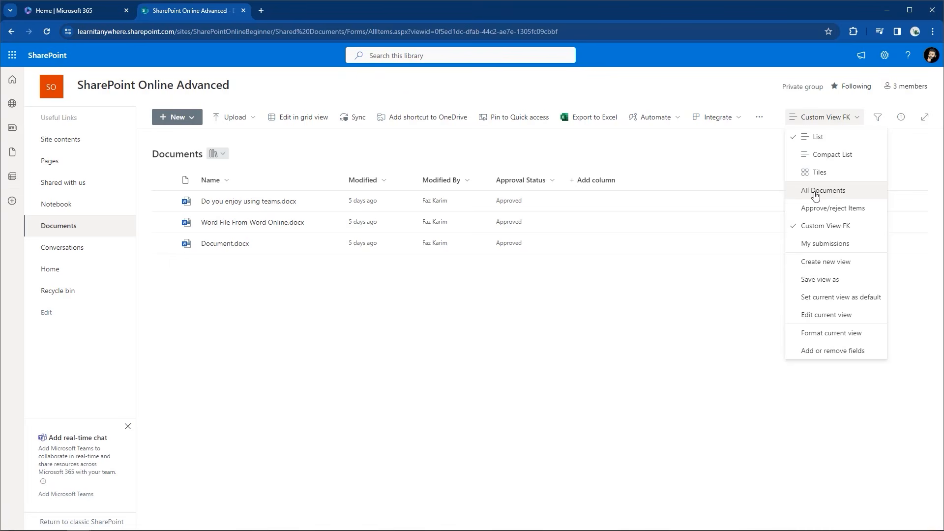
left_click(795, 314)
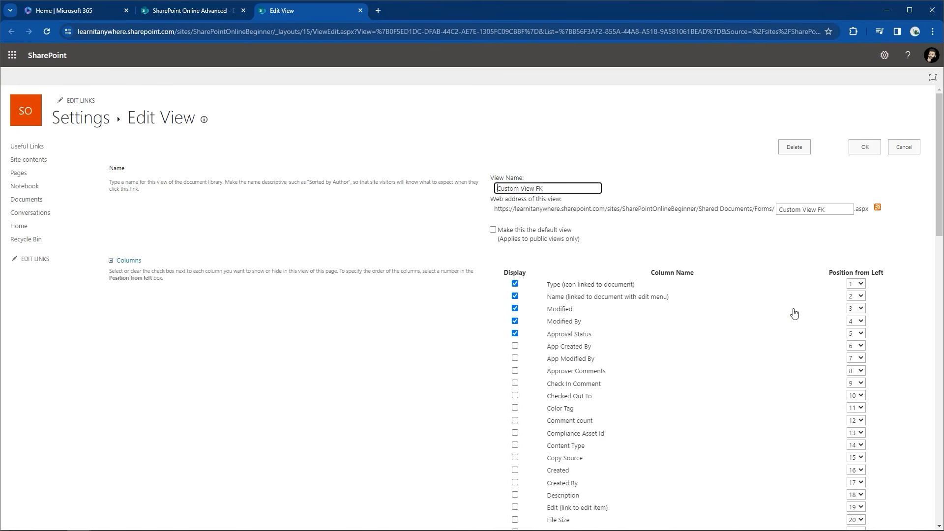
key("ctrl+shift+Tab")
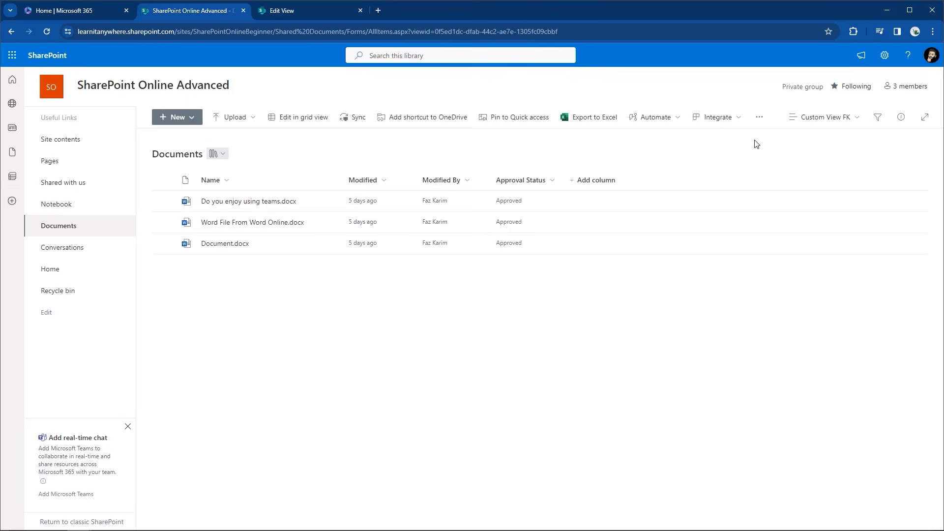
left_click(283, 10)
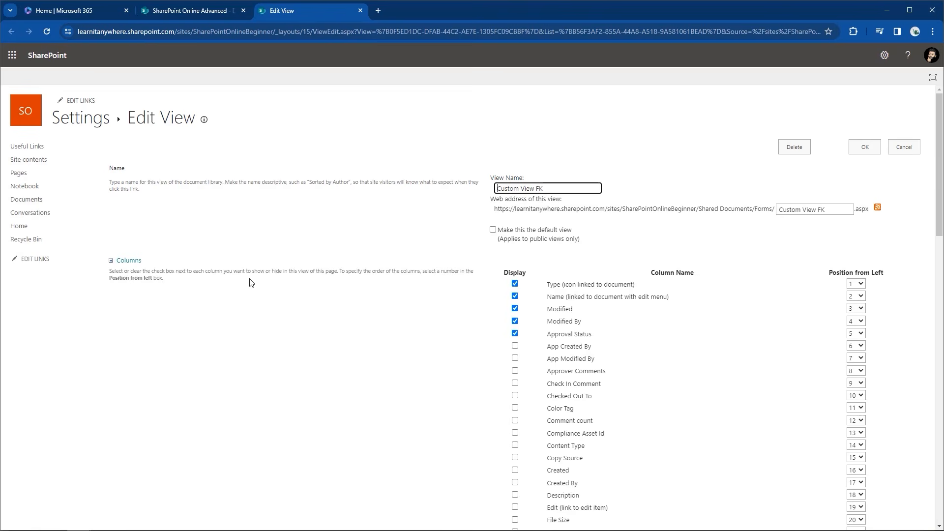
left_click(112, 264)
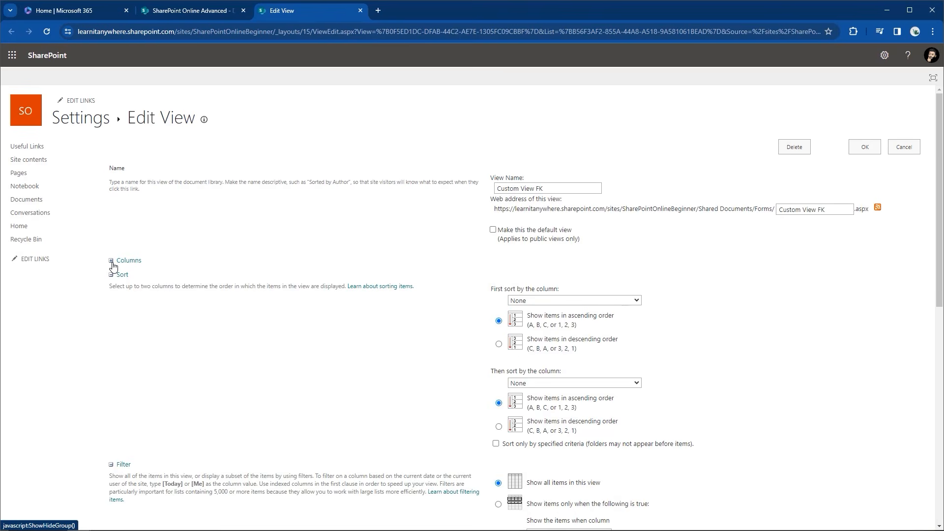
Expand the Columns section to see all columns available for the view
left_click(113, 265)
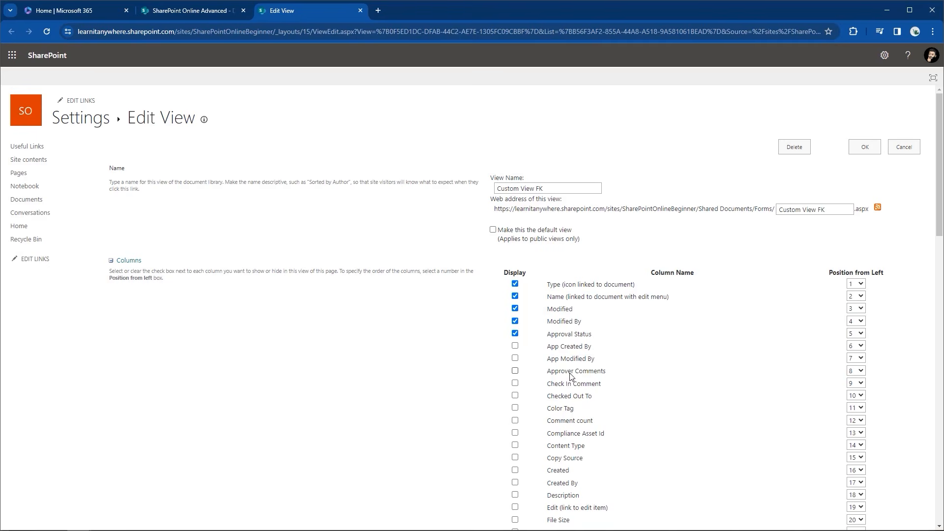
Tick Check In Comment and Checked Out To for display in Custom View FK
left_click(515, 384)
left_click(516, 396)
scroll(518, 397, "down", 2)
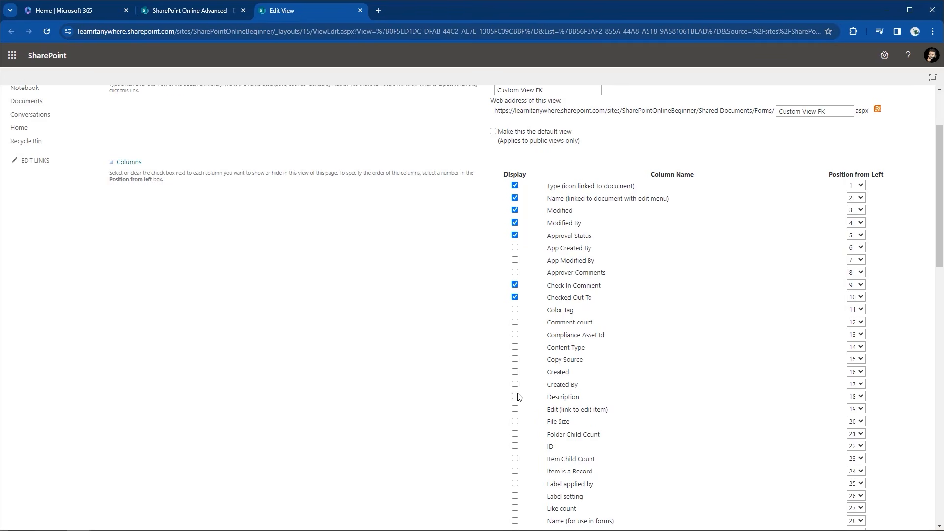
scroll(517, 396, "down", 2)
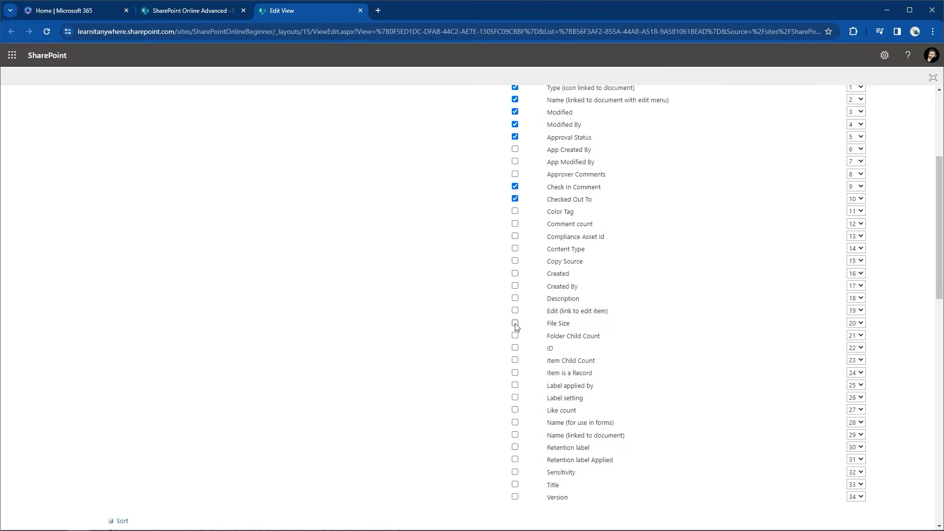
scroll(516, 327, "down", 3)
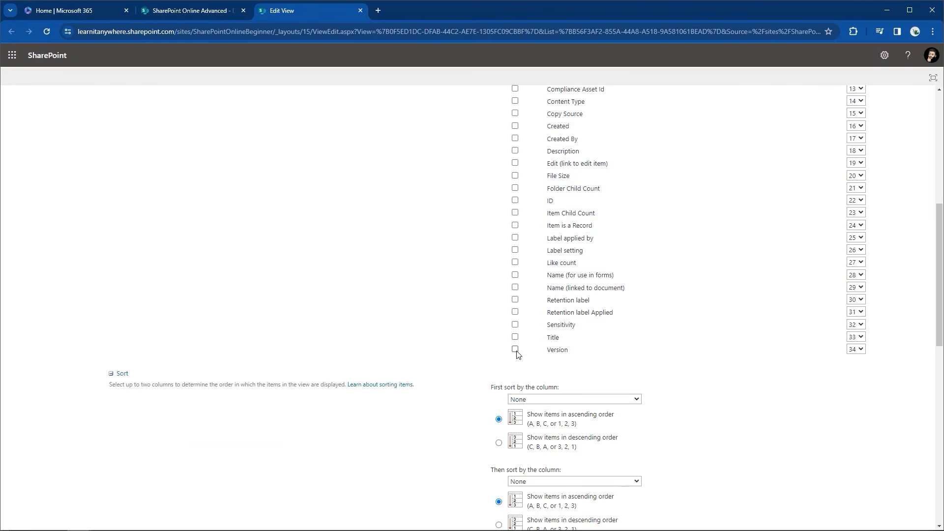
scroll(517, 353, "up", 6)
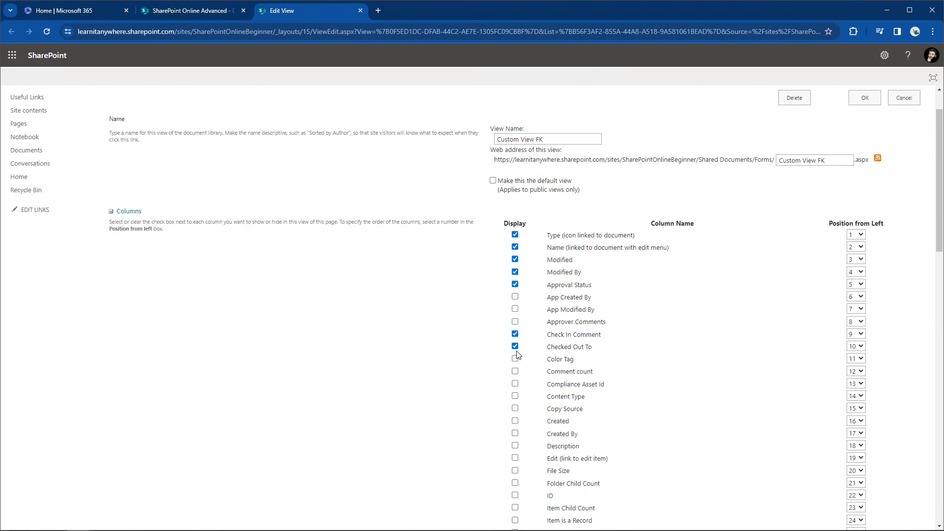
Sort the view first by Name (linked to document), ascending, and collapse the Sort section
left_click(111, 212)
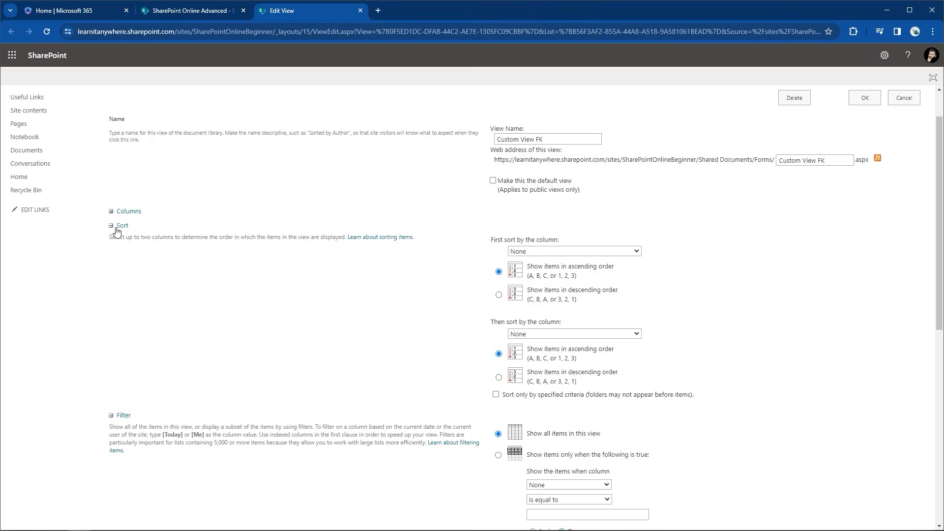
left_click(637, 252)
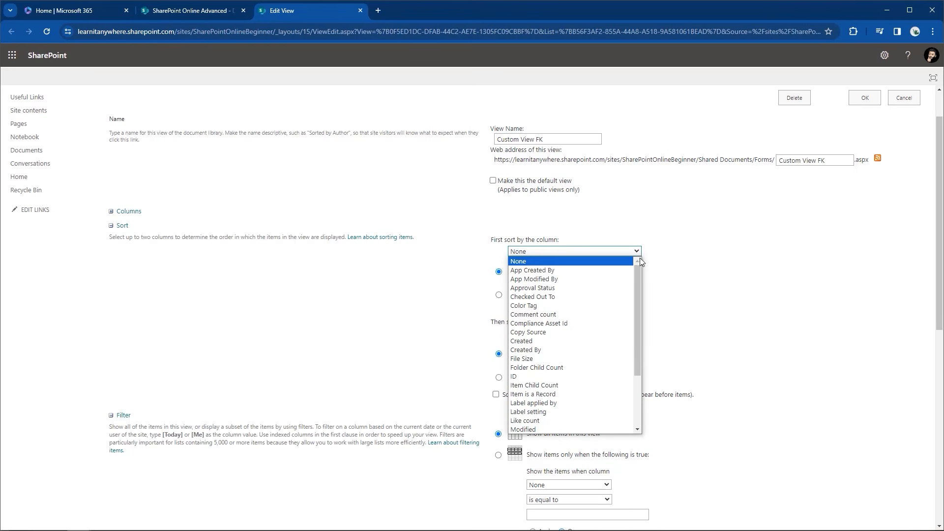
left_click_drag(639, 270, 634, 323)
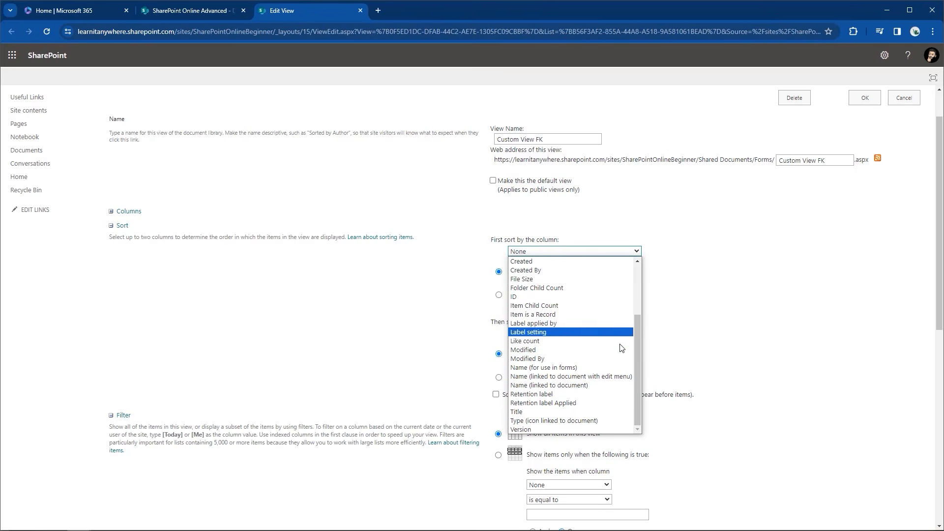
left_click(575, 386)
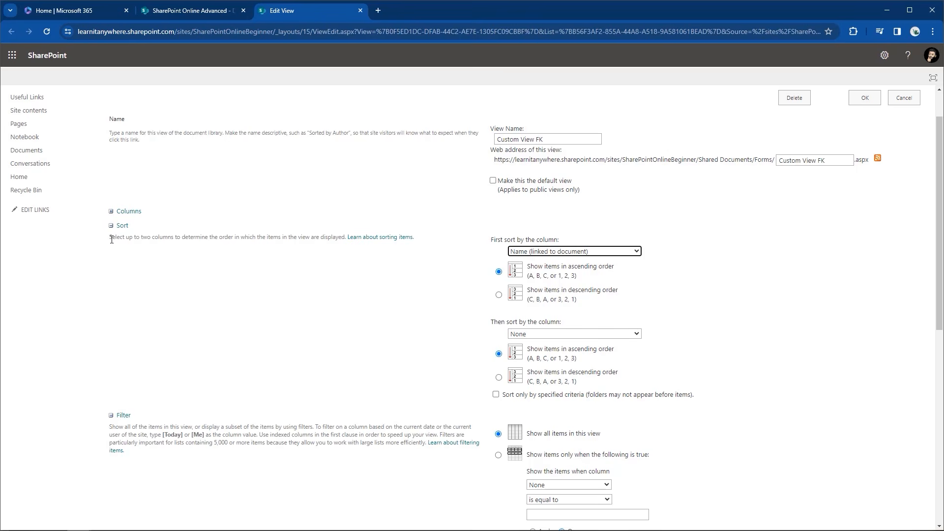
left_click(111, 228)
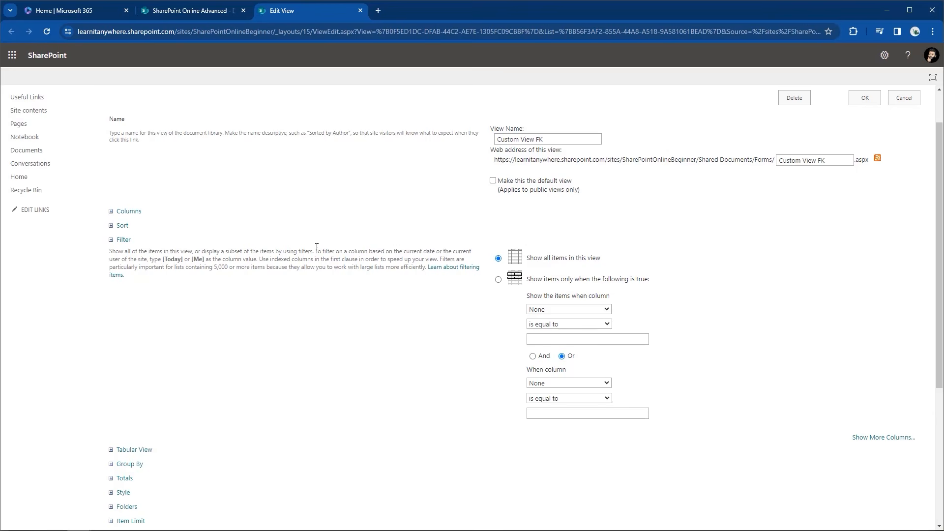
left_click_drag(382, 253, 203, 258)
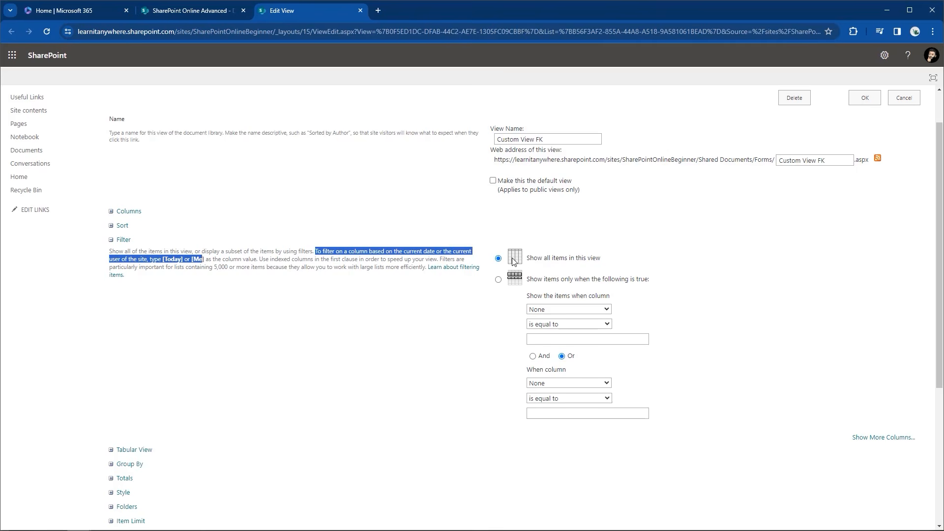
Filter the view to items where Created By is equal to [Me], then collapse Filter
left_click(553, 309)
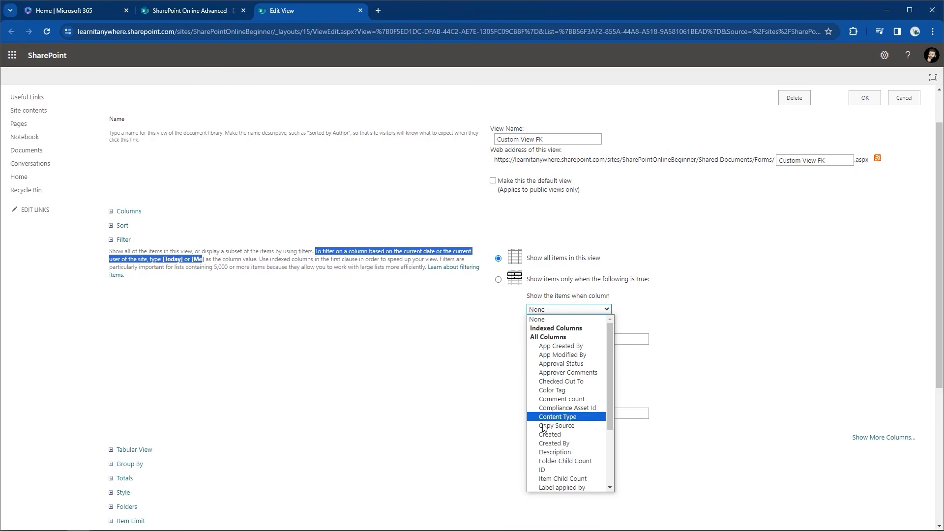
left_click(546, 443)
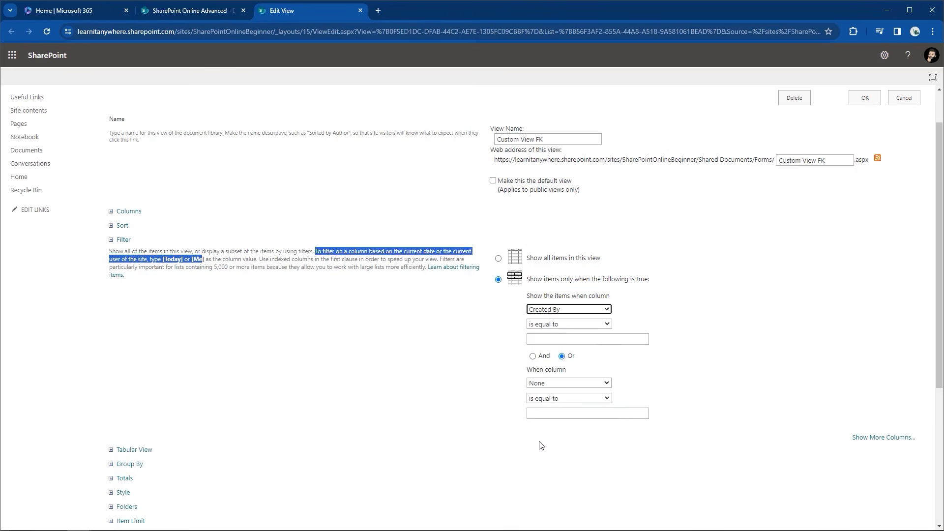
left_click(572, 340)
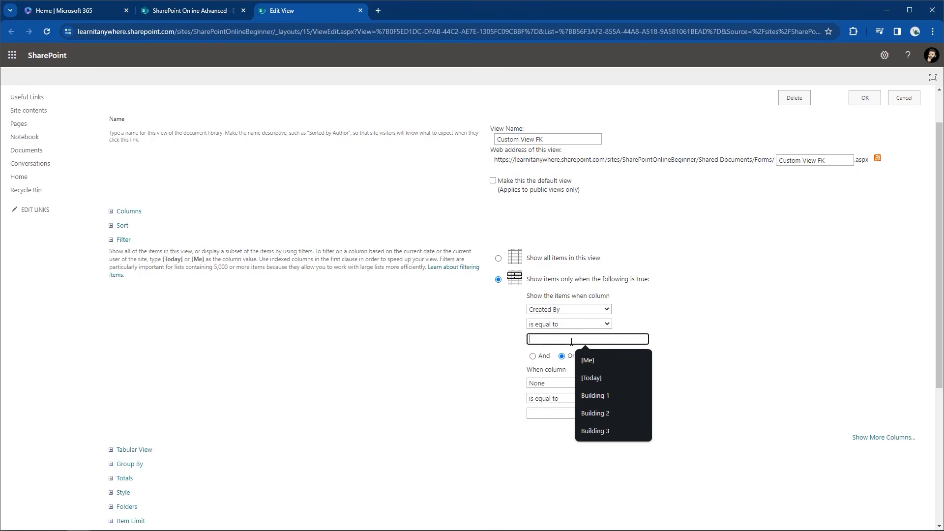
type("[")
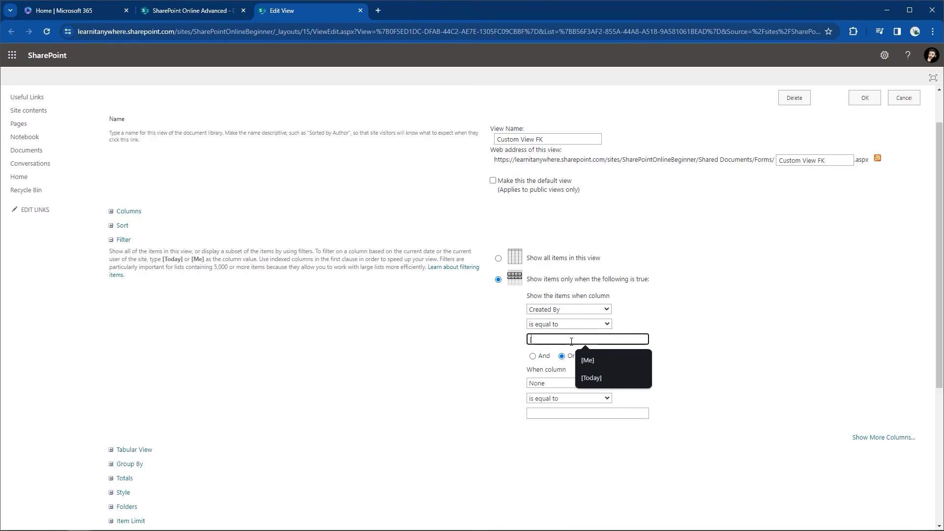
type("Me]")
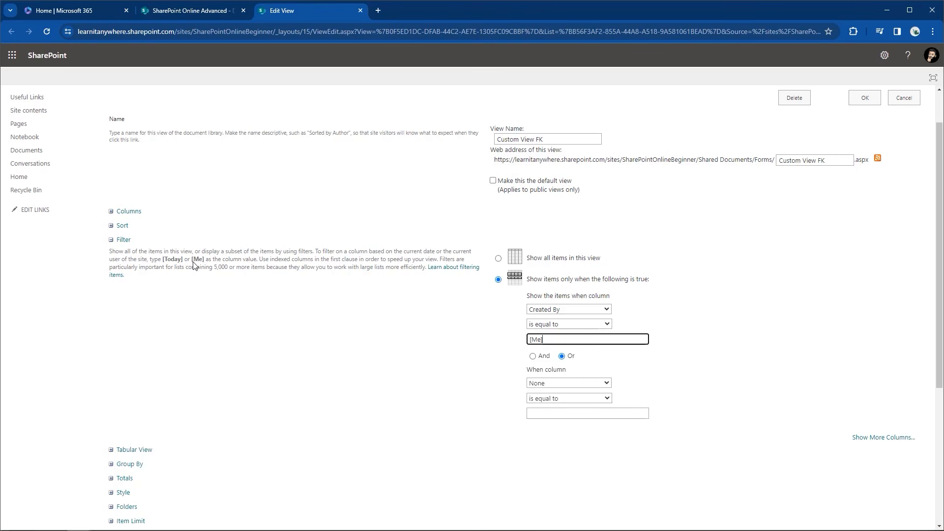
left_click(113, 242)
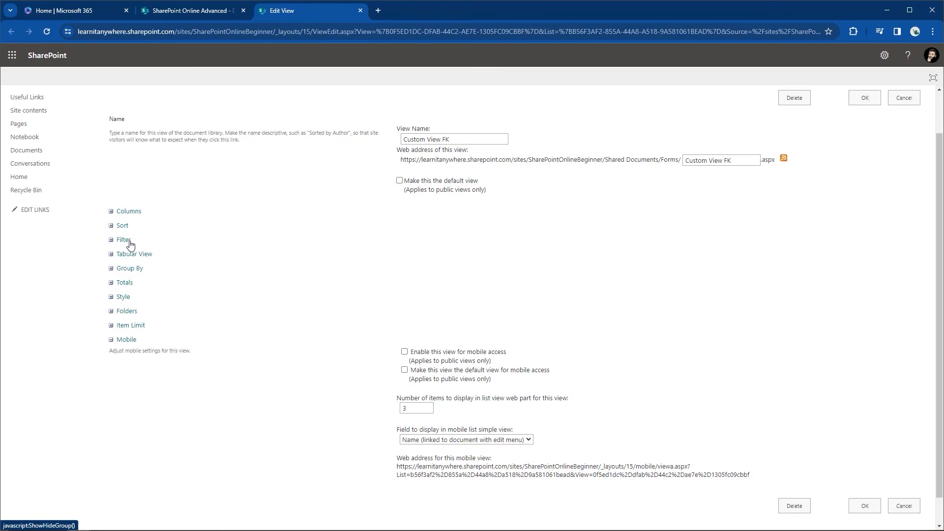
left_click(111, 255)
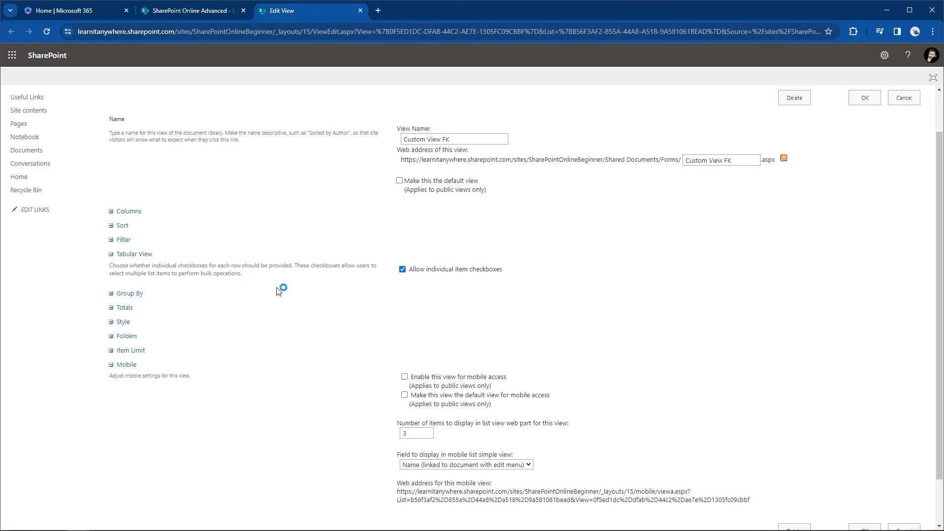
left_click(112, 254)
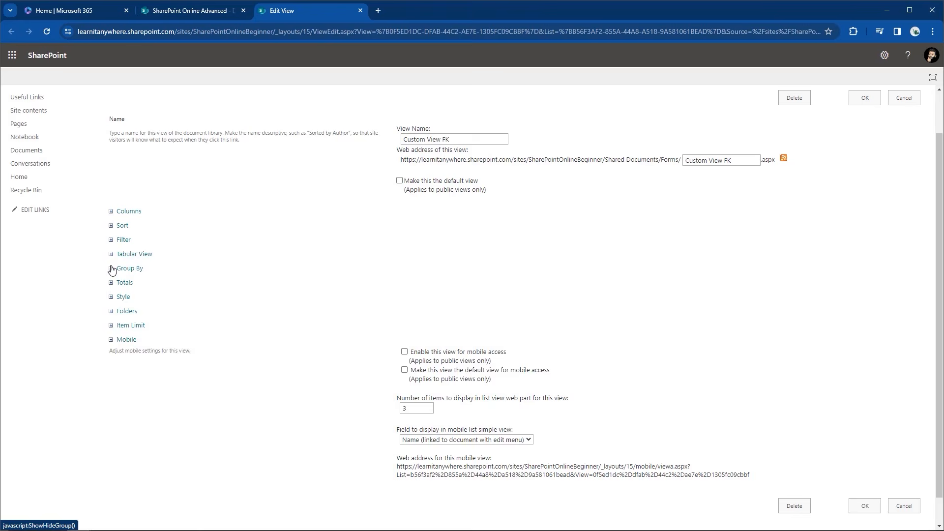
Group the view first by Created By, ascending, then collapse the Group By section
left_click(111, 268)
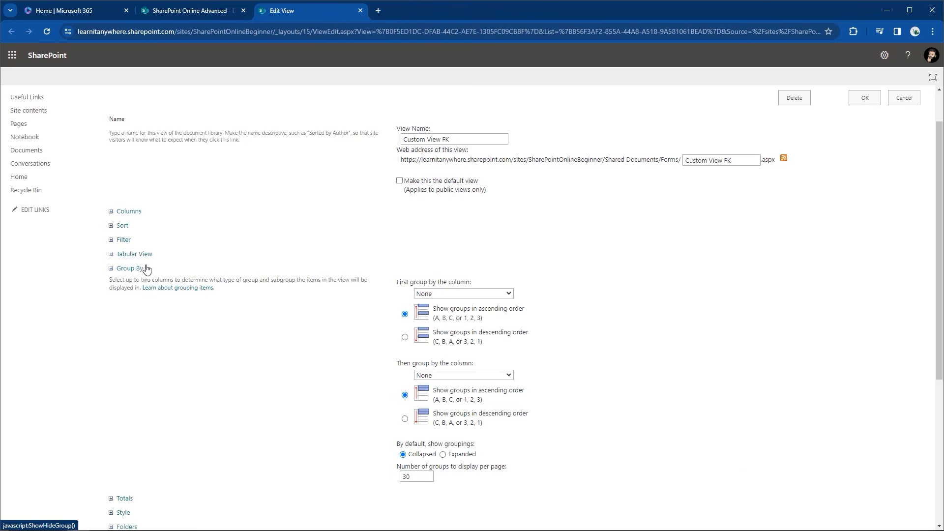
left_click(417, 295)
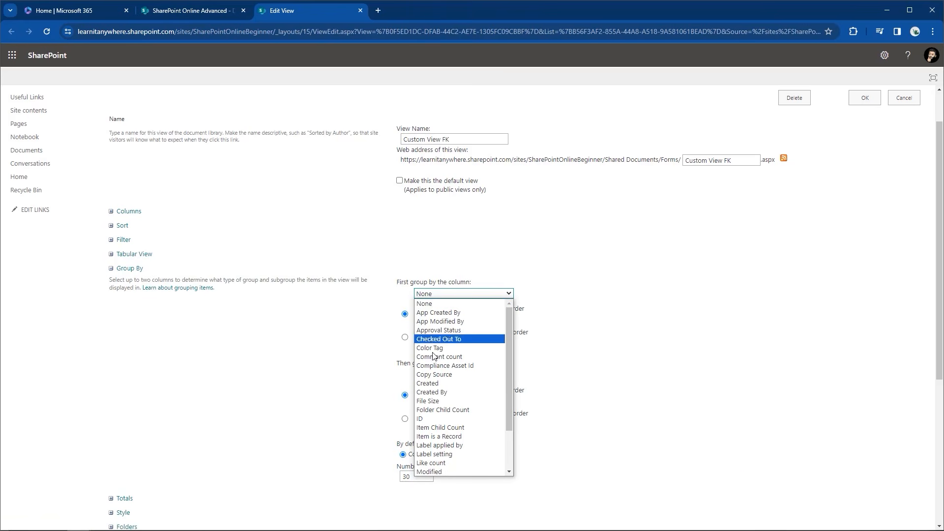
left_click(445, 392)
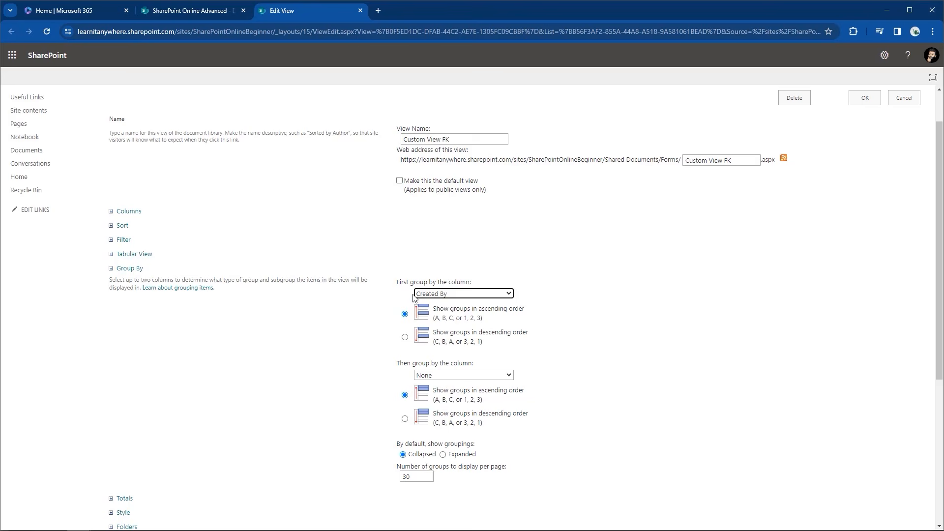
left_click(111, 269)
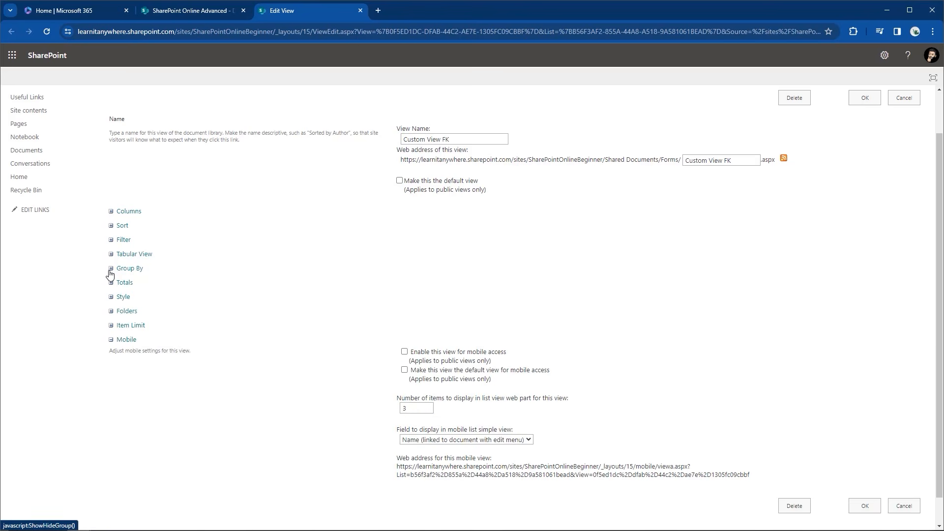
Leave the Approval Status total at None and display the view Style options
left_click(110, 282)
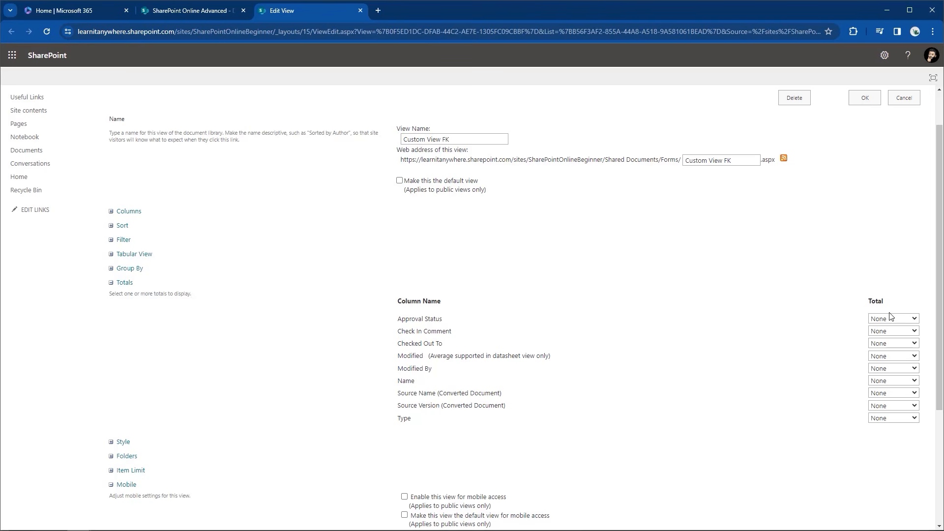
left_click(910, 321)
left_click(909, 321)
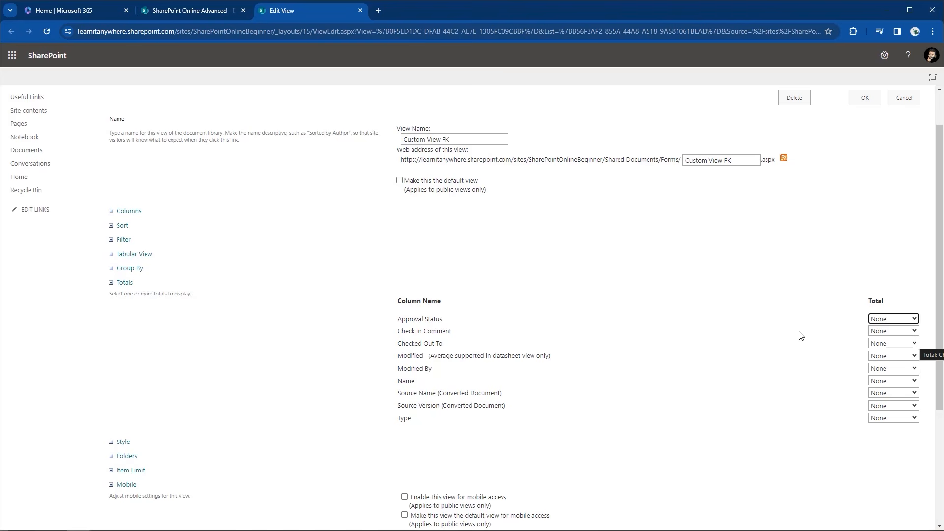
left_click(113, 285)
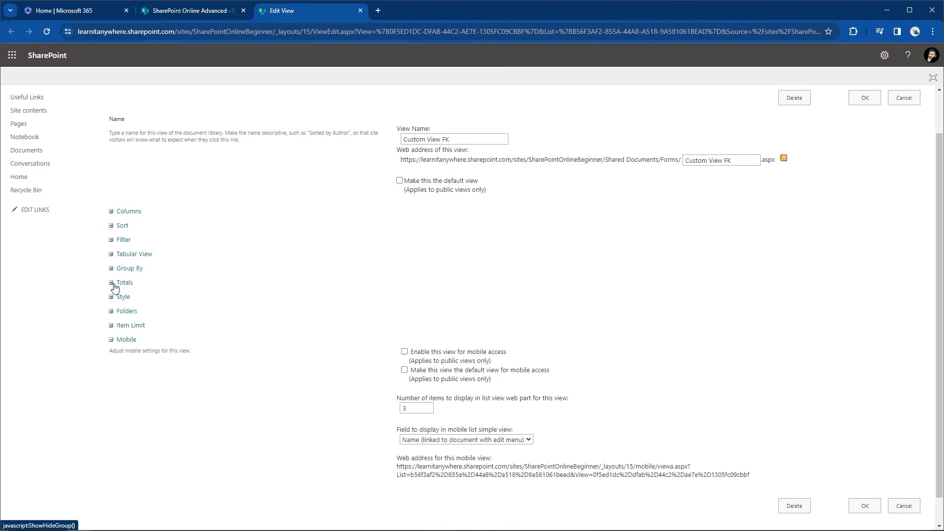
left_click(111, 299)
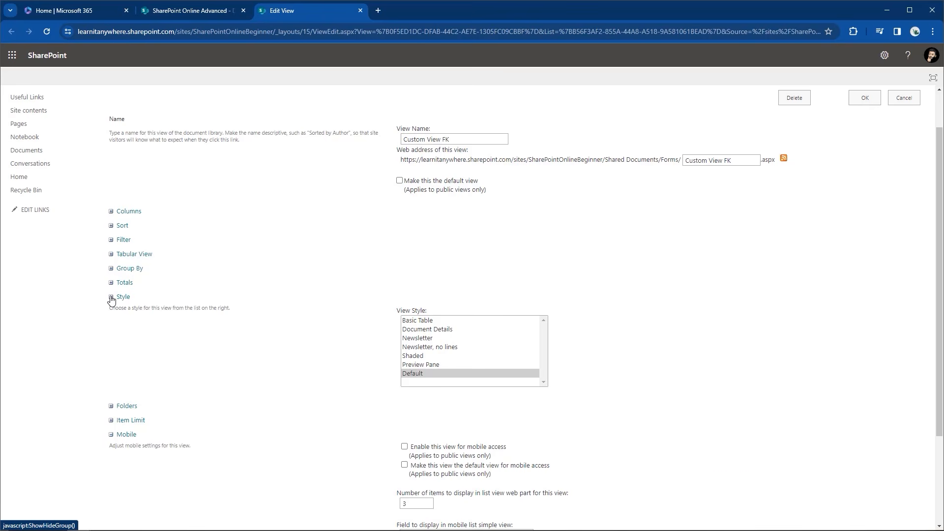
Fold away Style and check Folders is set to show items inside folders
left_click(111, 298)
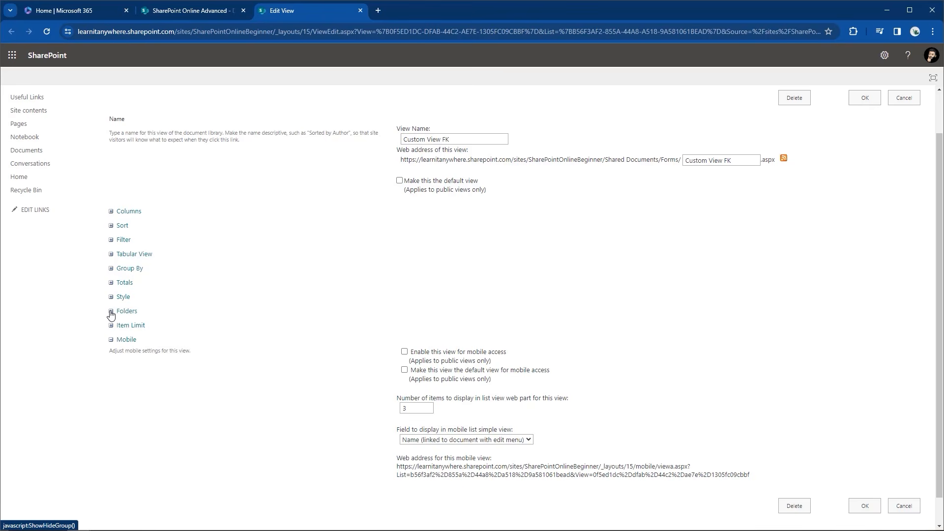
left_click(111, 312)
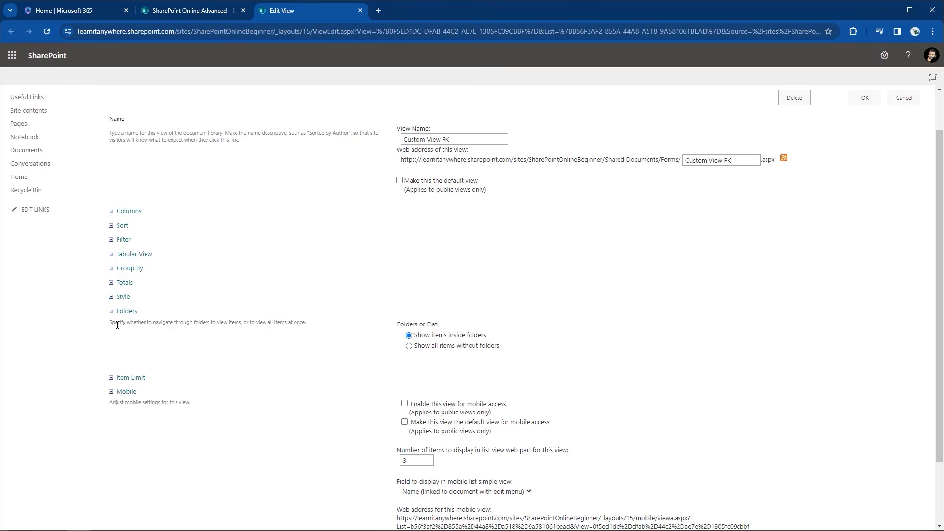
Confirm the item limit shows 30 items in batches and fold away the Mobile section
left_click(111, 310)
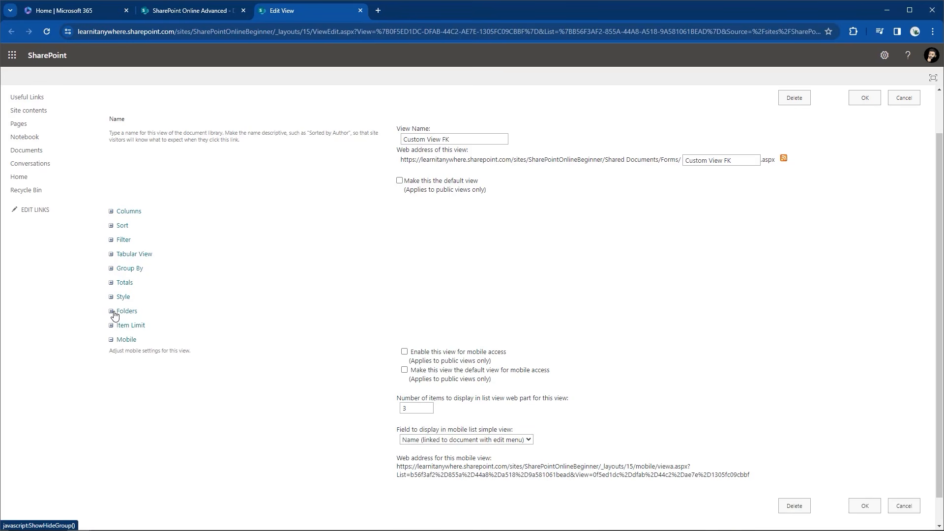
left_click(112, 325)
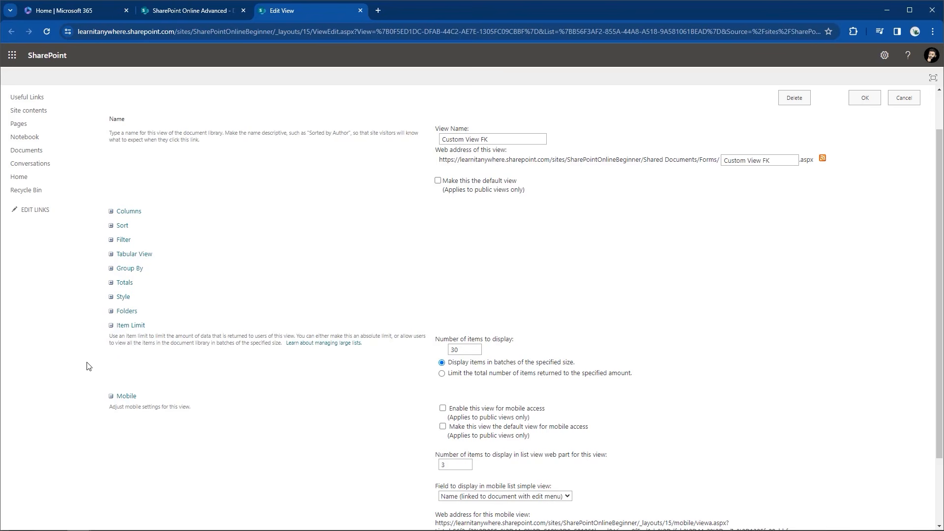
scroll(123, 395, "down", 2)
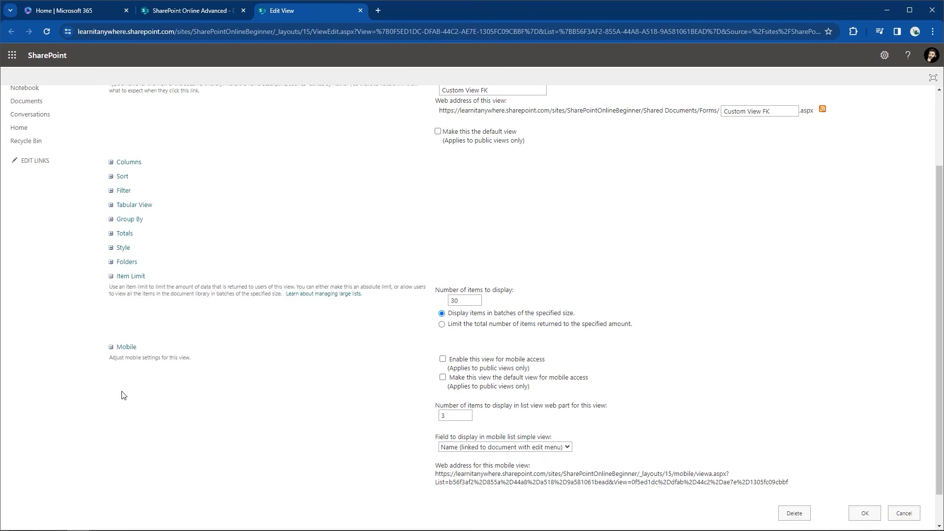
scroll(124, 396, "down", 2)
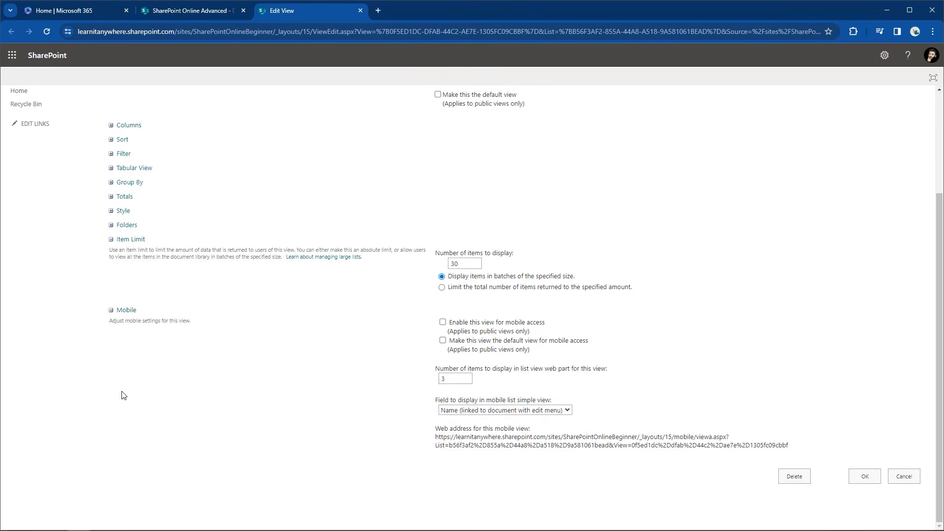
scroll(124, 395, "up", 5)
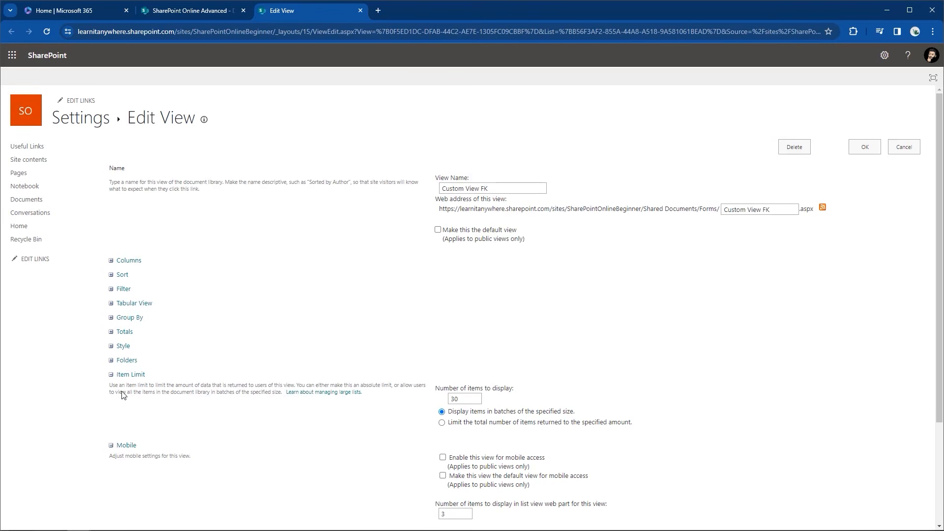
scroll(789, 271, "down", 5)
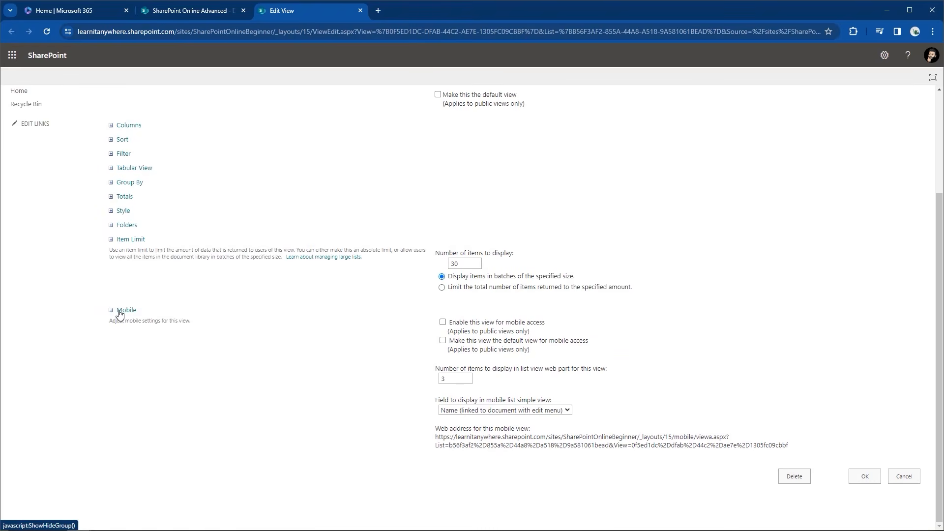
left_click(115, 312)
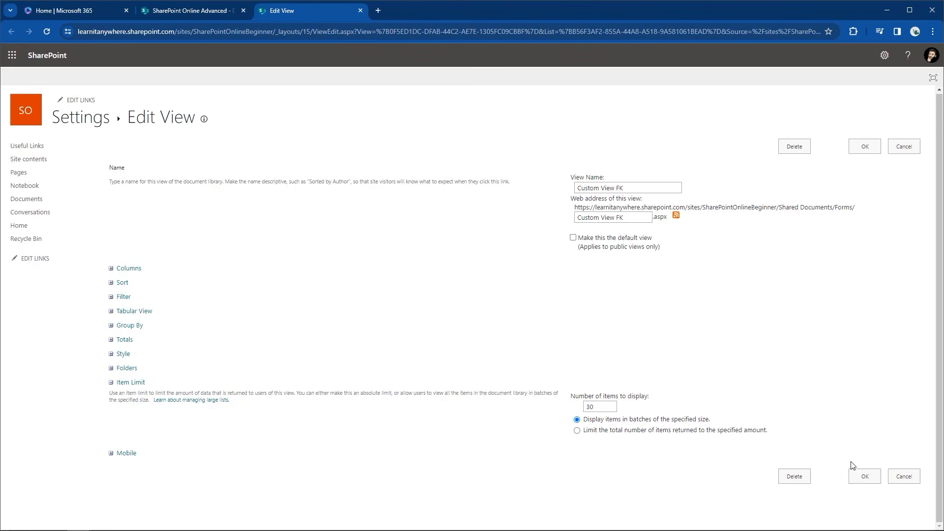
Save Custom View FK, then check out Do you enjoy using teams.docx from the Created By group
left_click(856, 478)
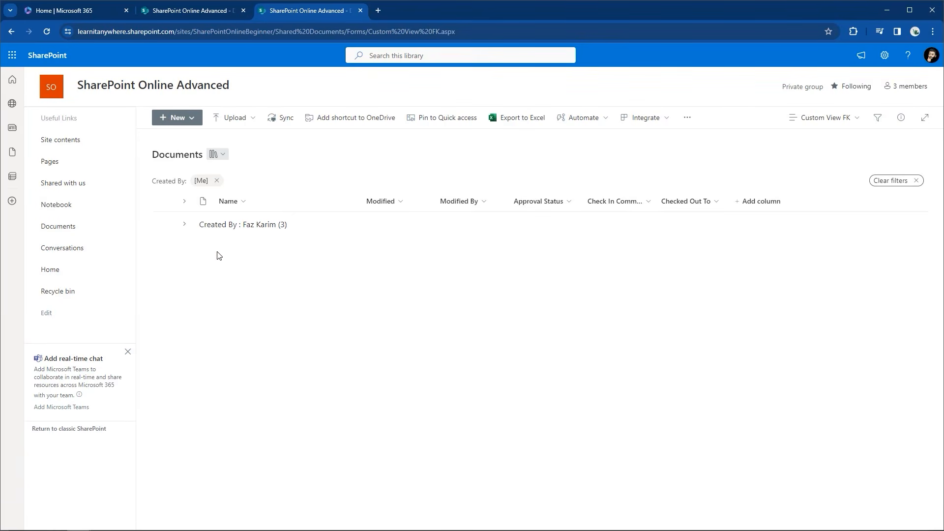
left_click(186, 226)
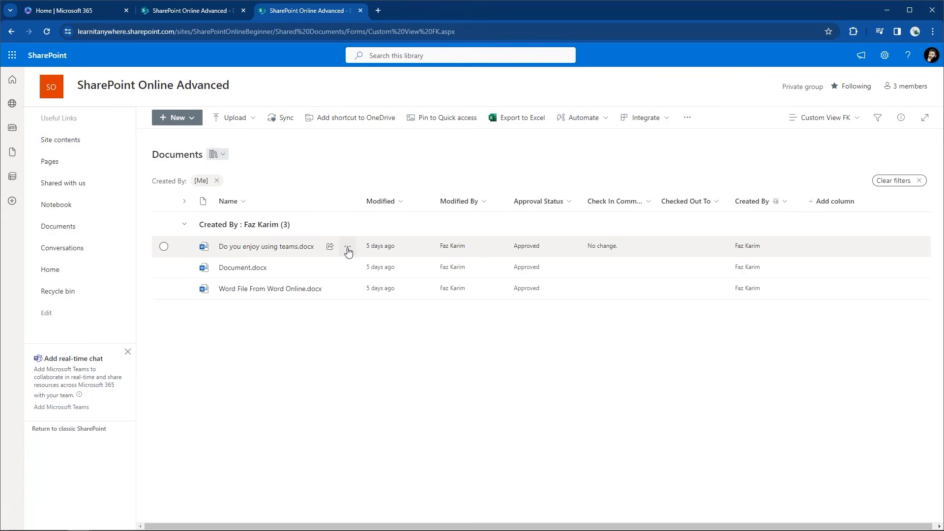
left_click(348, 248)
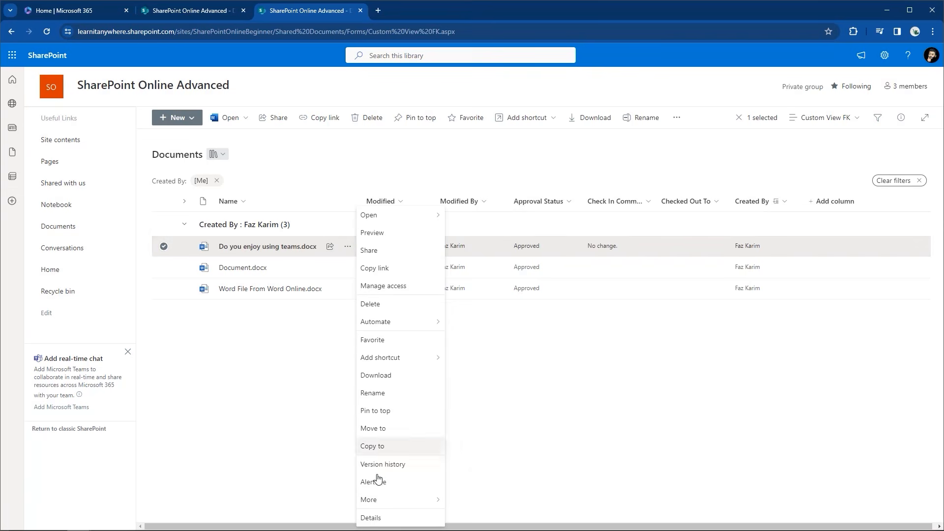
mouse_move(382, 505)
left_click(472, 501)
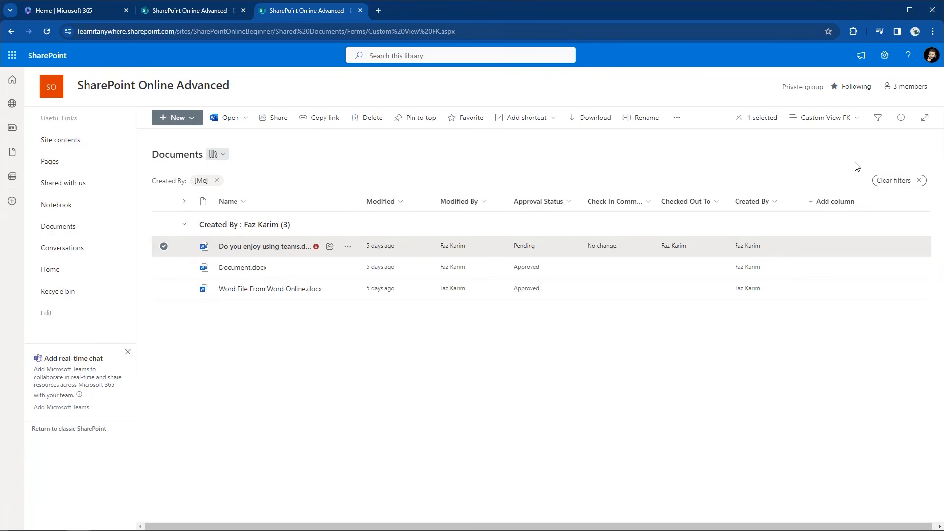
left_click(850, 118)
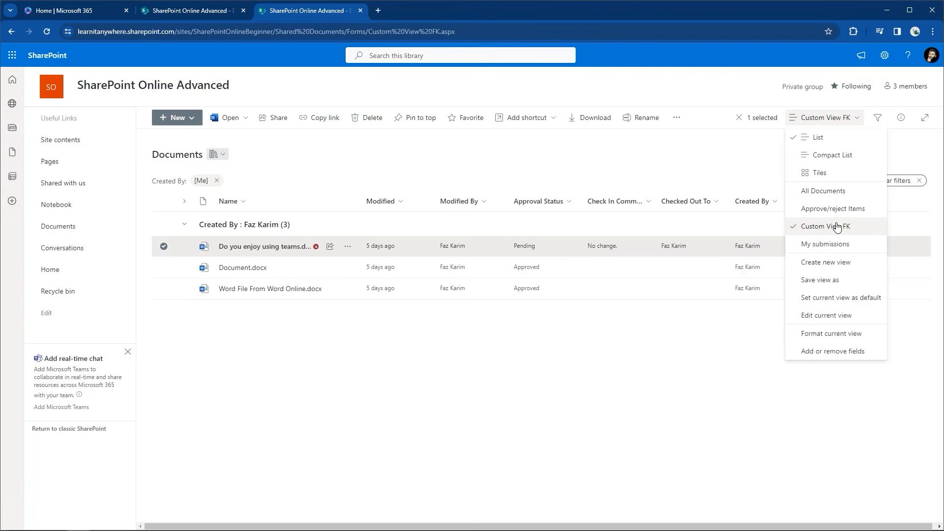
Switch to All Documents and open its Edit View page, noting it is the default view
left_click(833, 197)
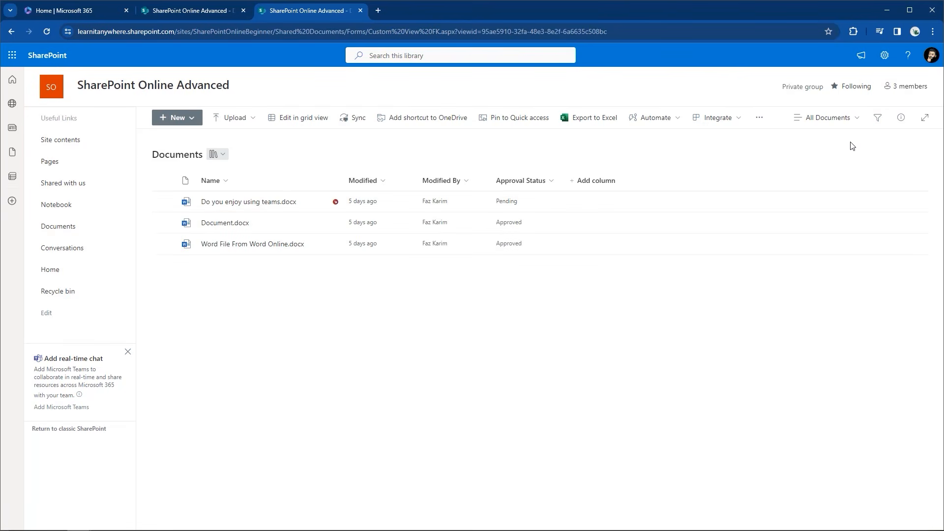
left_click(857, 120)
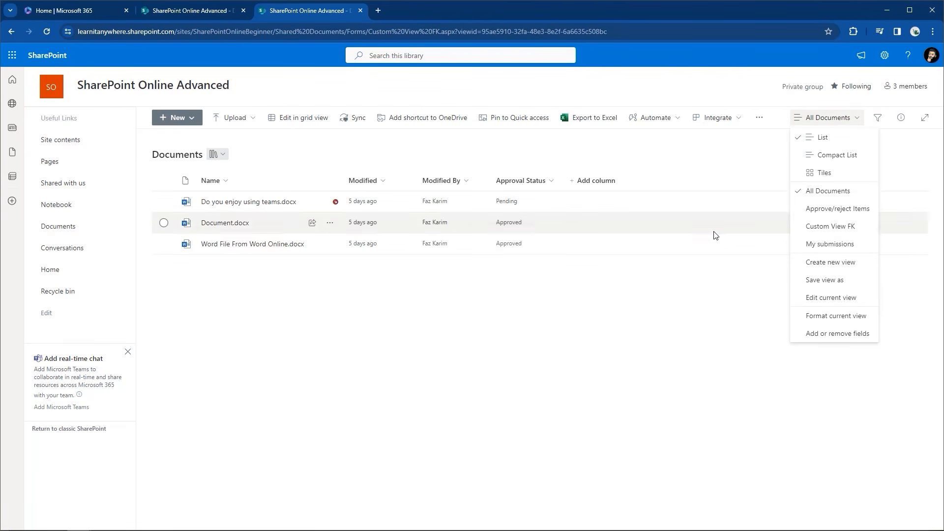
left_click(831, 297)
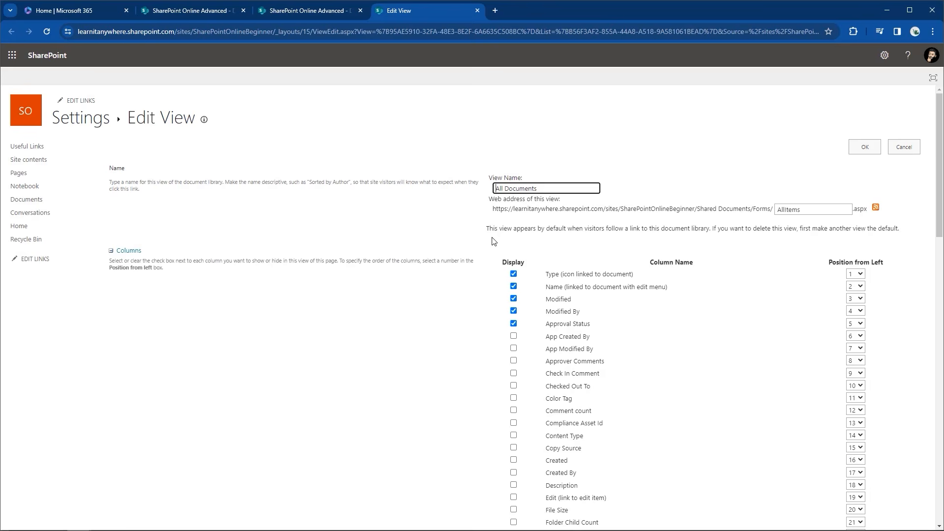
left_click_drag(486, 228, 903, 232)
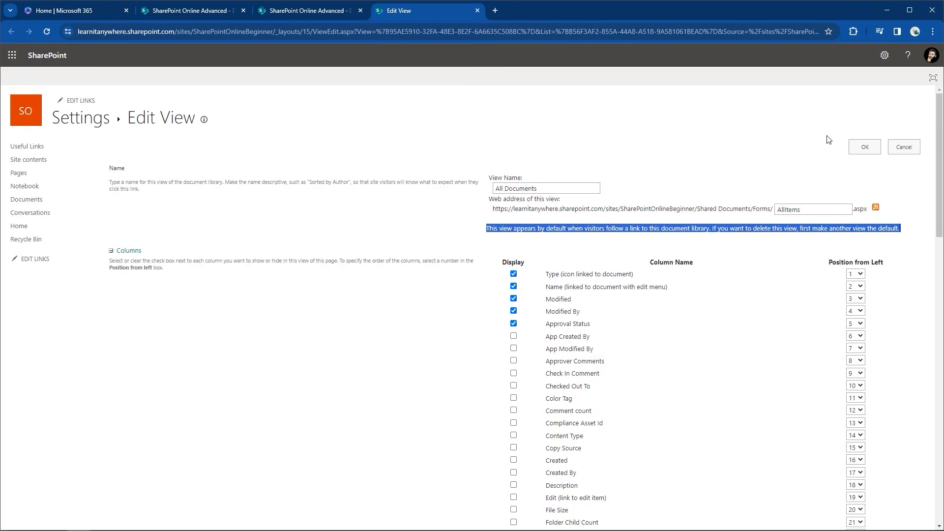
Make Custom View FK the Documents library's default view
left_click(856, 148)
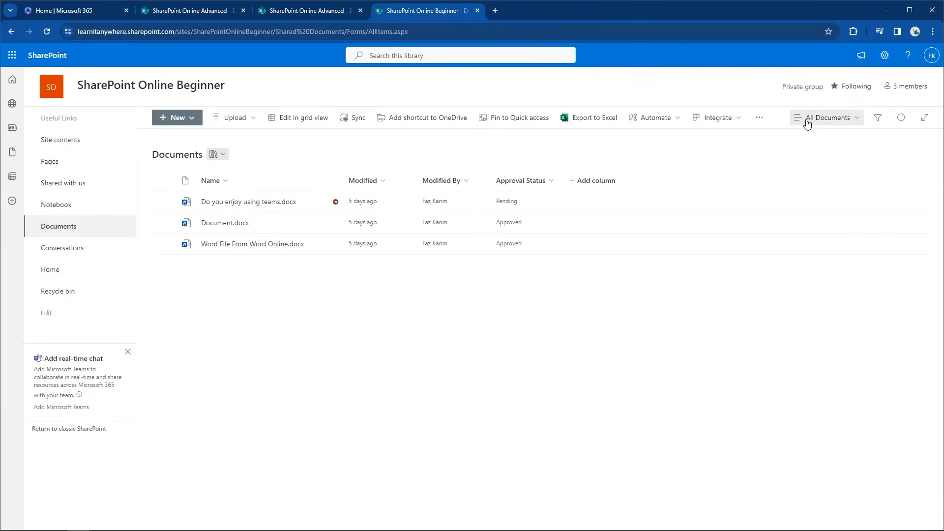
left_click(817, 118)
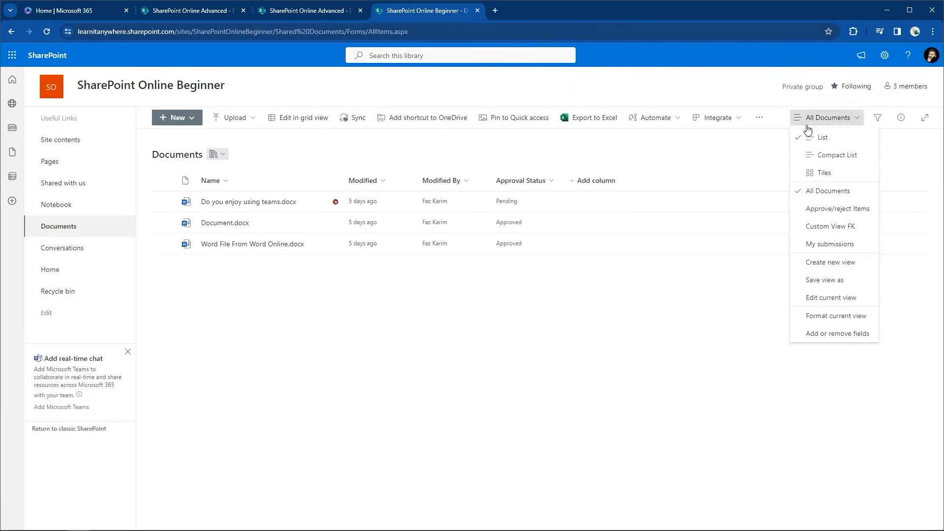
left_click(830, 228)
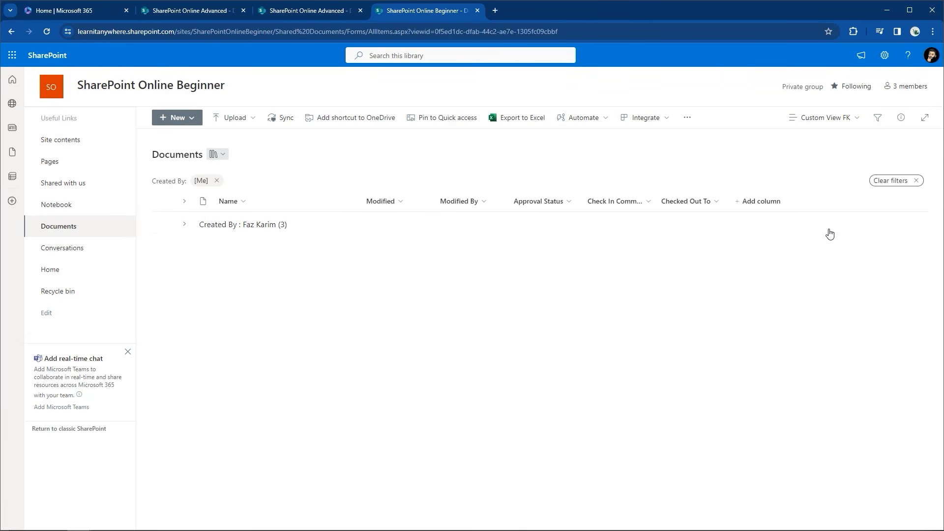
left_click(845, 120)
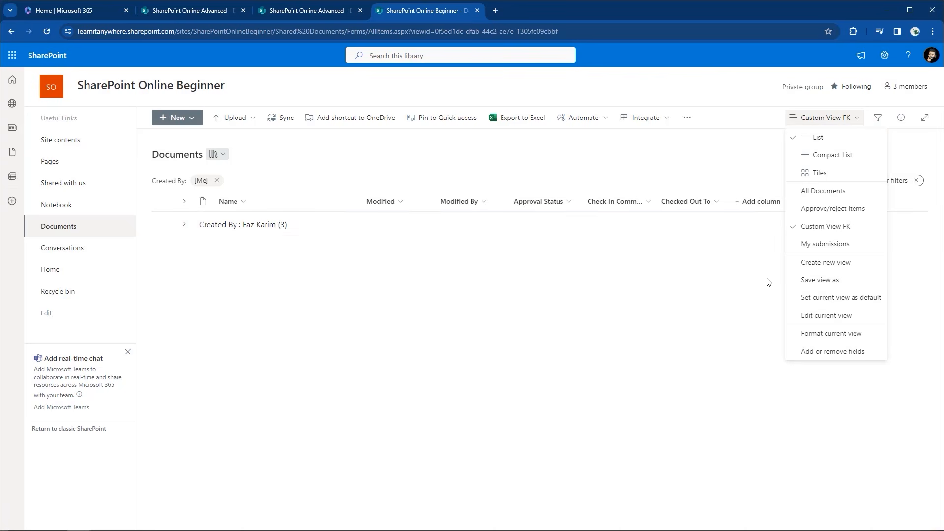
left_click(816, 322)
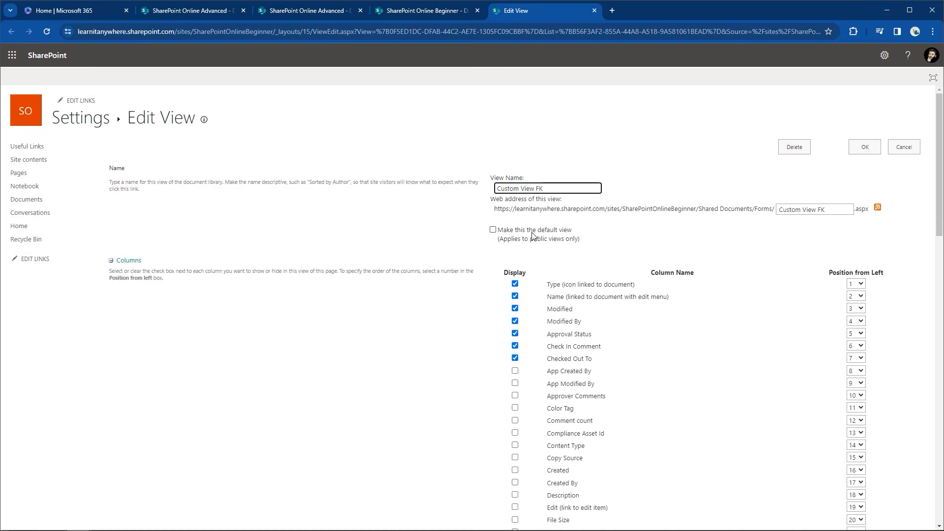
left_click(494, 230)
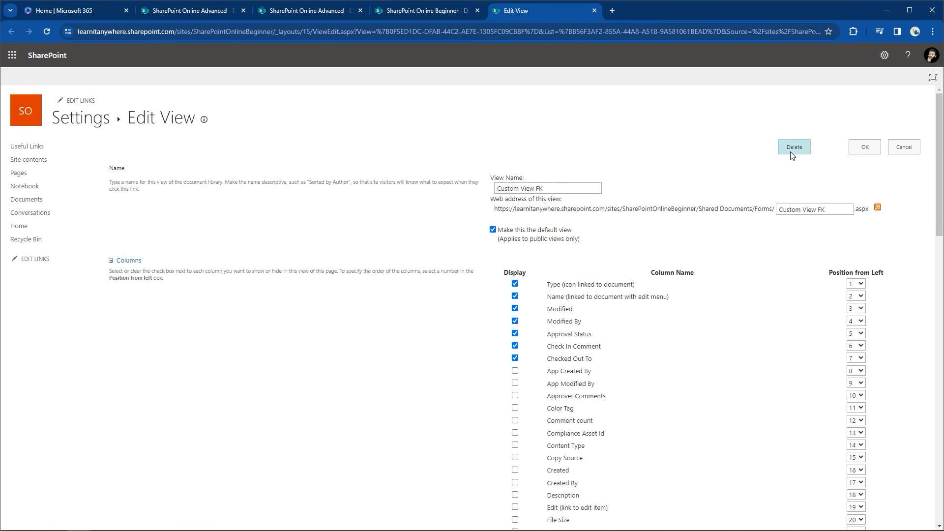
left_click(866, 148)
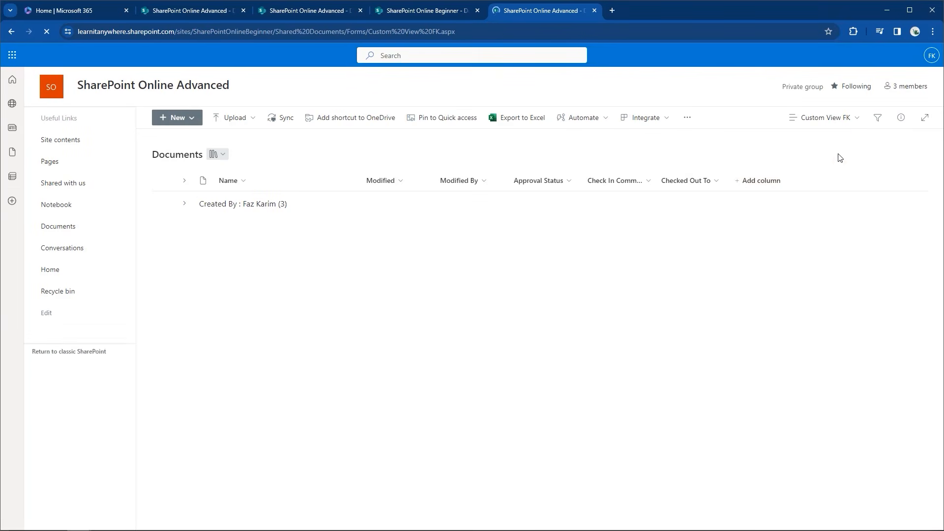
Recheck Custom View FK's settings, then switch the library back to All Documents
left_click(858, 125)
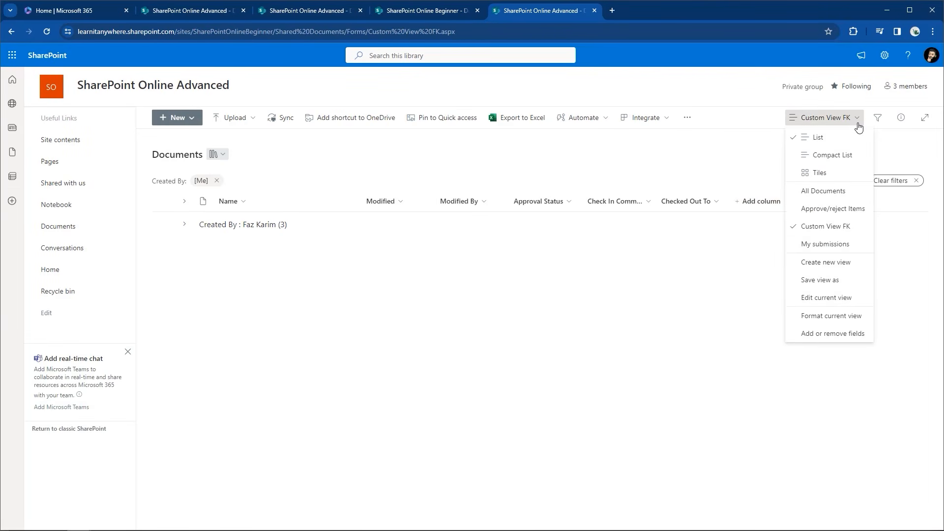
left_click(829, 299)
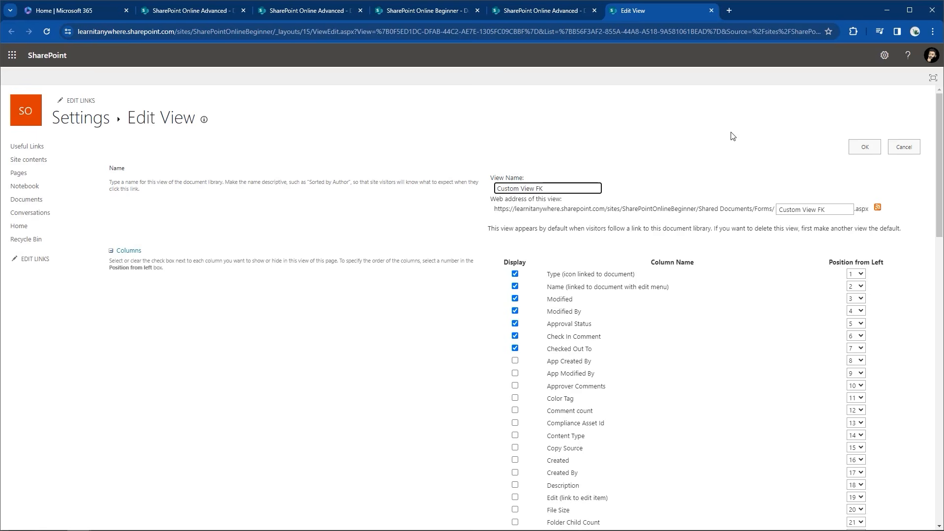
left_click(865, 146)
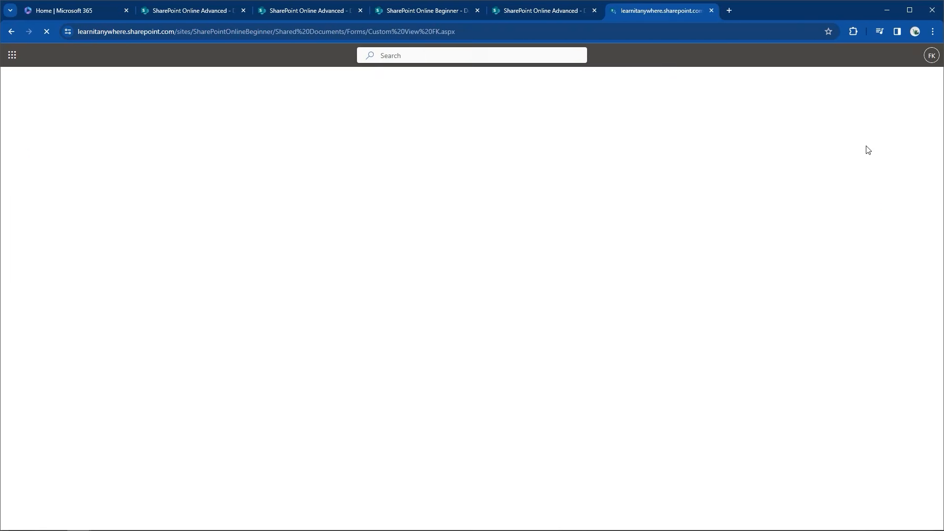
left_click(835, 122)
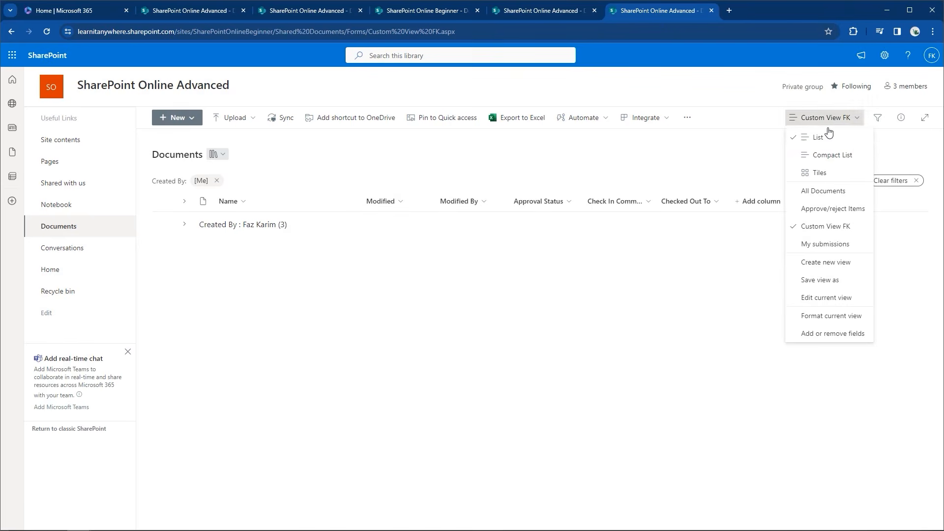
left_click(800, 192)
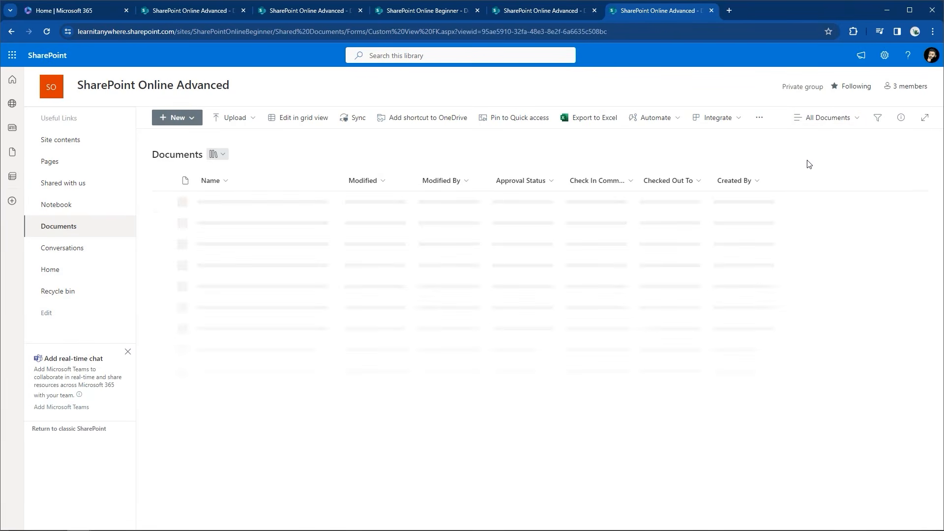
Set All Documents as the default view again, then switch to Custom View FK
left_click(827, 119)
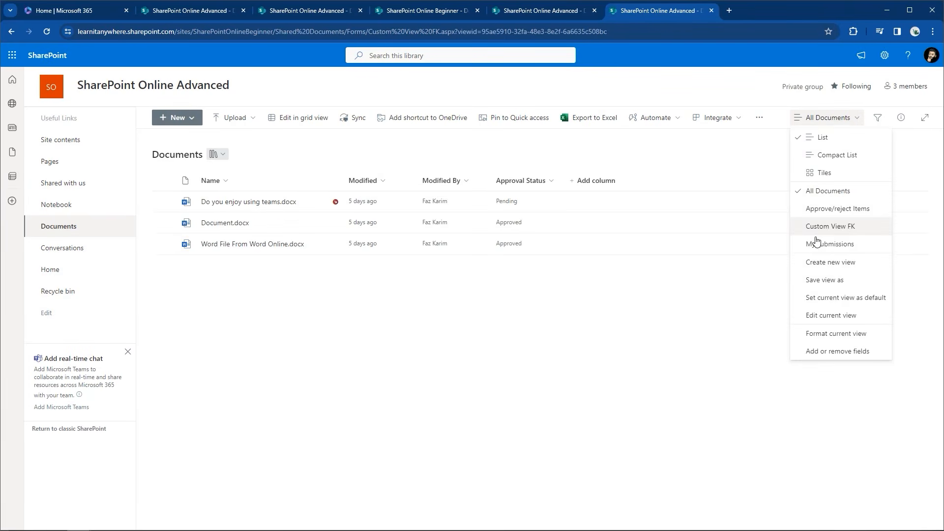
left_click(835, 300)
left_click(850, 120)
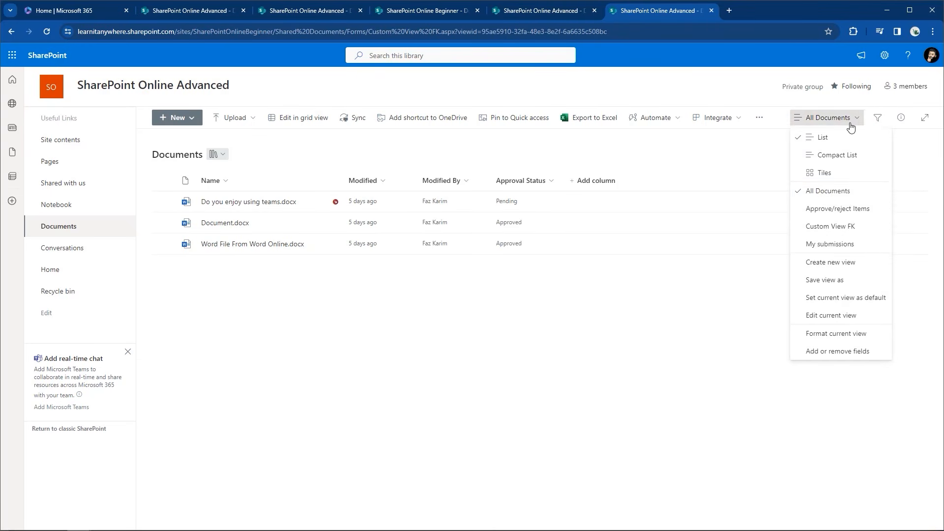
left_click(841, 227)
Confirm Custom View FK's settings no longer mark it as the default view
left_click(842, 120)
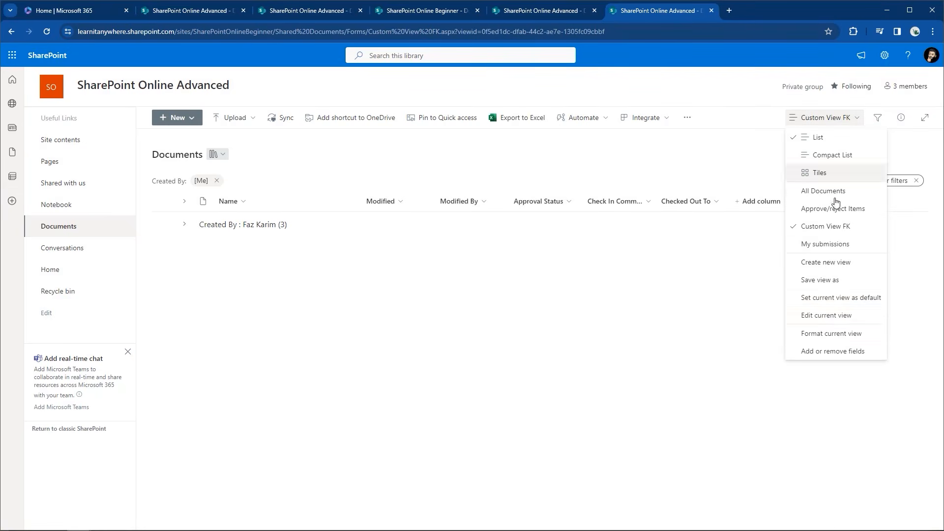
left_click(826, 316)
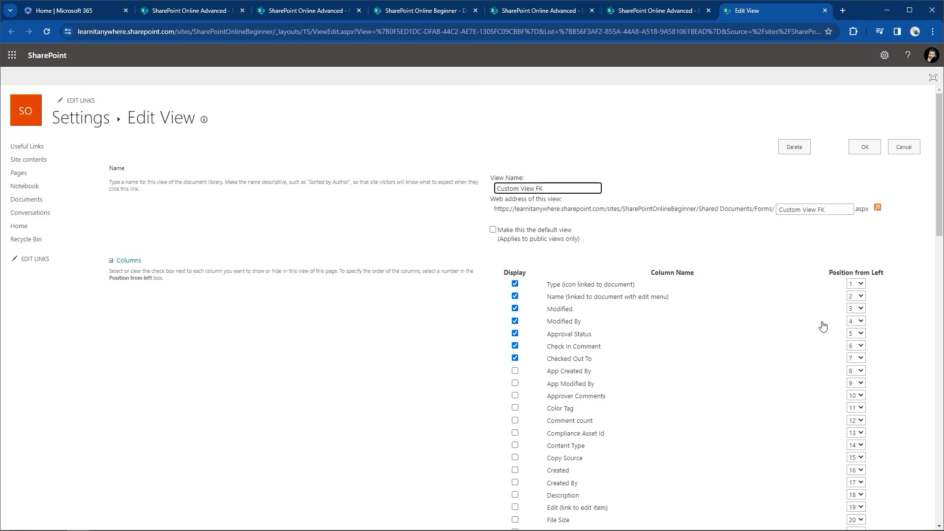
left_click(865, 148)
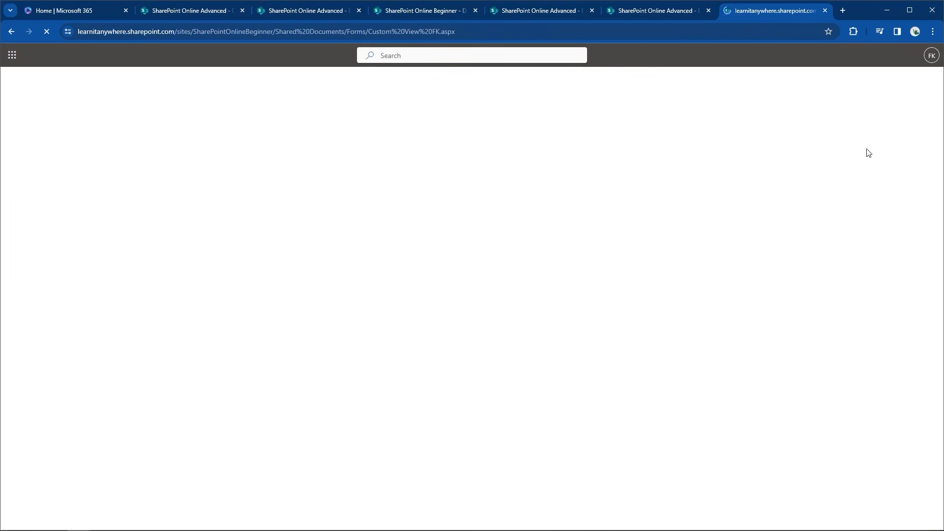
left_click(857, 124)
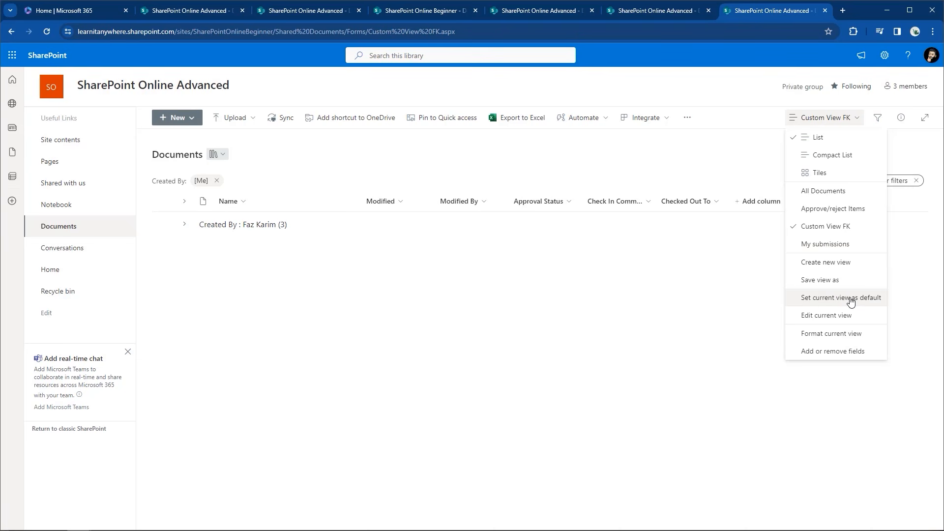
Switch the library to All Documents, listing its three files ungrouped
left_click(660, 150)
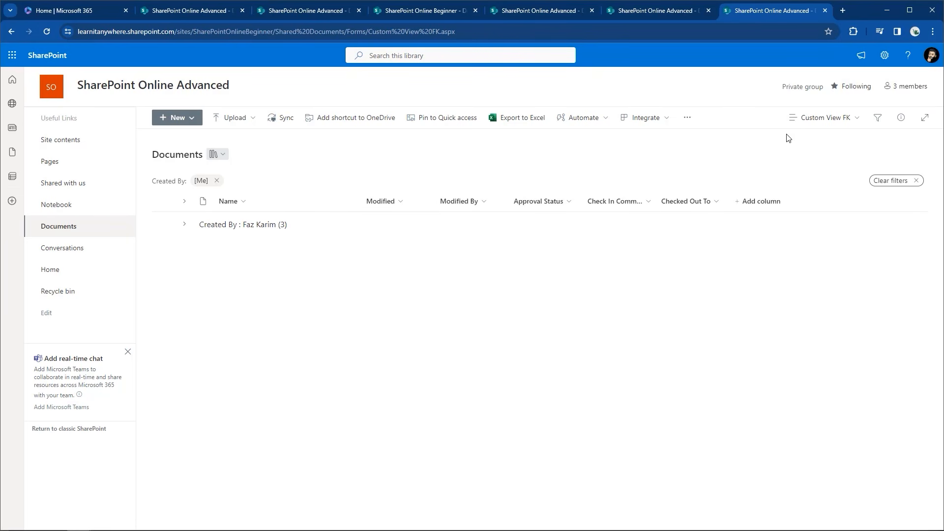
left_click(809, 121)
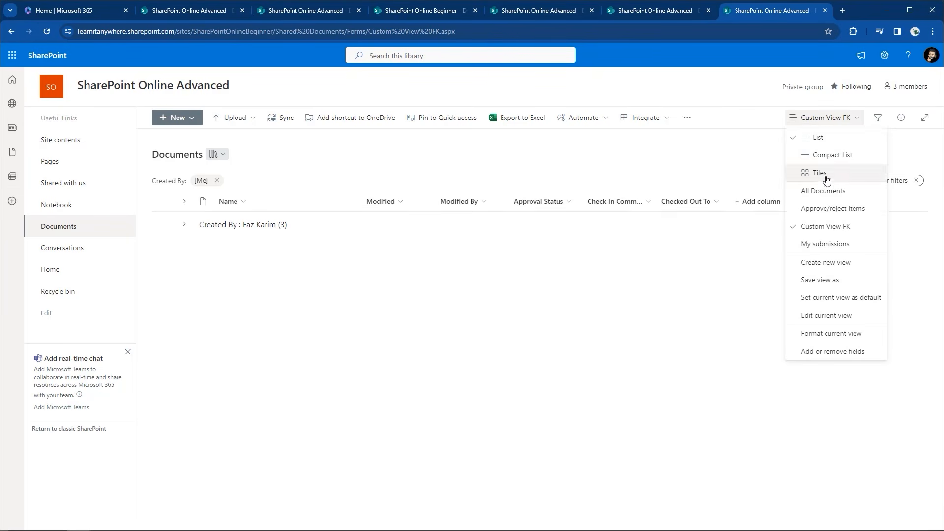
left_click(844, 198)
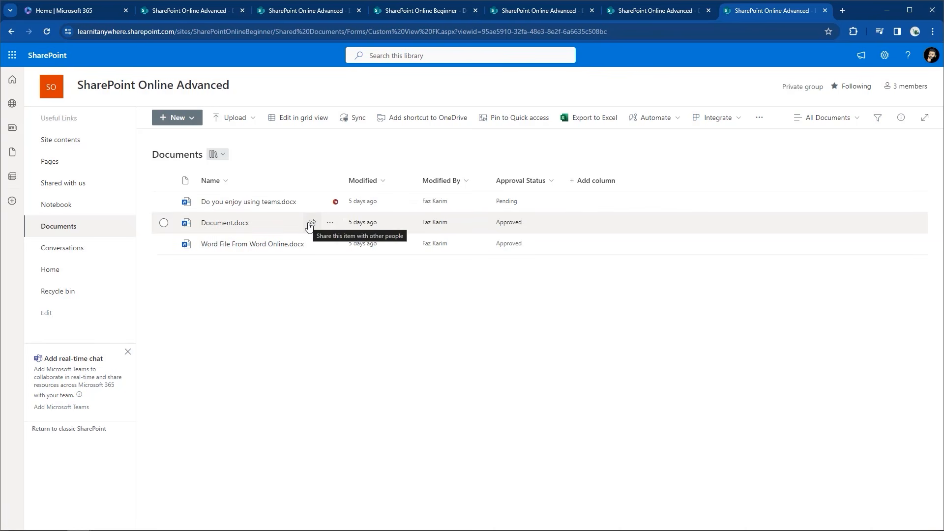
mouse_move(308, 225)
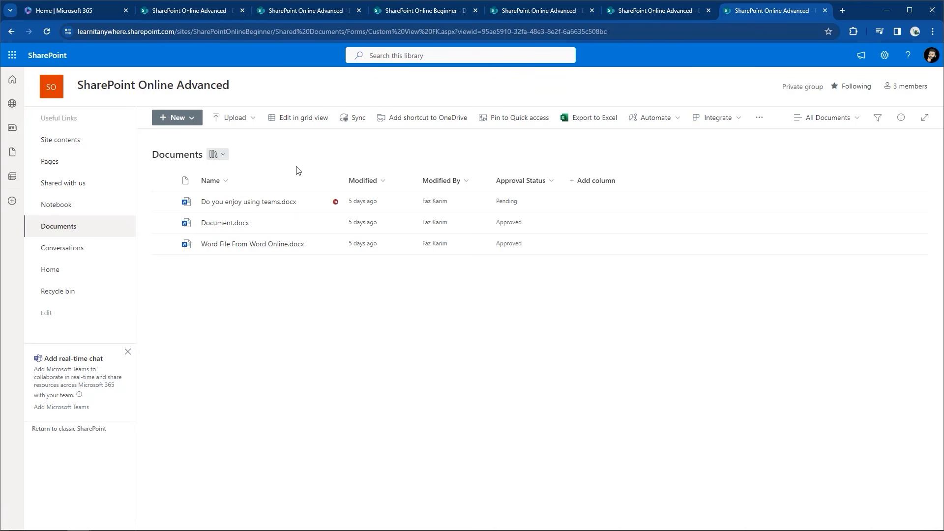
mouse_move(270, 204)
Go to the Site contents page via the Settings gear panel
left_click(887, 60)
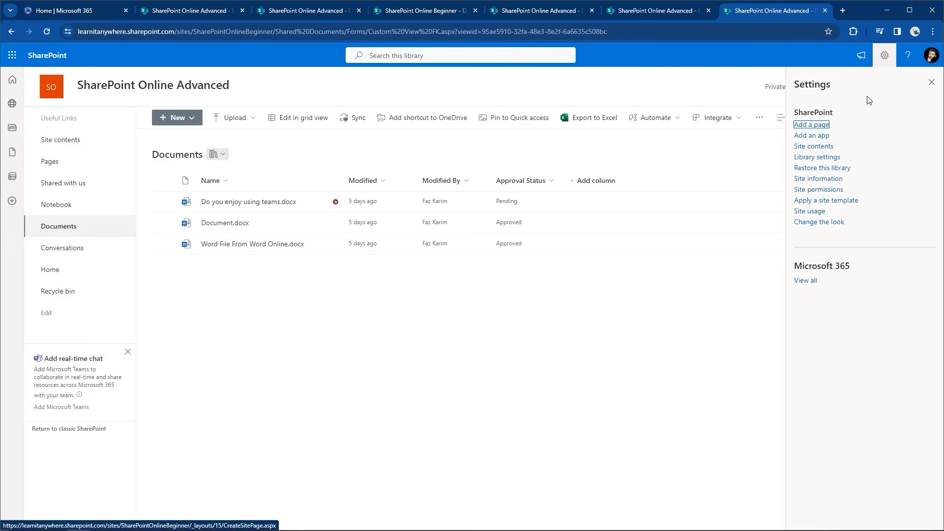
left_click(833, 150)
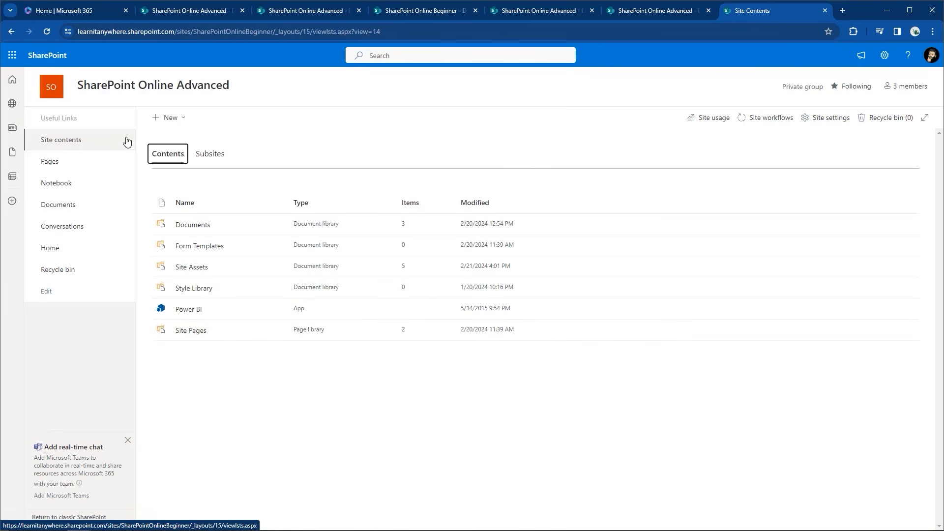
Show the New menu's List, Page, Document library, App and Subsite choices
left_click(157, 122)
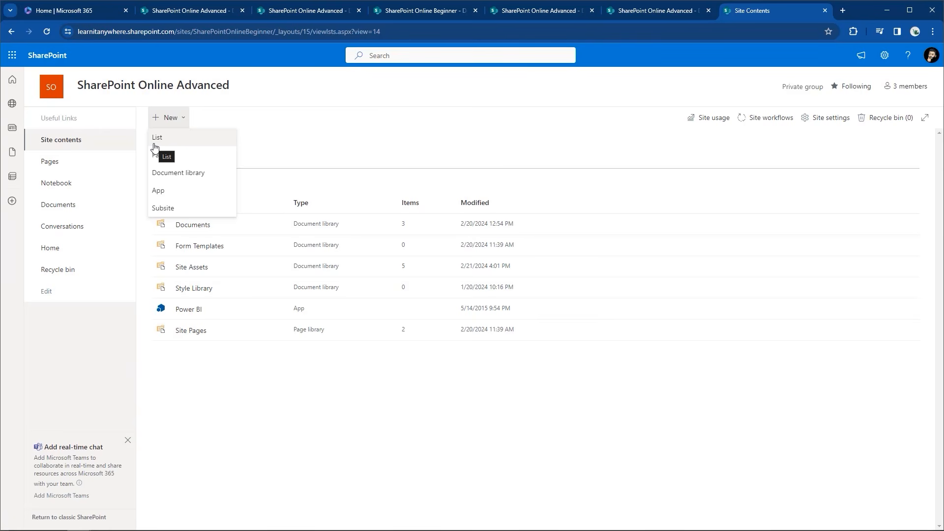
Start a new list from Site contents and preview the Issue tracker template
left_click(155, 144)
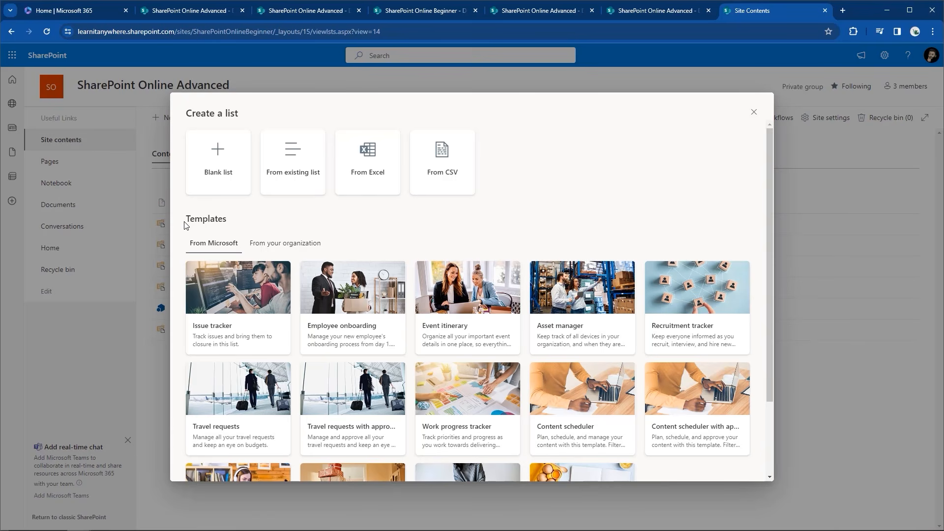
left_click(239, 328)
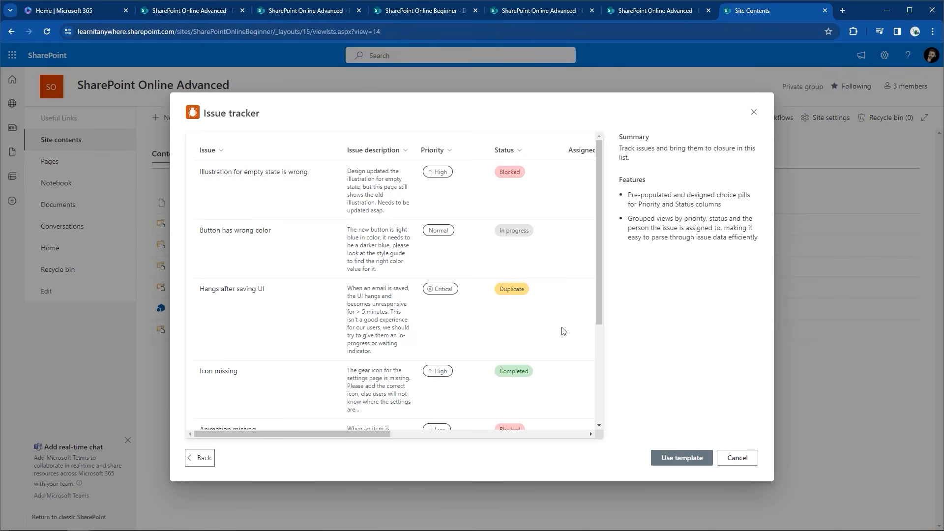
Return from the Issue tracker preview and scroll through all fourteen Microsoft list templates
left_click_drag(380, 437, 507, 423)
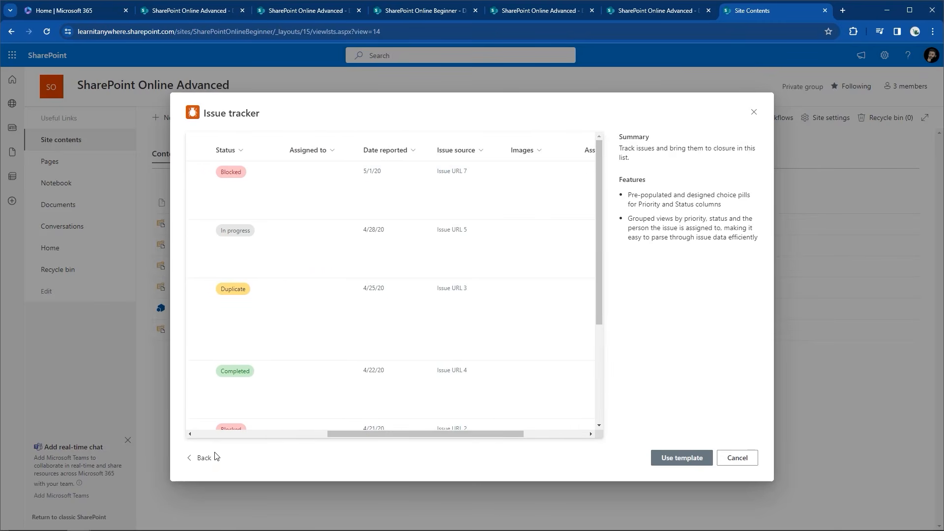
left_click(201, 458)
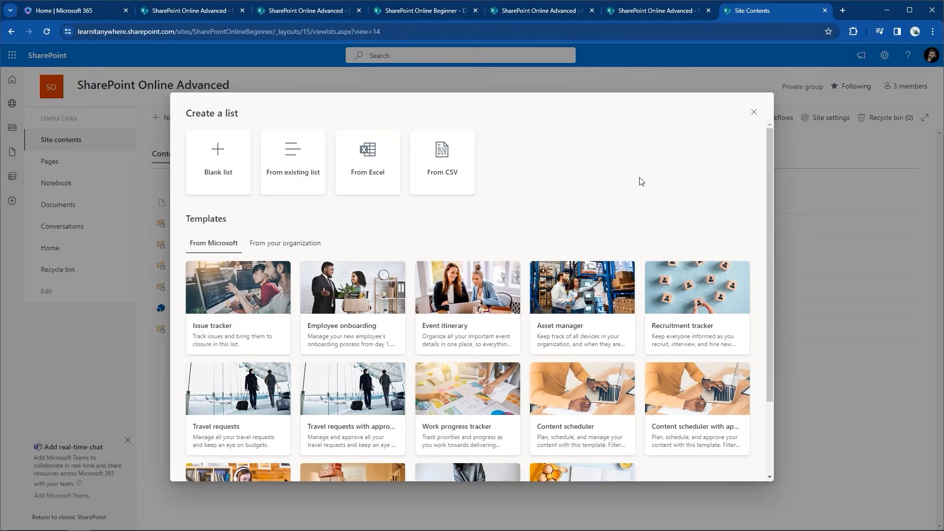
scroll(639, 181, "down", 2)
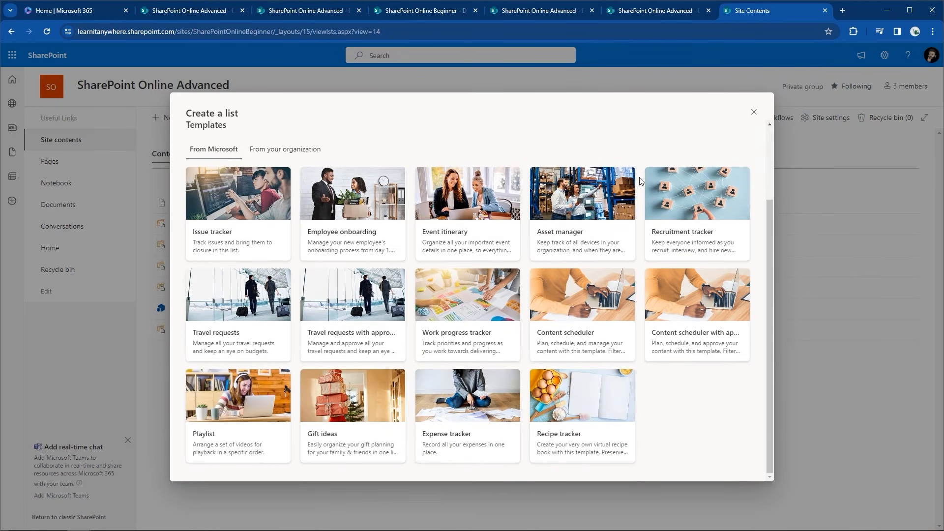
Review the Expense tracker template's sample columns, then go back and choose Blank list
left_click(493, 449)
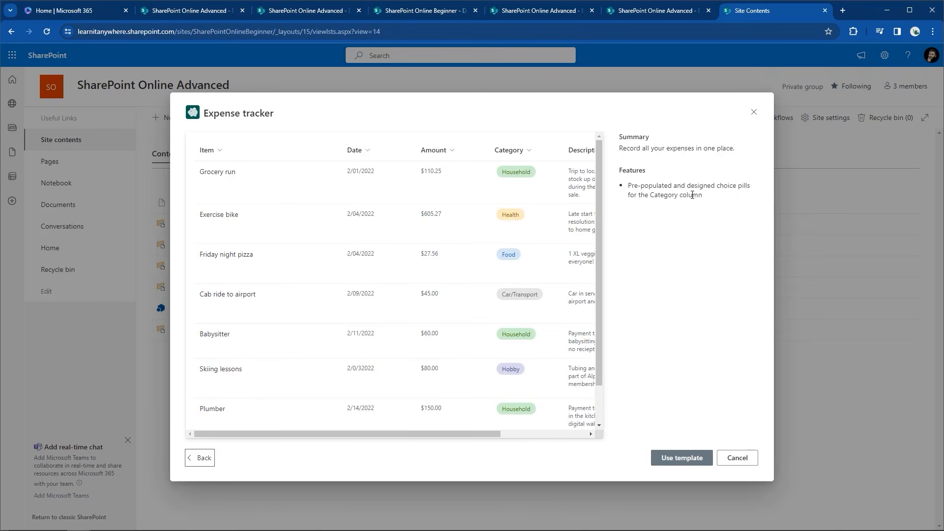
left_click_drag(449, 433, 500, 435)
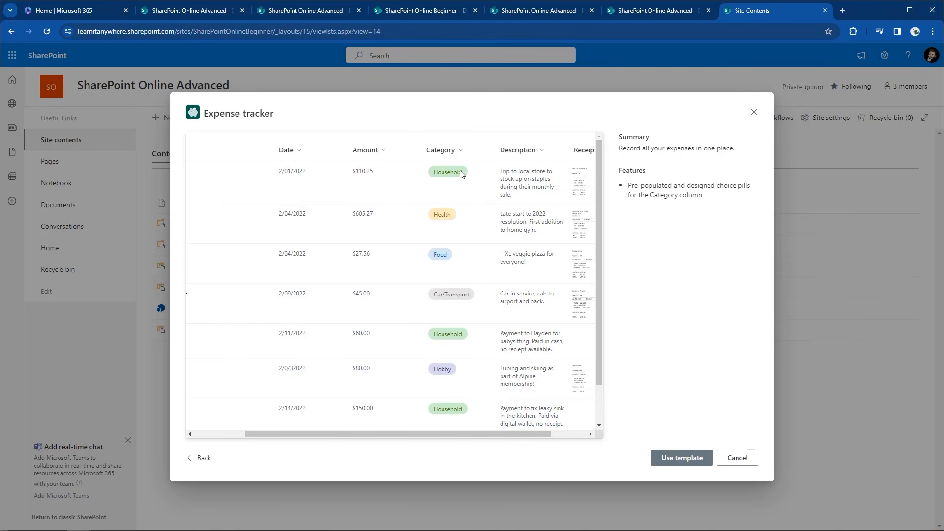
left_click_drag(441, 437, 497, 442)
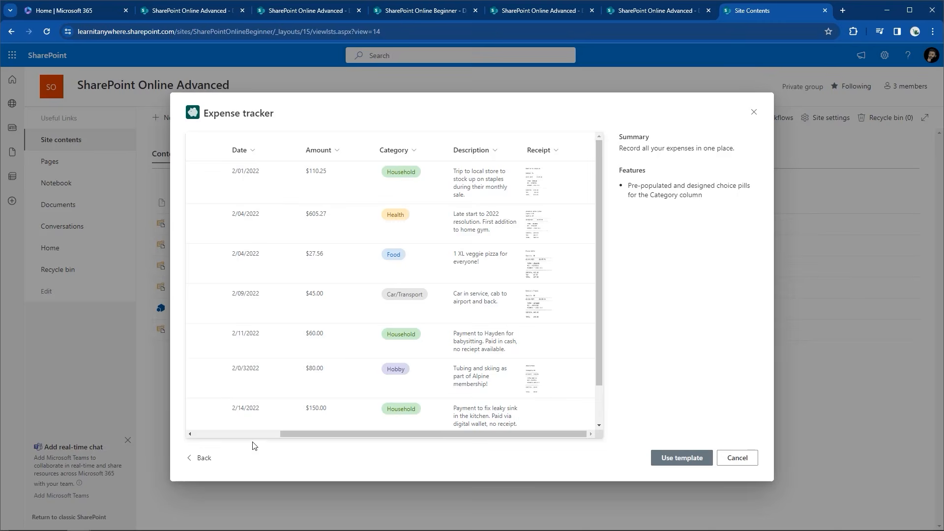
left_click(192, 459)
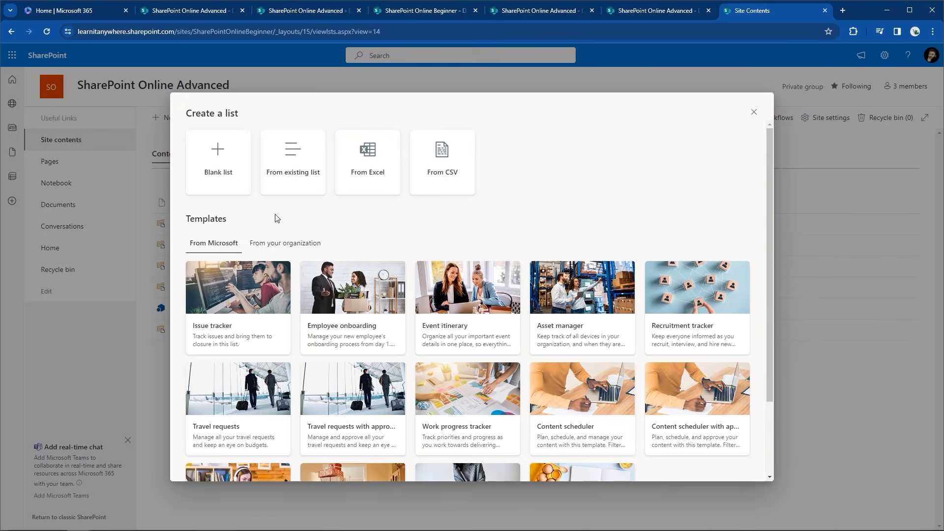
left_click(229, 170)
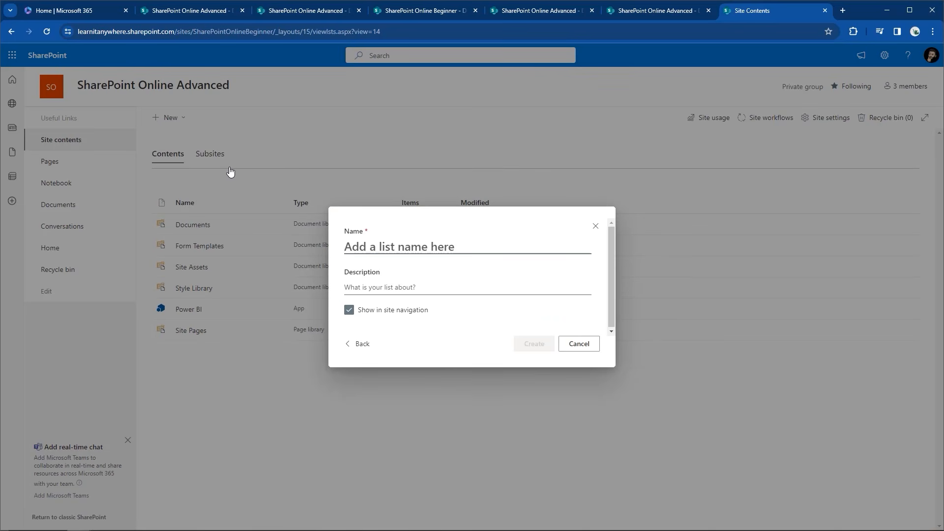
Name the list 'Contacts', describe it as contacts formatted as a gallery, keep site navigation on
type("C")
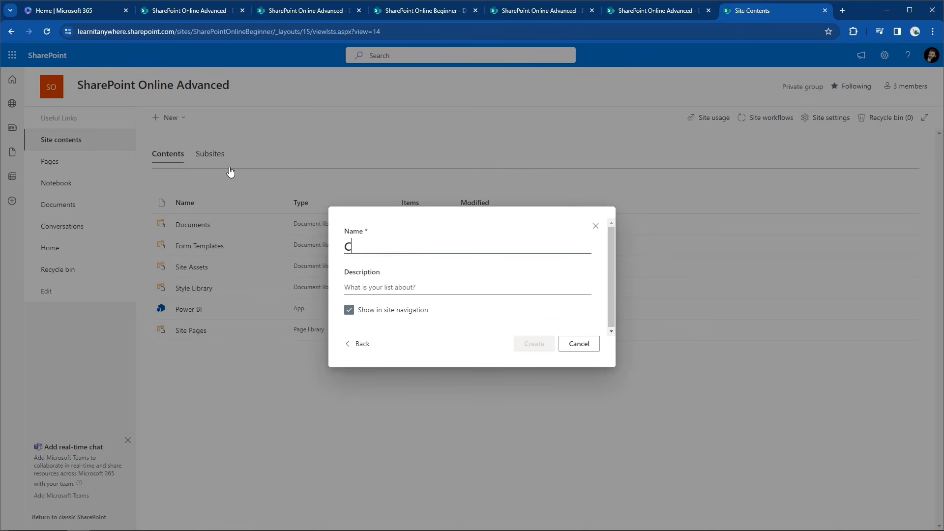
type("ontacts")
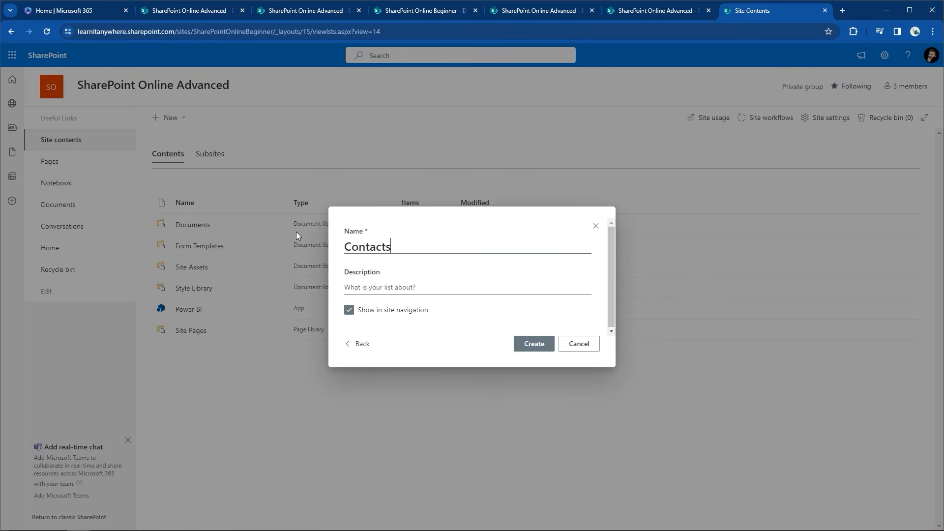
left_click(400, 288)
type("a ")
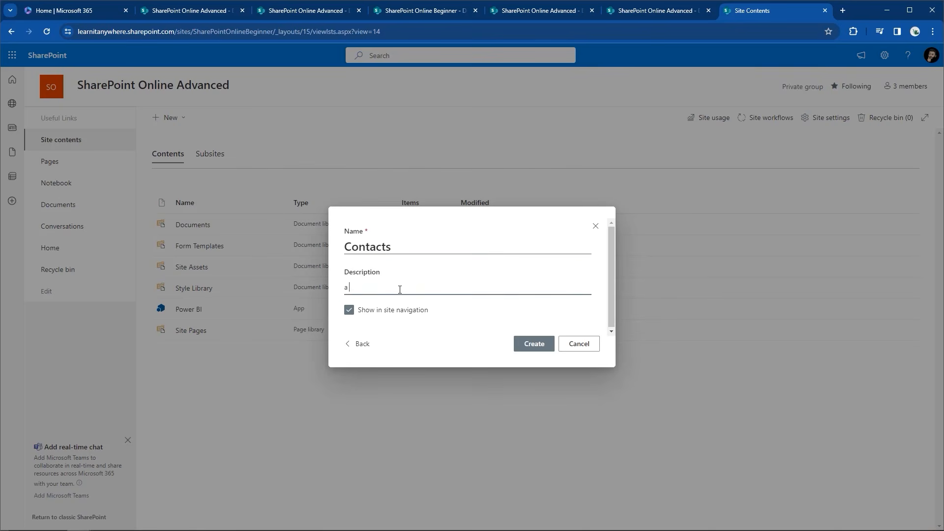
type("list of cur contacts this will be foma")
key("BackSpace")
key("BackSpace")
type("rmatted as a gallery ")
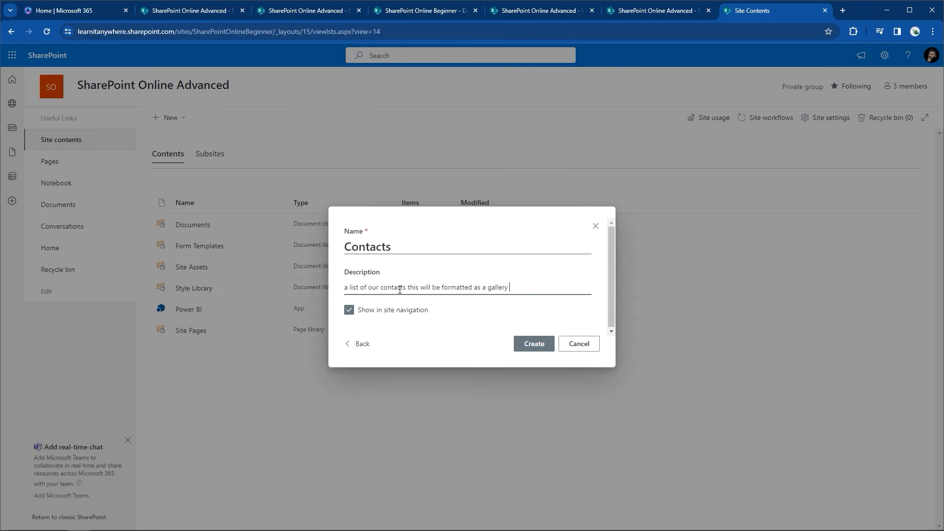
type("to display our contacts nicely")
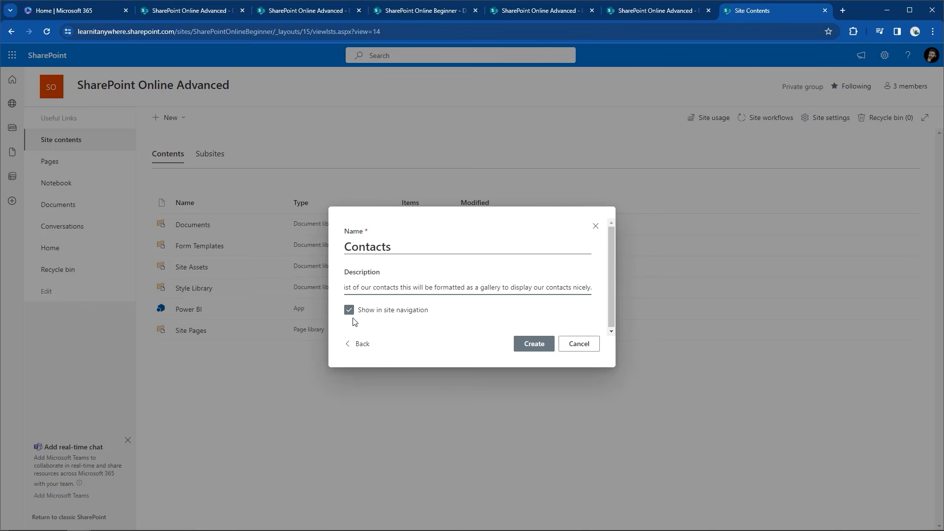
type(".")
left_click(348, 310)
left_click(348, 309)
Create the Contacts list and bring up the Title column's settings options
left_click(549, 352)
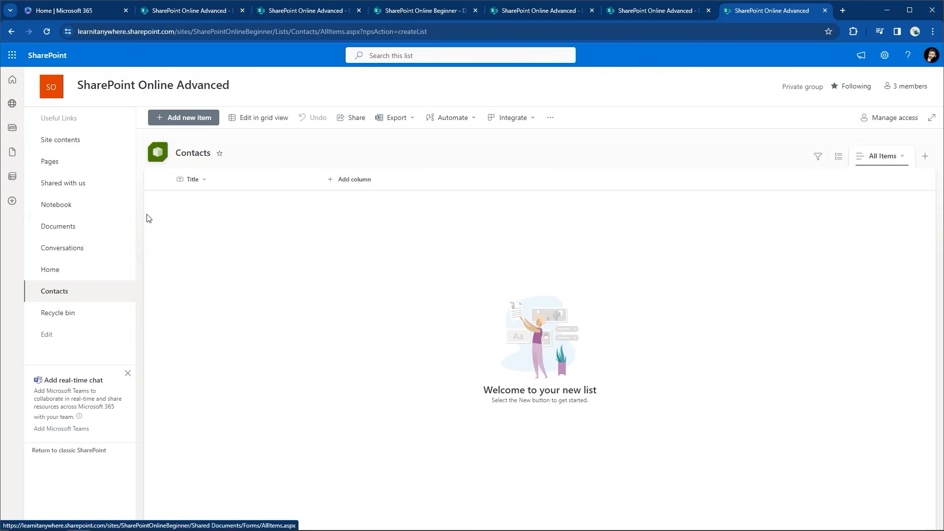
left_click(202, 181)
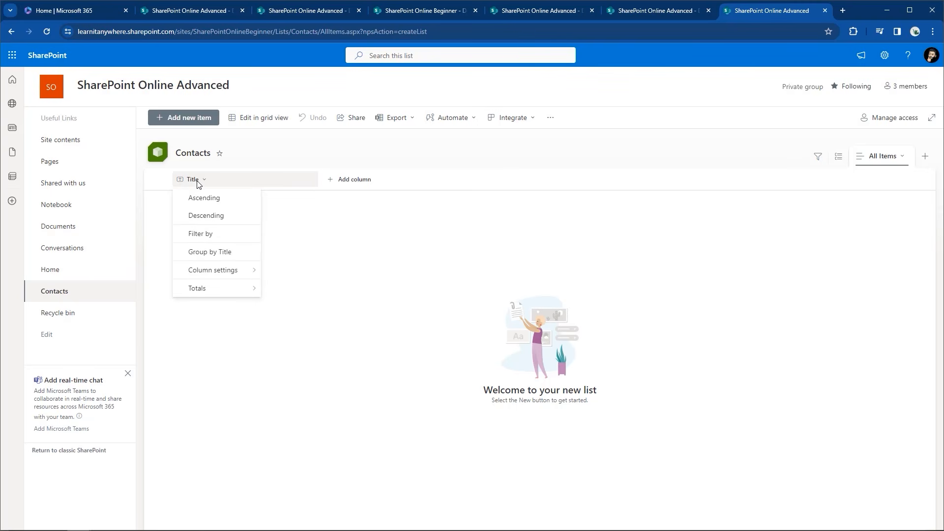
left_click(219, 275)
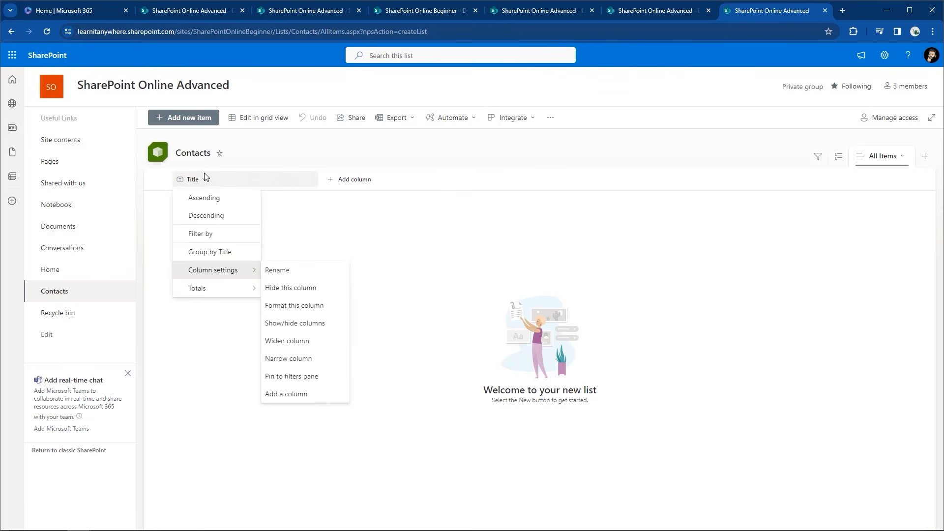
Rename the Title column to 'Full Name' and save it
left_click(275, 278)
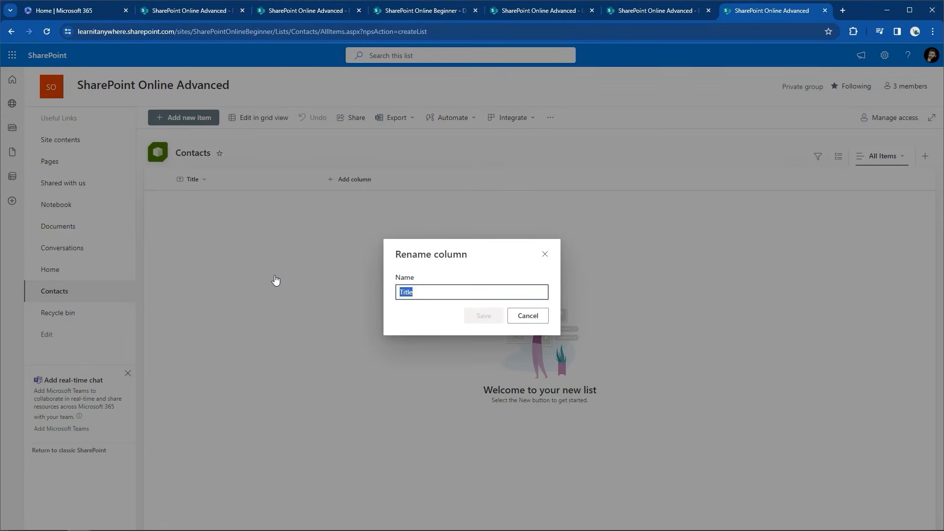
key("BackSpace")
type("FU")
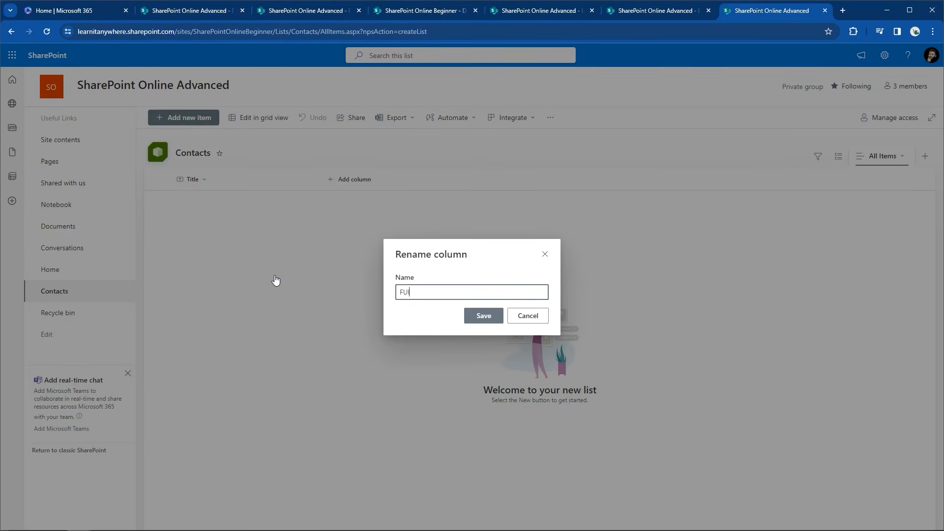
type("ll")
key("BackSpace")
key("BackSpace")
key("BackSpace")
type("ull Name")
left_click(484, 317)
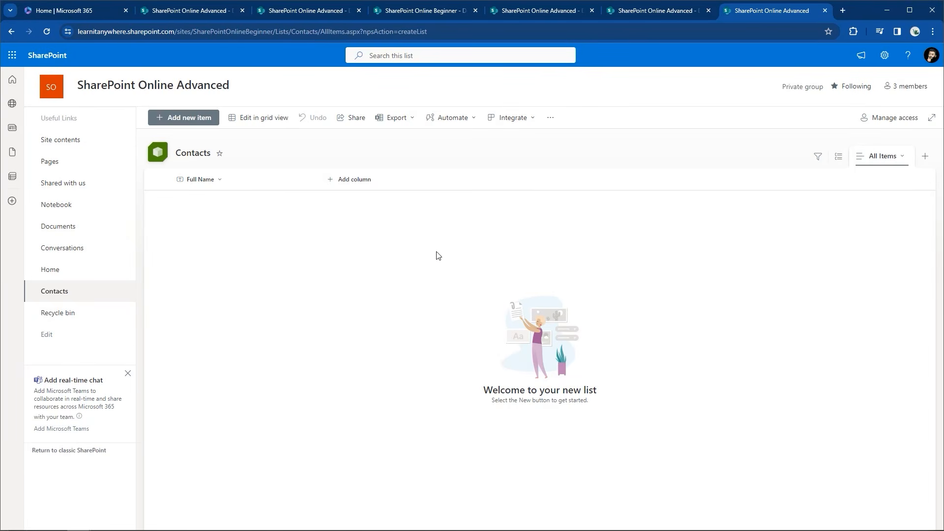
Add a single-line text column 'Job Role' described as 'enter users job title here.'
left_click(363, 187)
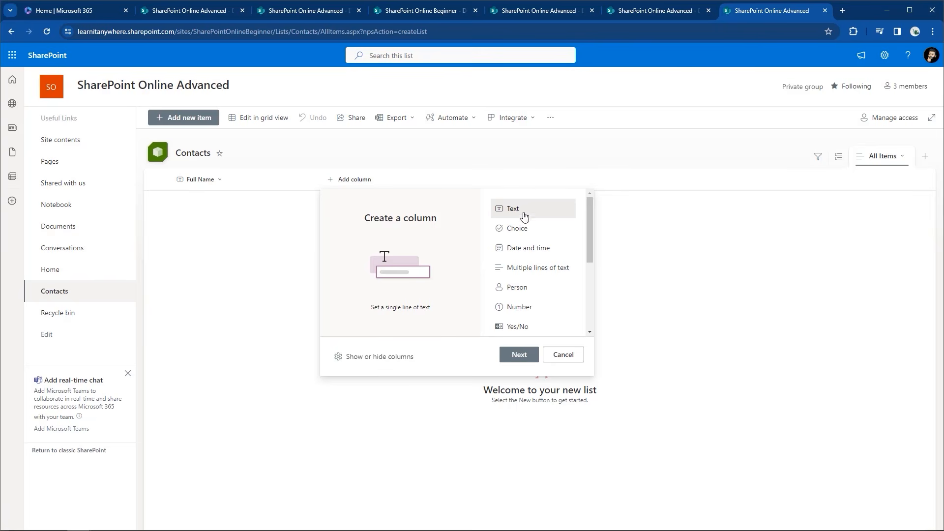
left_click(520, 355)
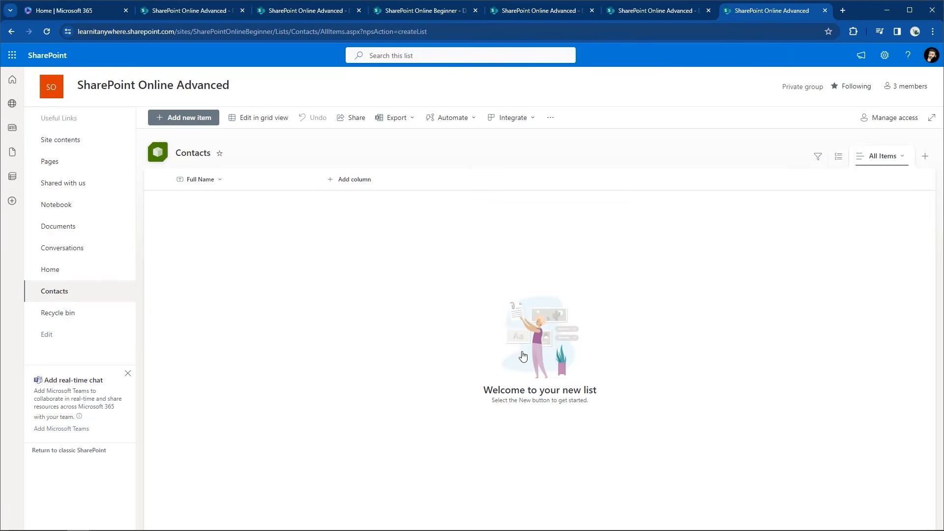
type("Job Role")
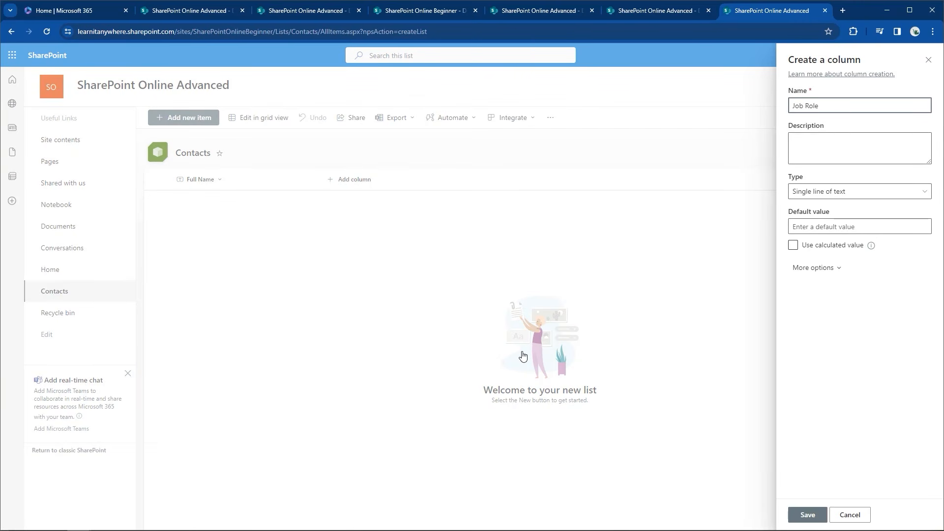
left_click(807, 149)
type("enter users job title here.")
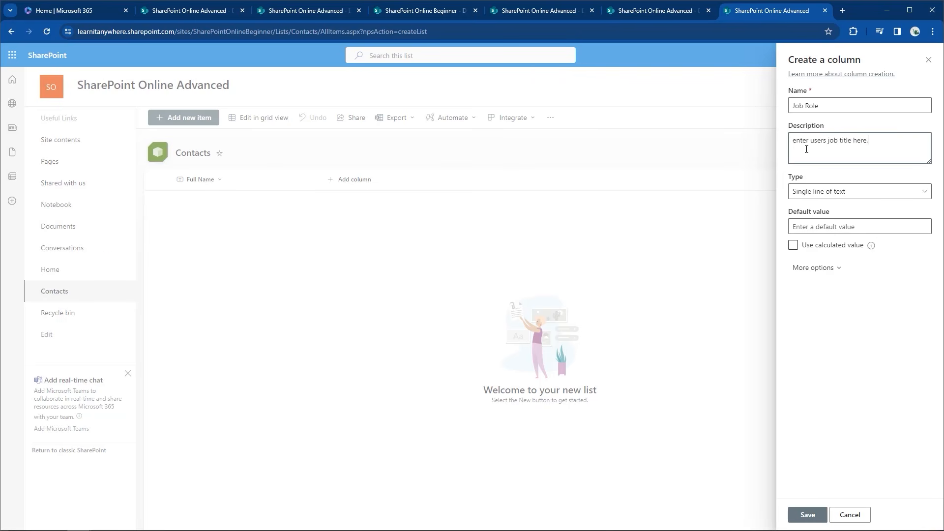
left_click(831, 197)
left_click(830, 196)
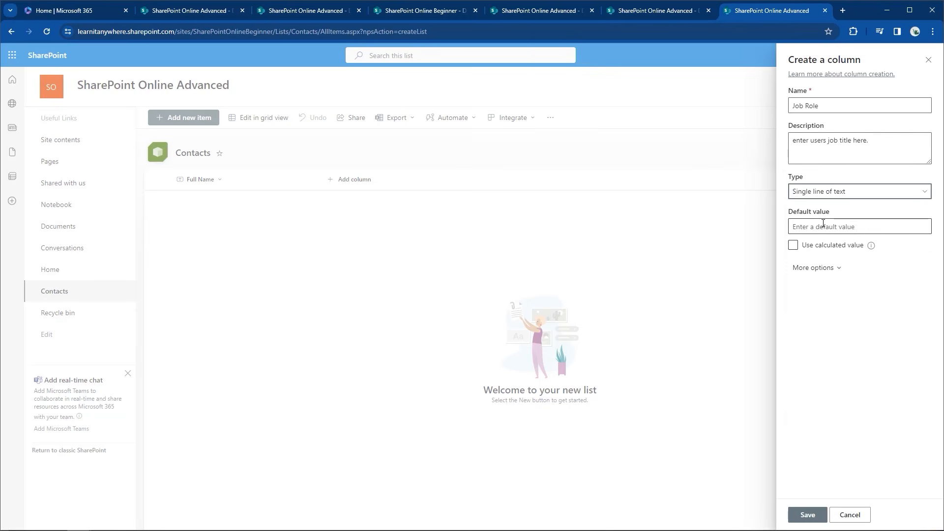
left_click(829, 269)
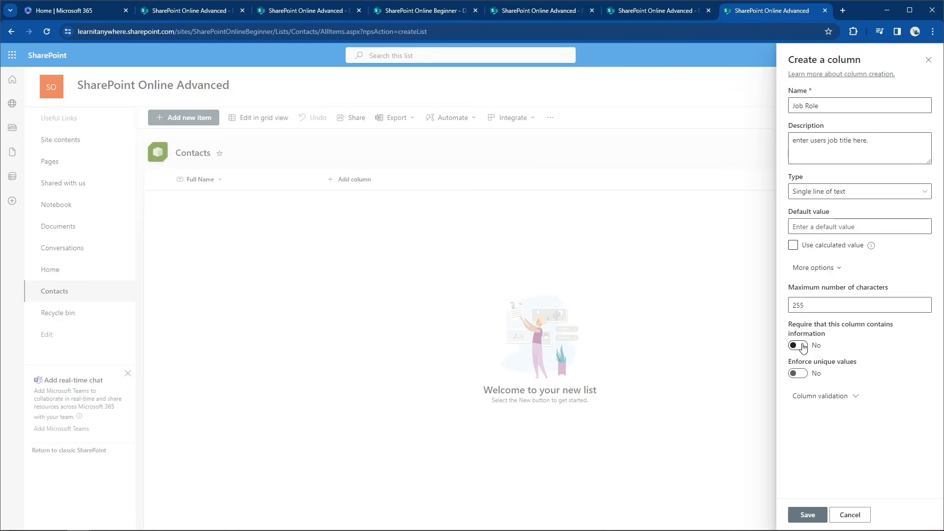
left_click(814, 268)
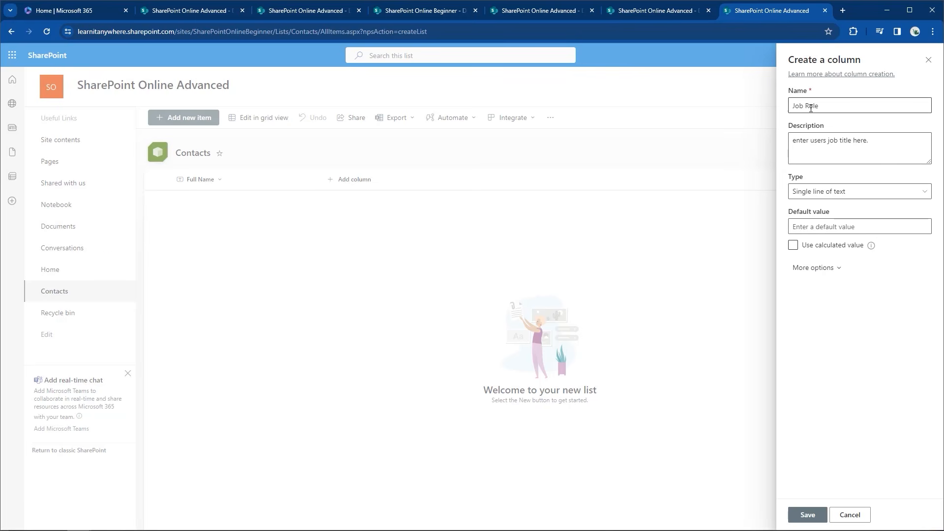
left_click(801, 515)
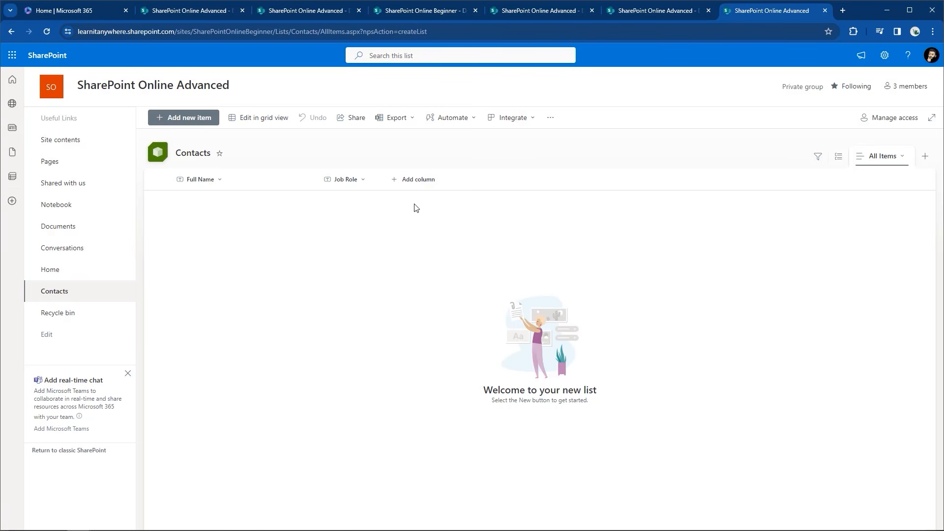
left_click(410, 182)
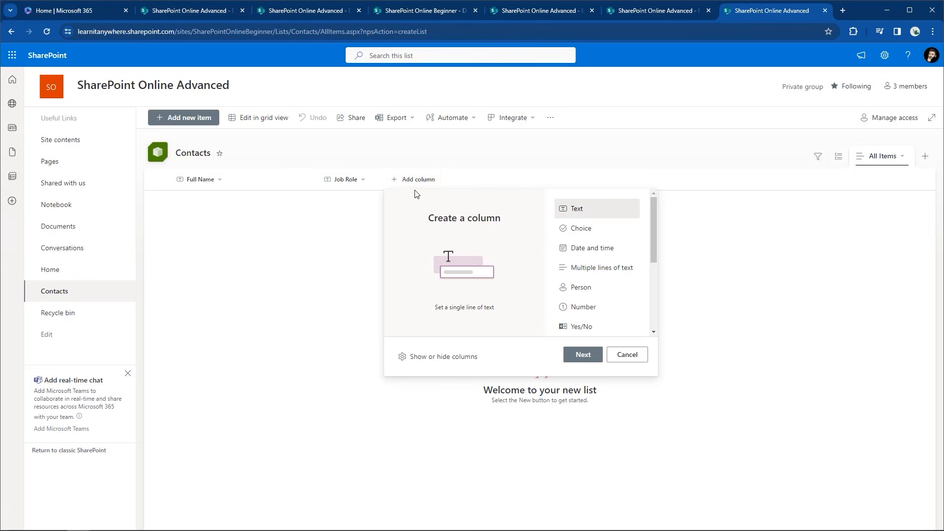
Create a Choice column 'Dept' described as picking the department the contact is located in
left_click(585, 235)
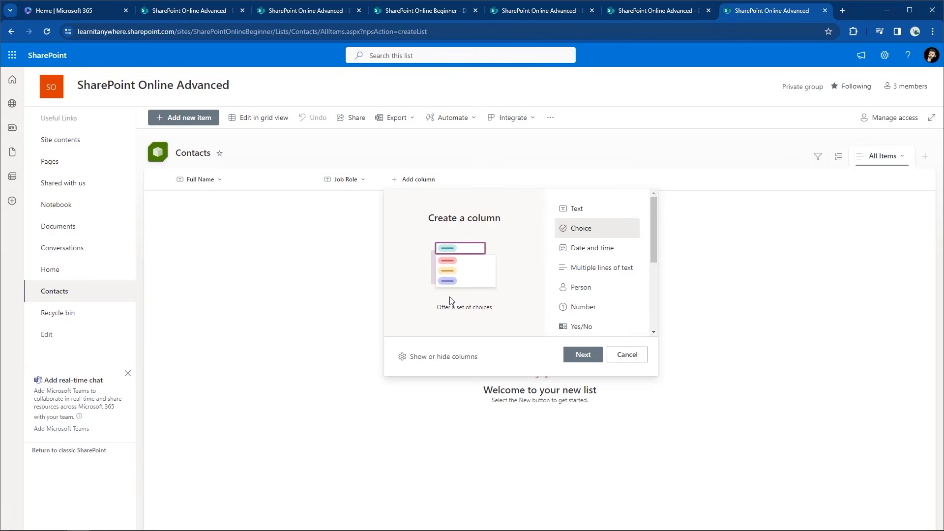
left_click(573, 362)
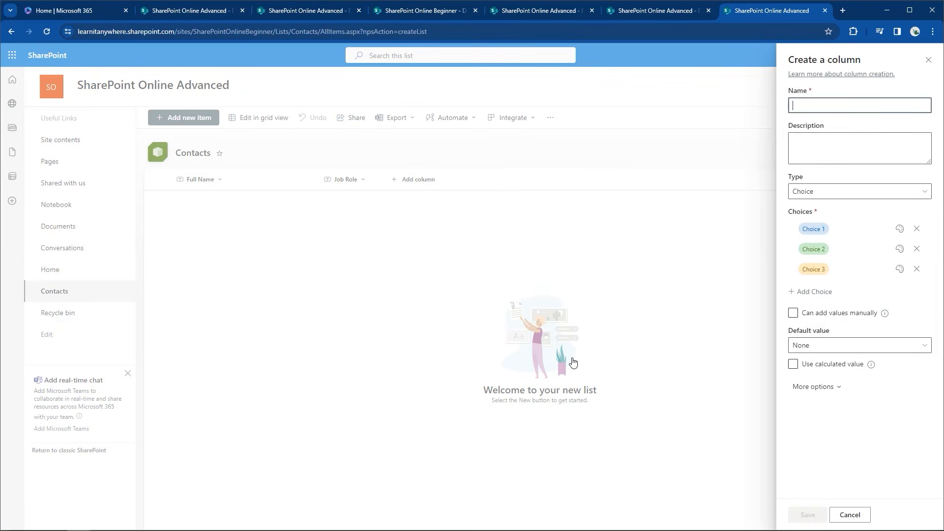
type("Dept")
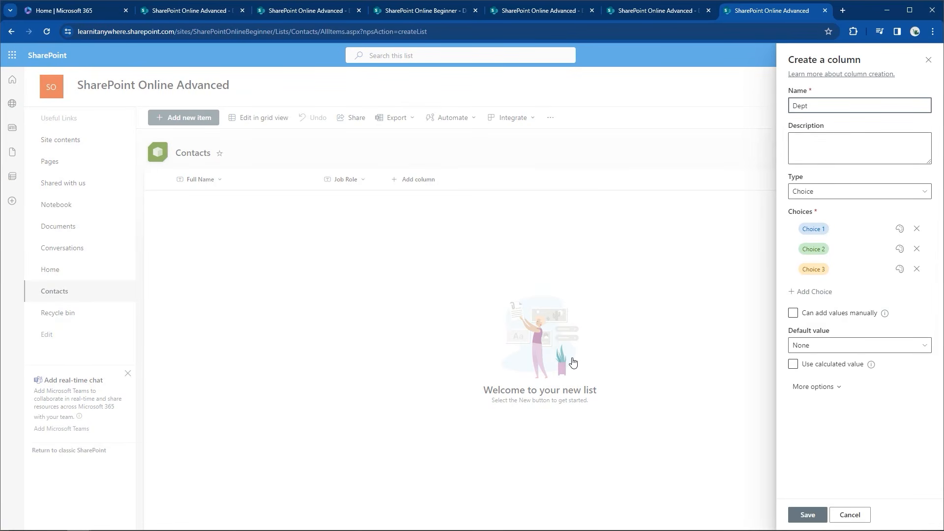
left_click(825, 155)
type("Choose From the p")
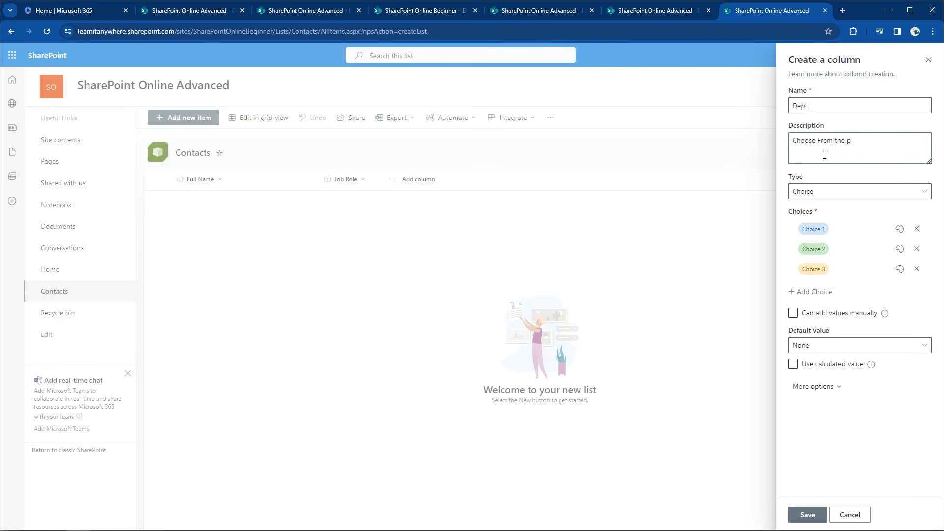
type("ull choices to")
type(" select a depa")
type("rtment")
type(" the")
type("e")
type("ontact is located i")
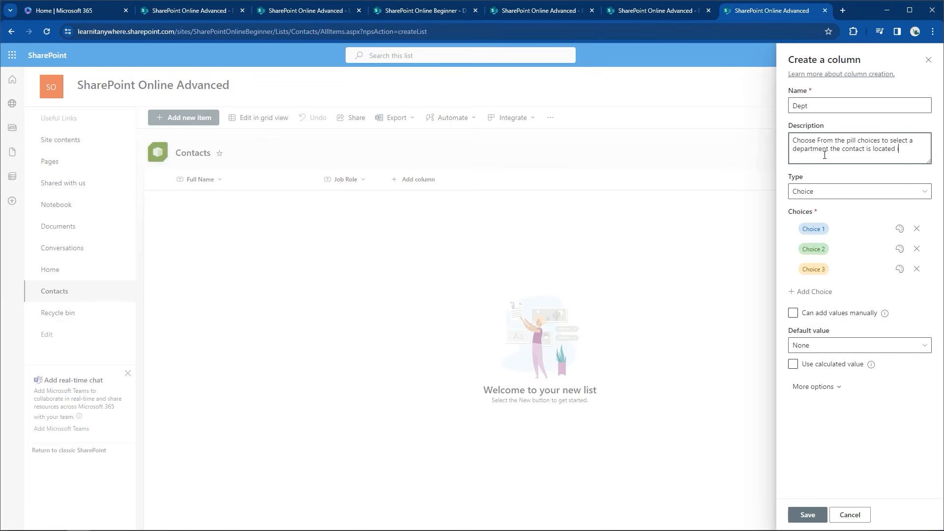
left_click(828, 192)
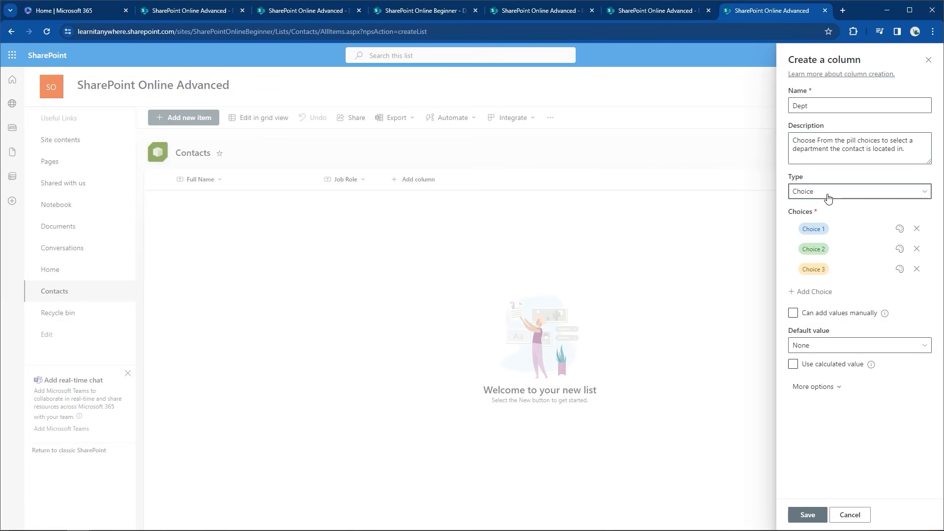
left_click(828, 196)
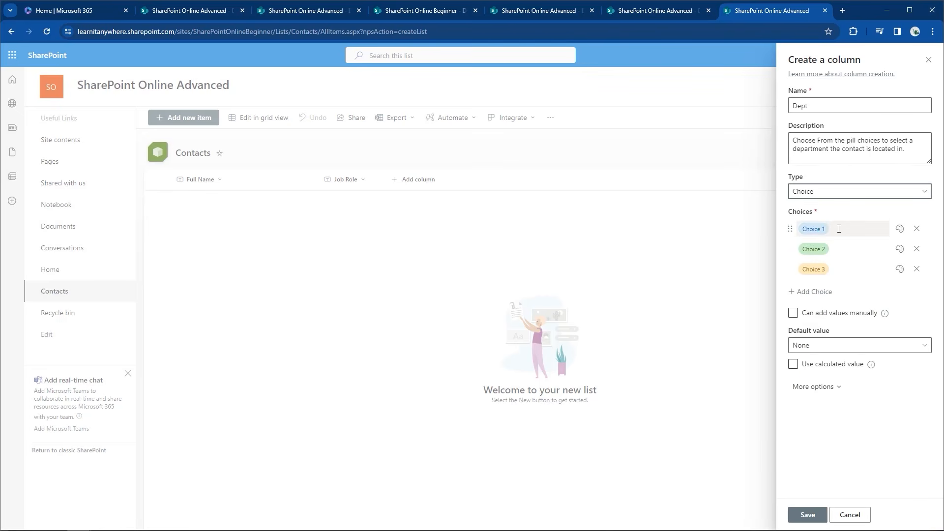
Set the Dept column's choices to IT, HR, Sales and Marketing
left_click(824, 229)
key("BackSpace")
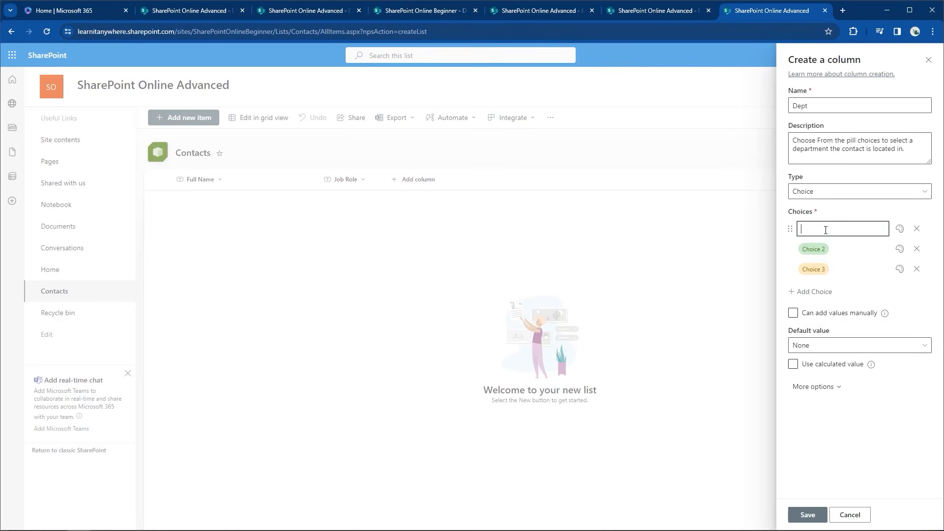
type("IT")
left_click(831, 250)
type("HR")
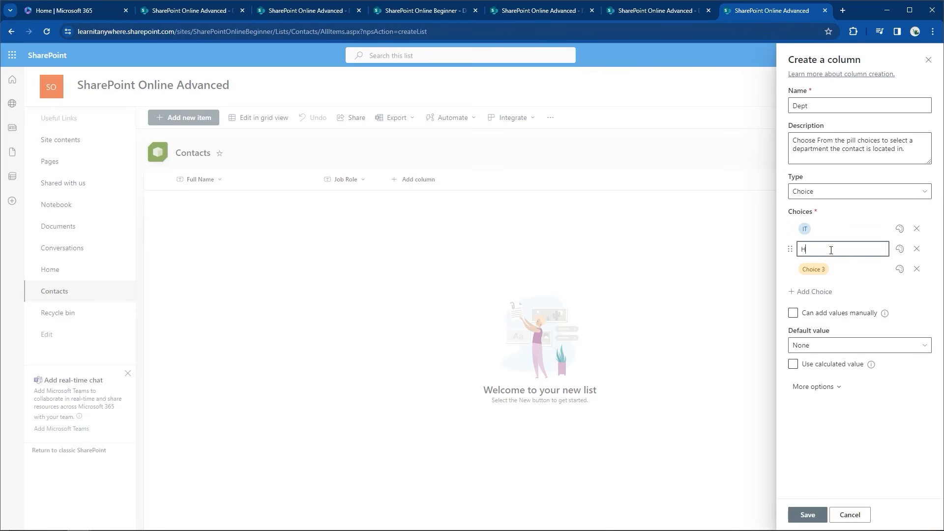
left_click(830, 268)
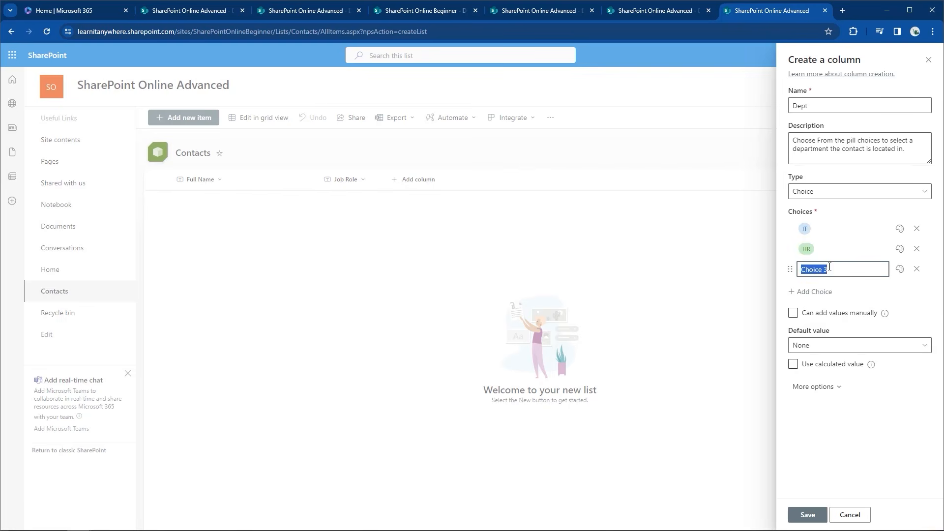
type("Sales")
left_click(826, 293)
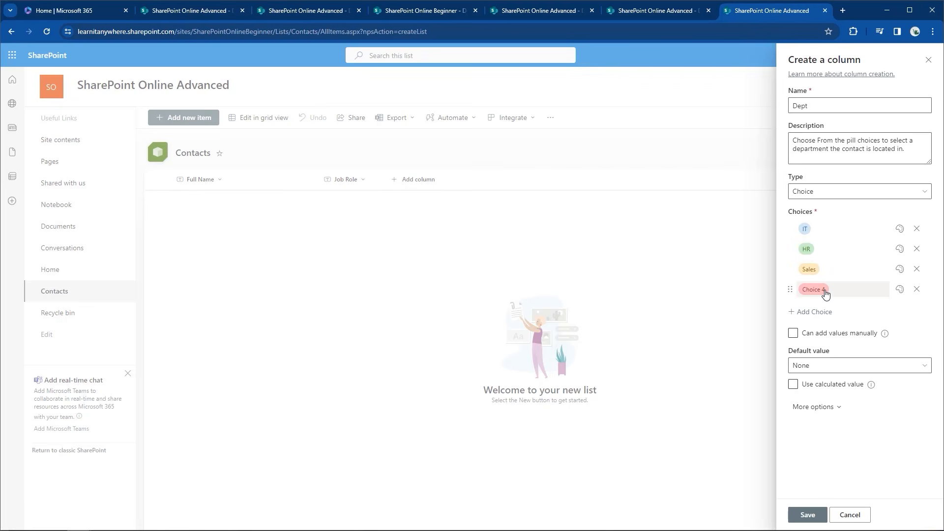
left_click(826, 292)
type("Marketing")
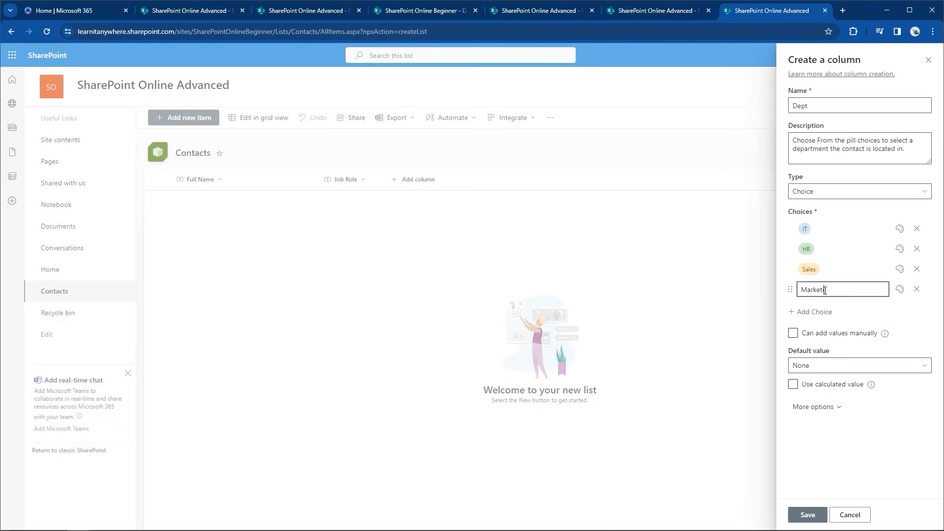
left_click(942, 313)
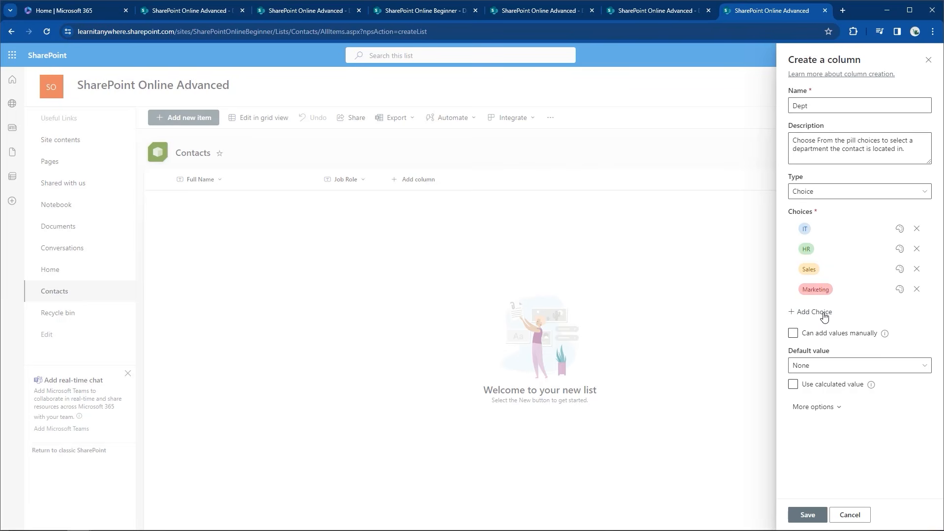
Disallow manually added department values and save the Dept column
left_click(900, 291)
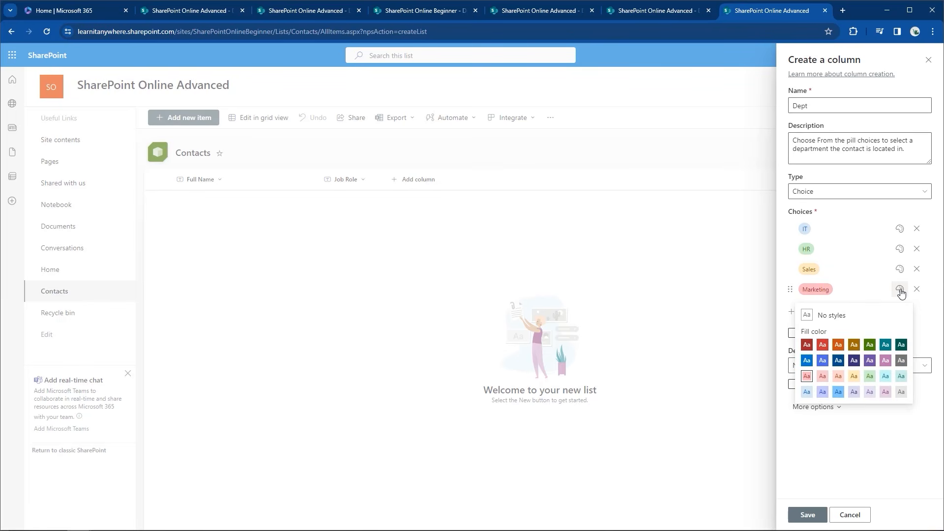
left_click(901, 293)
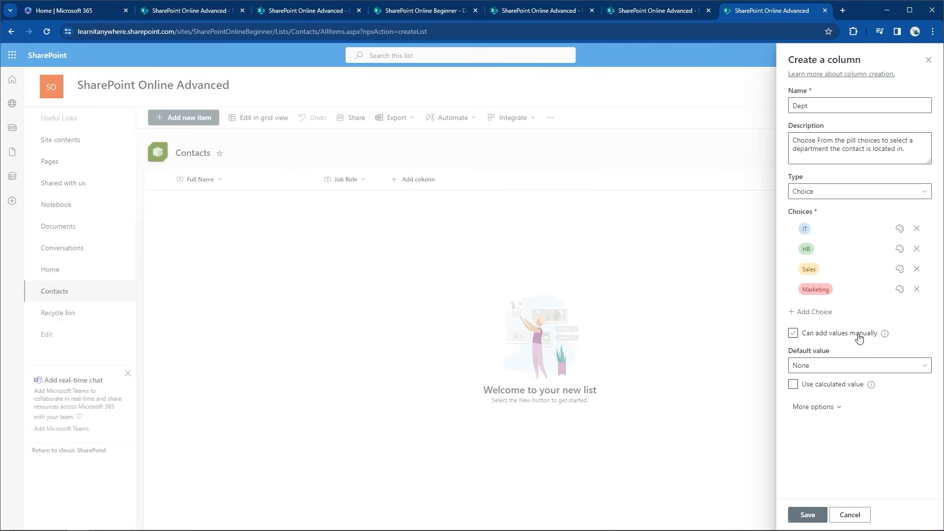
left_click(859, 337)
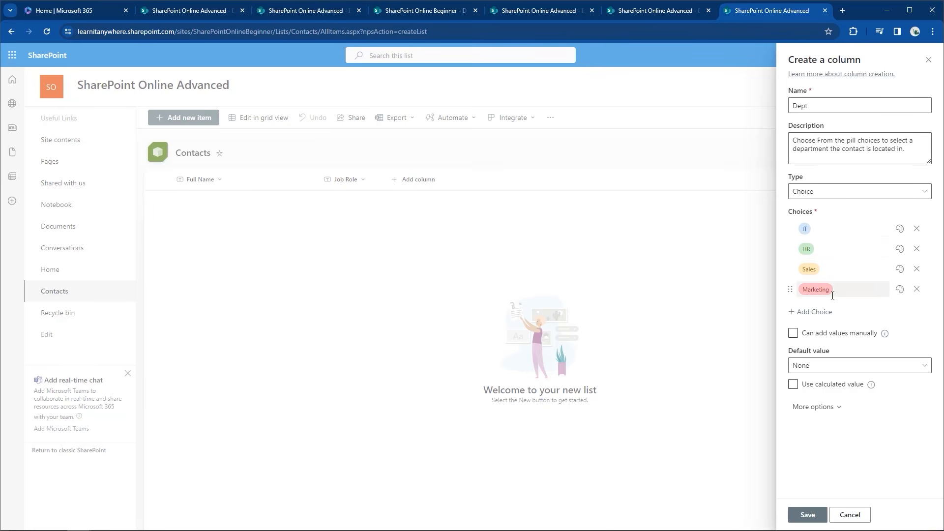
left_click(806, 515)
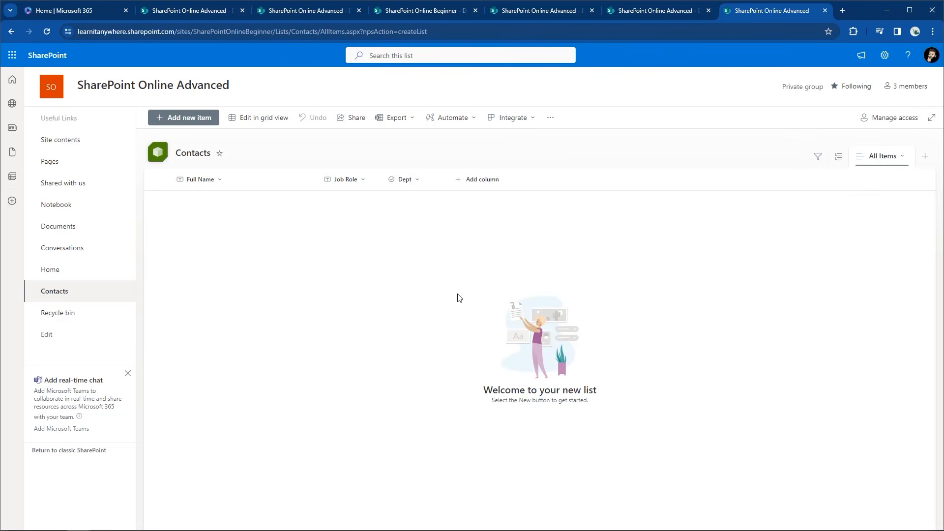
left_click(469, 182)
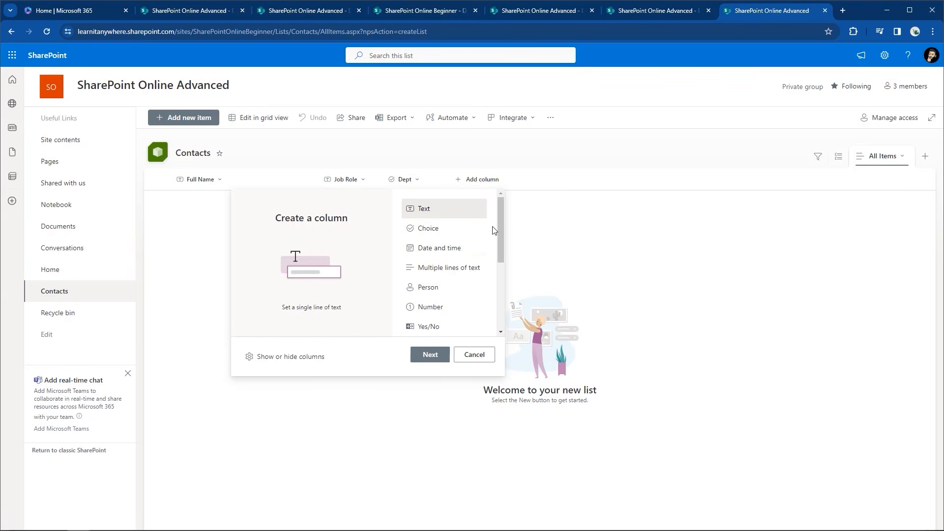
Add a 'Date of Hire' date and time column described as the employee's date of hire
mouse_move(501, 218)
left_mouse_down()
mouse_move(510, 298)
mouse_move(507, 221)
left_mouse_up()
left_click(447, 249)
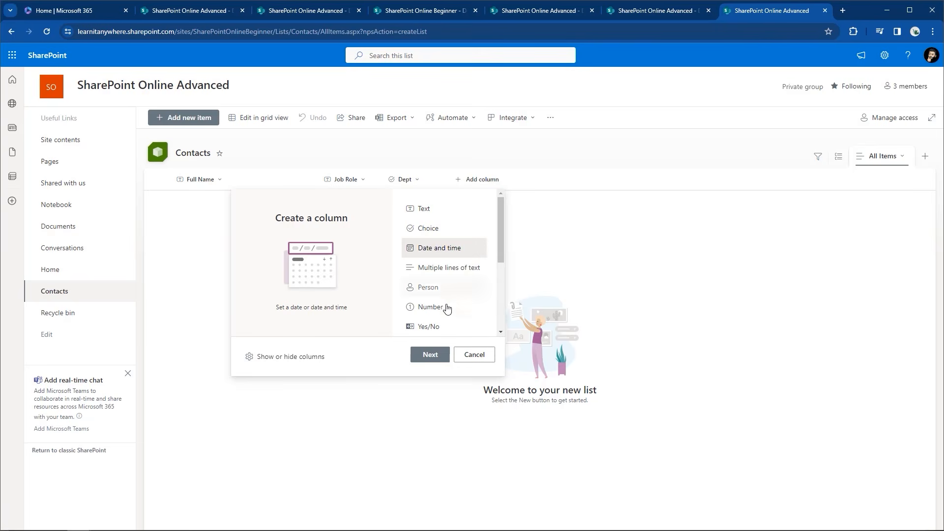
left_click(430, 353)
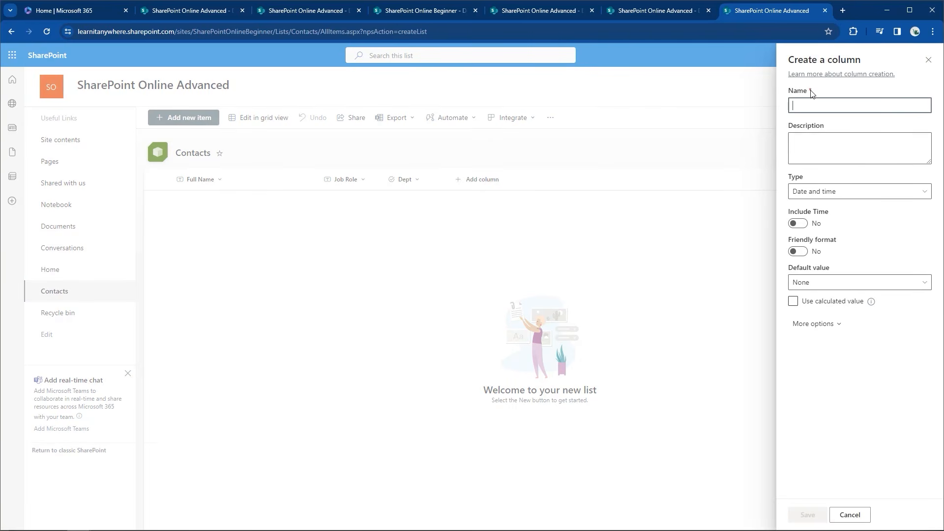
type("Date of Hire")
left_click(801, 143)
type("Add the employees star")
key("BackSpace")
type("da")
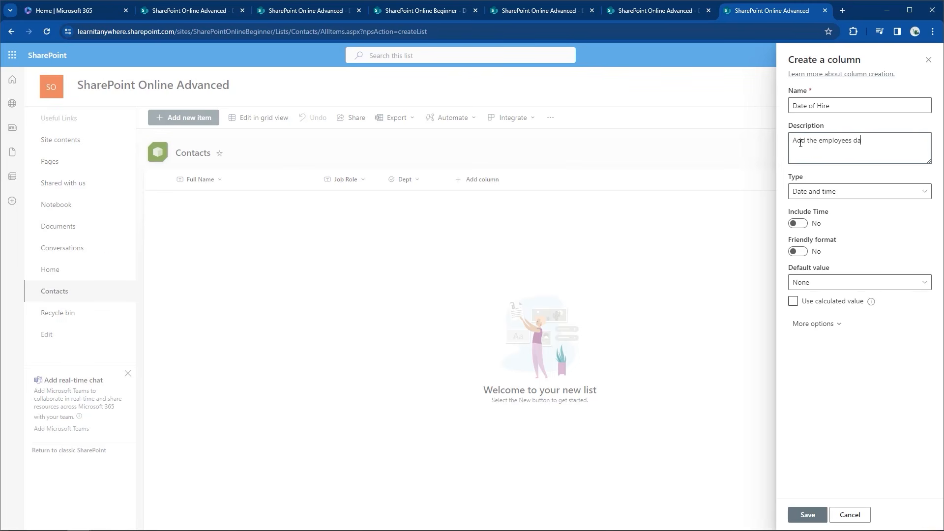
type("te of hire in this column.")
left_click(794, 515)
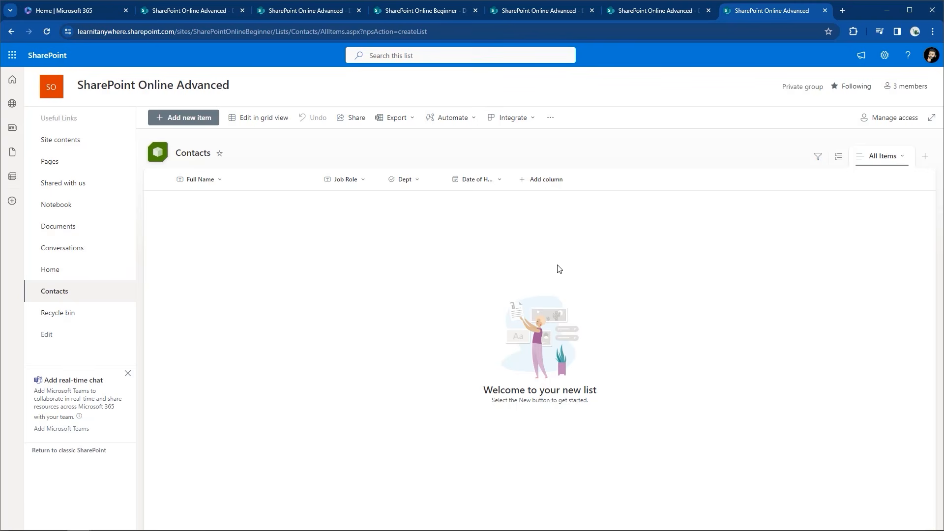
Add a new Yes/No column to Contacts named FT/PT
left_click(547, 185)
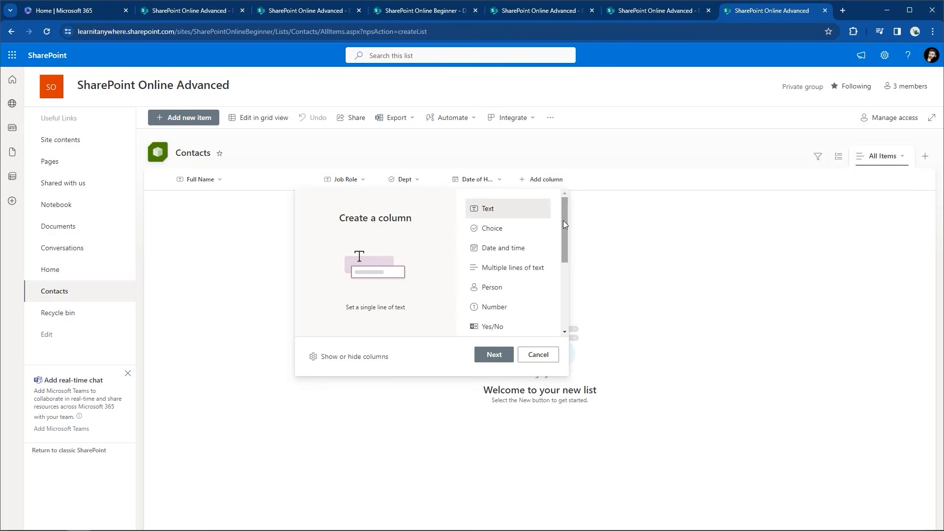
mouse_move(563, 224)
left_mouse_down()
mouse_move(565, 285)
mouse_move(567, 237)
left_mouse_up()
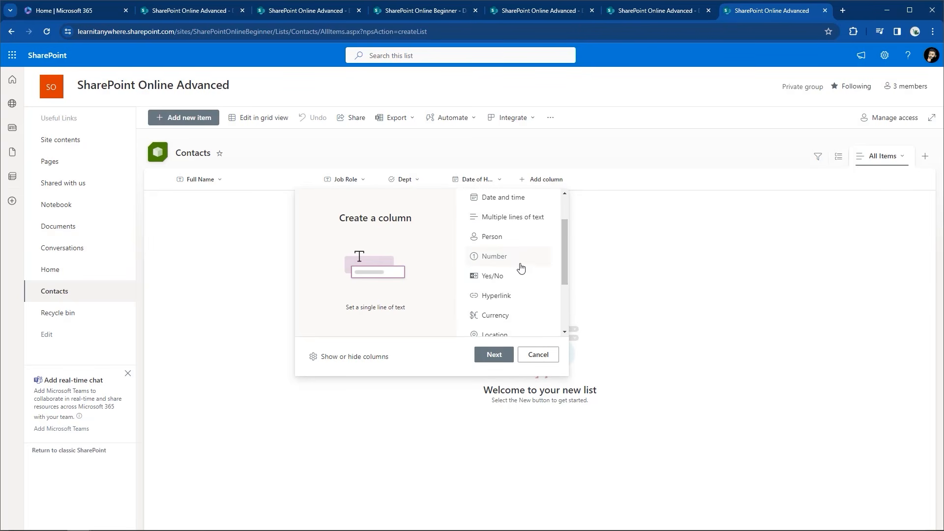
left_click(487, 281)
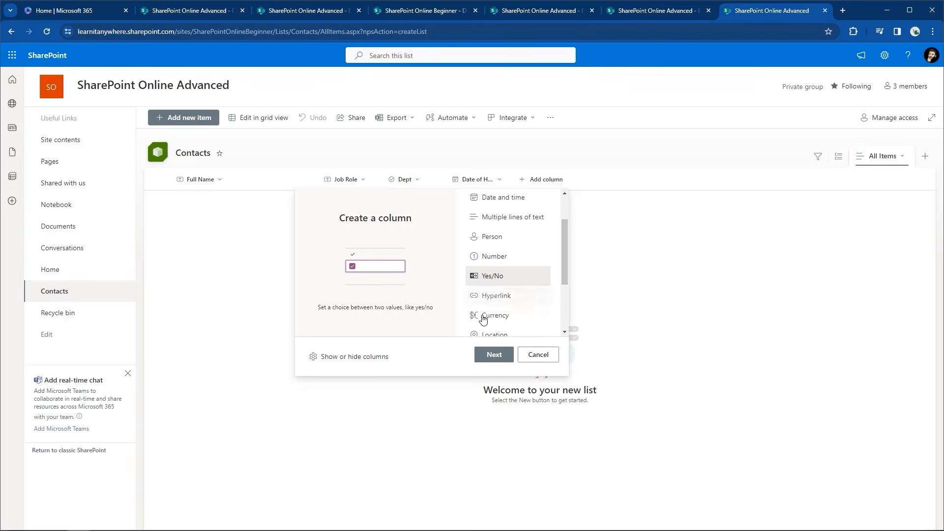
left_click(494, 354)
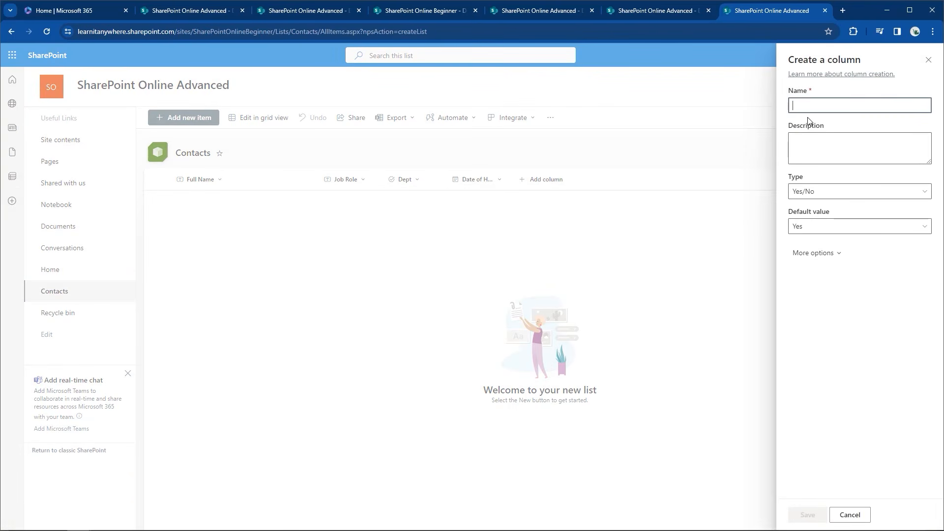
type("FT")
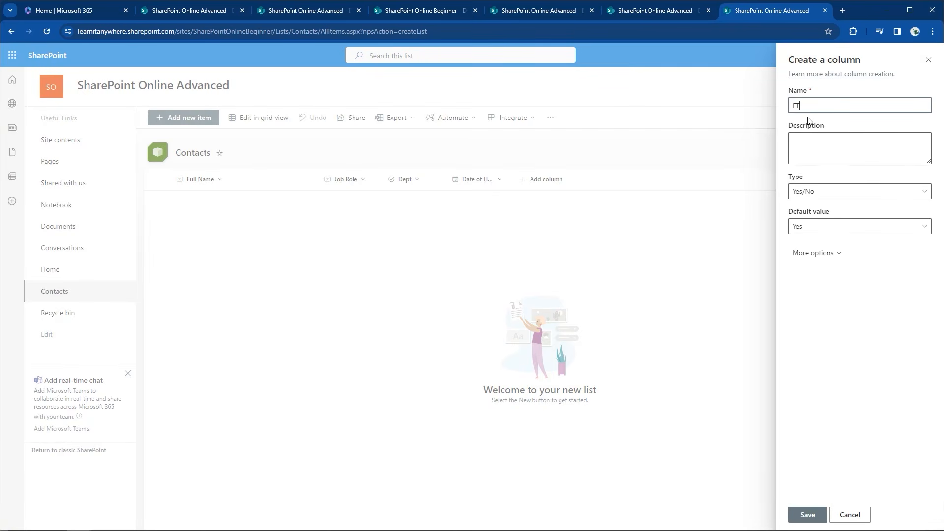
type("/PT")
Describe FT/PT as showing whether an employee is full or part time, keep default Yes, and save
left_click(808, 140)
type("a column displaying if a emplo")
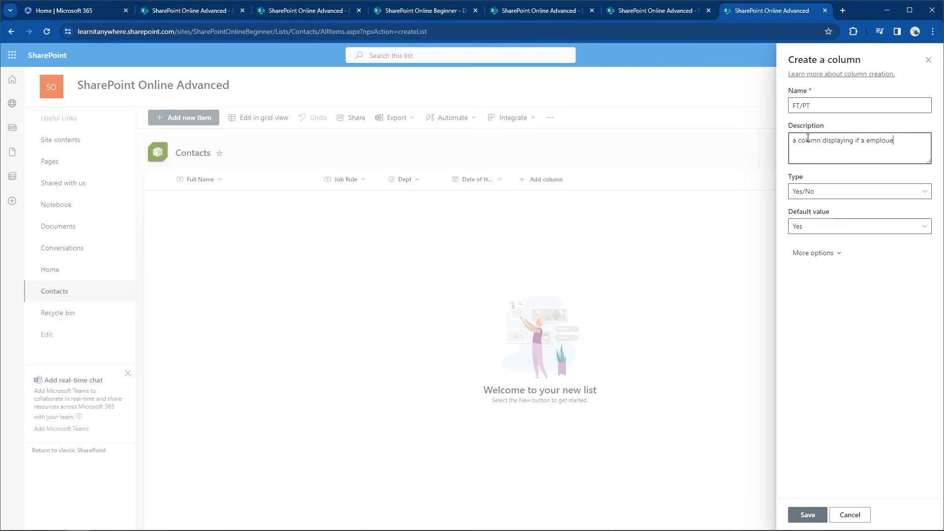
type("yee is full time or party")
type("ime")
left_click(805, 192)
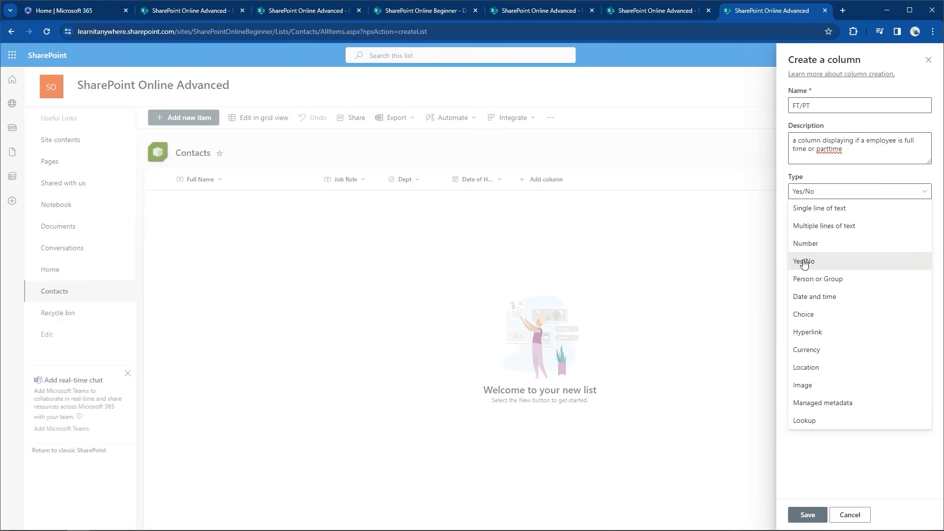
left_click(817, 191)
left_click(812, 231)
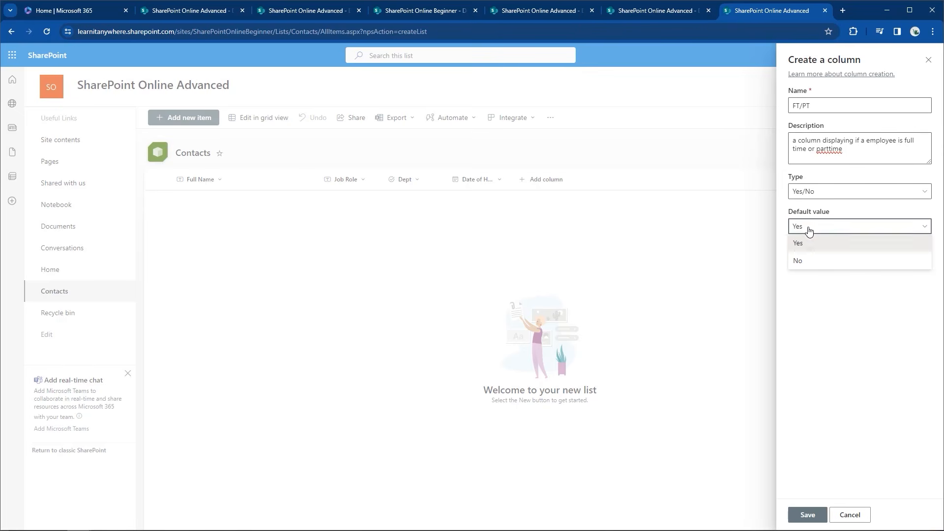
left_click(807, 246)
left_click(807, 254)
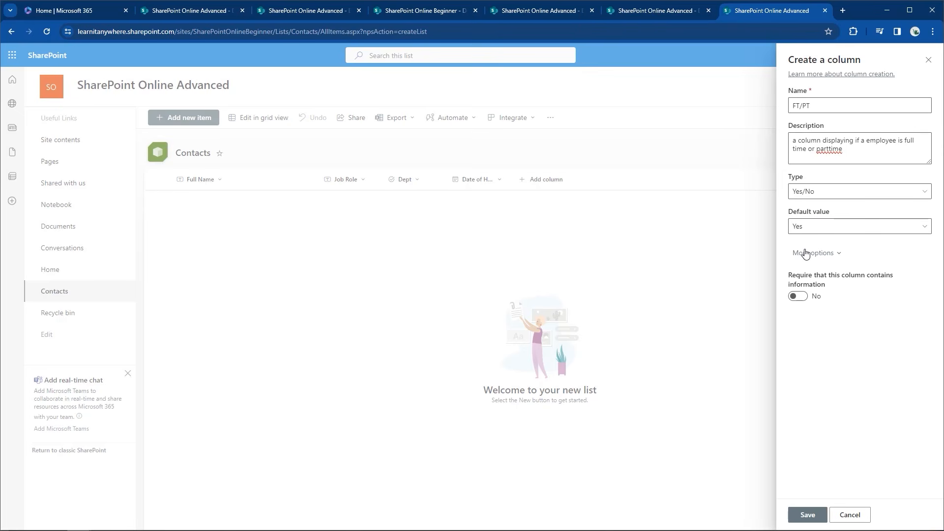
left_click(808, 515)
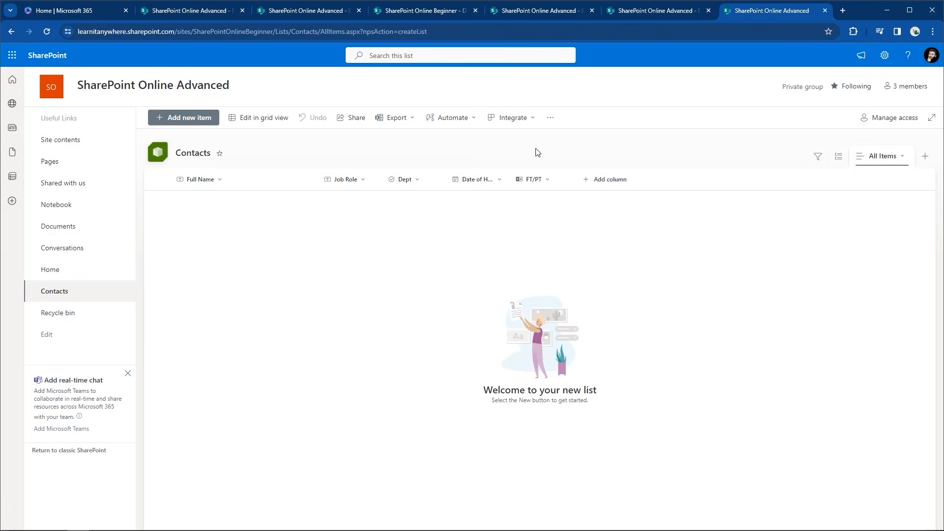
Add a new Image column to Contacts named Headshot
left_click(612, 173)
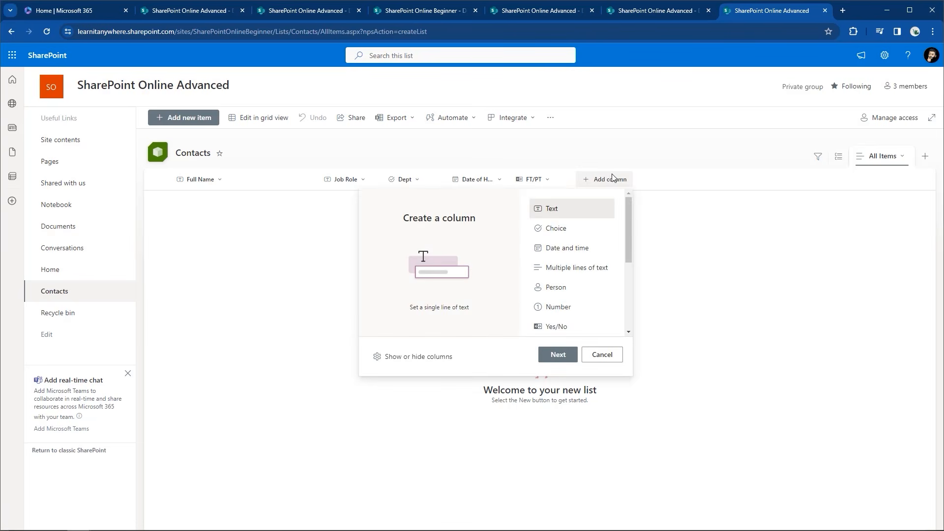
scroll(633, 226, "down", 2)
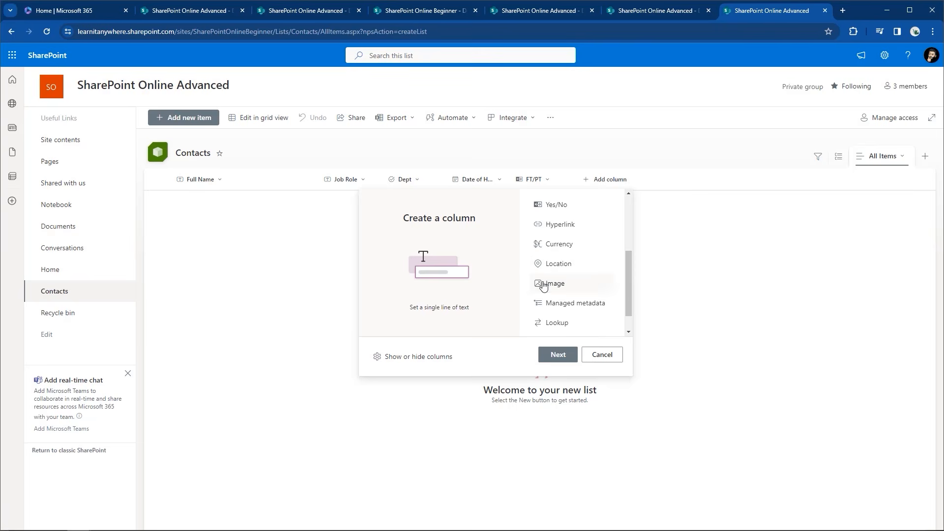
left_click(542, 283)
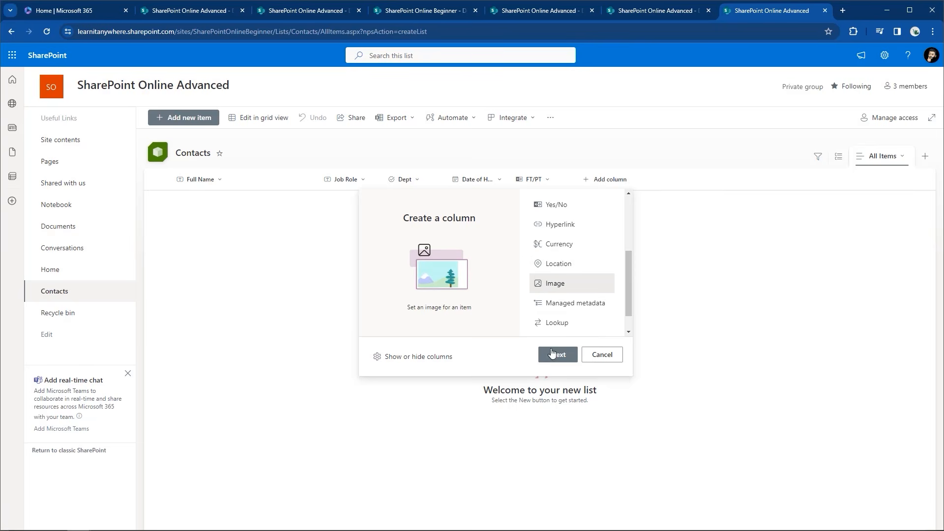
left_click(556, 354)
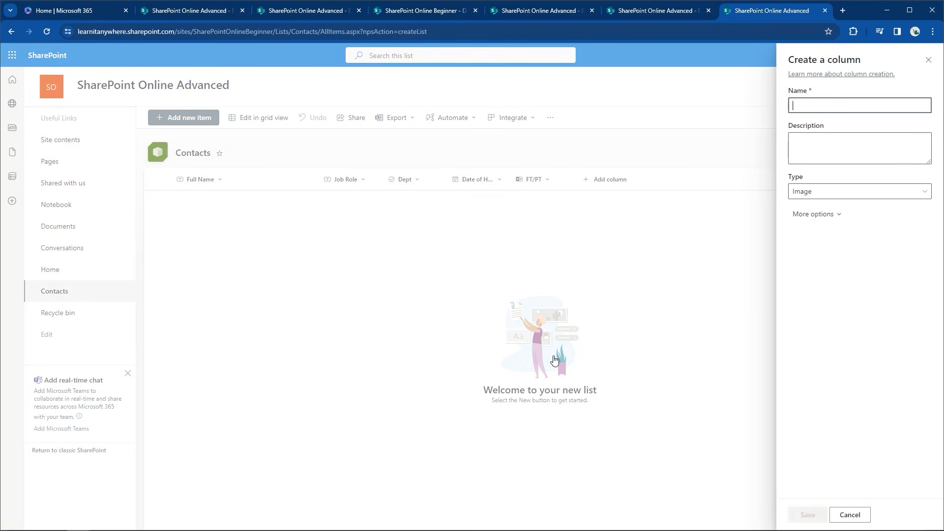
type("Headshot")
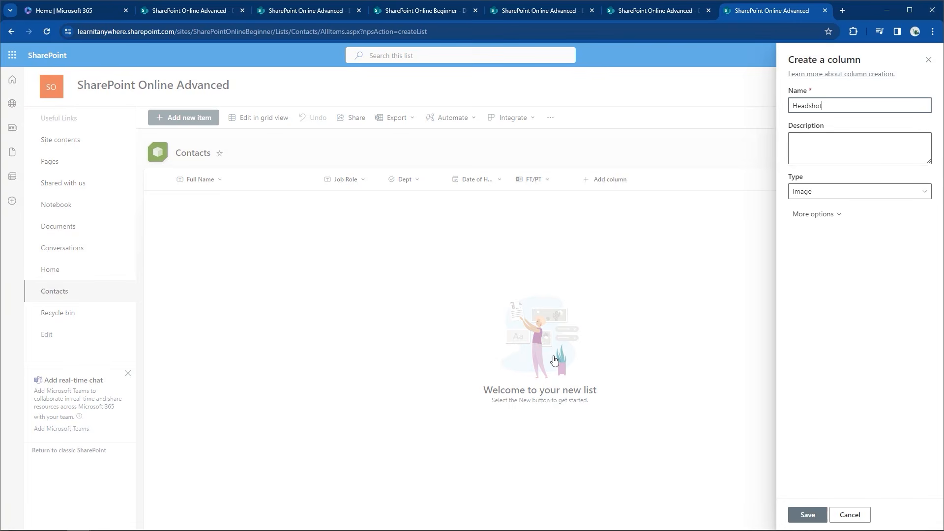
Describe Headshot as 'an image of the employee for our gallery view', save it, and switch to the Documents tab
key("Tab")
type("an i")
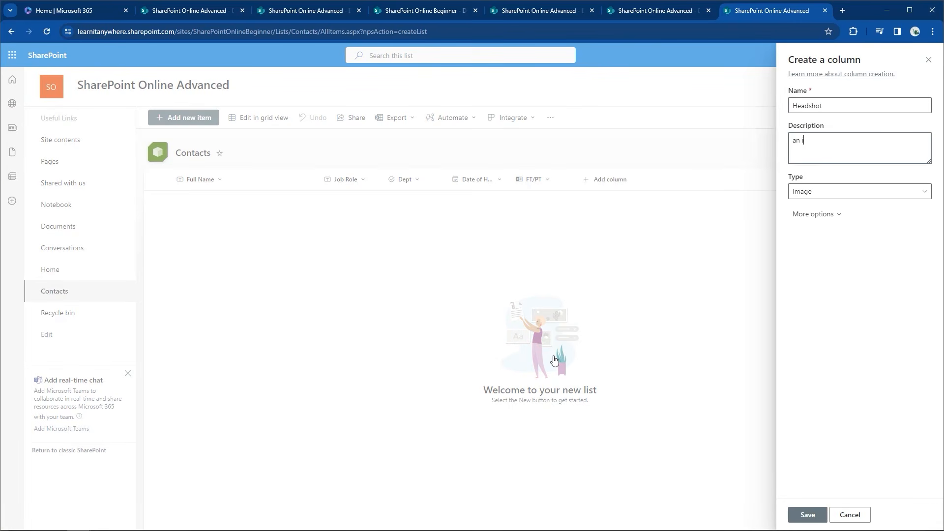
type("mage of the employee for our gallery view")
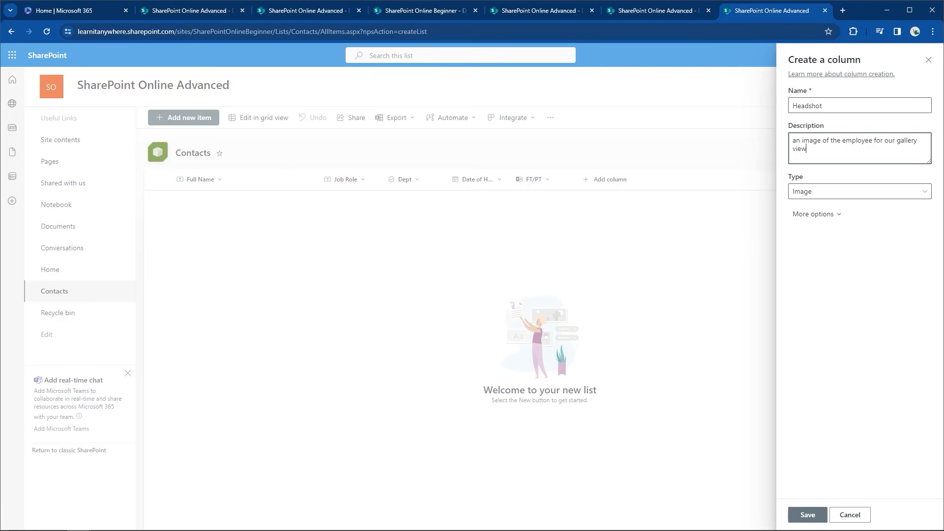
left_click(808, 515)
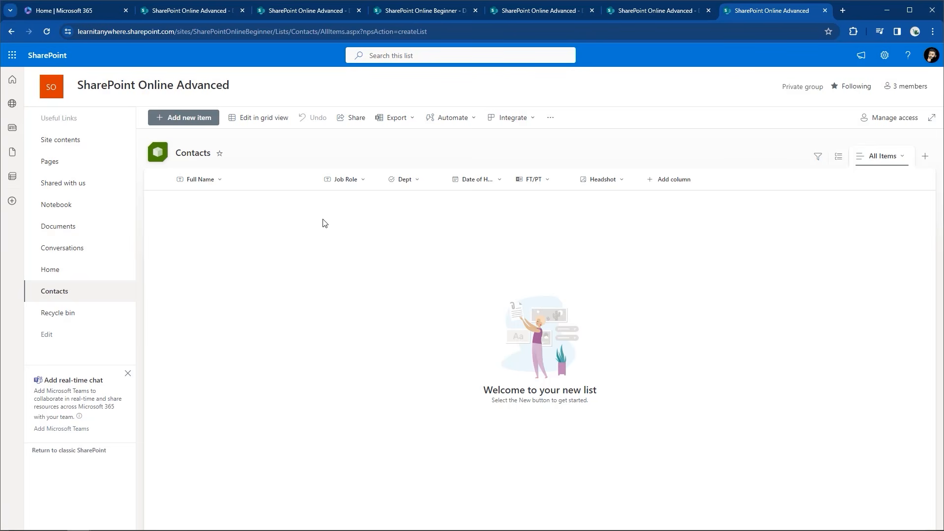
key("ctrl+2")
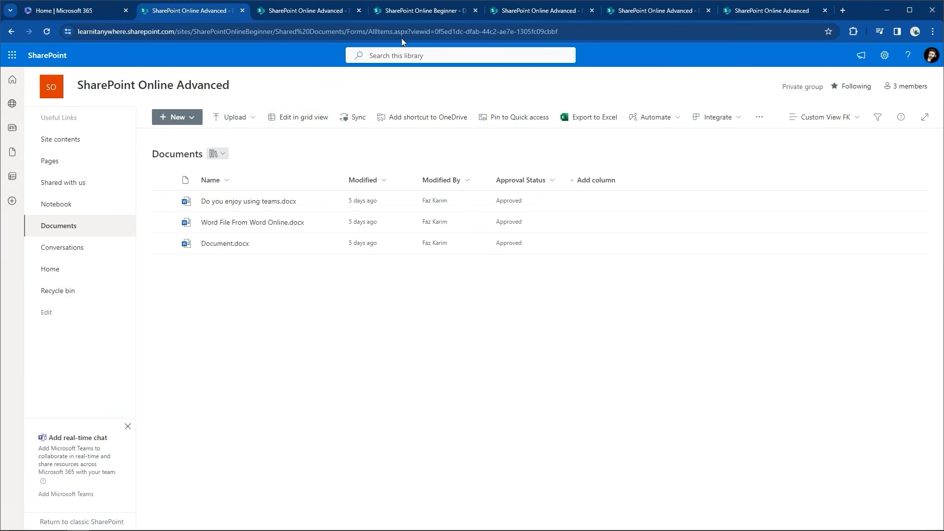
Cycle through the open Beginner, Advanced and Documents site tabs, ending back on Contacts
left_click(322, 15)
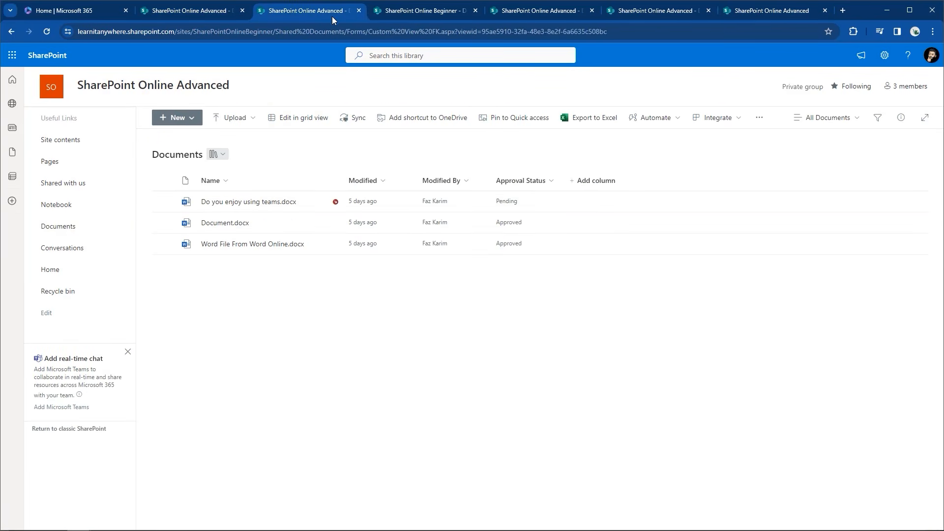
left_click(406, 13)
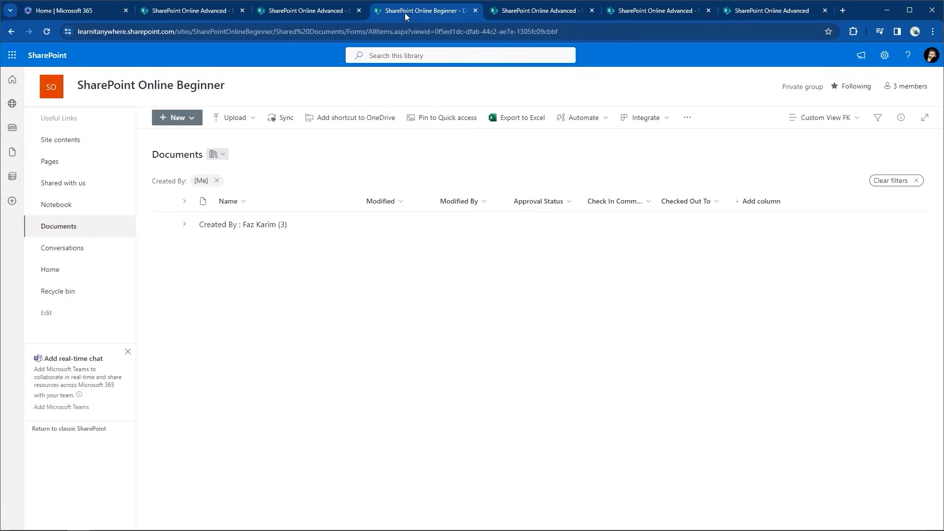
left_click(530, 13)
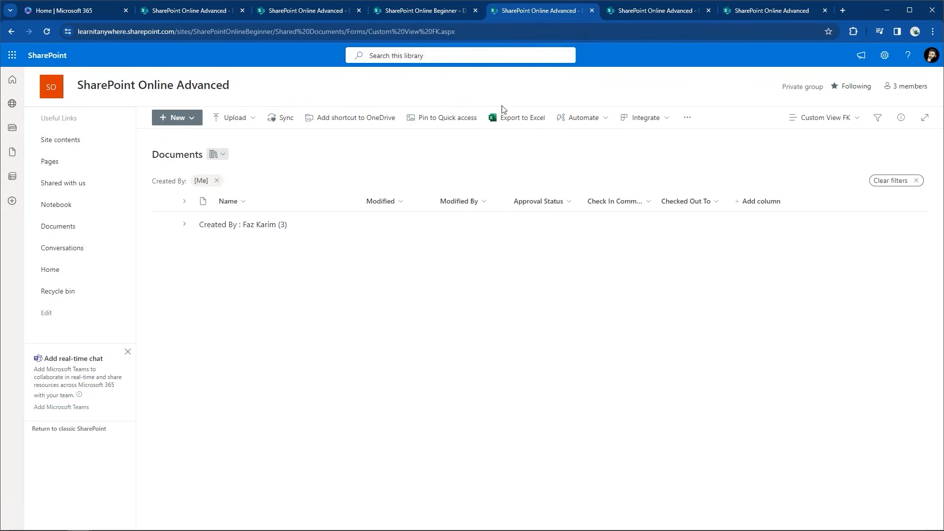
left_click(640, 15)
left_click(785, 12)
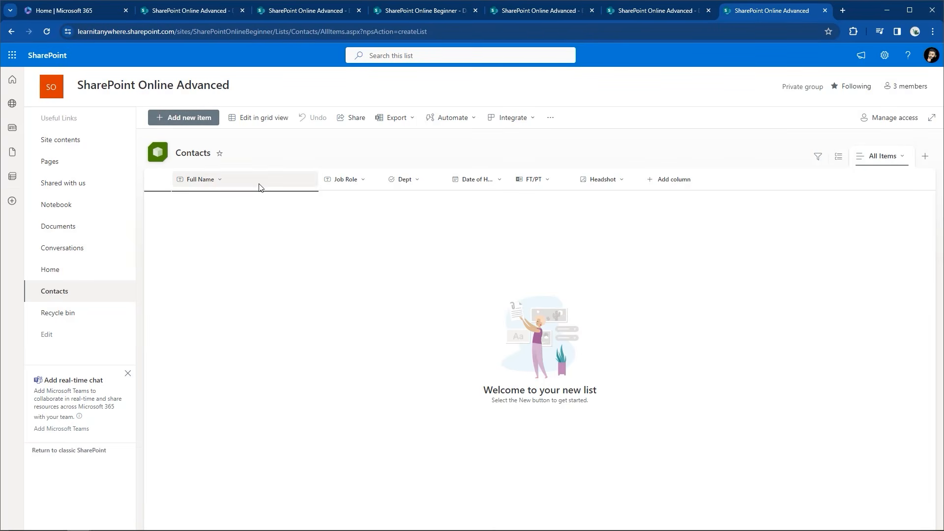
Narrow the Full Name, Job Role and FT/PT columns and widen Dept so Date of Hire shows fully
left_click_drag(320, 181, 272, 181)
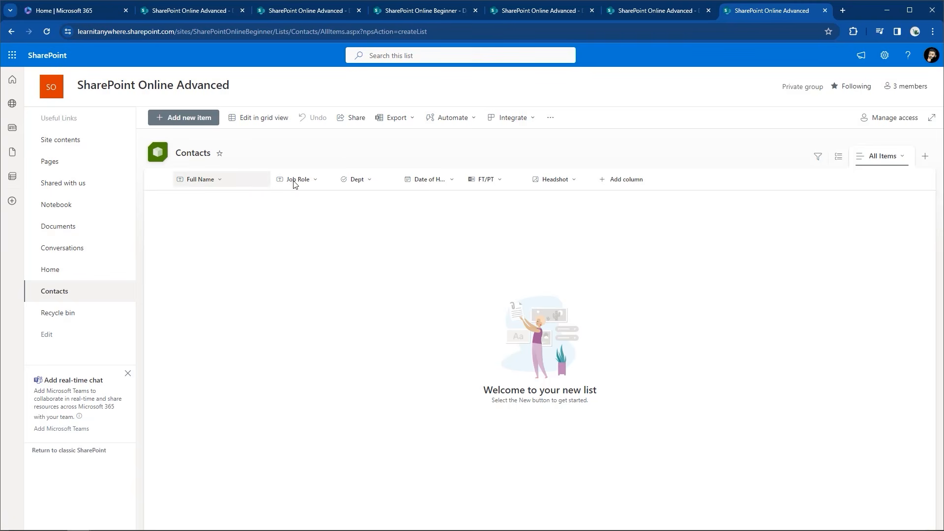
left_click_drag(346, 181, 334, 181)
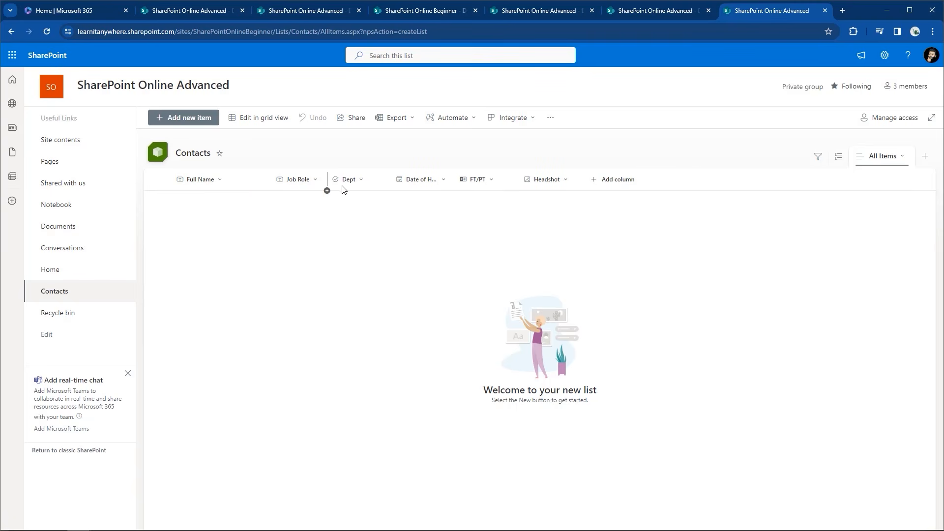
left_click_drag(411, 181, 457, 180)
left_click_drag(520, 180, 510, 181)
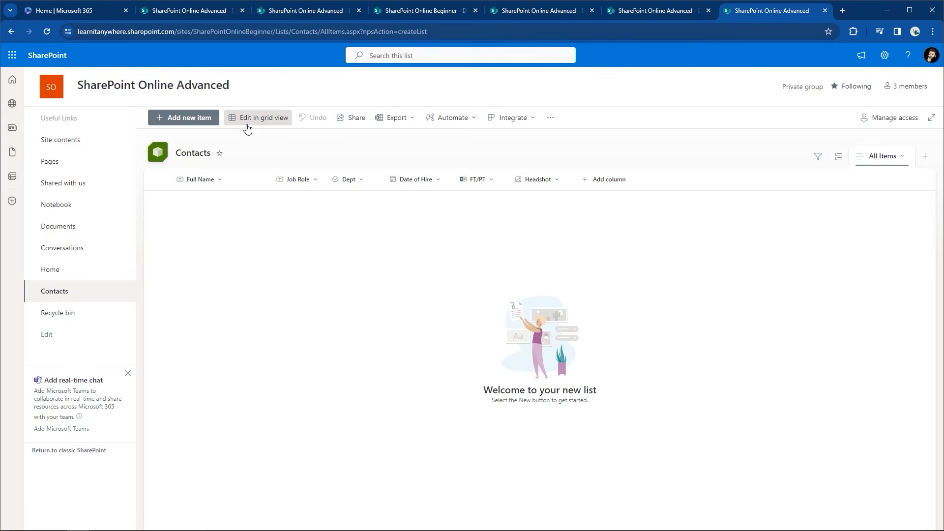
Look over the Export, All Items view and Filters options, then go to Site contents via the settings gear
left_click(393, 122)
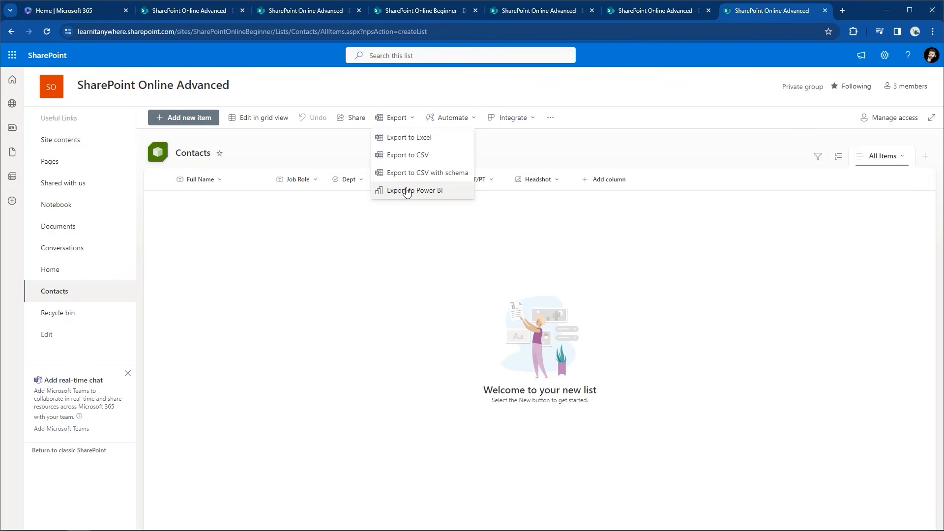
left_click(500, 156)
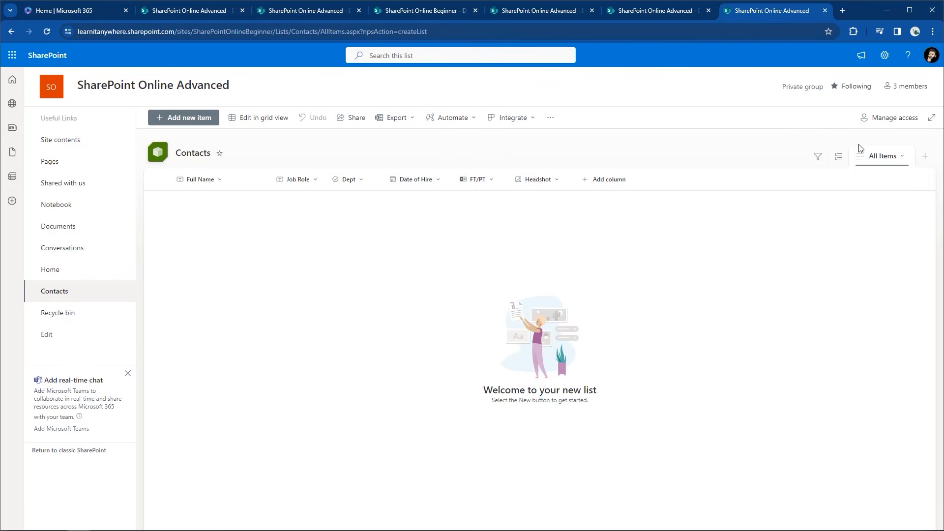
left_click(900, 157)
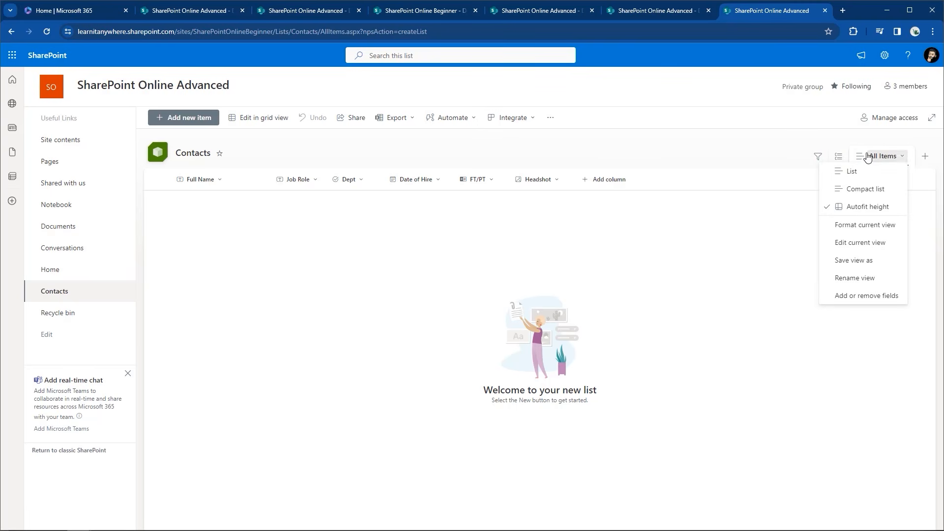
left_click(818, 157)
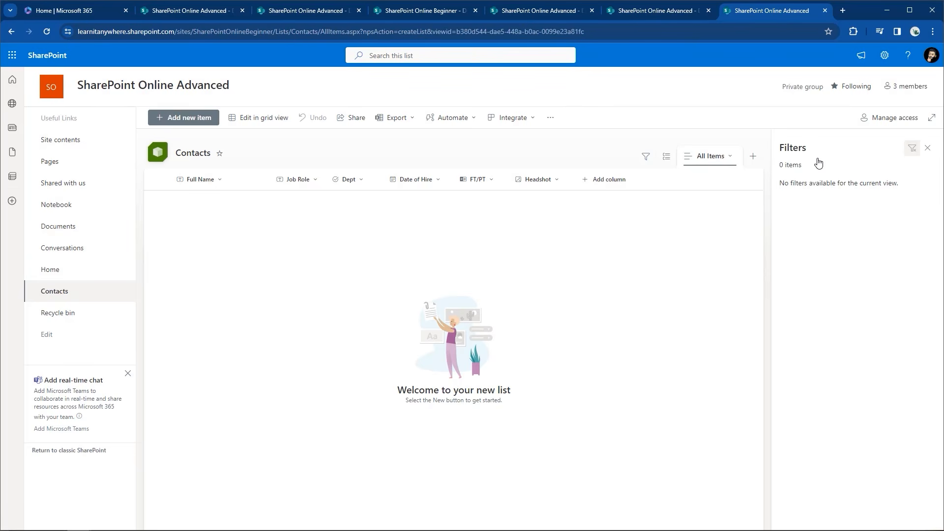
left_click(928, 148)
left_click(888, 162)
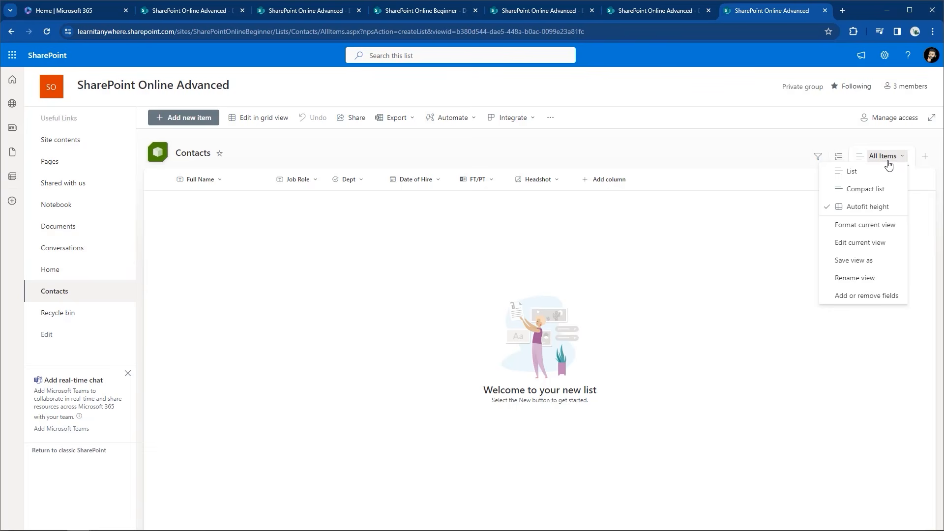
left_click(758, 146)
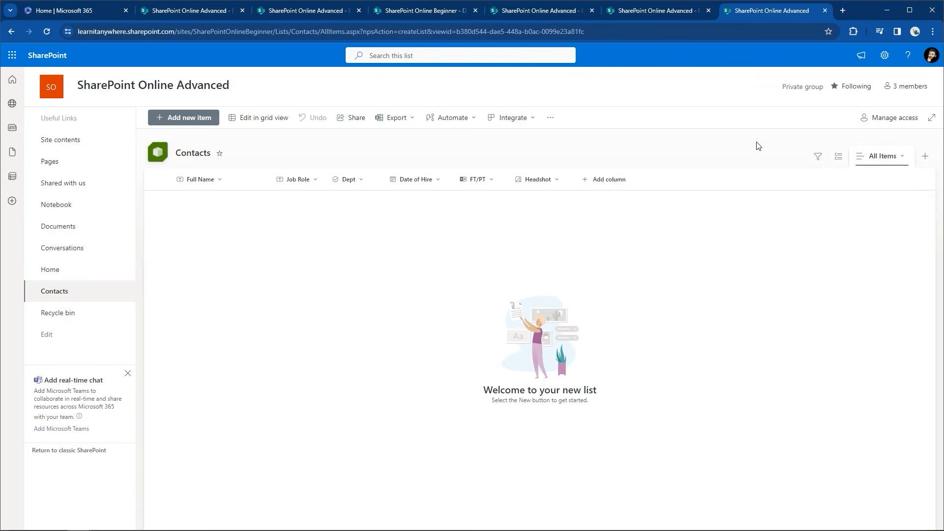
left_click(875, 62)
left_click(804, 150)
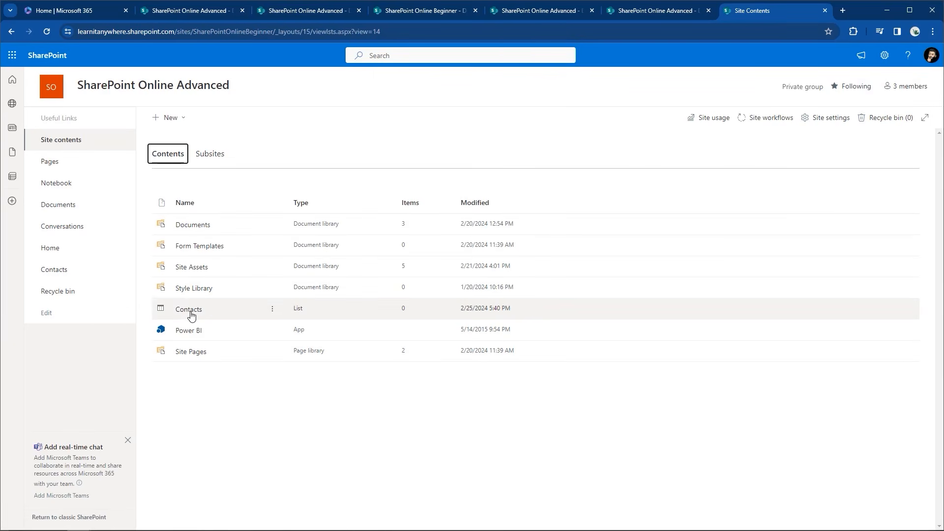
Glance at the New menu in Site contents, then go back to the Contacts list
left_click(181, 122)
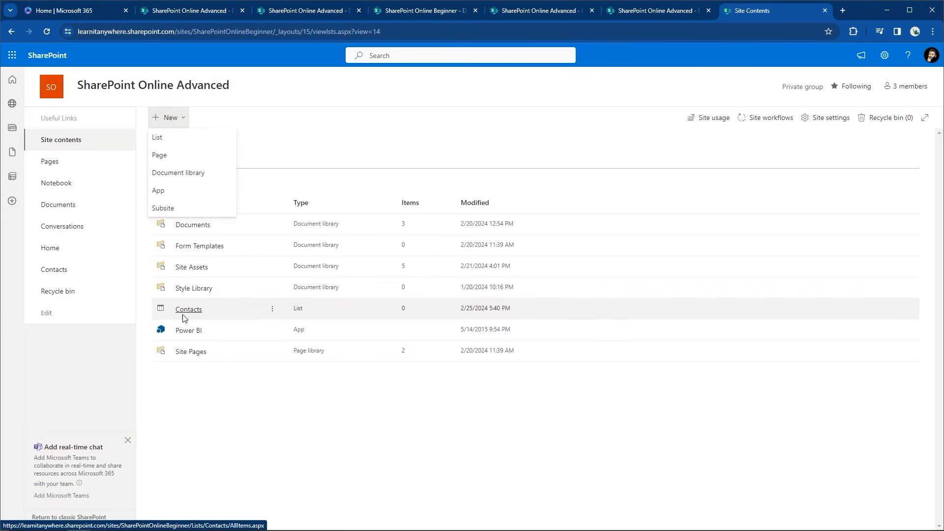
left_click(63, 270)
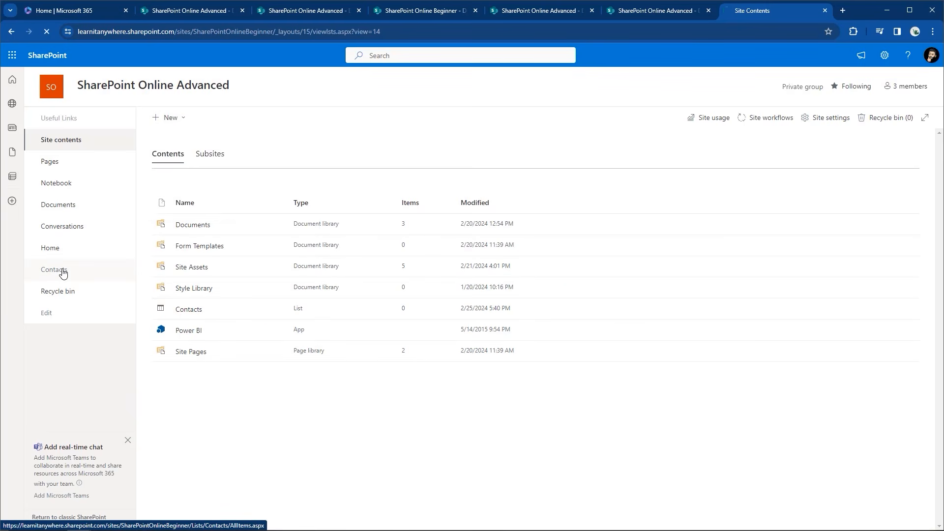
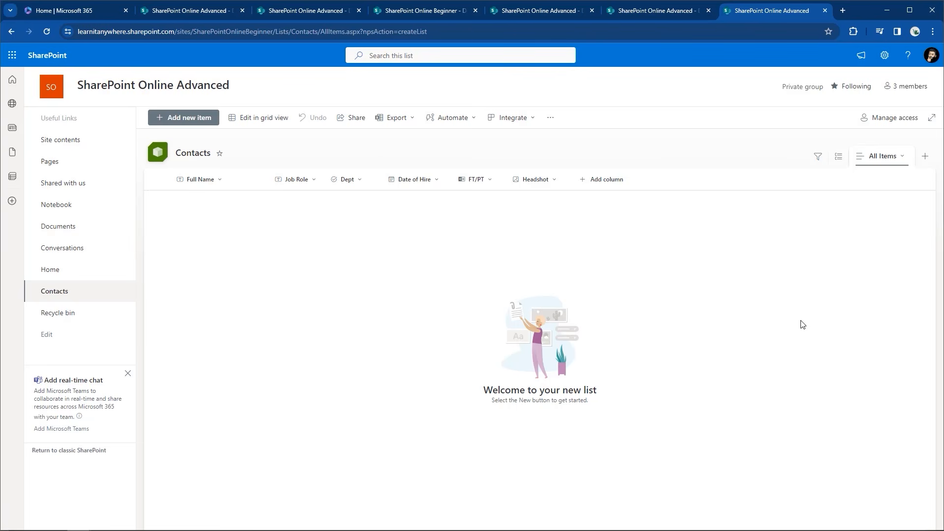
Fill a new contact form with the full name, Desktop Instructor, IT and hire date 2/02/1995
left_click(191, 126)
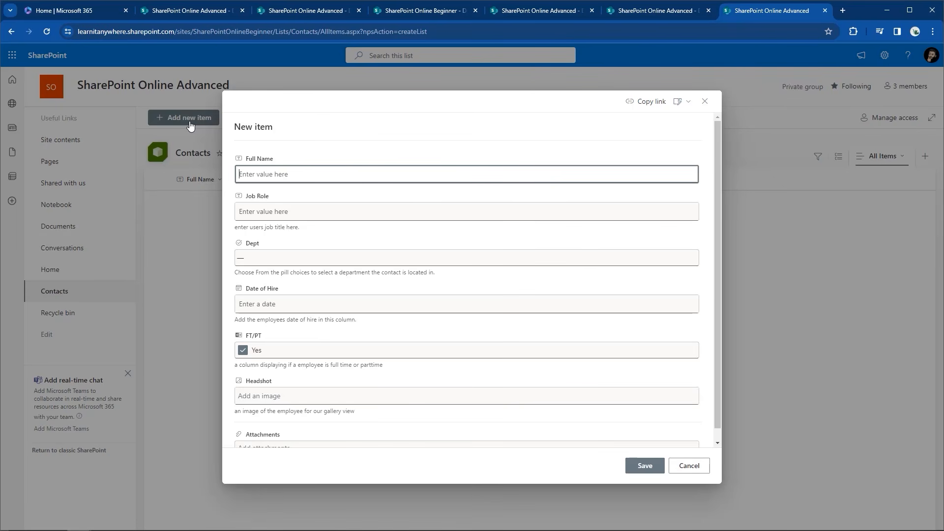
type("Faz Karim")
key("Tab")
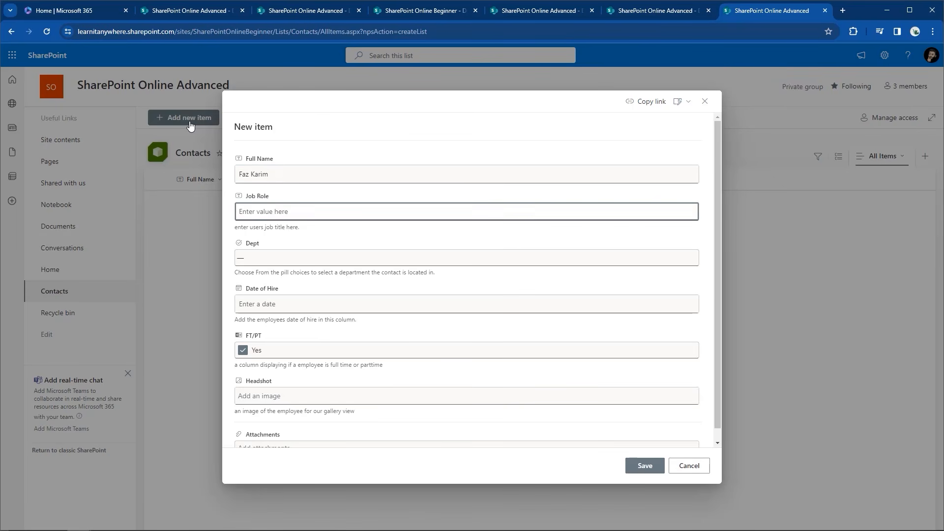
type("Desktop Instructor")
key("Tab")
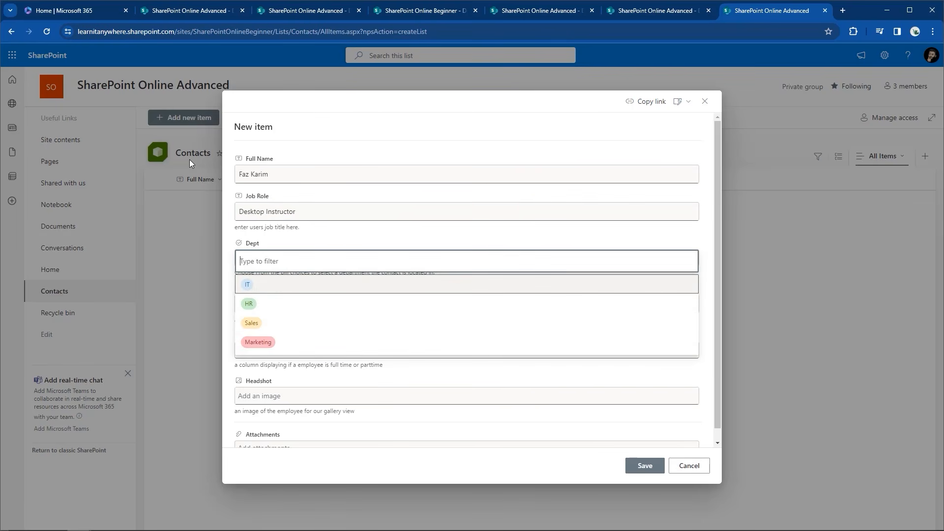
left_click(248, 284)
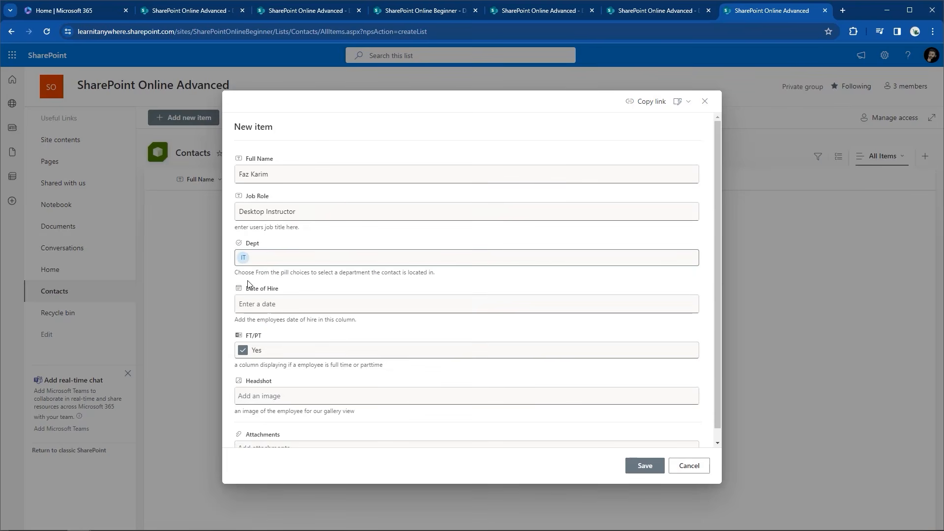
left_click(247, 308)
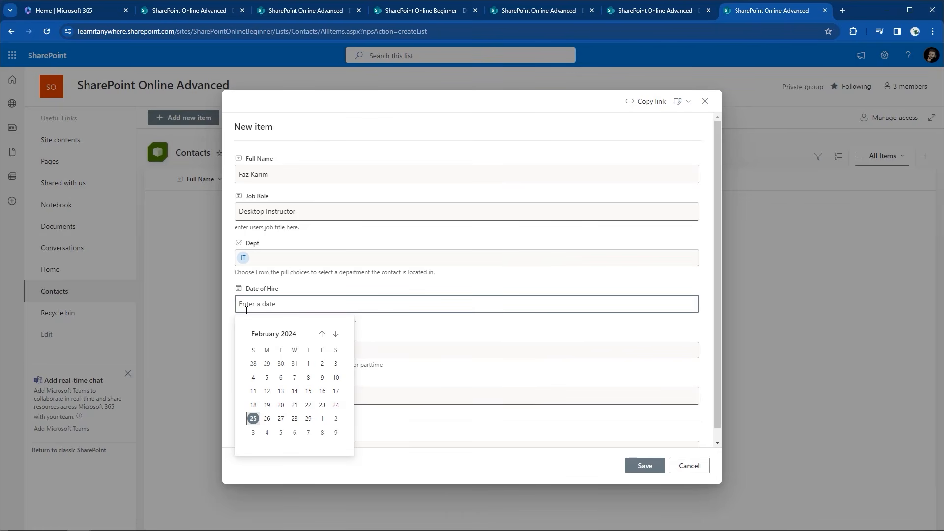
type("2/")
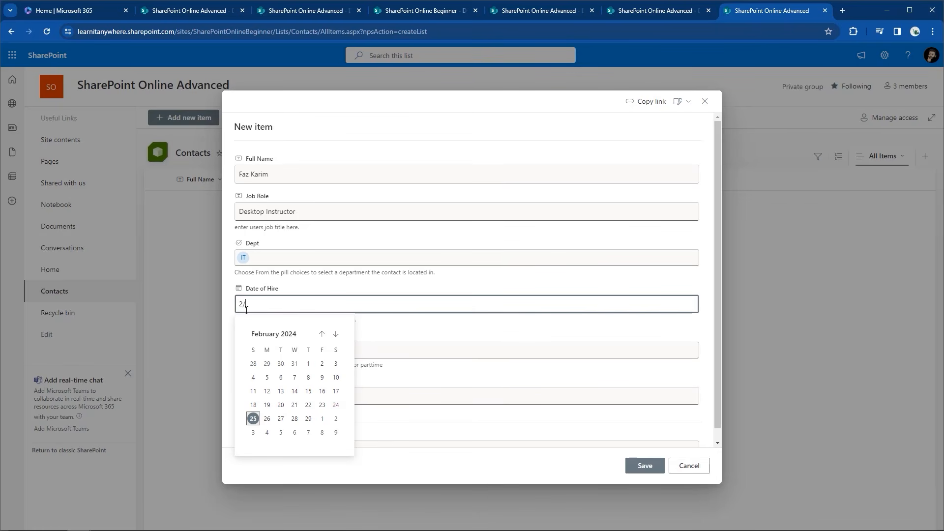
type("02/1995")
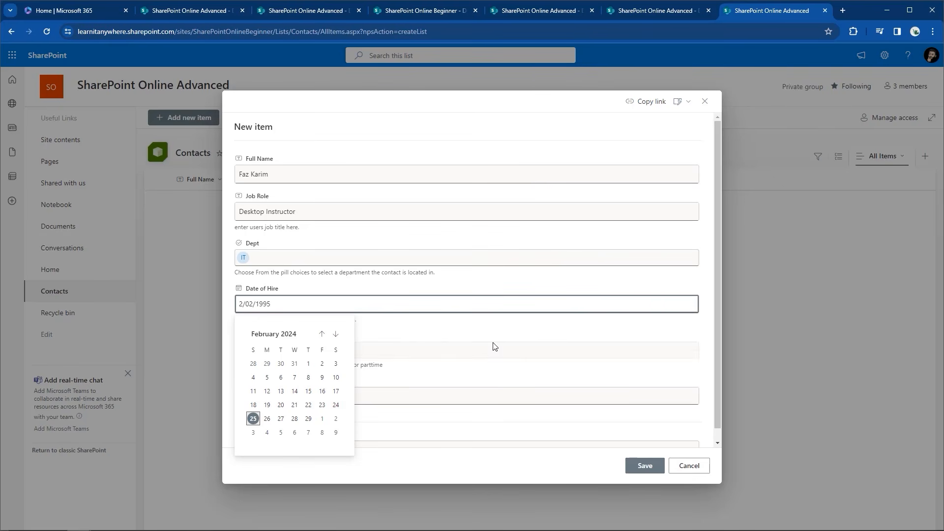
left_click(441, 328)
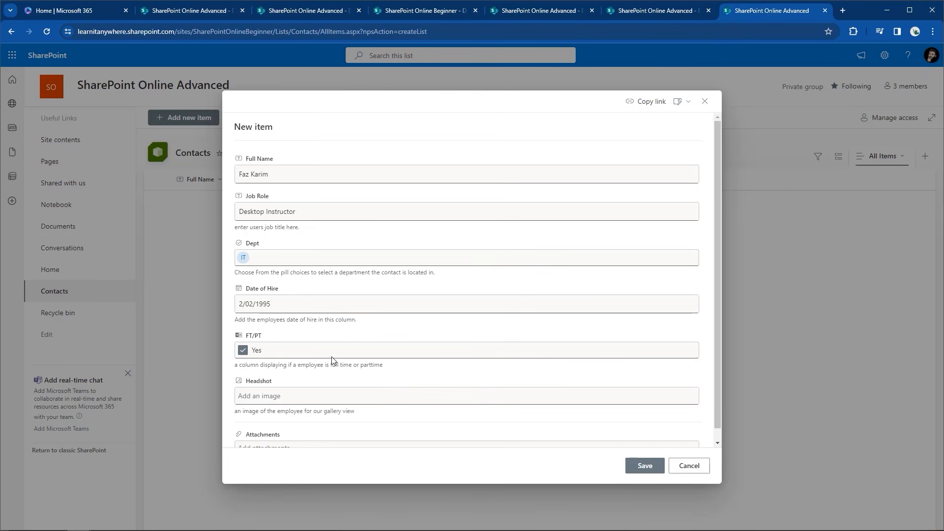
Attach pfp.jpg from Pictures > Saved Pictures as the headshot and save the contact
left_click(273, 397)
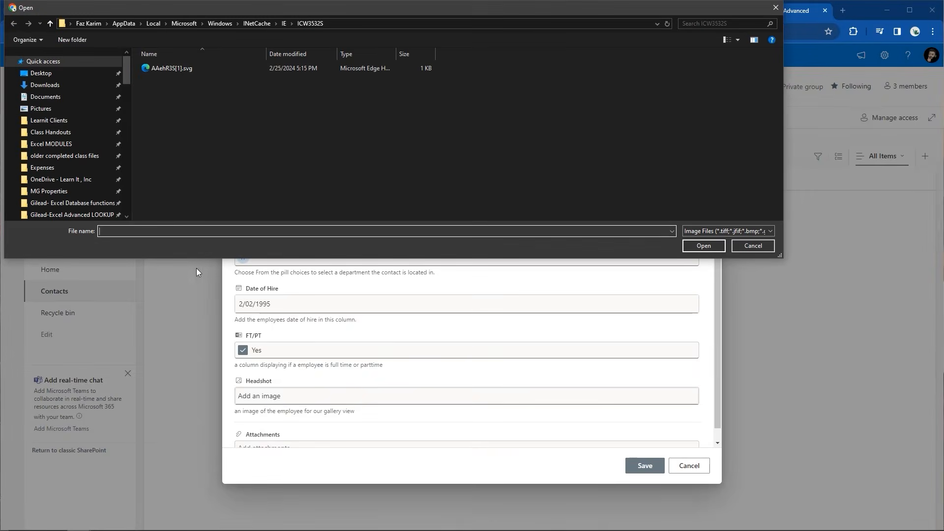
left_click(63, 107)
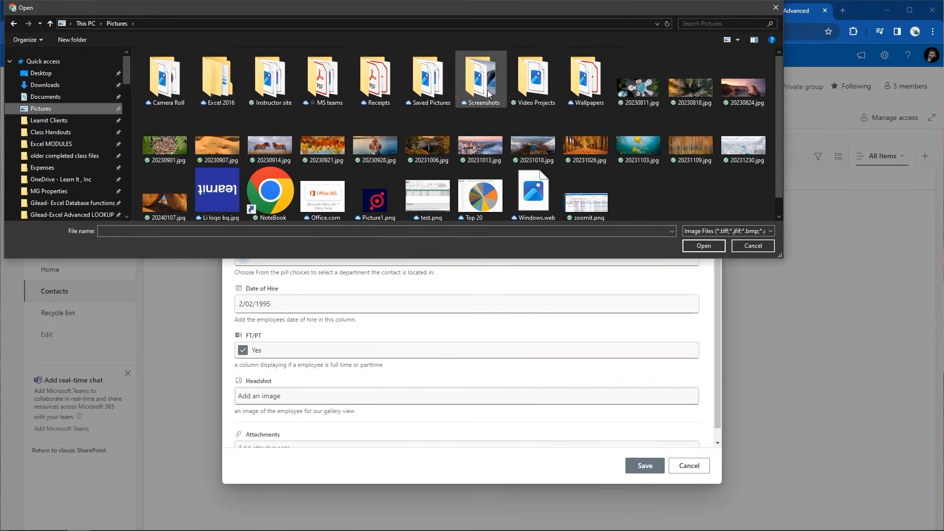
left_click(427, 89)
double_click(427, 89)
left_click(413, 134)
left_click(707, 244)
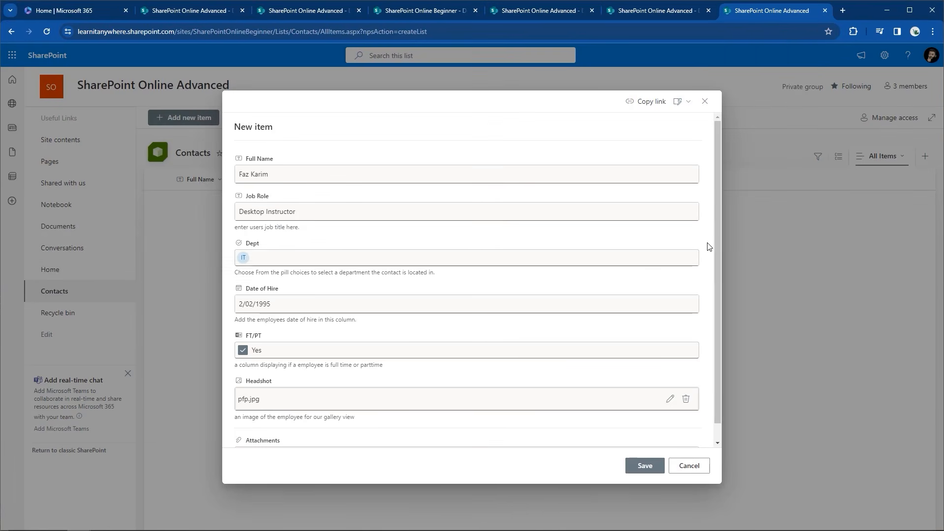
scroll(428, 383, "down", 1)
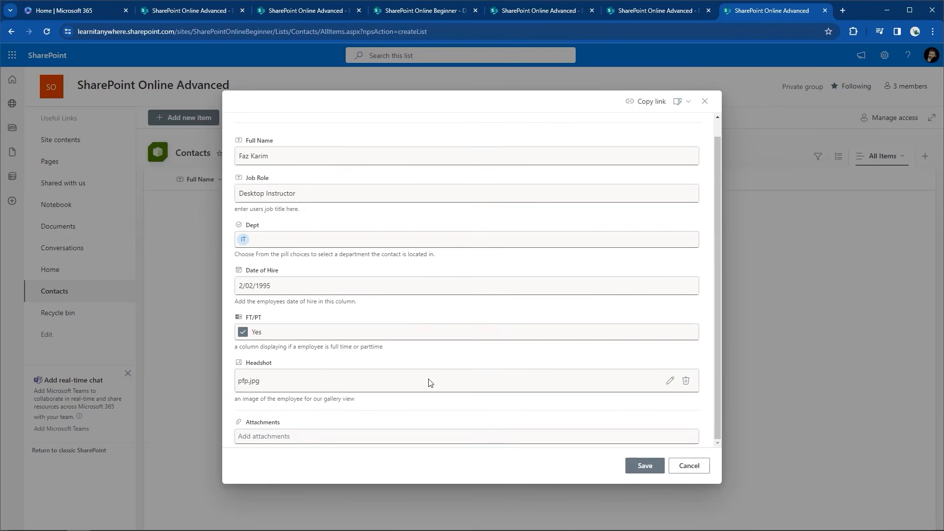
left_click(645, 467)
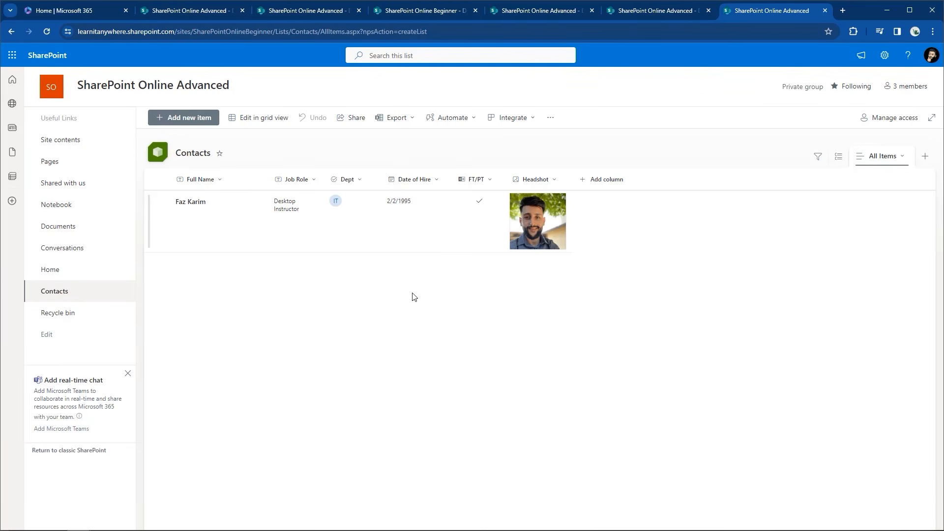
In grid view, add a new row with the contact's full name and job role Desktop Instructor
left_click(257, 124)
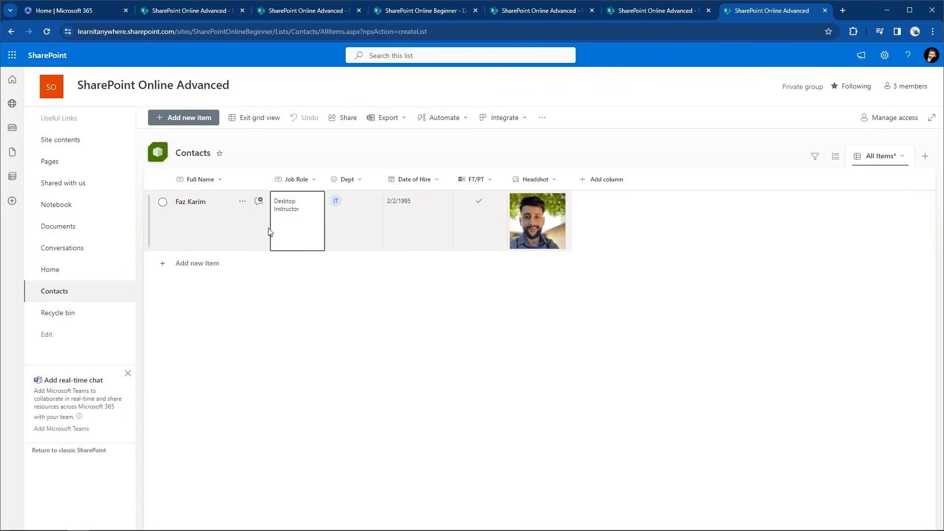
left_click(187, 264)
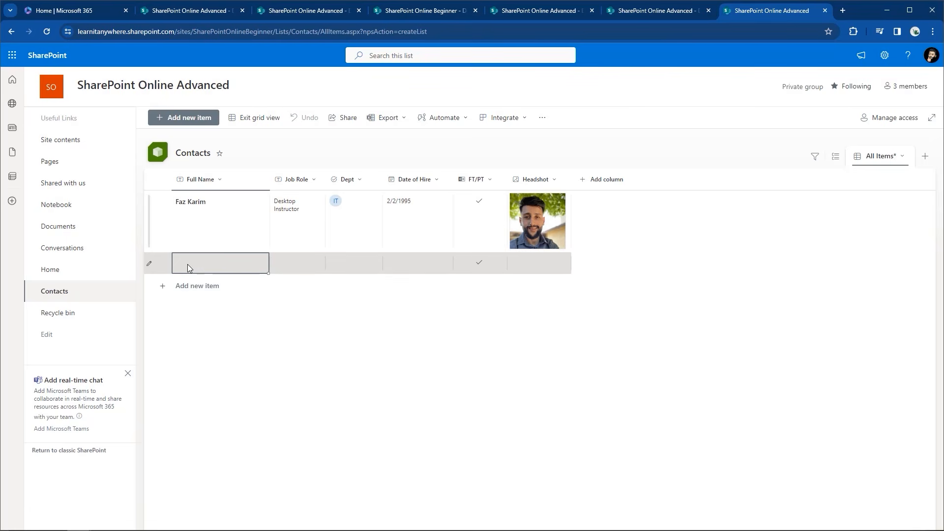
type("Faz Karim")
key("Tab")
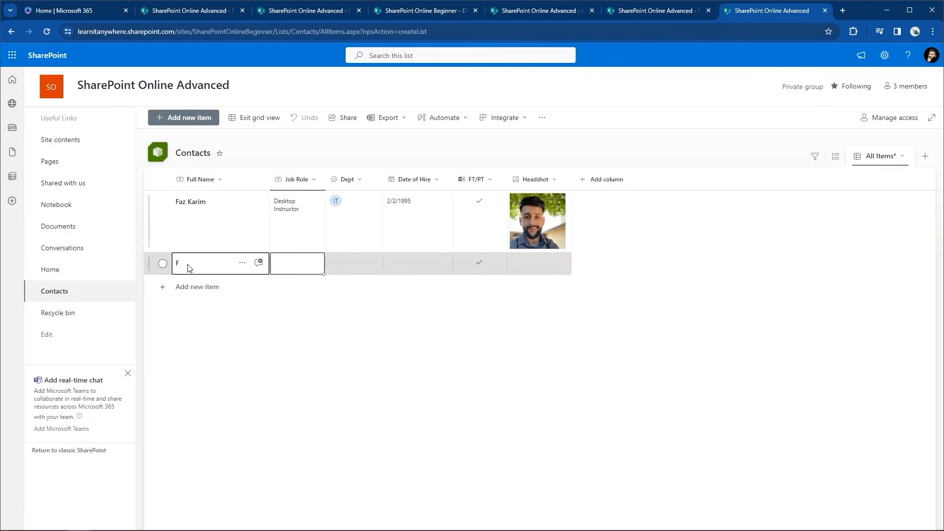
type("De")
key("BackSpace")
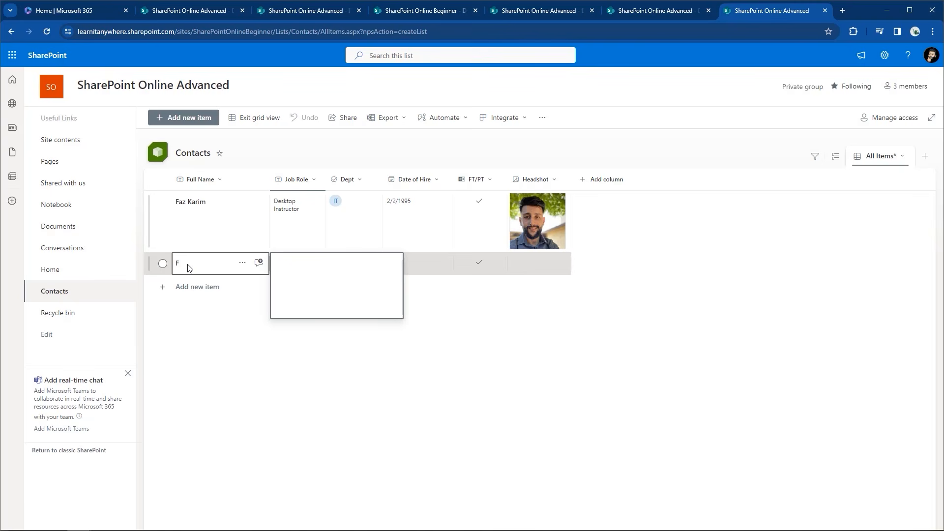
key("shift+Tab")
type("FD")
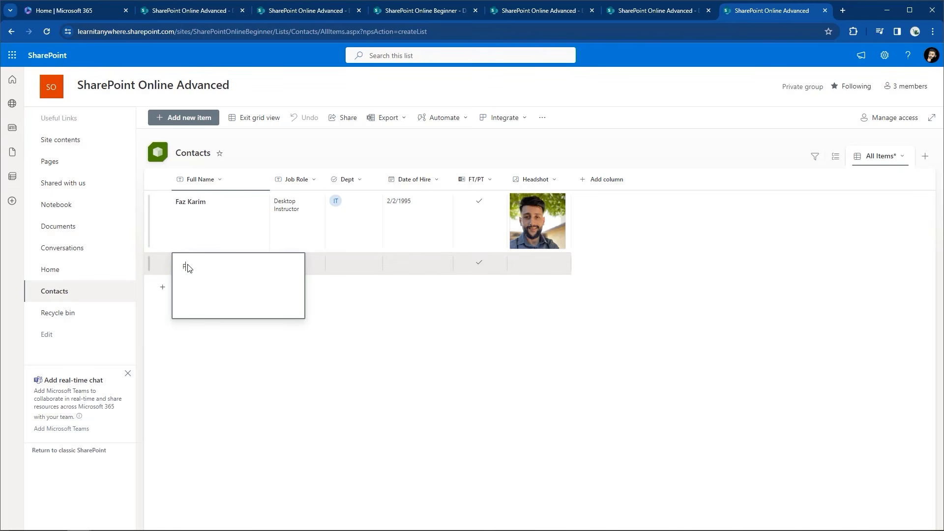
key("Tab")
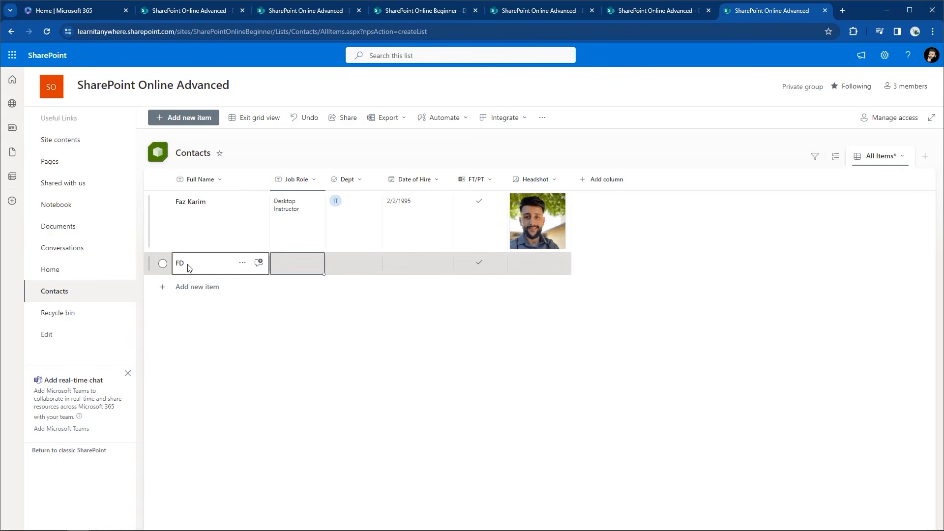
type("Deskt")
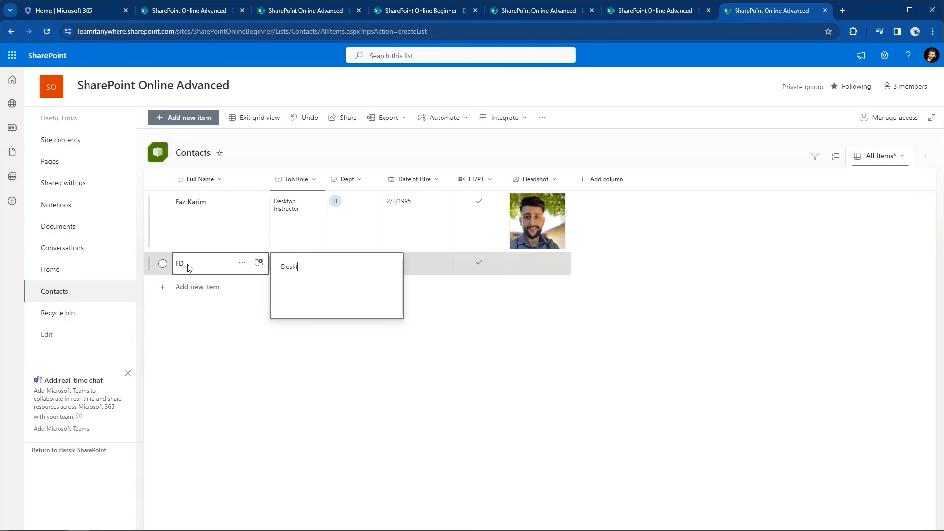
type("op Instructor")
key("Tab")
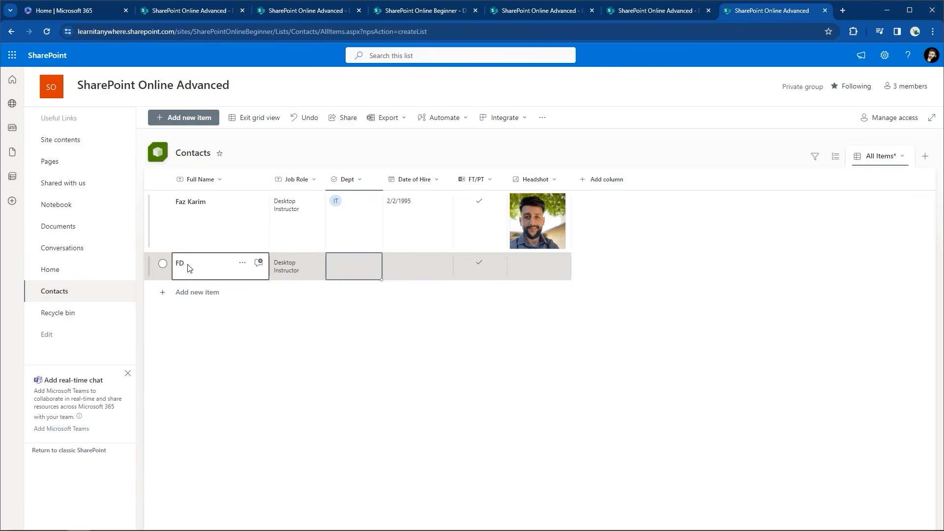
Set the new row's department to IT, hire date 2/25/2024, and check FT/PT
type("IT")
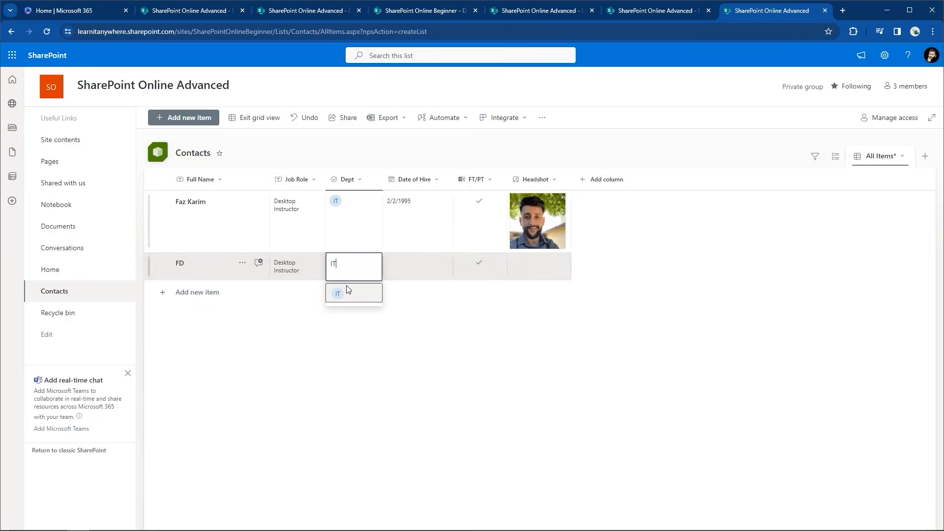
left_click(334, 294)
left_click(399, 269)
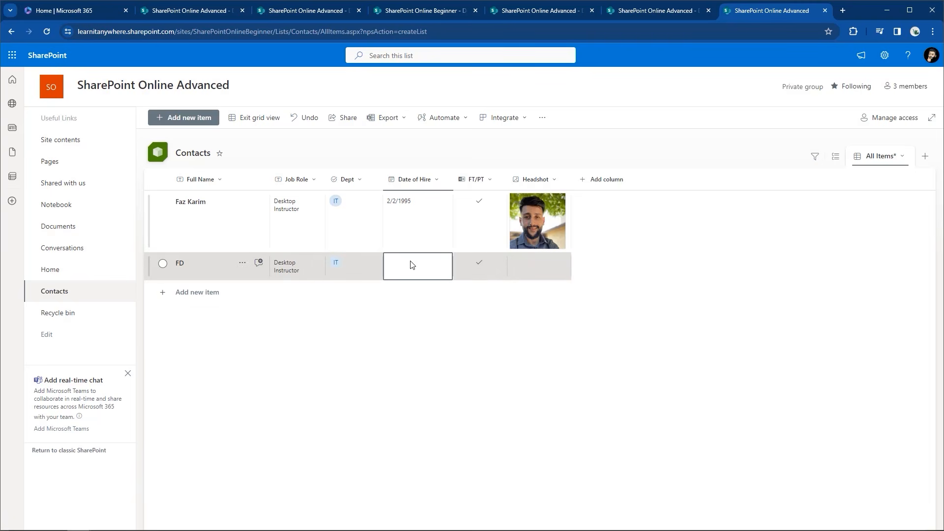
left_click(426, 268)
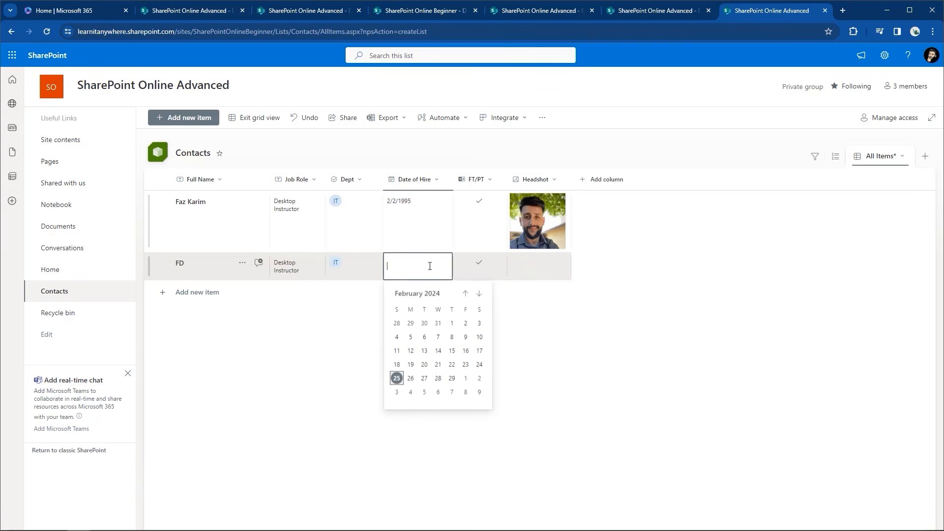
left_click(397, 379)
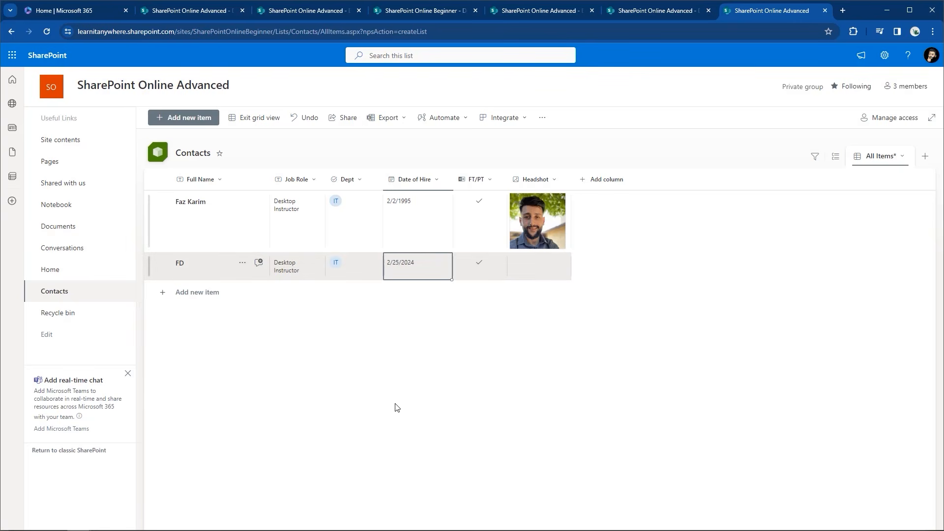
left_click(493, 269)
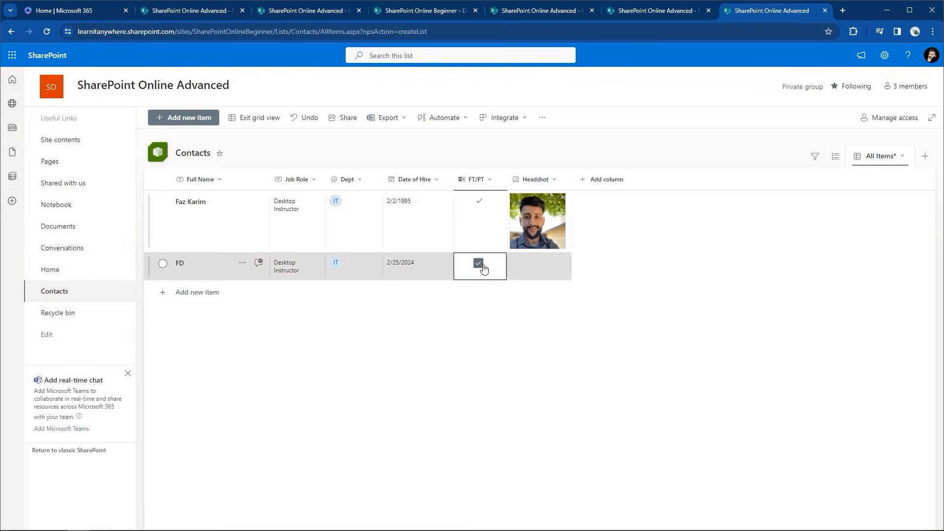
left_click(546, 277)
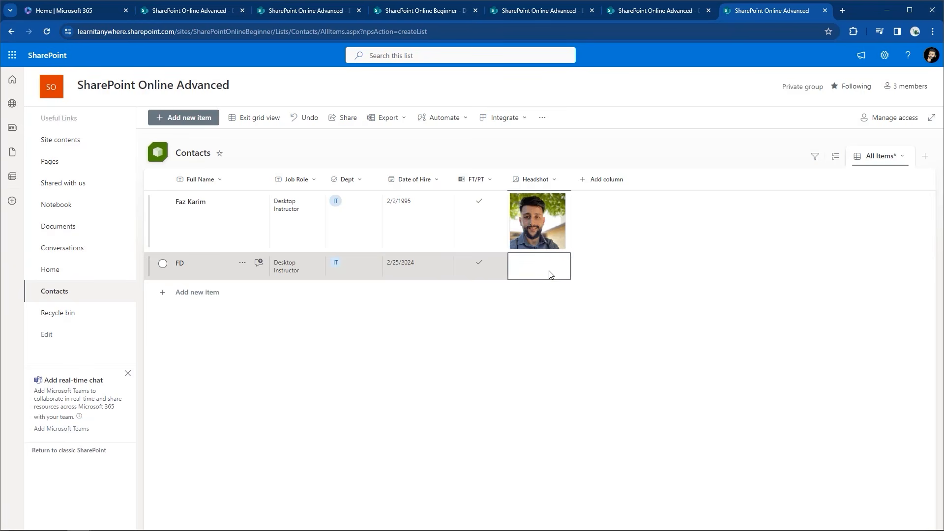
Upload edits.jpg as the new row's headshot and exit grid view
left_click(554, 264)
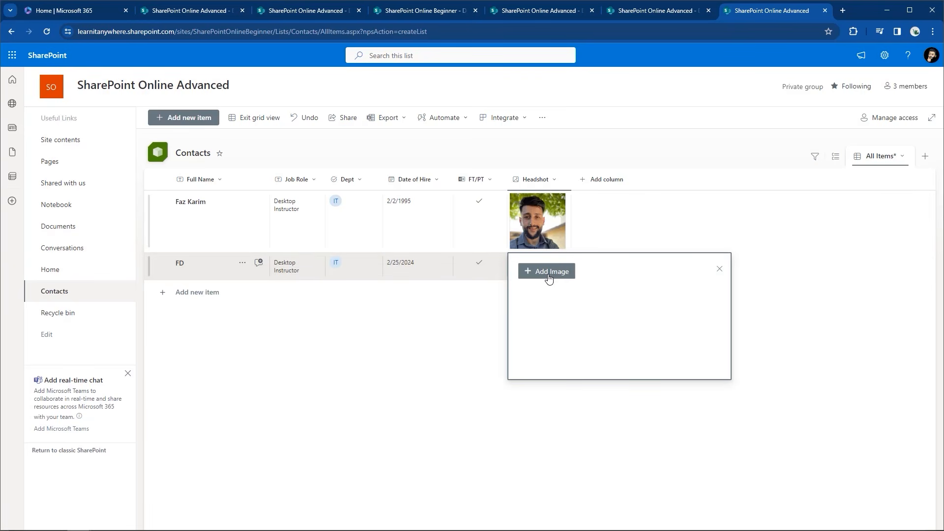
left_click(549, 275)
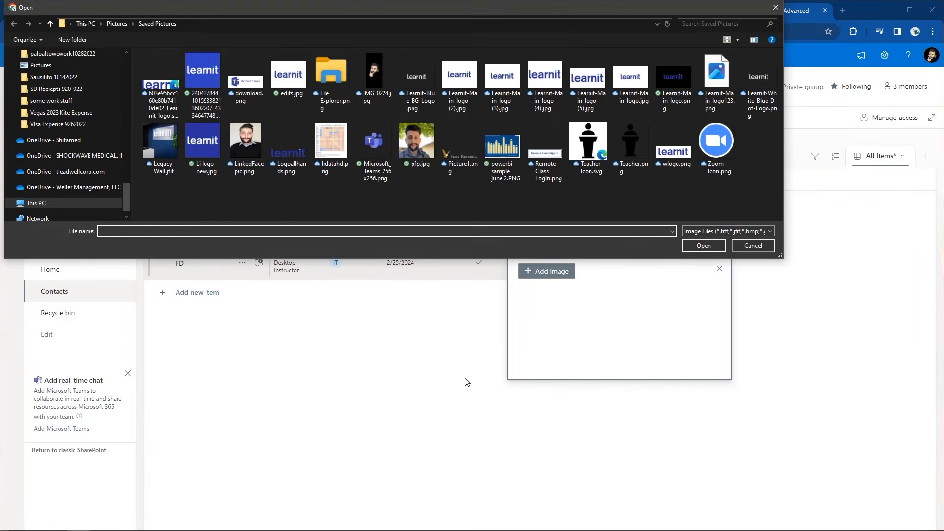
left_click(289, 76)
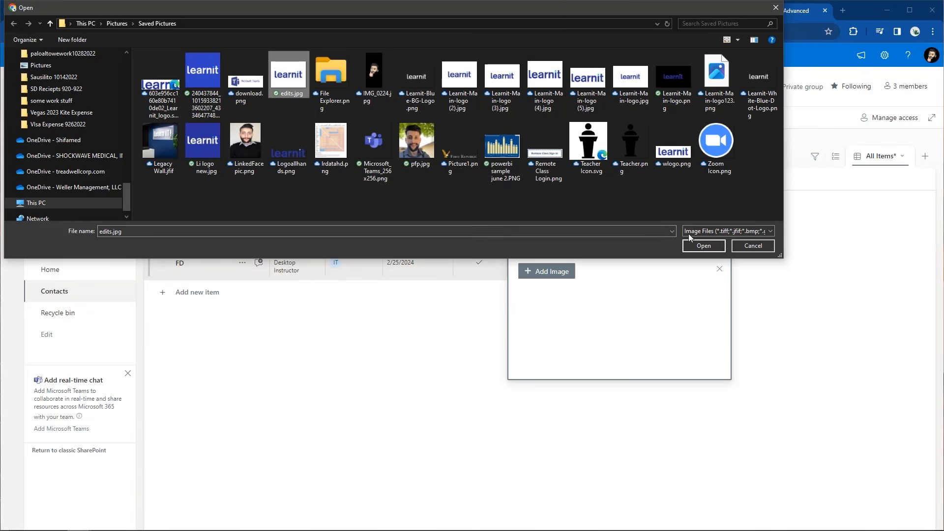
left_click(713, 246)
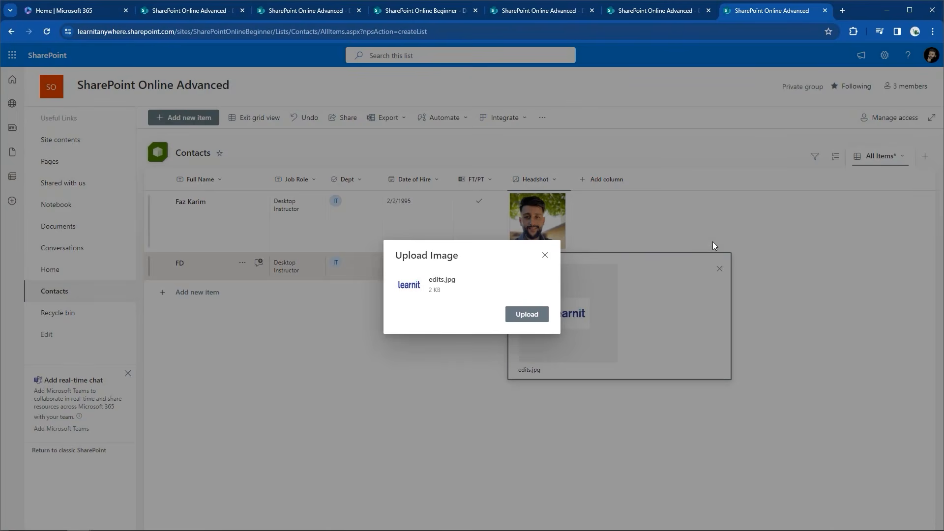
left_click(534, 316)
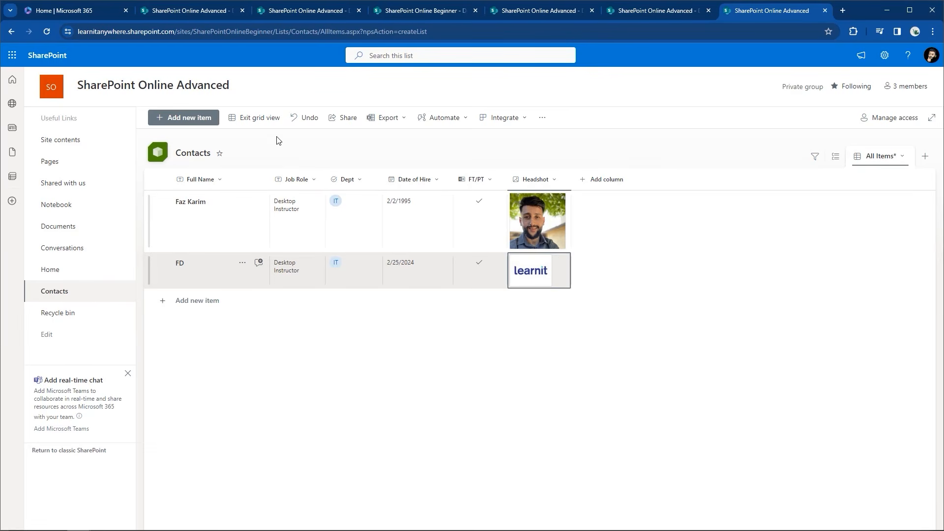
left_click(255, 118)
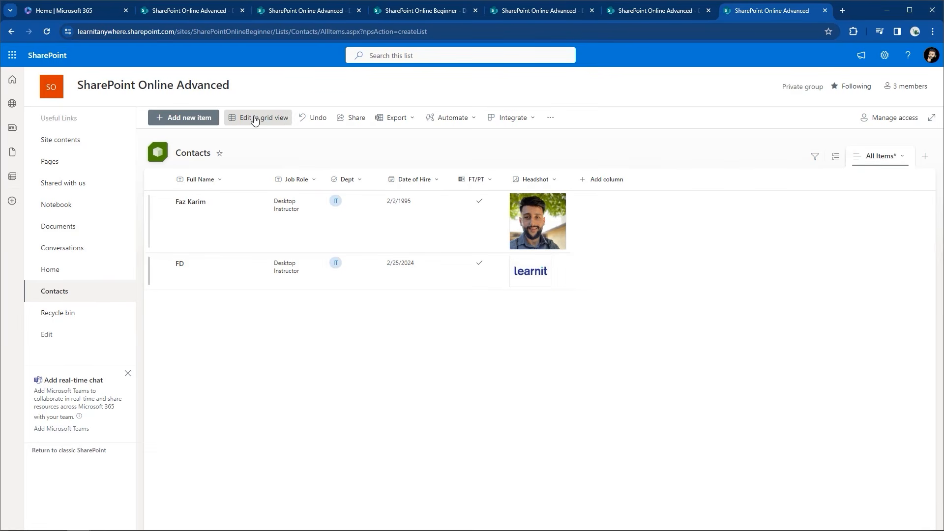
Edit the second contact's Full Name to the person's correct full name and save it
left_click(180, 266)
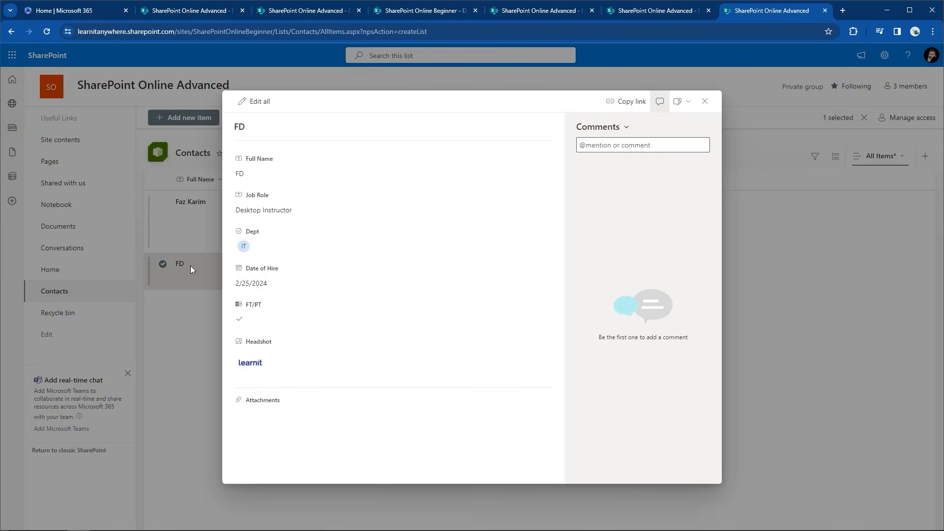
left_click(255, 102)
double_click(249, 176)
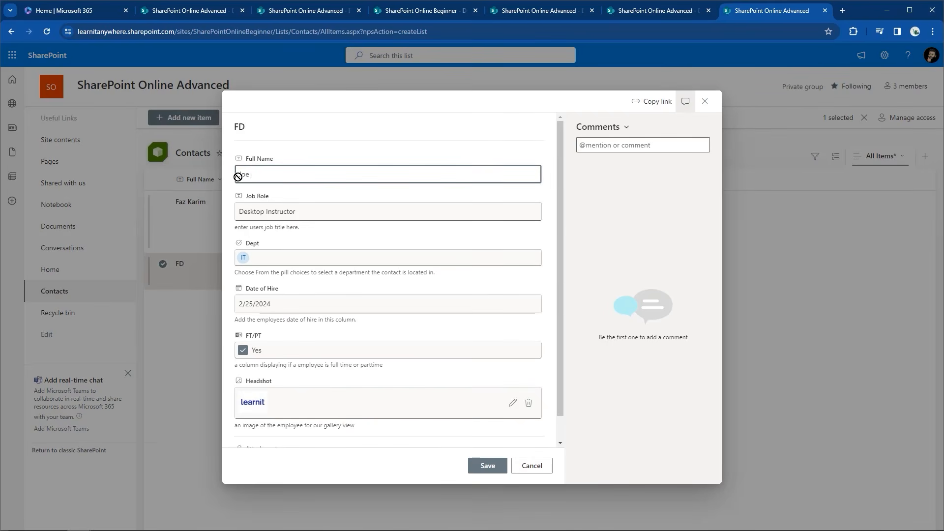
left_click(484, 468)
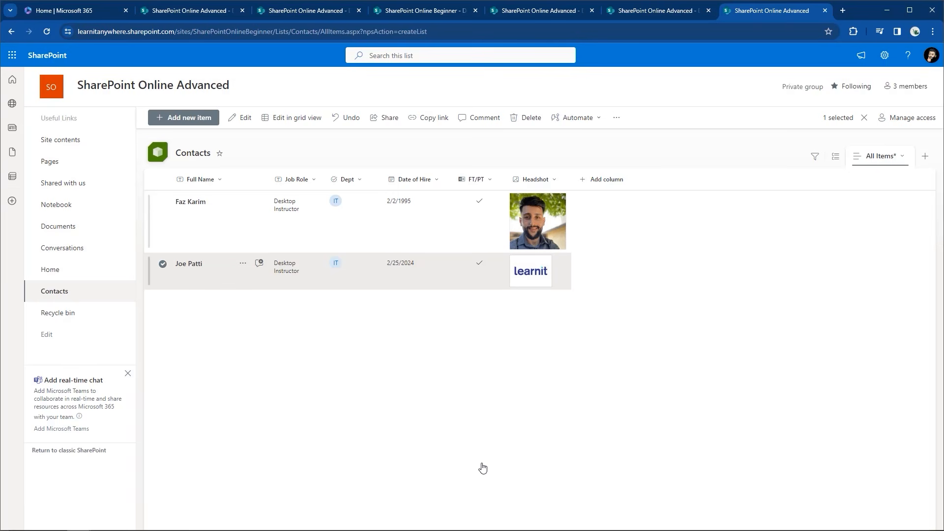
left_click(164, 263)
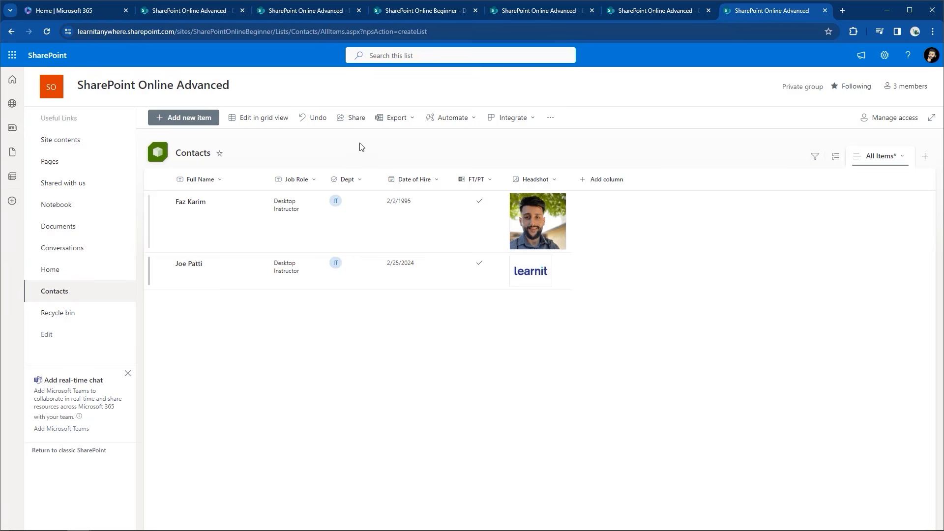
left_click(383, 119)
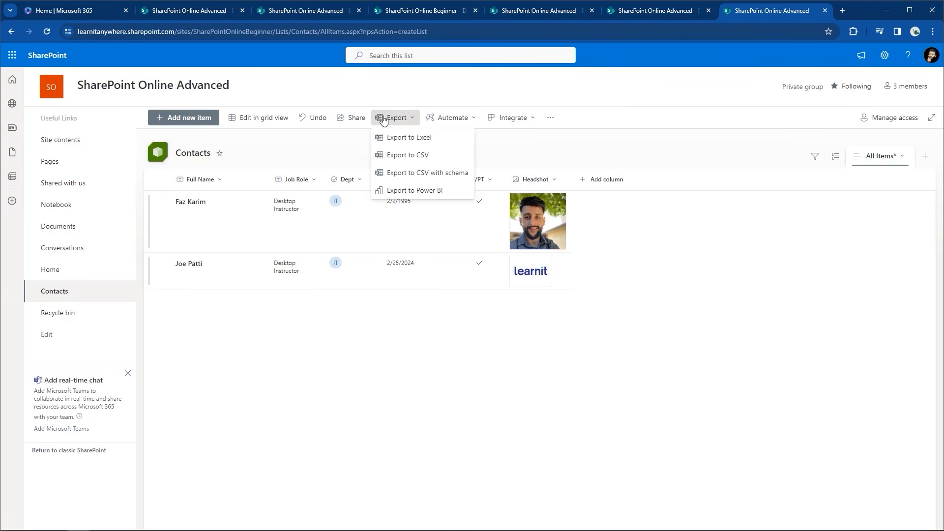
left_click(529, 139)
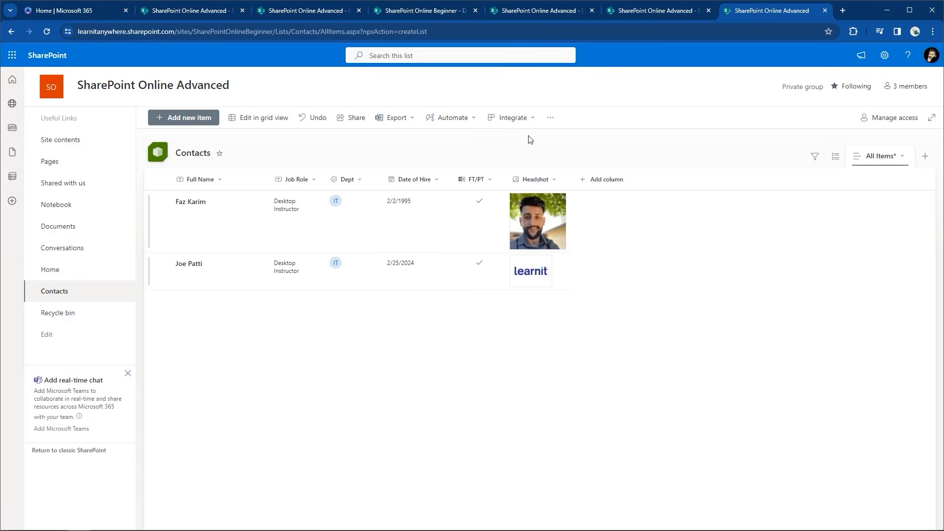
left_click(875, 156)
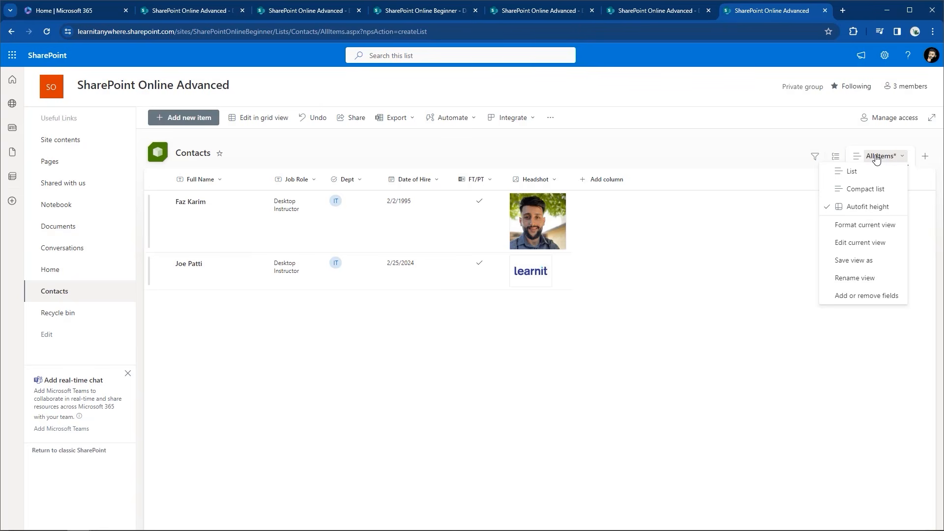
left_click(872, 171)
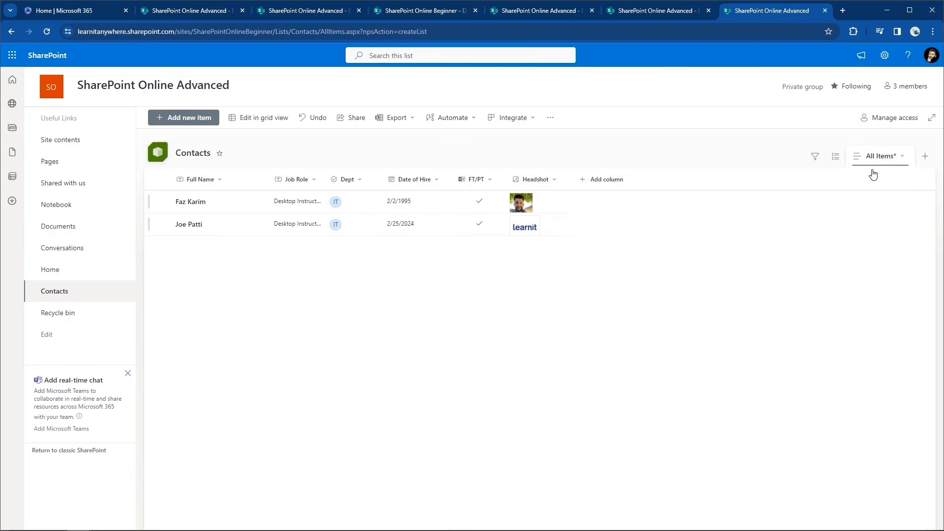
left_click(874, 158)
left_click(867, 197)
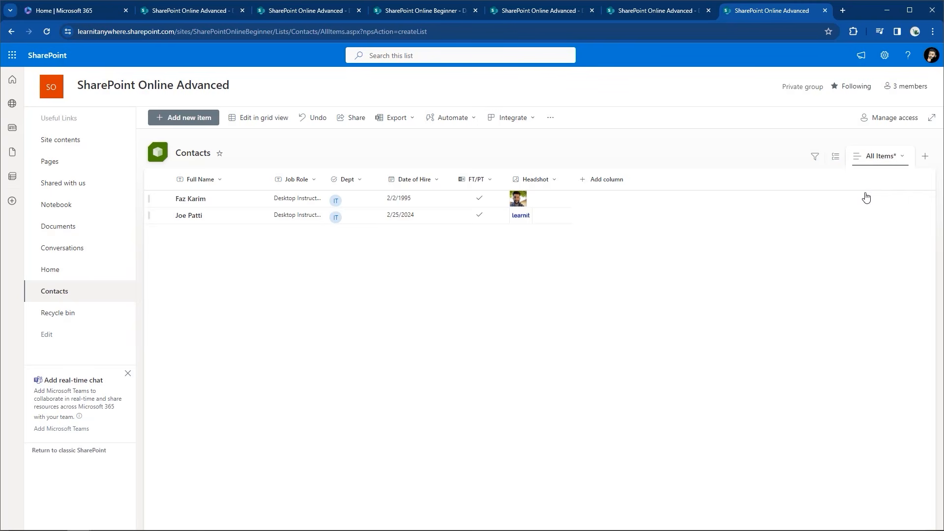
left_click(876, 158)
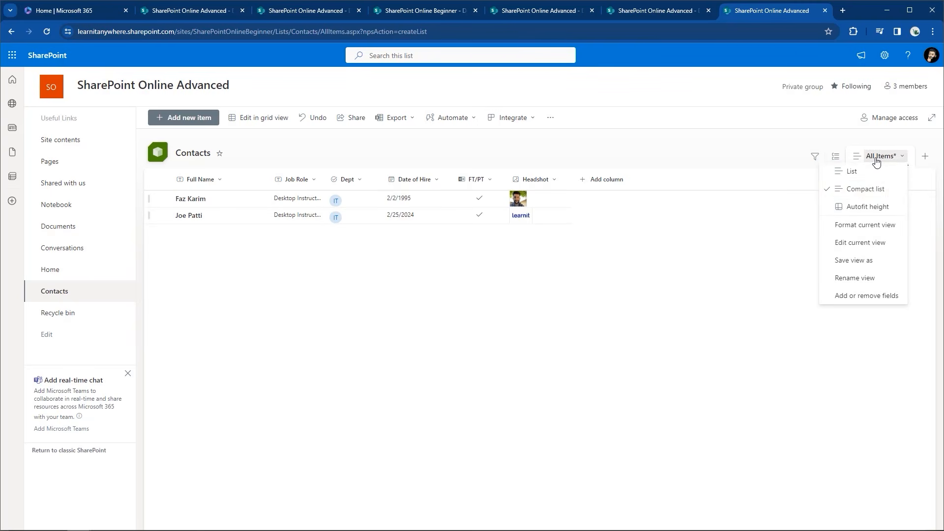
left_click(872, 207)
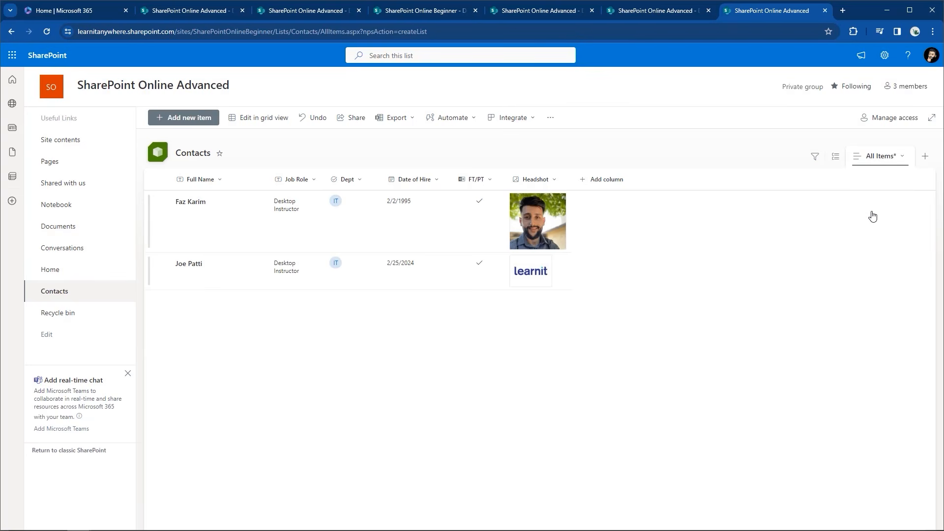
left_click(884, 162)
left_click(881, 156)
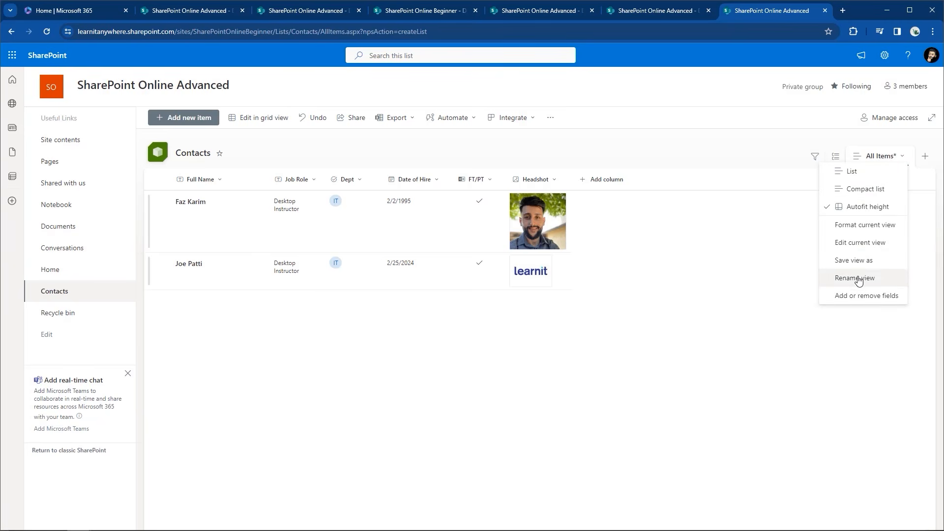
left_click(878, 154)
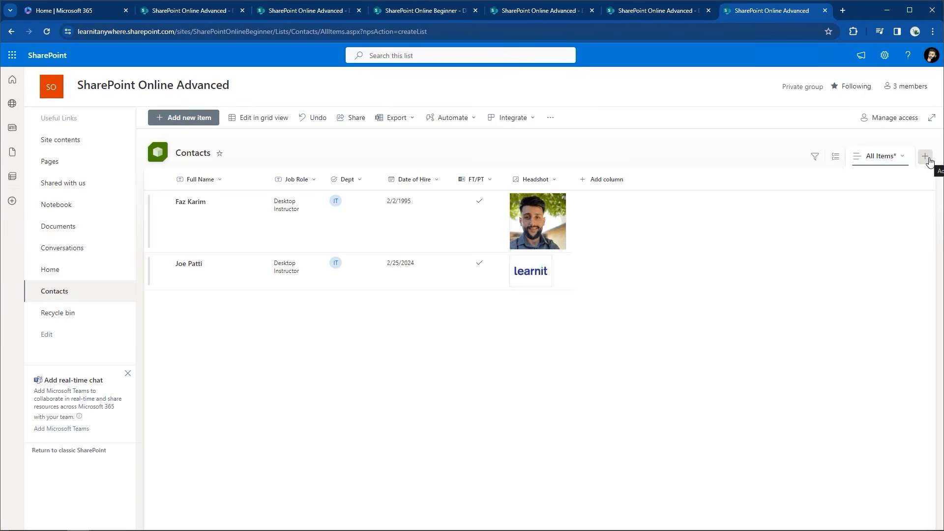
Create a new view named Gallery FK shown as Gallery for the Contacts list
left_click(926, 158)
left_click(351, 249)
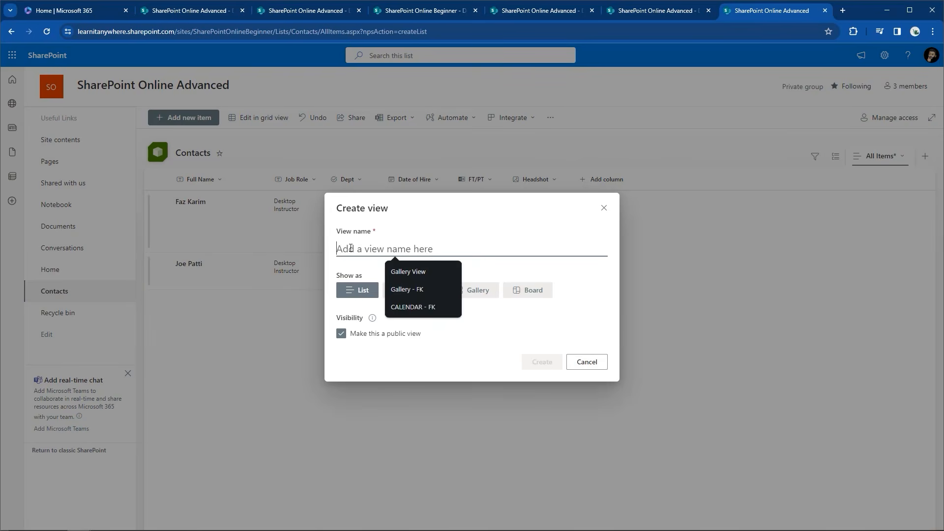
type("Gallery FK")
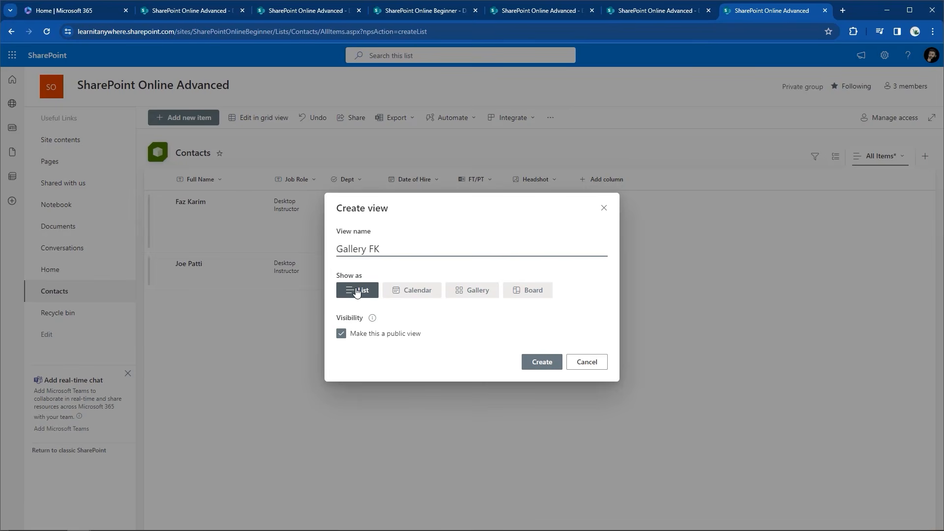
left_click(489, 296)
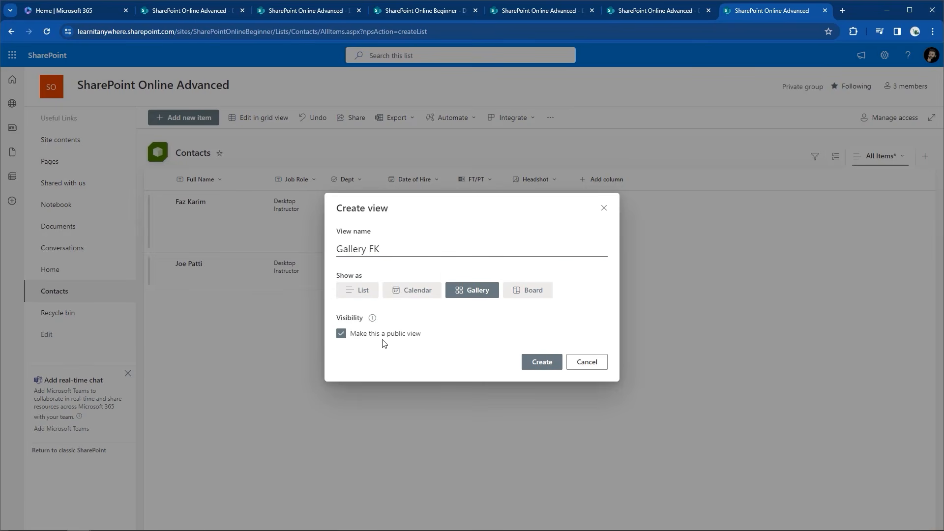
left_click(552, 363)
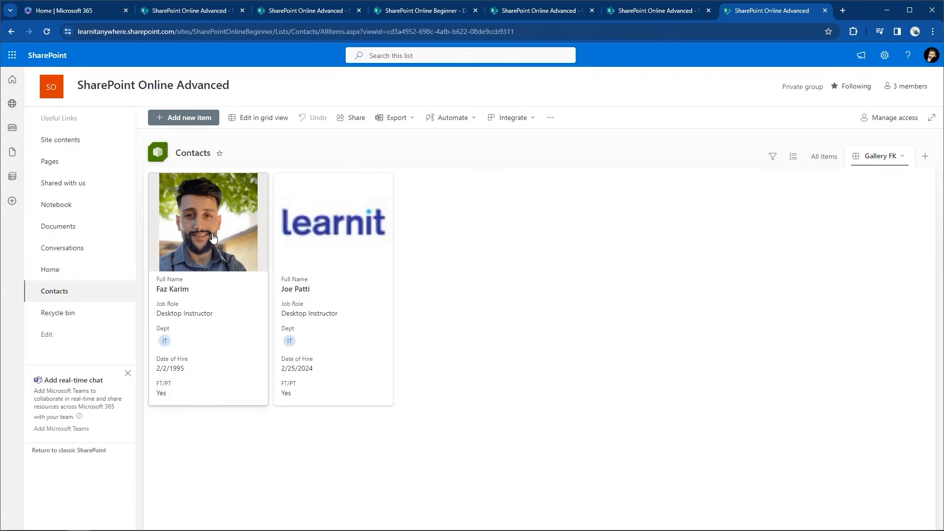
left_click(876, 162)
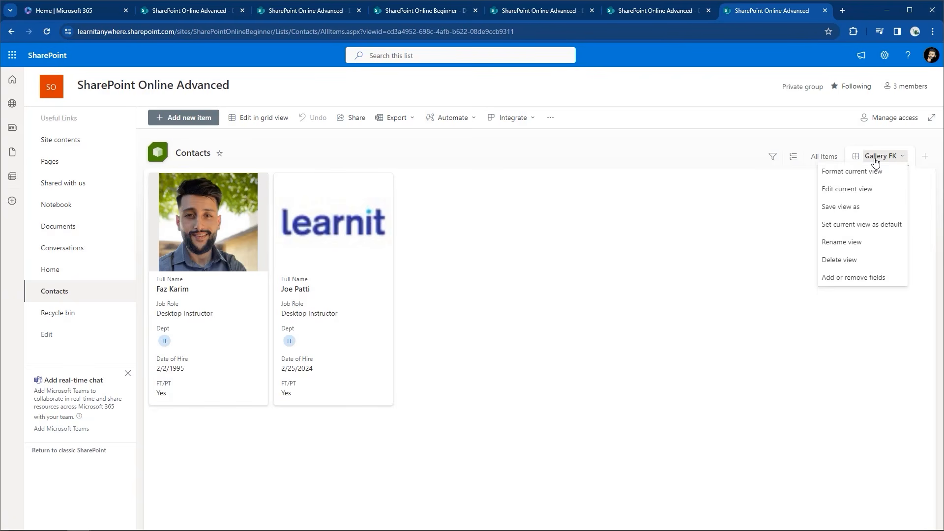
Enable Make this the default view in Gallery FK's Edit View settings and save
left_click(865, 192)
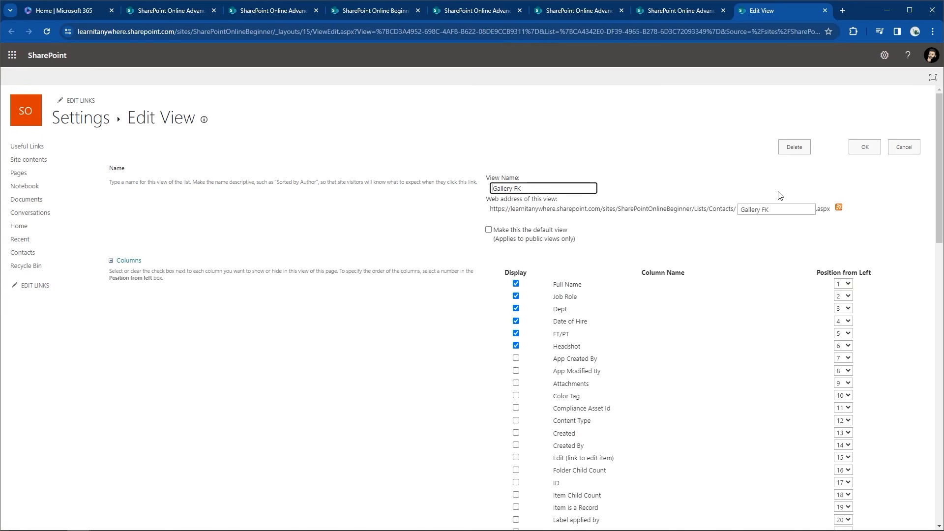
left_click(489, 230)
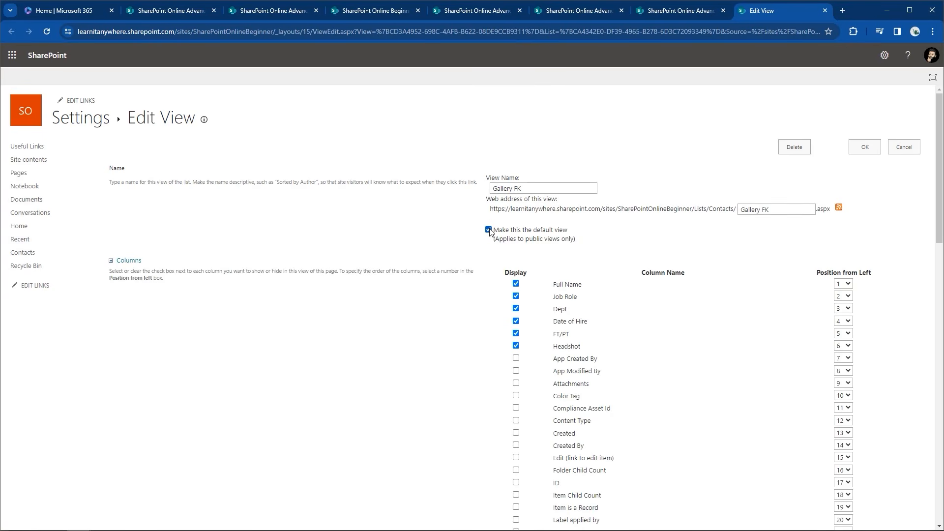
scroll(489, 232, "down", 4)
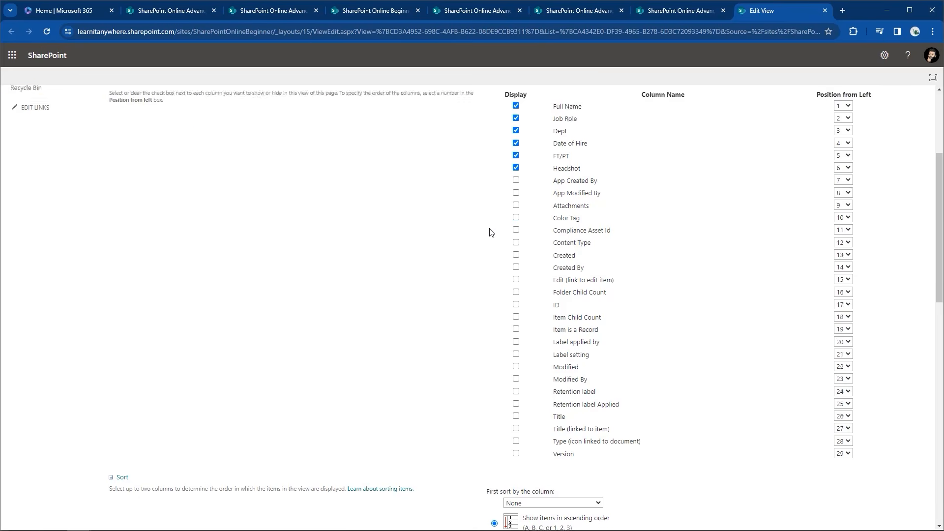
scroll(490, 232, "up", 4)
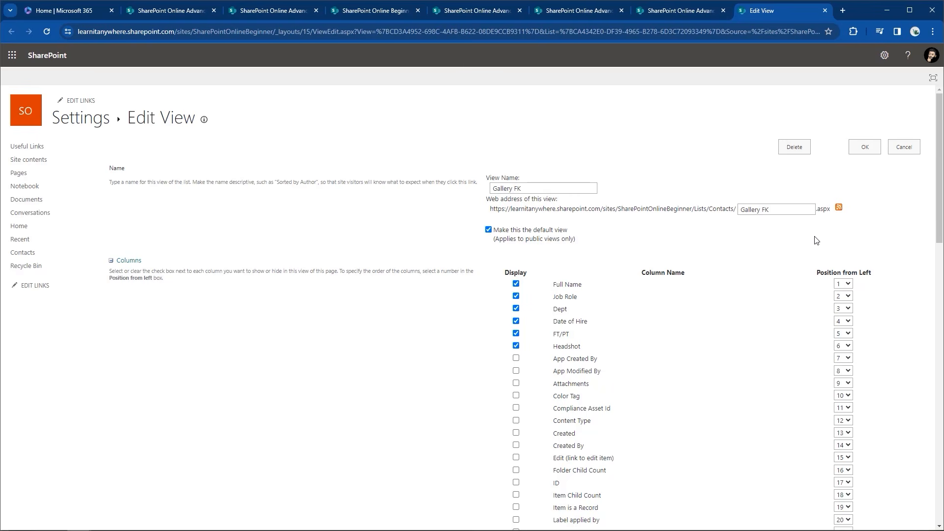
left_click(864, 149)
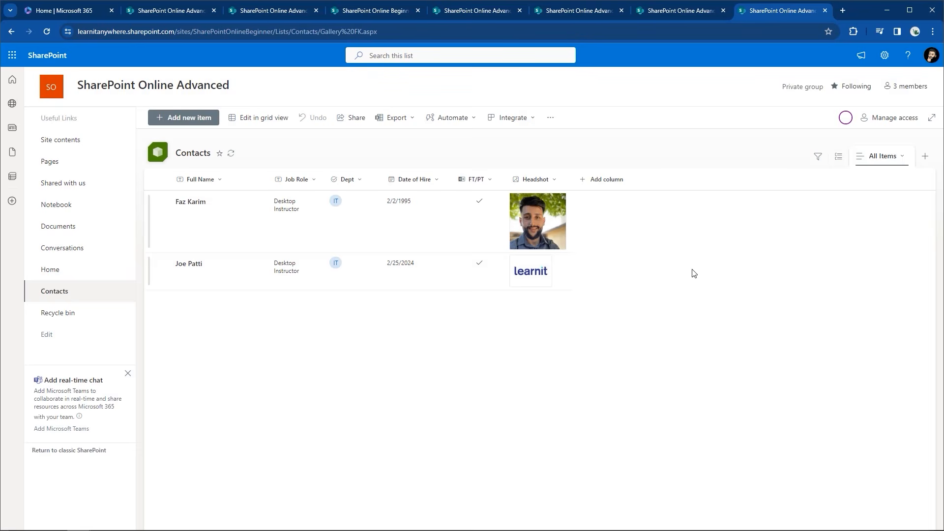
Reload the list, switch between All Items and Gallery FK, and close the view menu
left_click(871, 162)
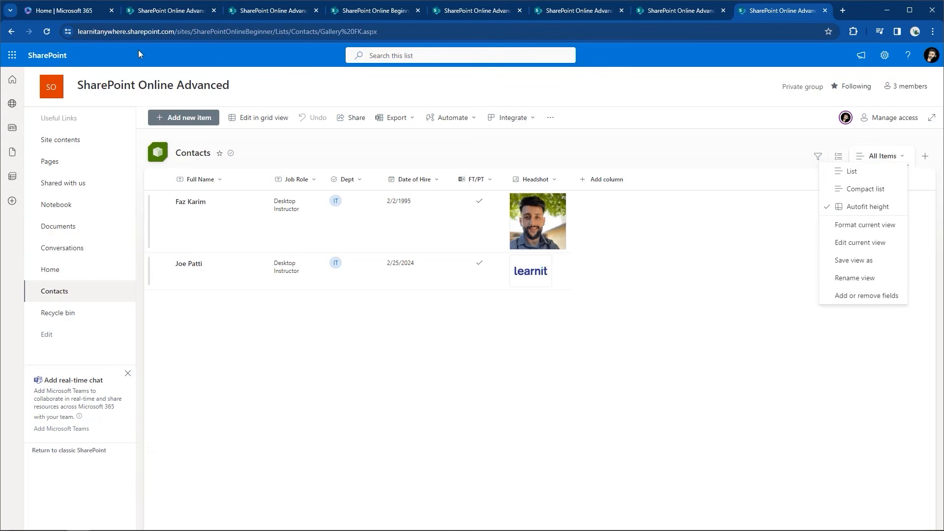
left_click(47, 34)
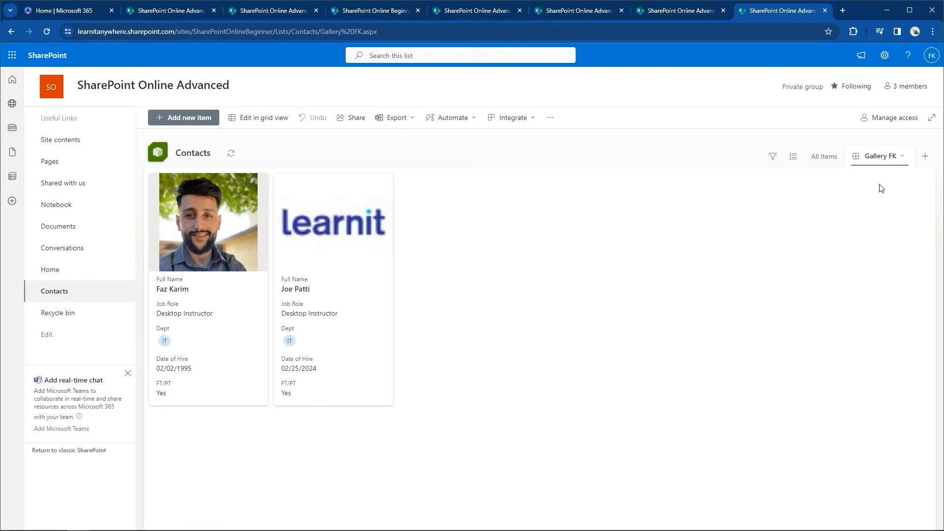
left_click(886, 158)
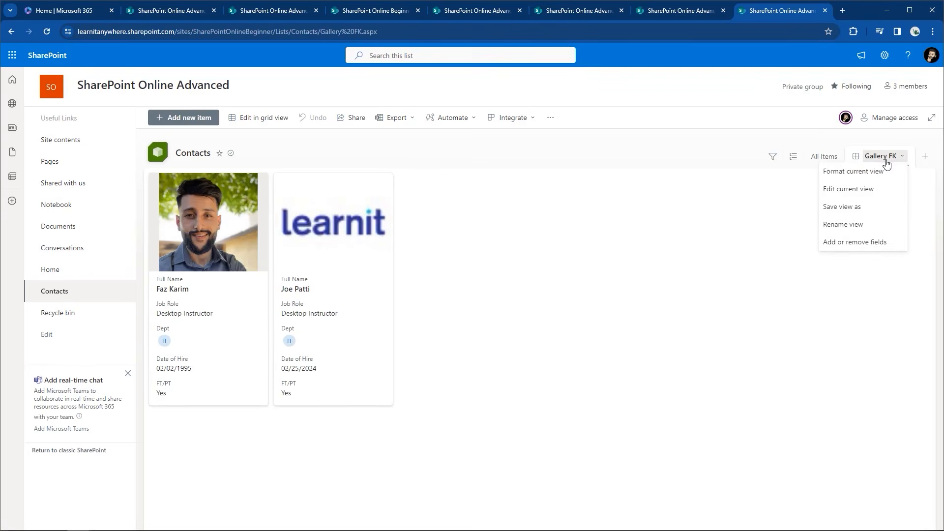
left_click(826, 156)
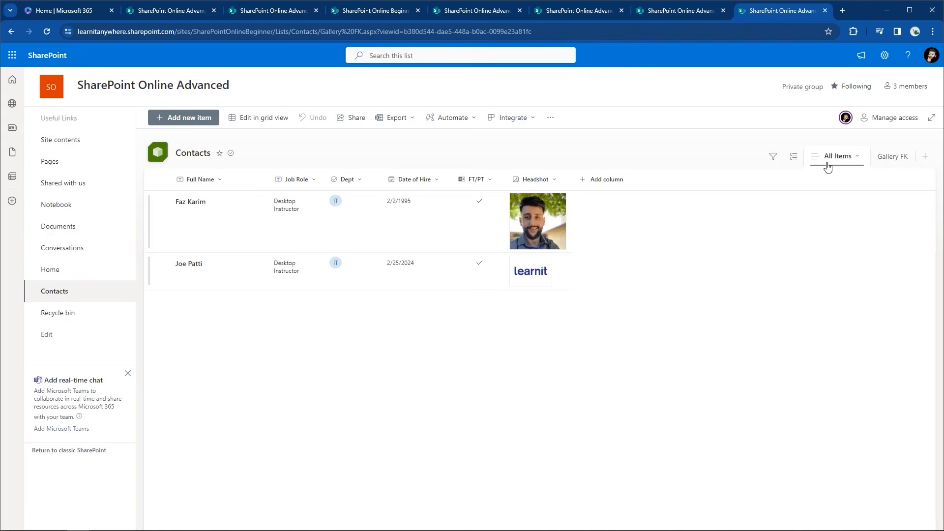
left_click(893, 159)
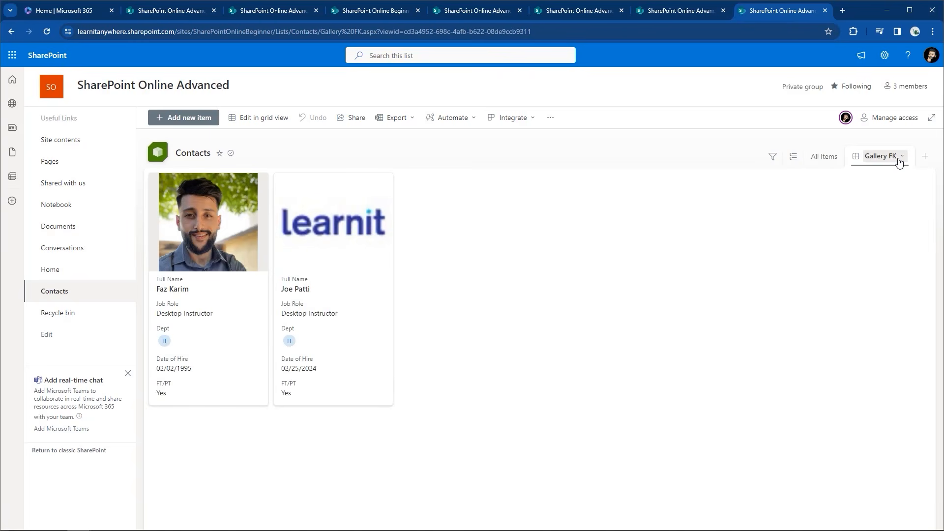
left_click(899, 162)
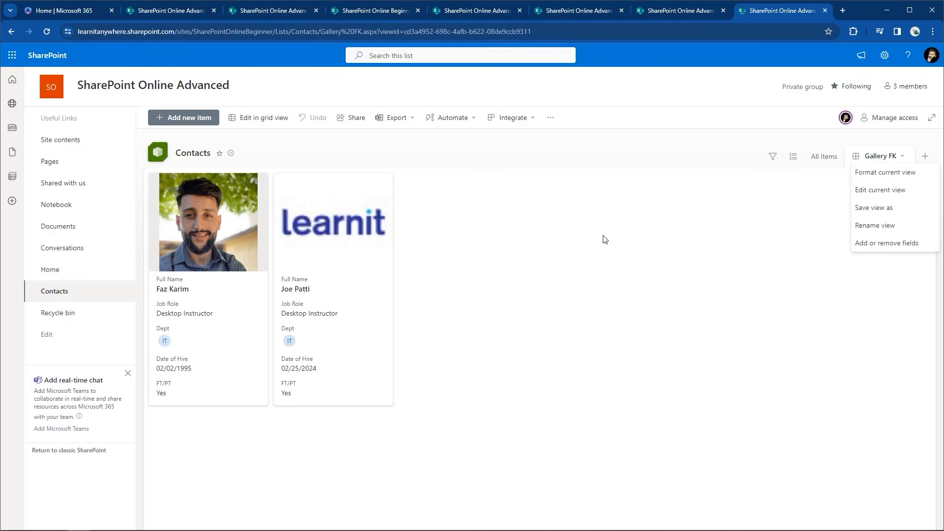
left_click(585, 244)
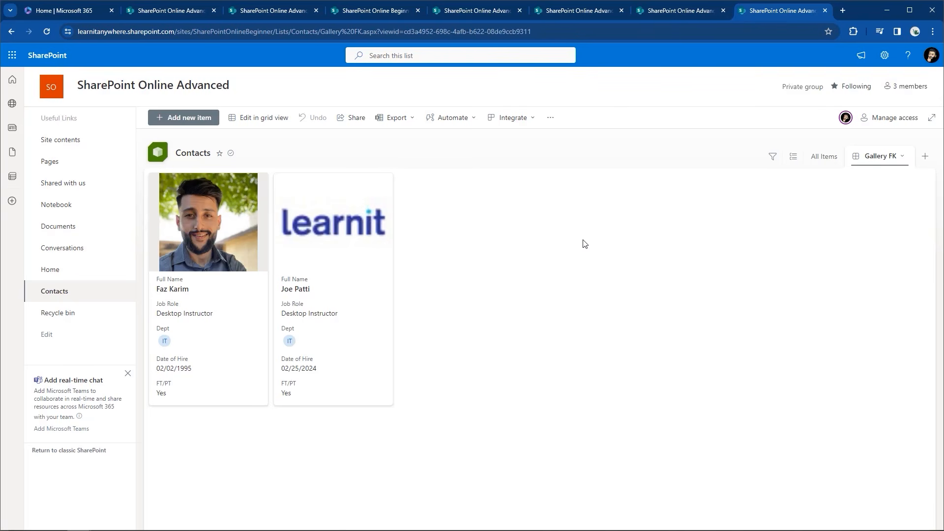
From Site contents, create a new blank list named Calendar
left_click(890, 67)
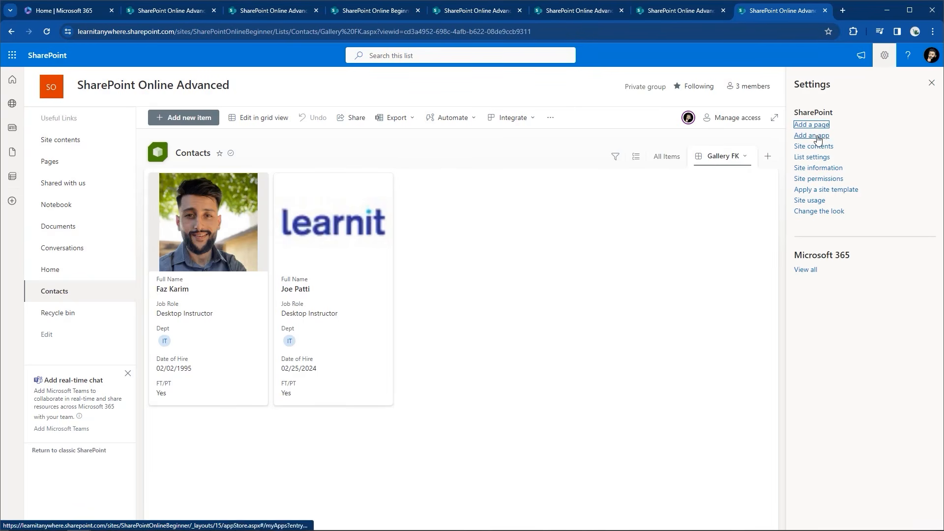
left_click(805, 147)
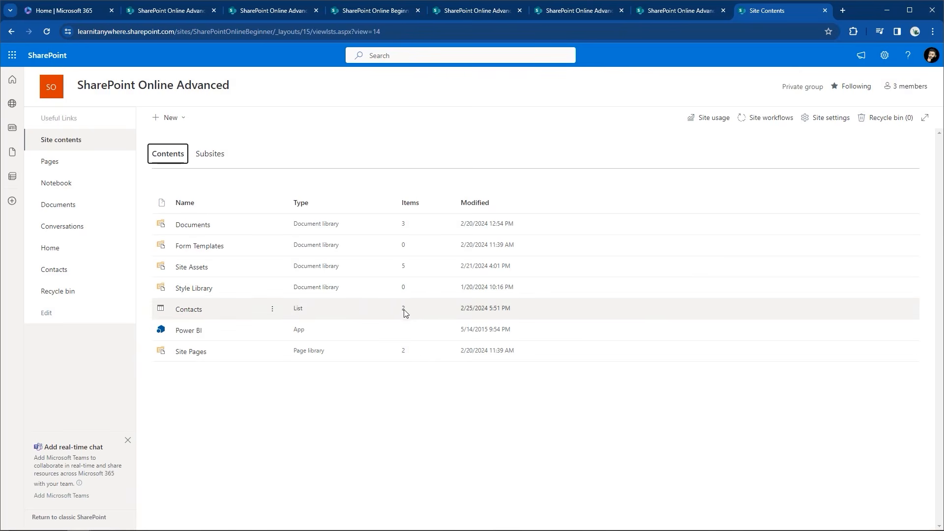
left_click(180, 118)
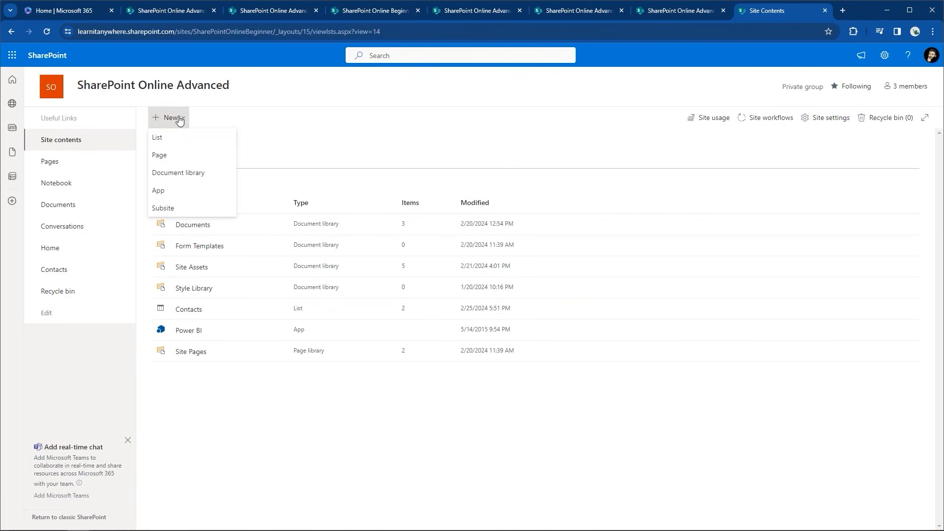
left_click(163, 142)
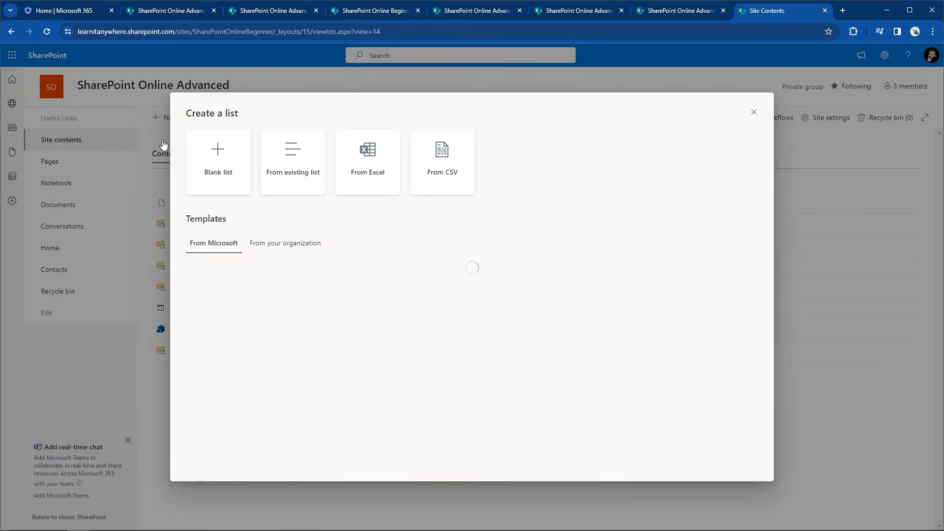
left_click(207, 189)
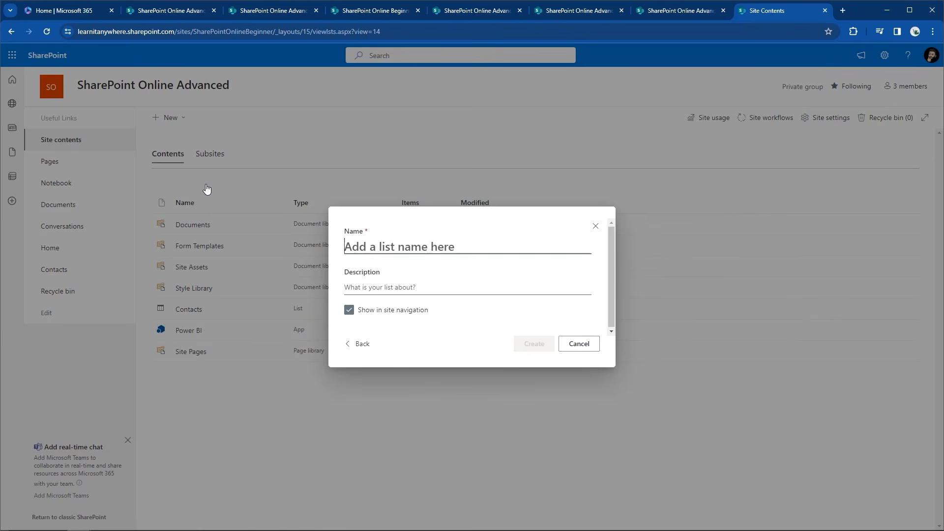
type("Calendar")
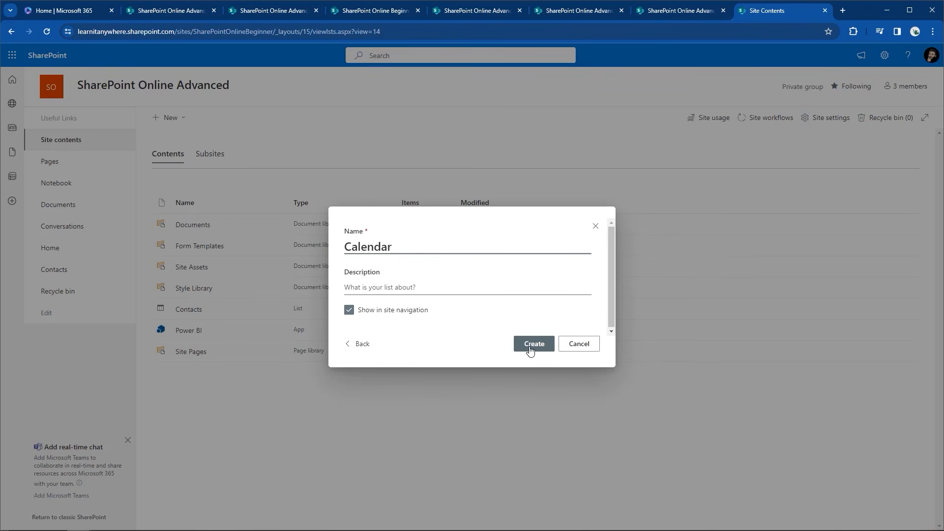
left_click(529, 351)
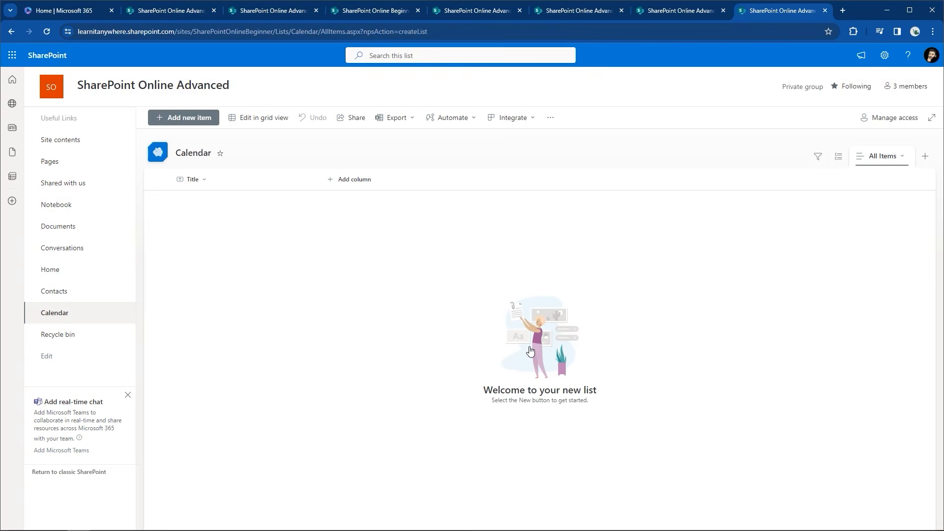
Rename the Title column to Event Name
left_click(207, 182)
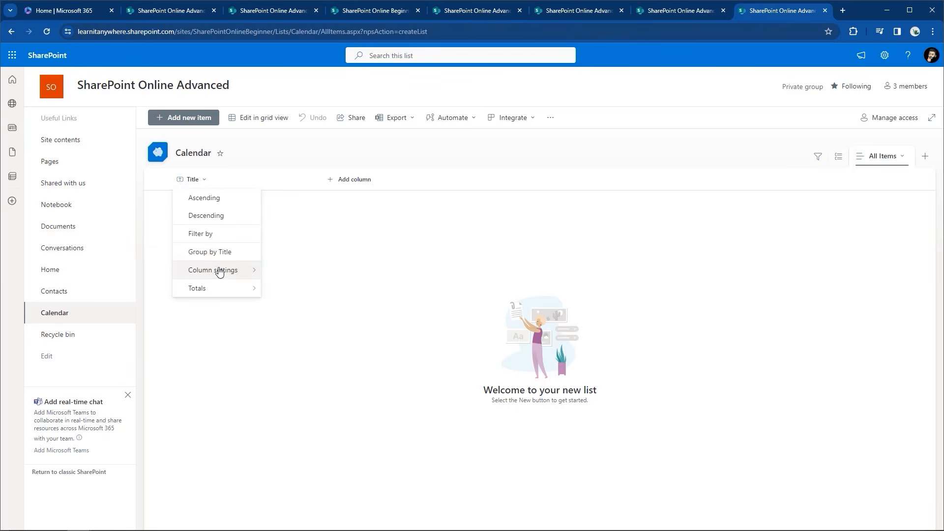
mouse_move(219, 270)
left_click(275, 279)
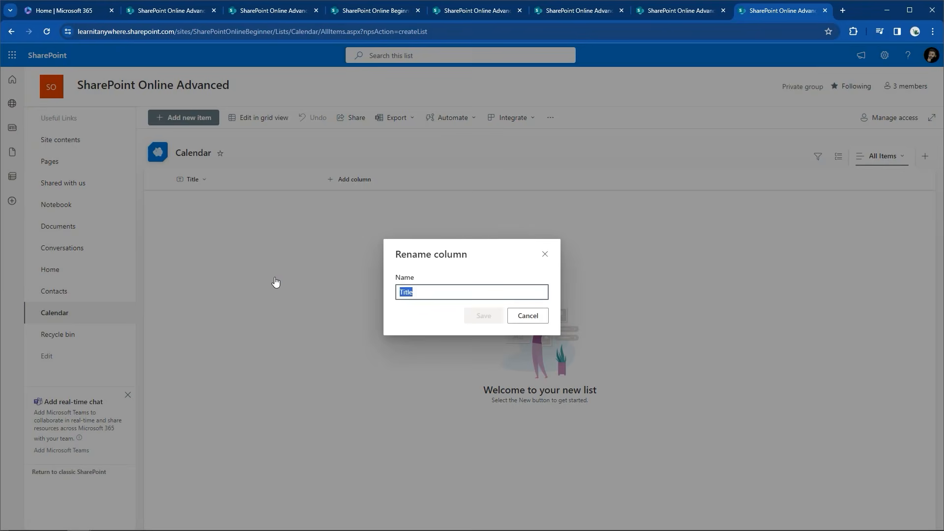
type("Event Name")
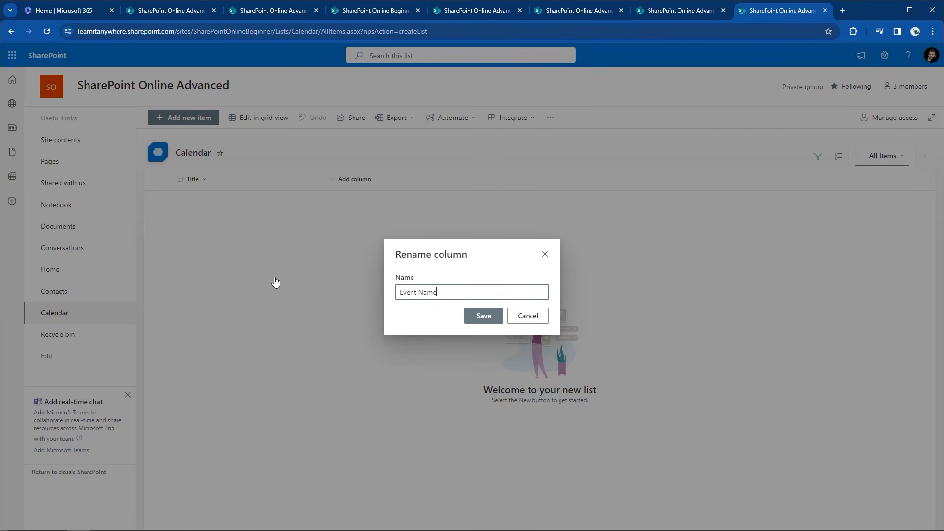
left_click(482, 316)
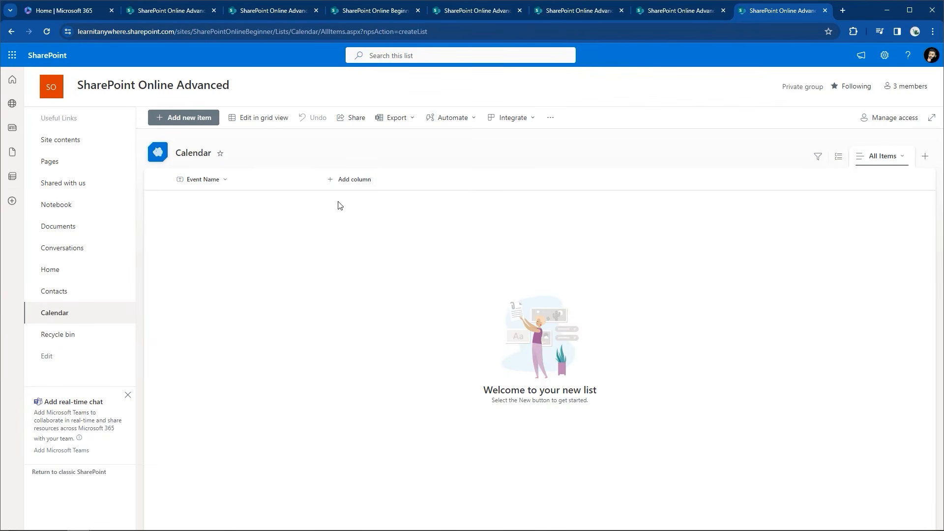
Add two Date and time columns named Start Date and End Date
left_click(330, 183)
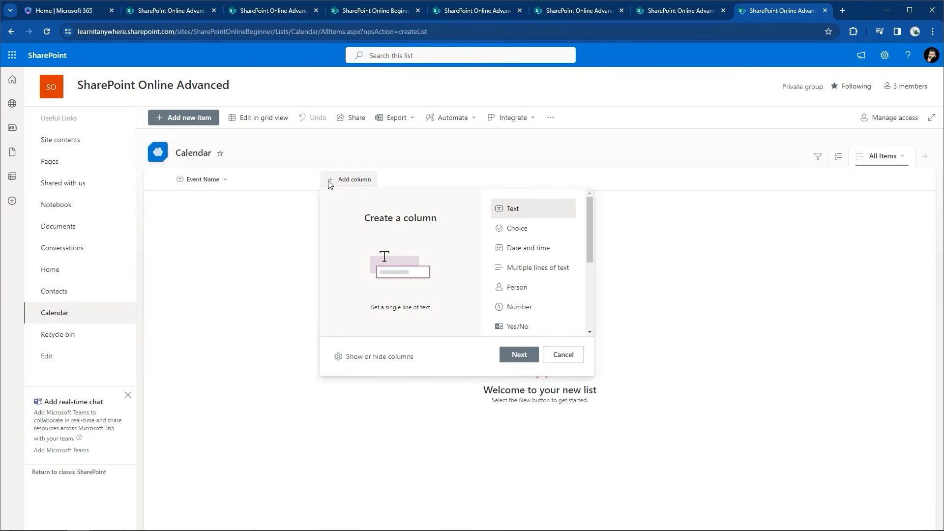
left_click(521, 251)
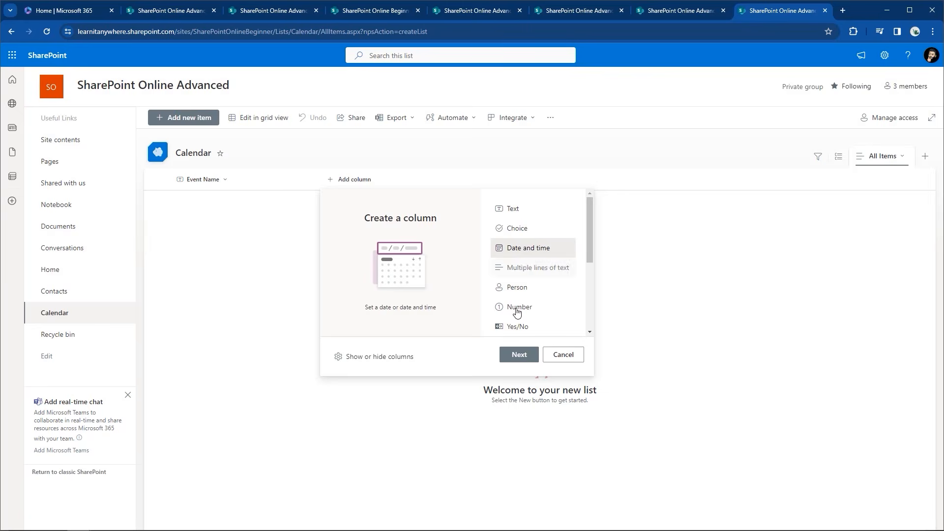
left_click(519, 354)
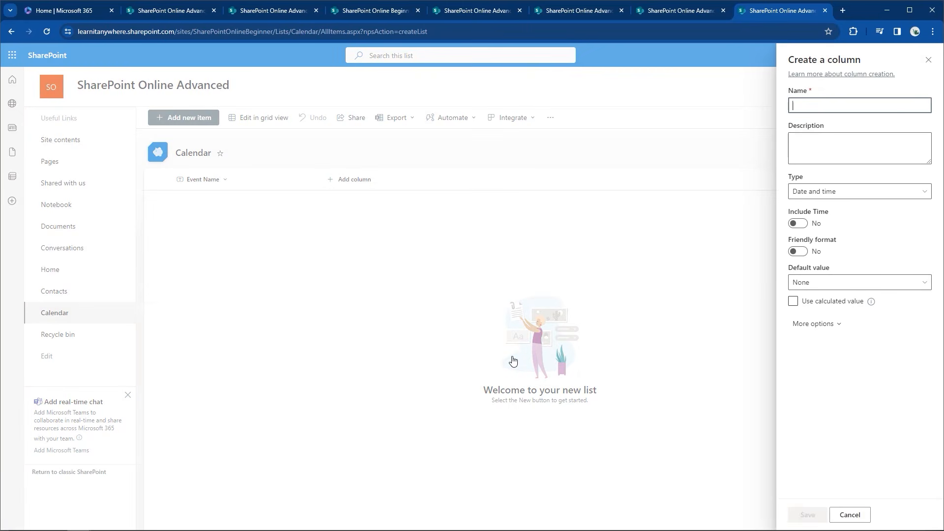
type("Start")
type("te")
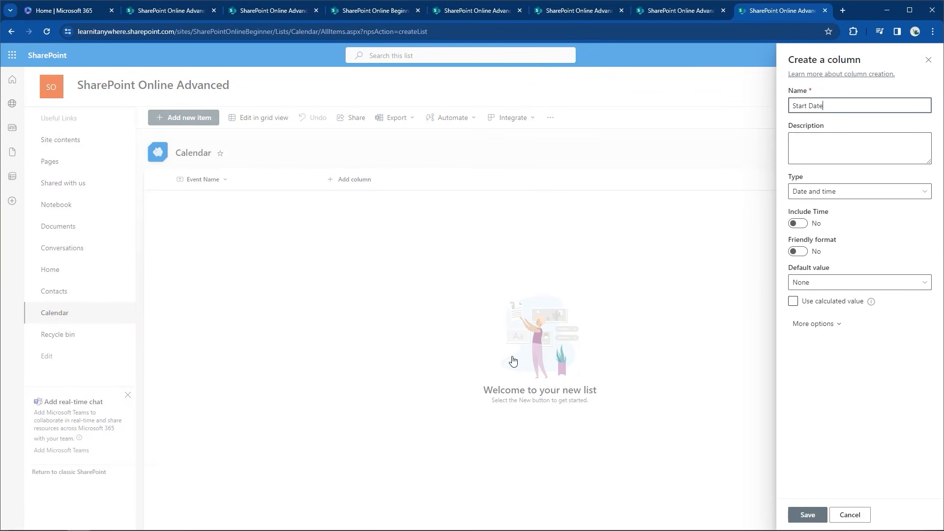
left_click(792, 516)
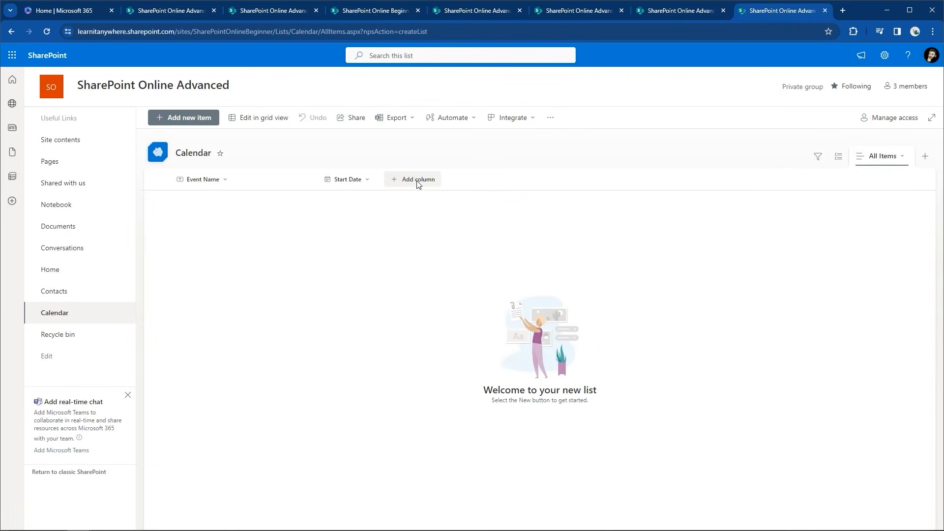
left_click(417, 180)
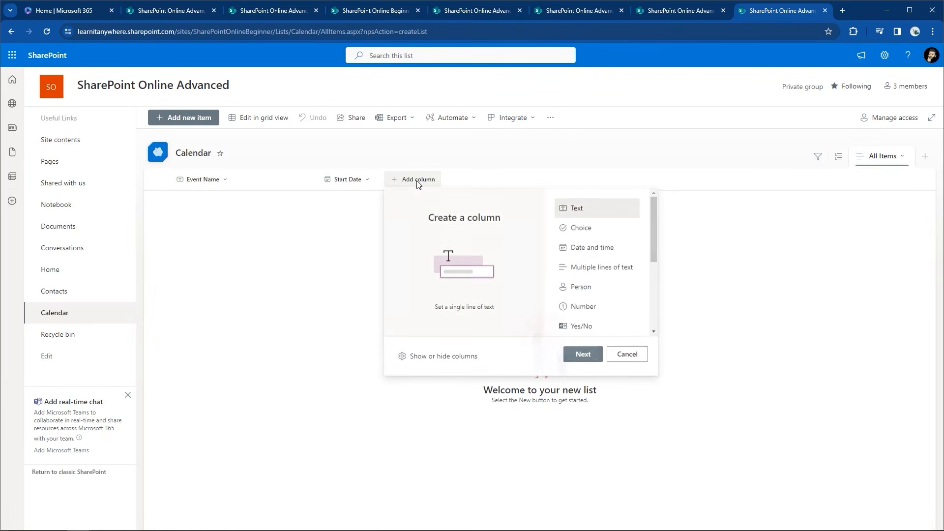
left_click(567, 250)
left_click(585, 354)
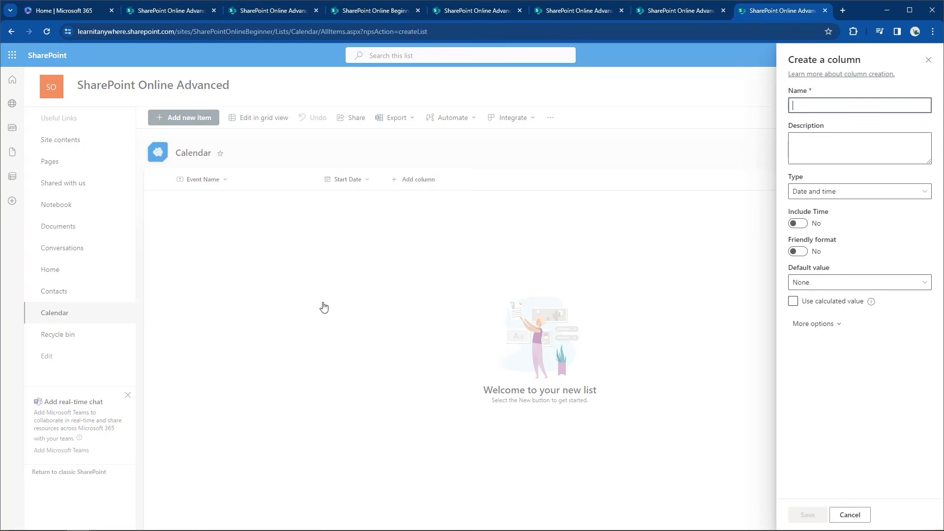
type("End Date")
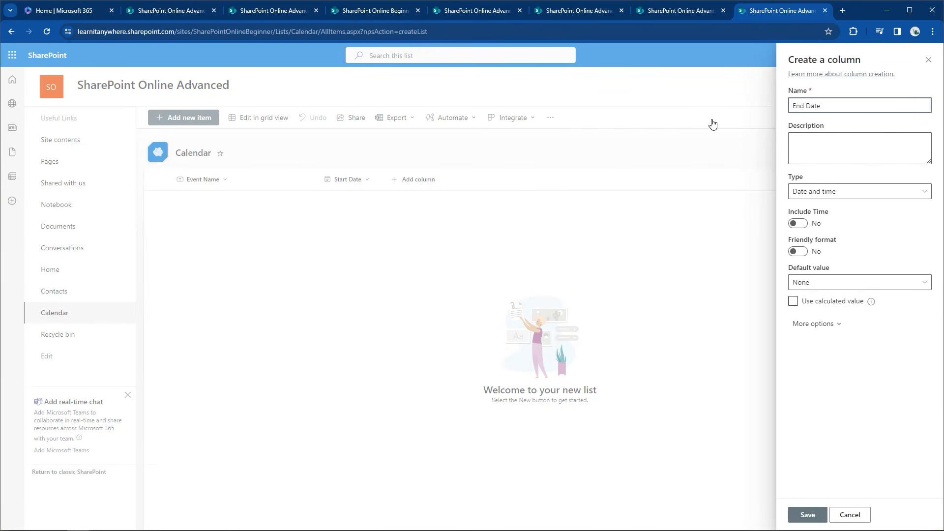
left_click(812, 513)
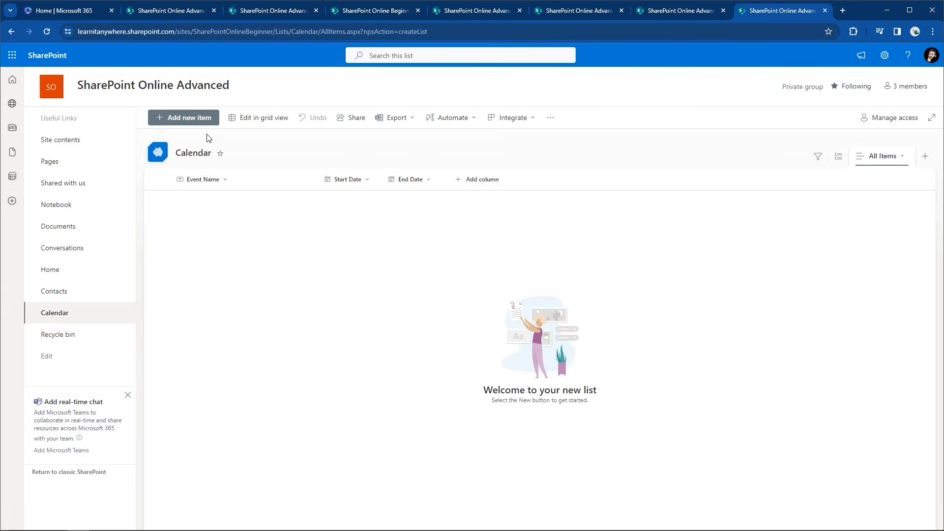
Add a Company Holiday item starting and ending February 26, with no attachment, and save
left_click(189, 121)
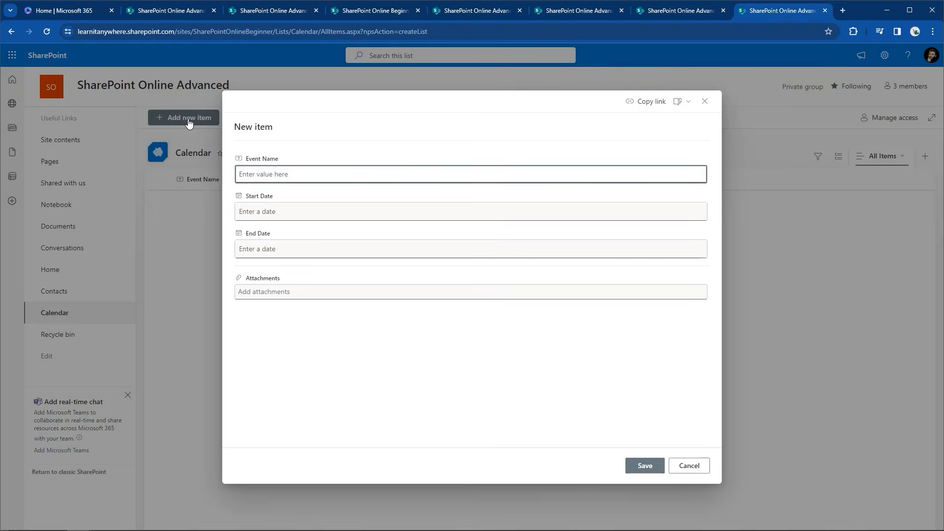
type("Company Holiday")
left_click(260, 212)
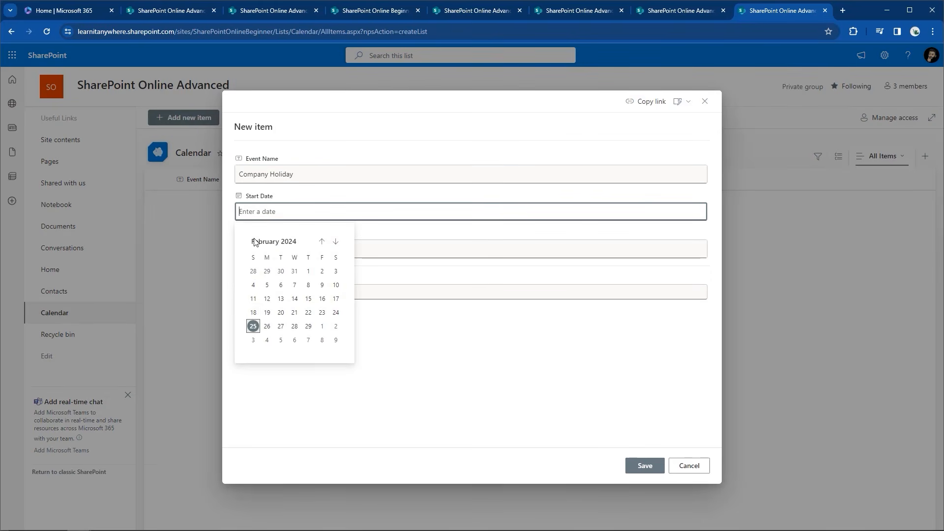
left_click(266, 326)
key("Tab")
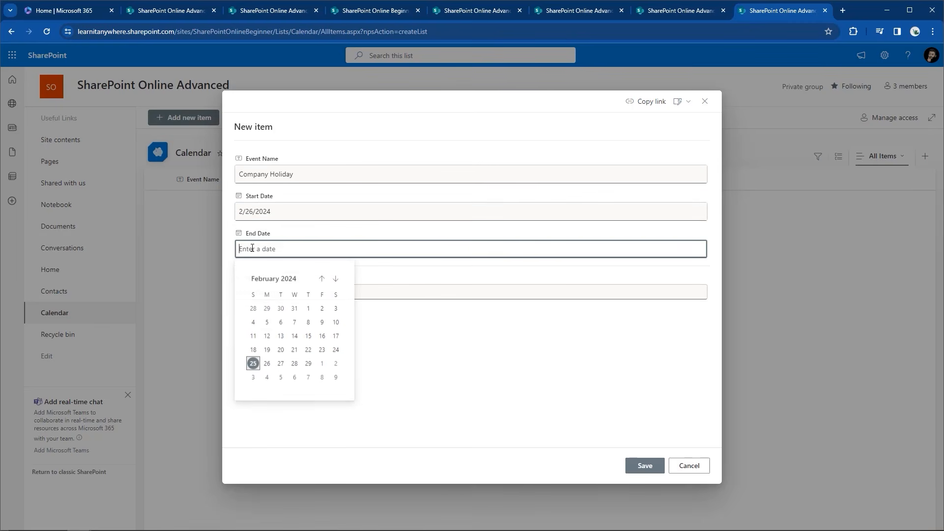
left_click(266, 364)
left_click(255, 294)
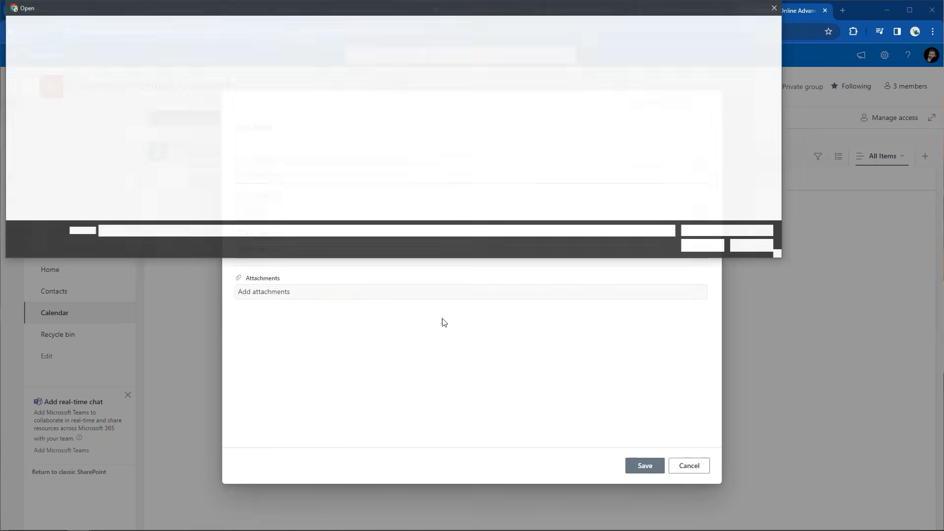
left_click(761, 247)
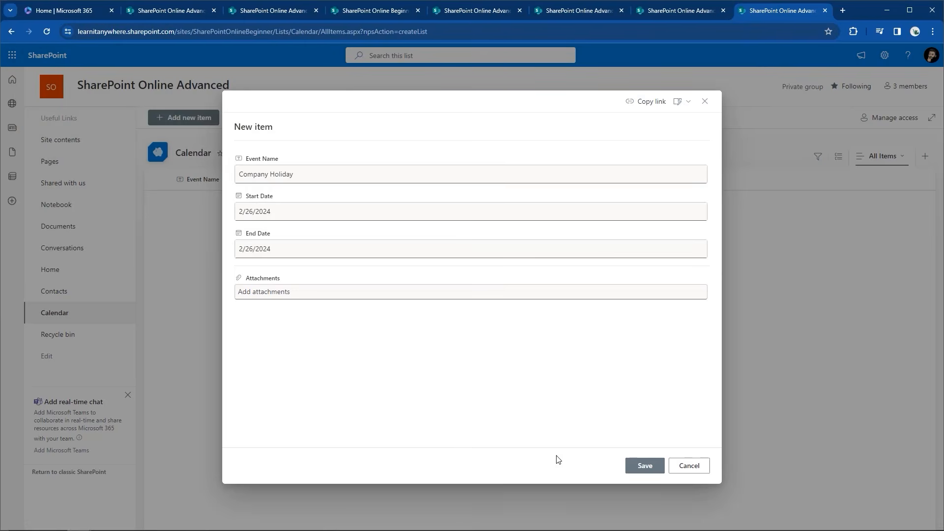
left_click(637, 471)
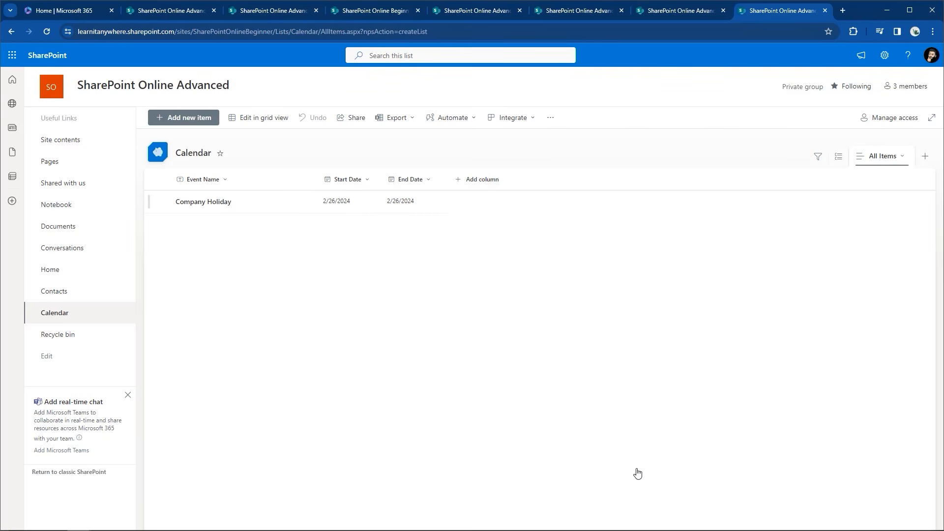
Create a calendar view named 'Calendar FK' with a Month layout, placing items by Start Date
left_click(924, 158)
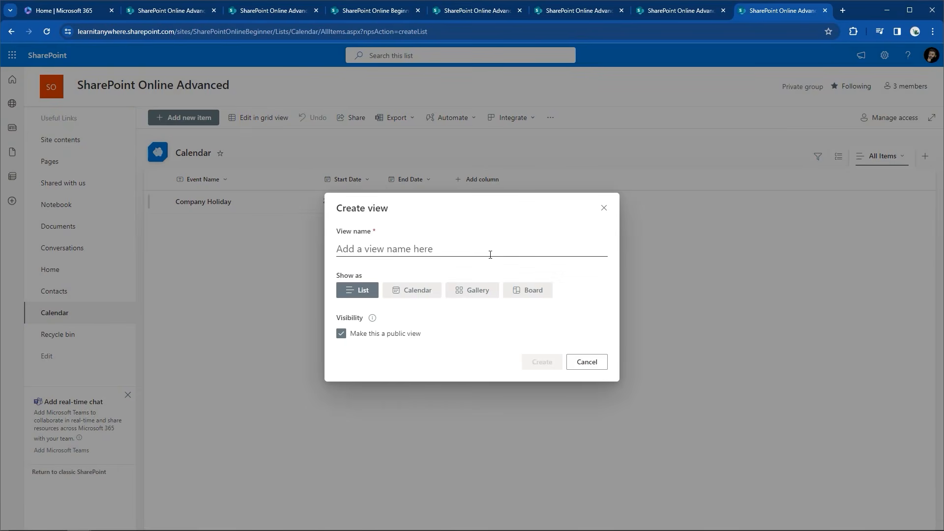
left_click(436, 292)
left_click(439, 196)
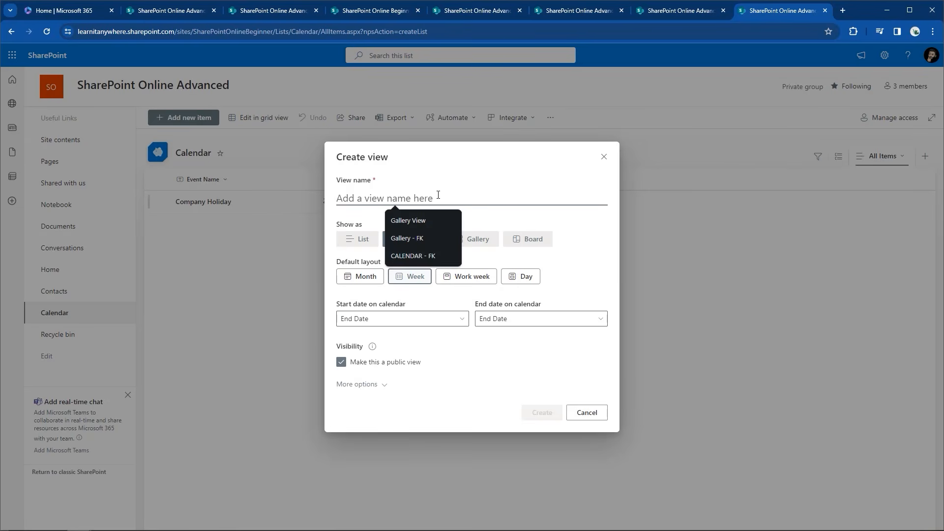
type("Calendar ")
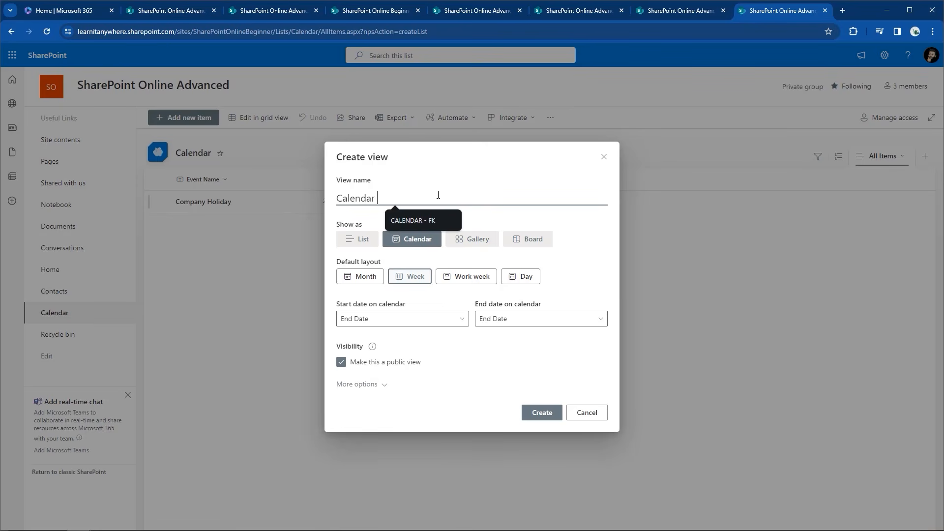
type("FK")
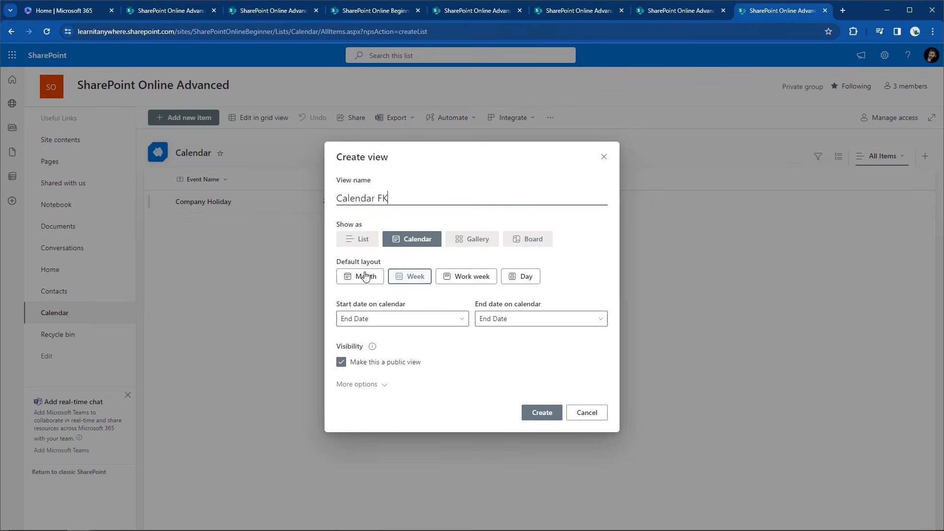
left_click(355, 283)
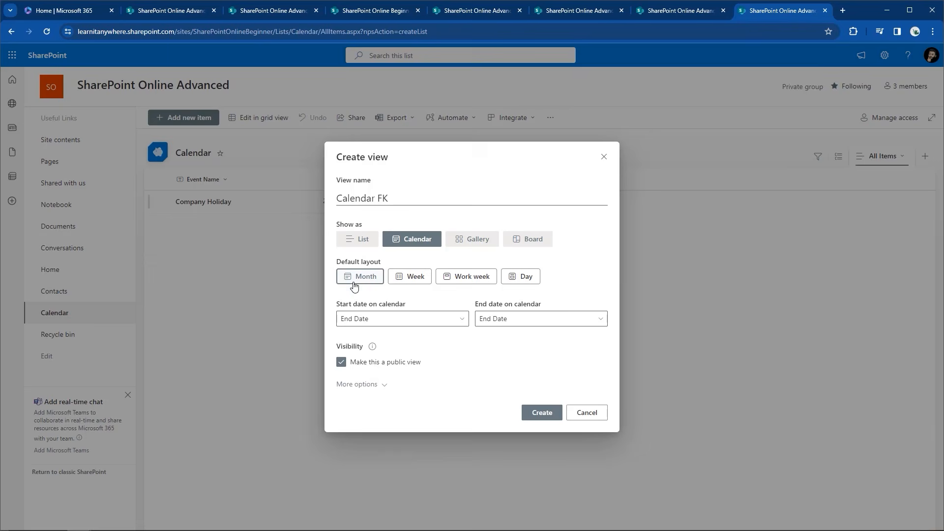
left_click(344, 320)
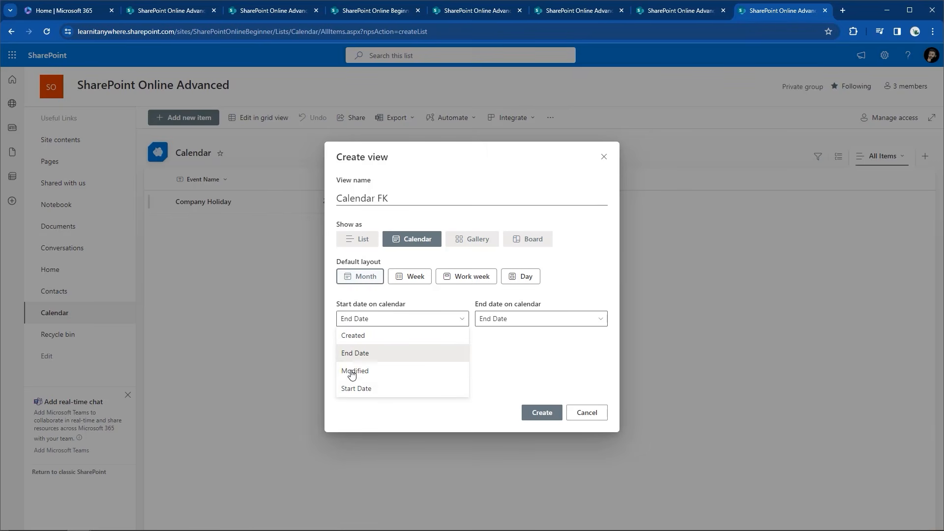
left_click(353, 392)
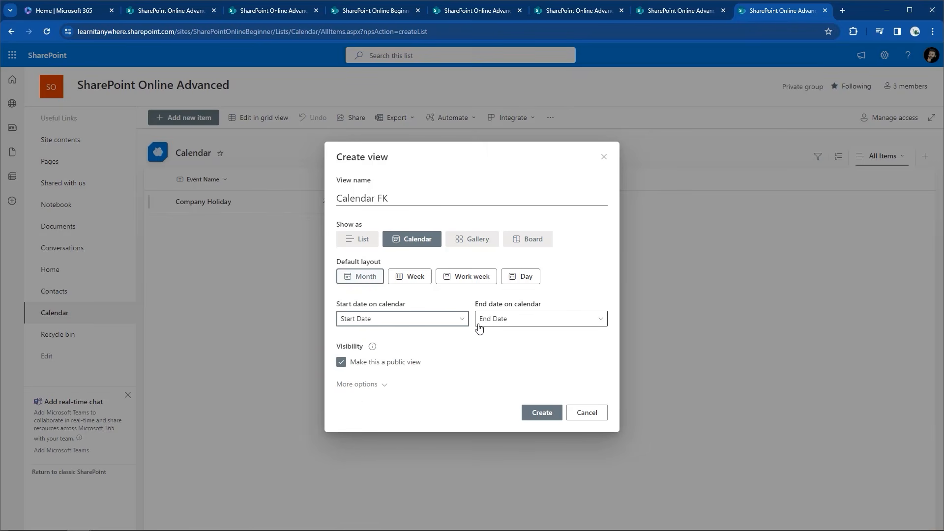
left_click(542, 414)
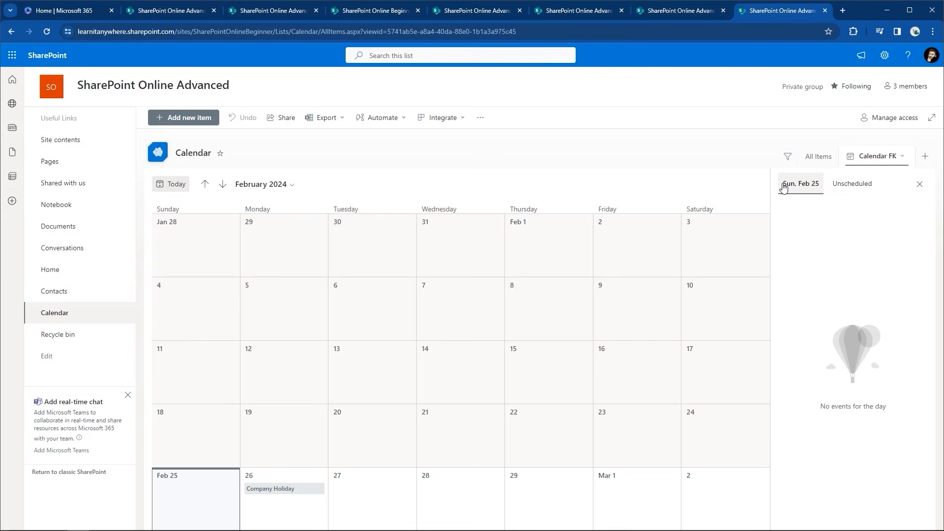
Edit the Calendar FK view to use a Day default layout with no subheading, and save it
left_click(902, 156)
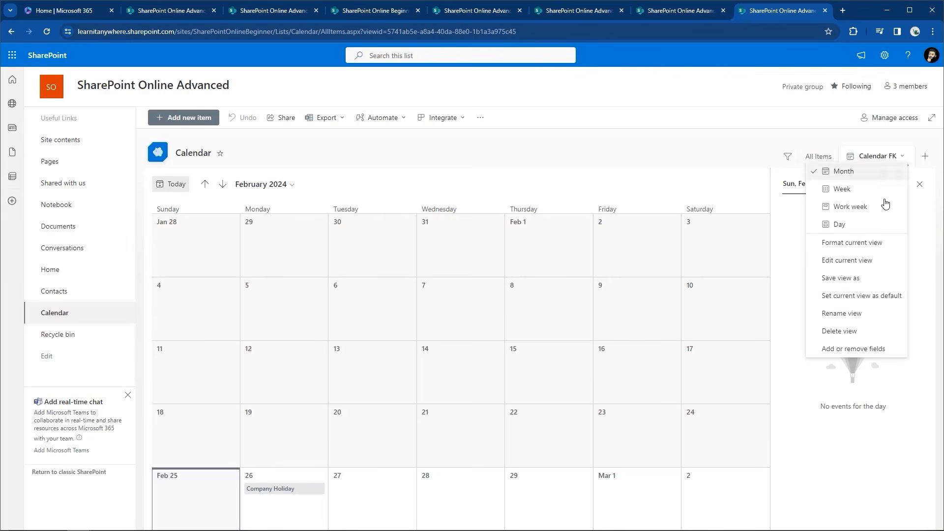
left_click(866, 260)
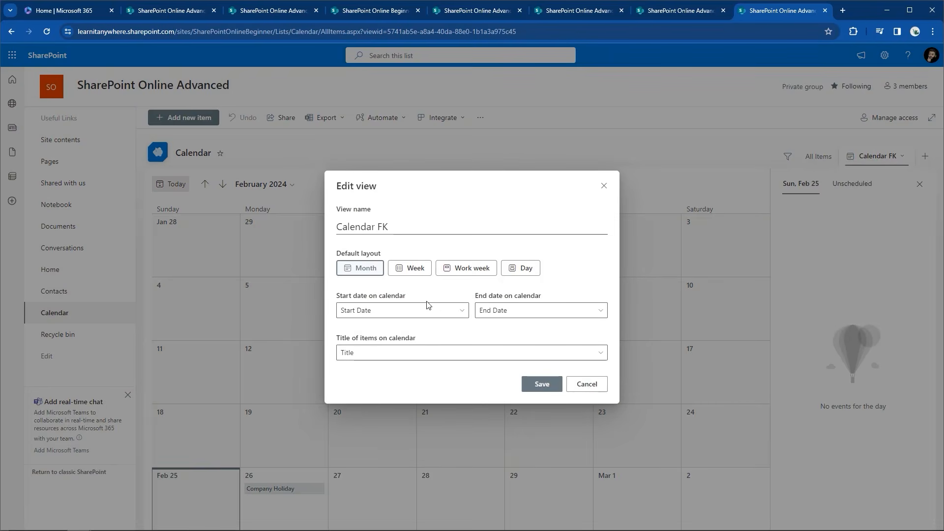
left_click(416, 276)
left_click(480, 251)
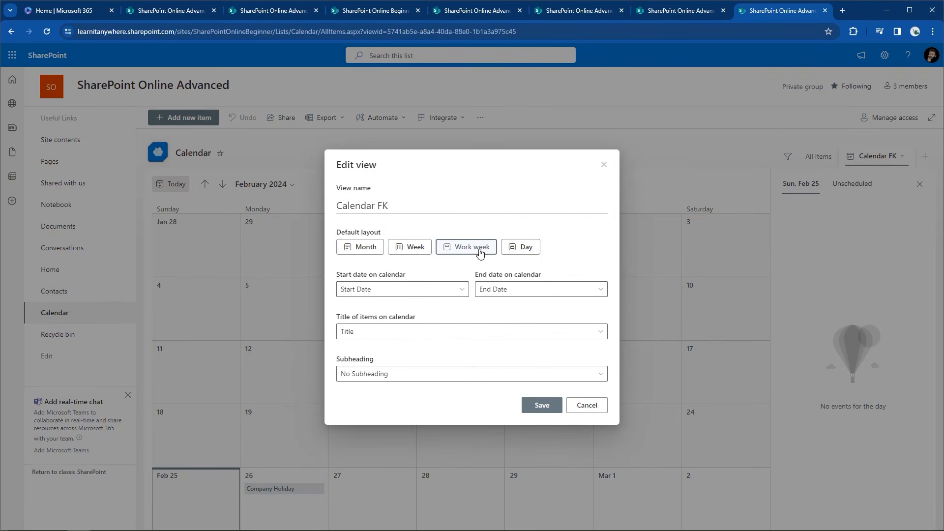
left_click(525, 250)
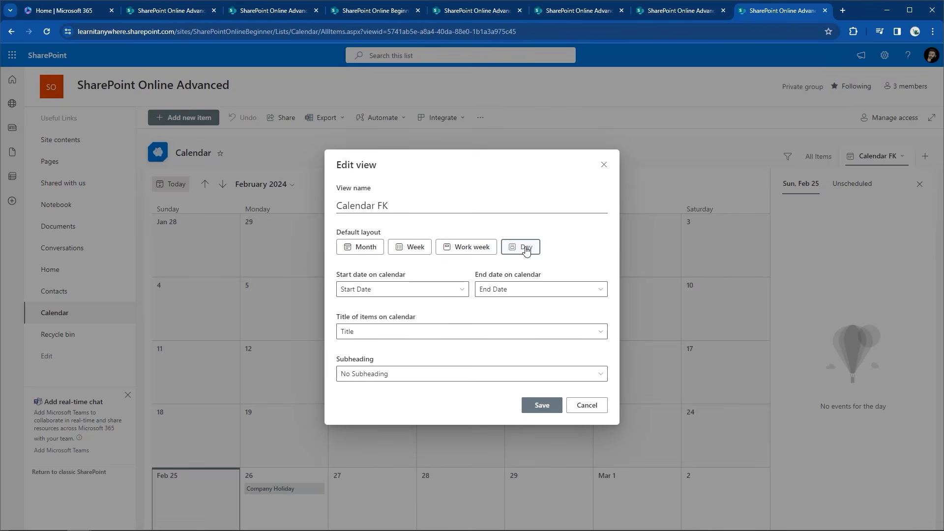
left_click(478, 374)
left_click(476, 378)
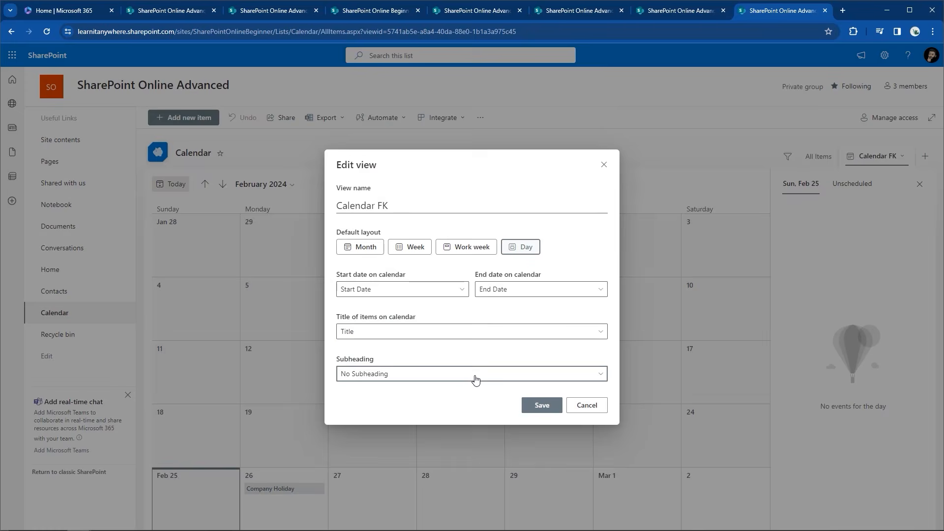
left_click(542, 404)
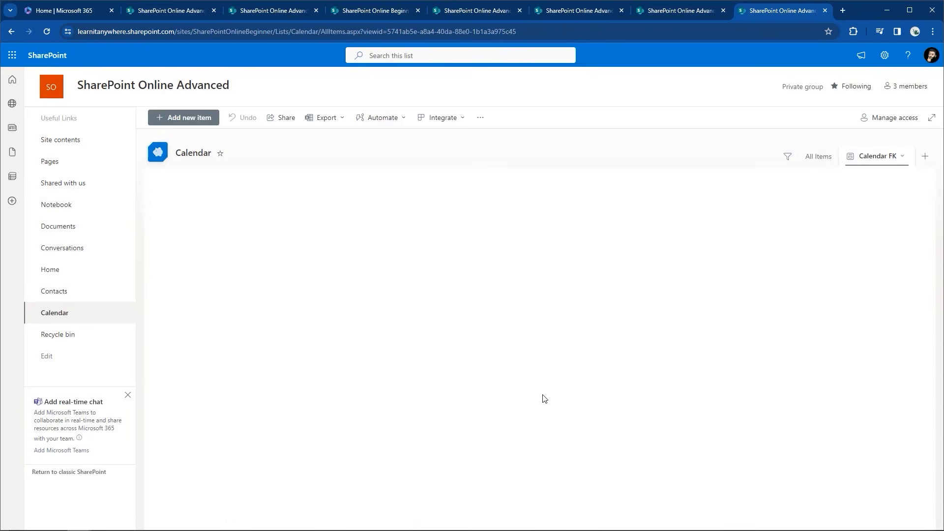
Make Calendar FK the default view and switch the calendar back to Month
left_click(900, 157)
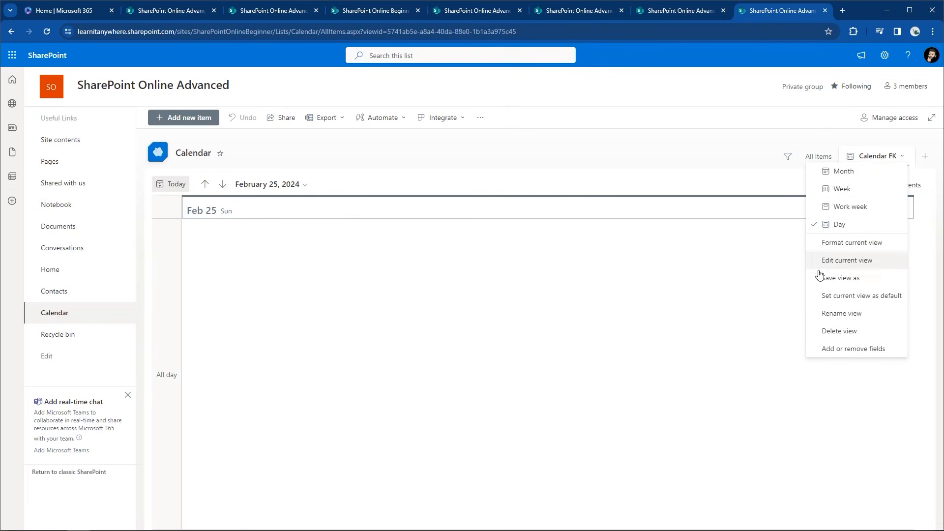
left_click(818, 297)
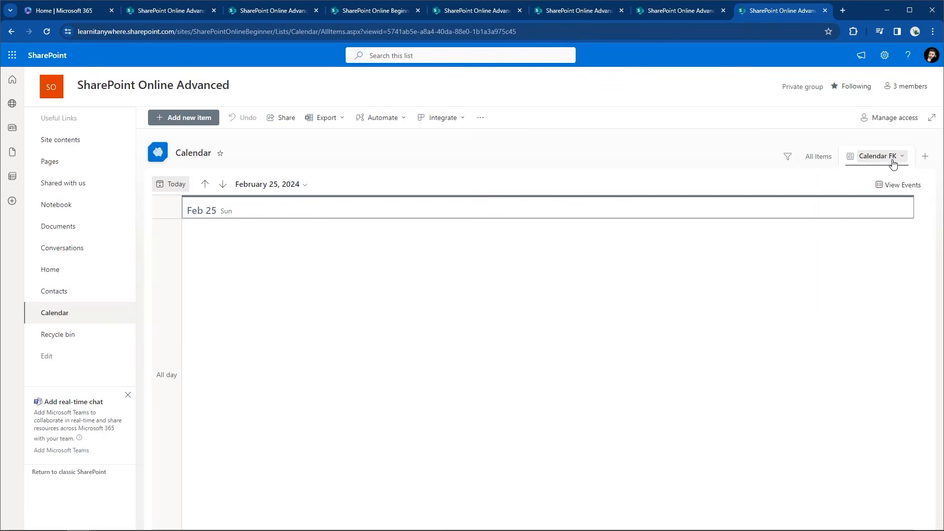
left_click(894, 156)
left_click(883, 223)
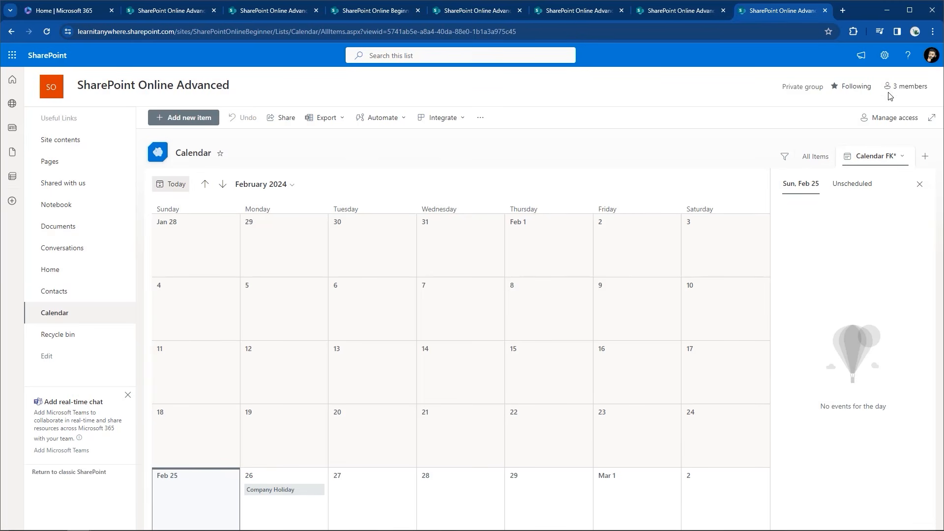
Reopen the Calendar list from Site contents to see February 2024 in the Calendar FK month view
left_click(886, 56)
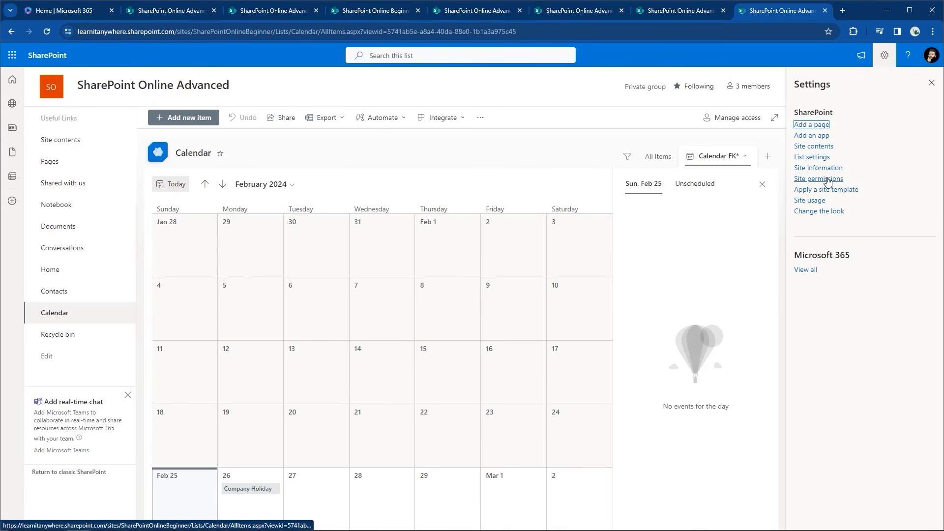
left_click(818, 147)
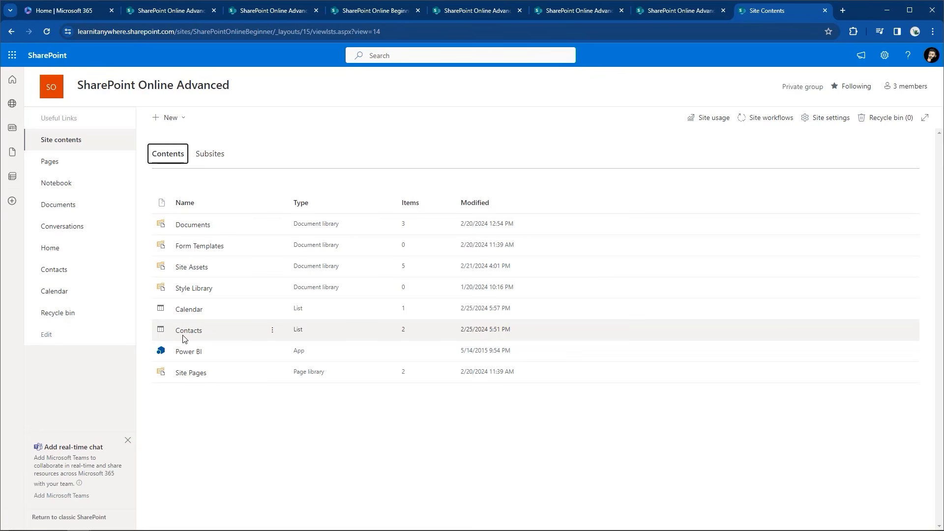
left_click(192, 309)
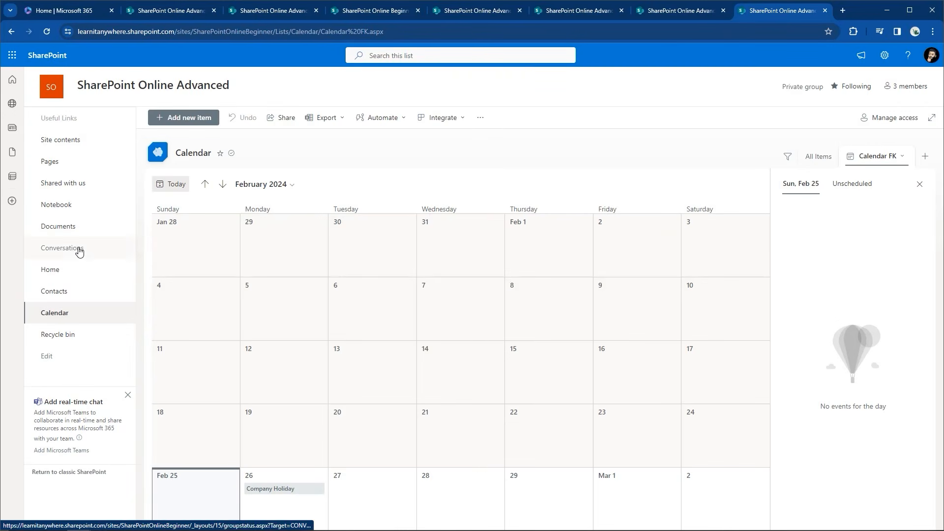
Go to the site home page, note CollabHome.aspx in its web address, and bring up site settings
left_click(69, 271)
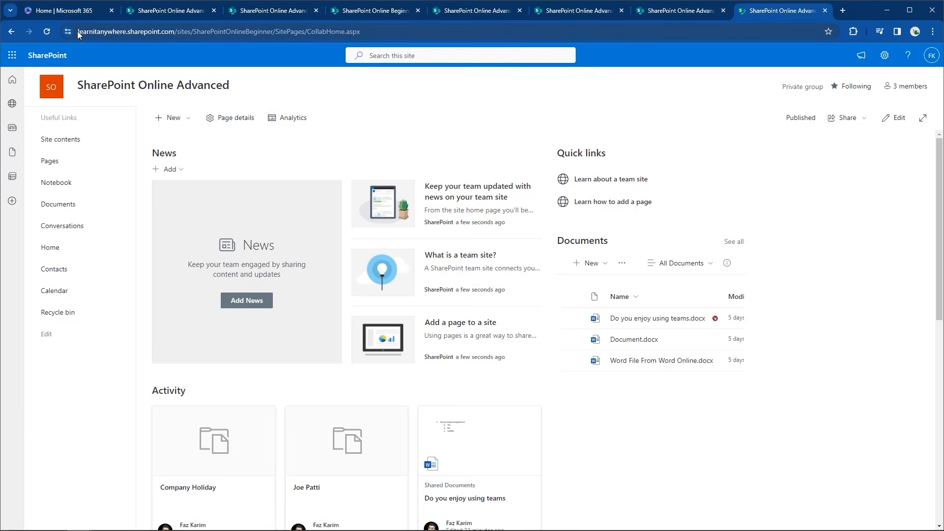
left_click_drag(78, 31, 370, 37)
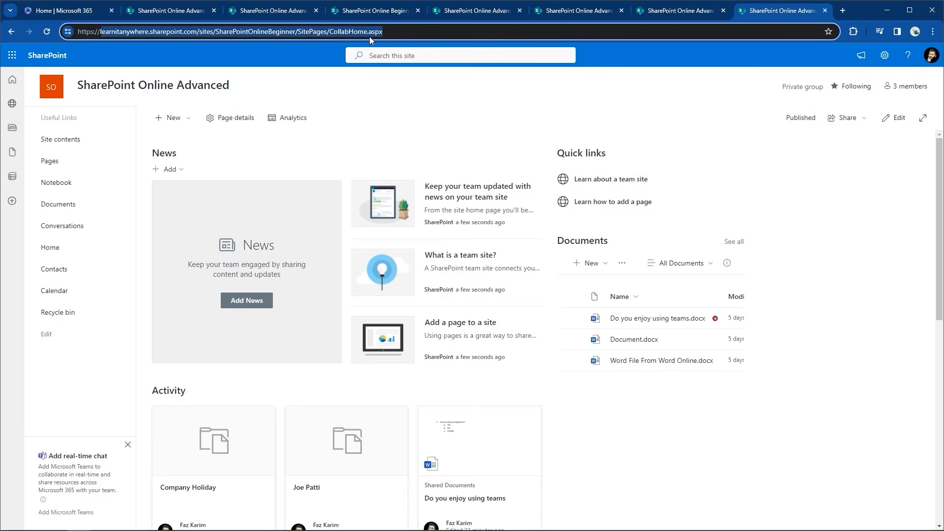
left_click(388, 31)
left_click_drag(389, 31, 330, 31)
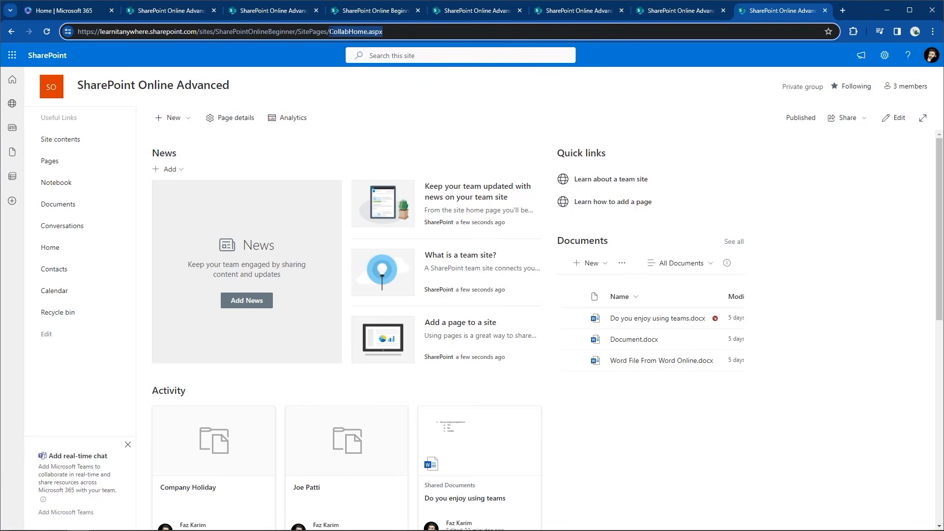
left_click(884, 55)
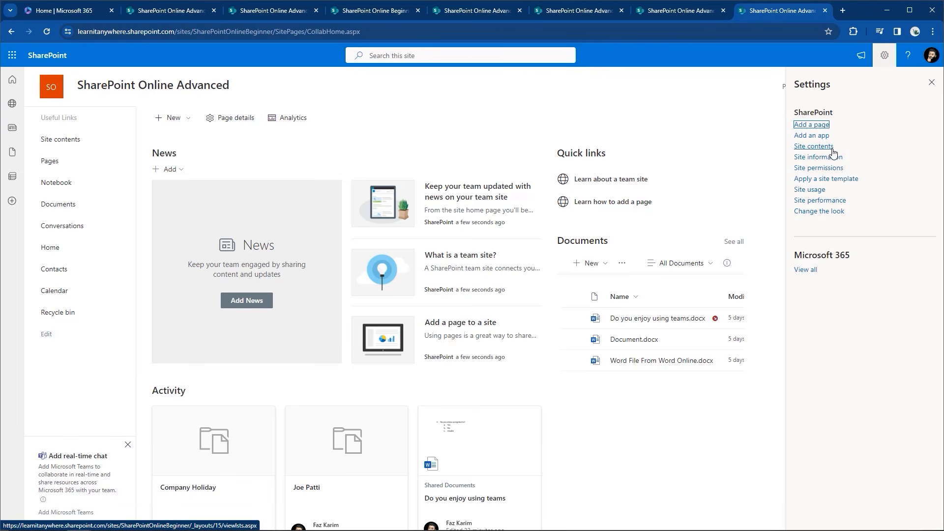
Open CollabHome.aspx from the Site Pages library in Site contents
left_click(832, 149)
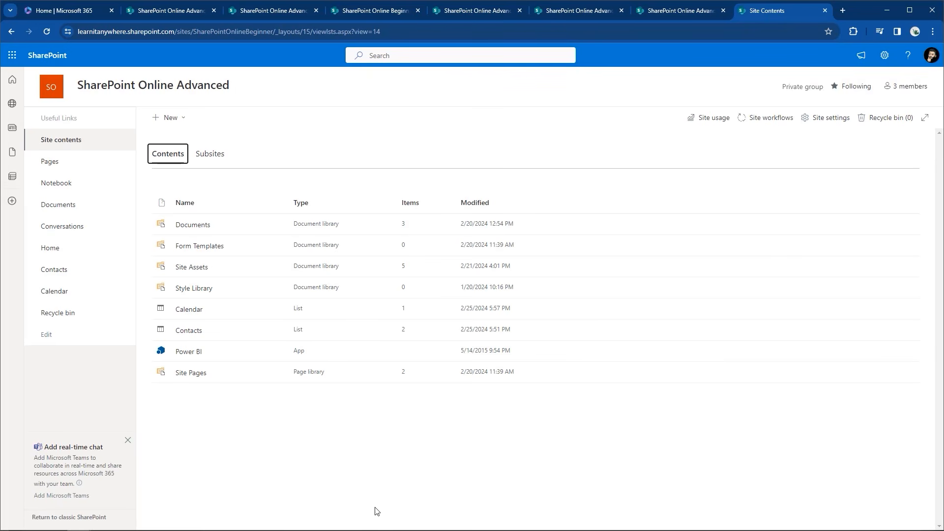
left_click(188, 378)
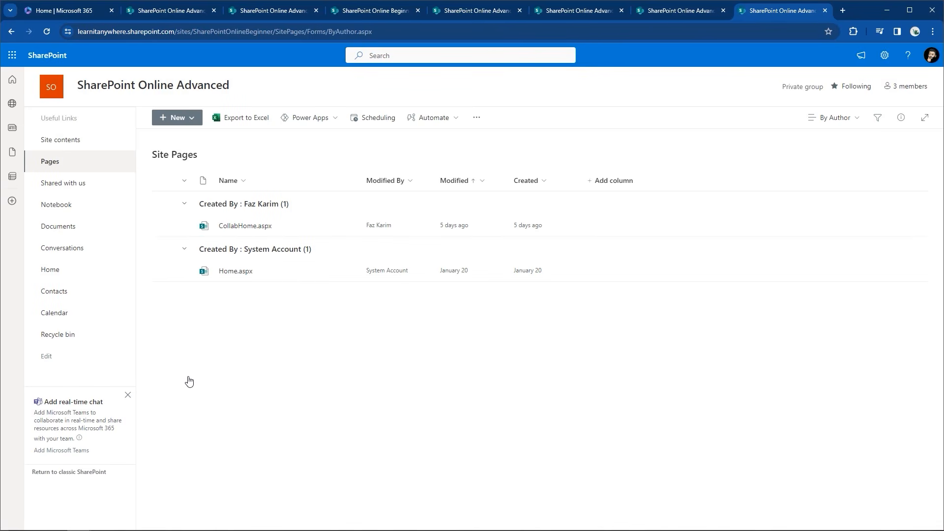
left_click(241, 227)
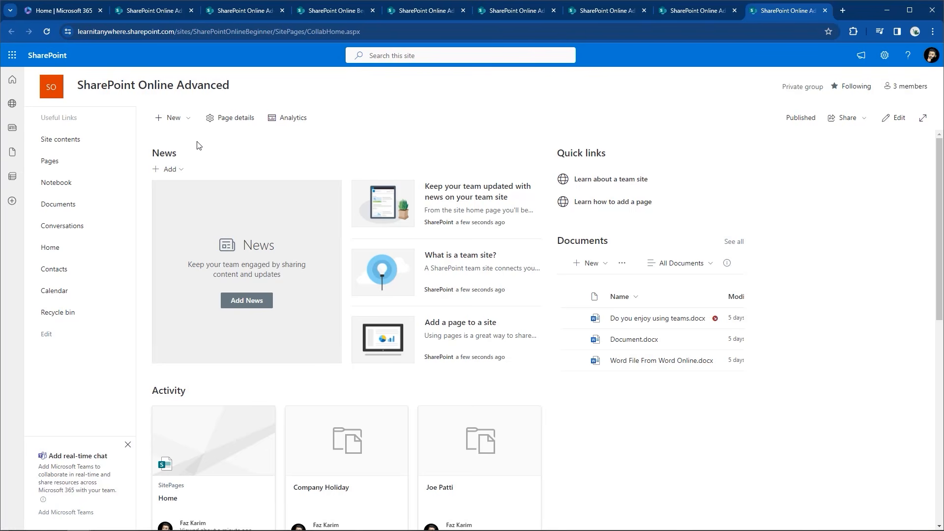
Bring up the Apply a site template gallery from the settings panel
left_click(885, 49)
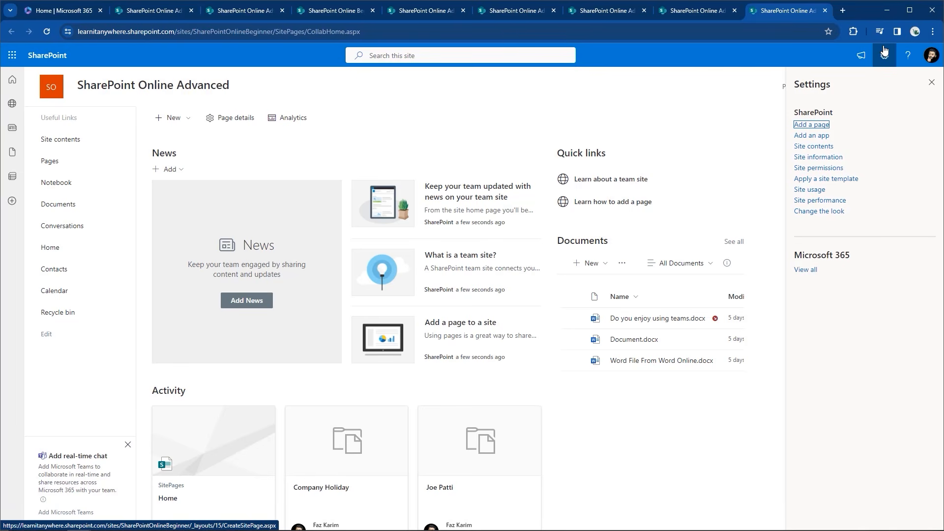
left_click(841, 180)
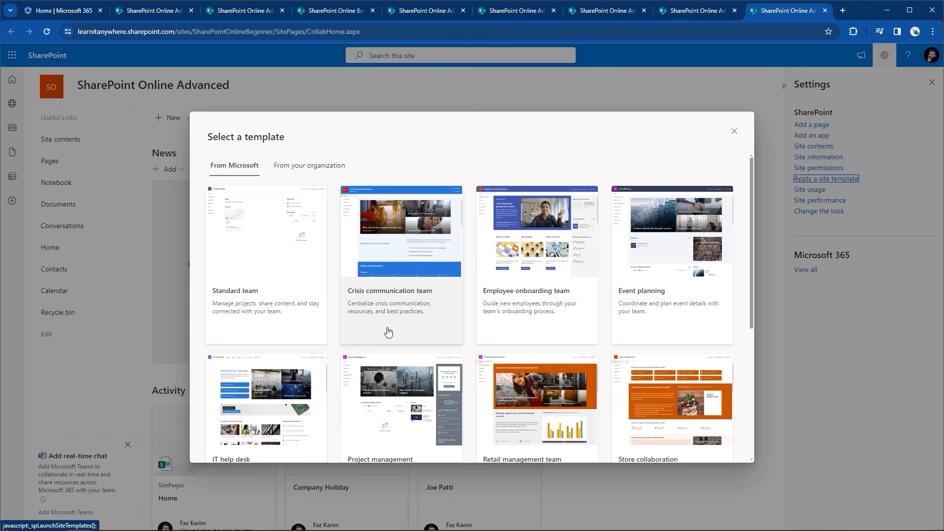
left_click(682, 327)
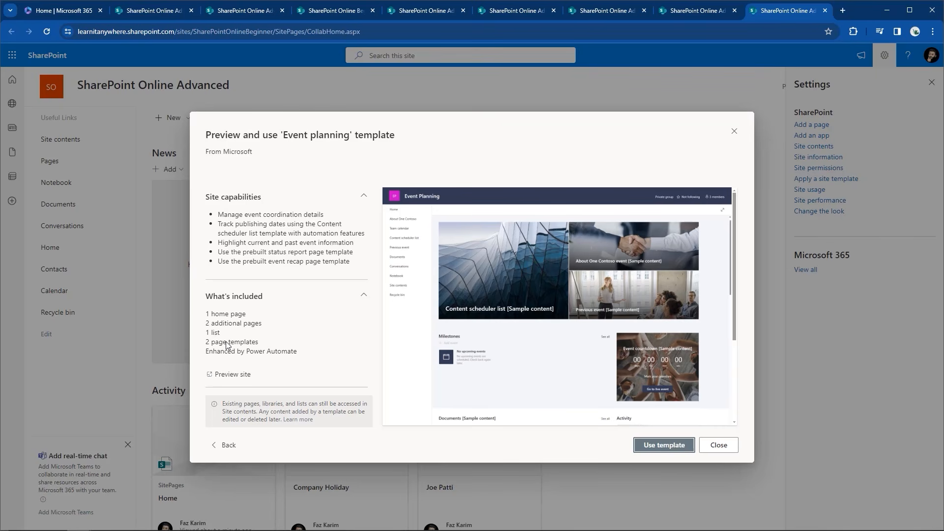
left_click(212, 447)
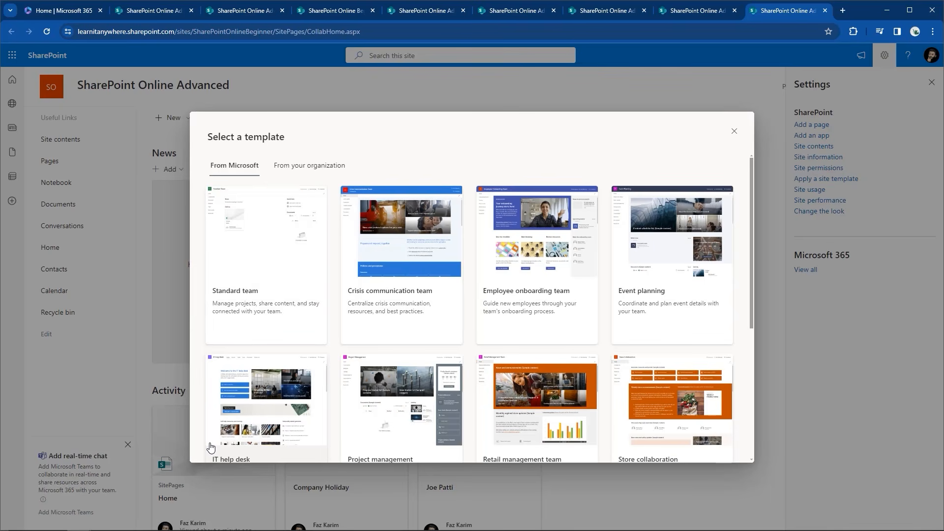
left_click(429, 313)
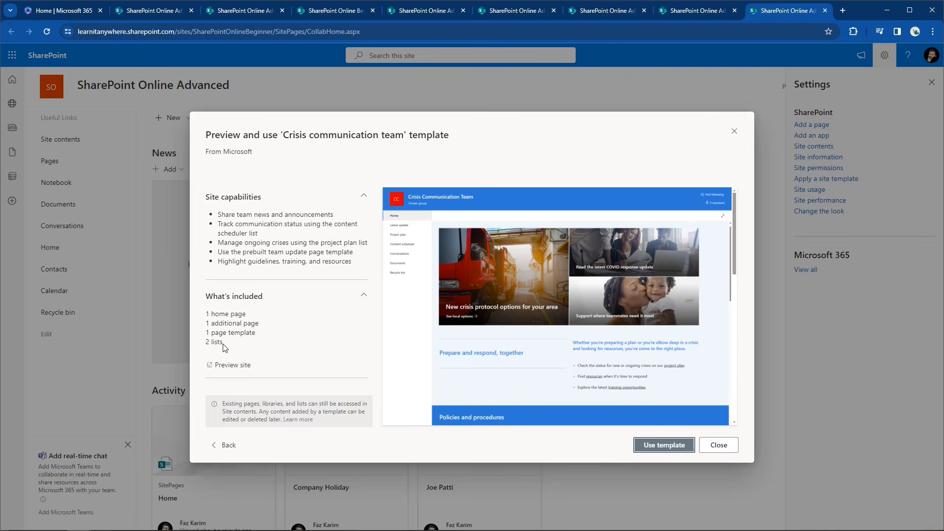
left_click(228, 446)
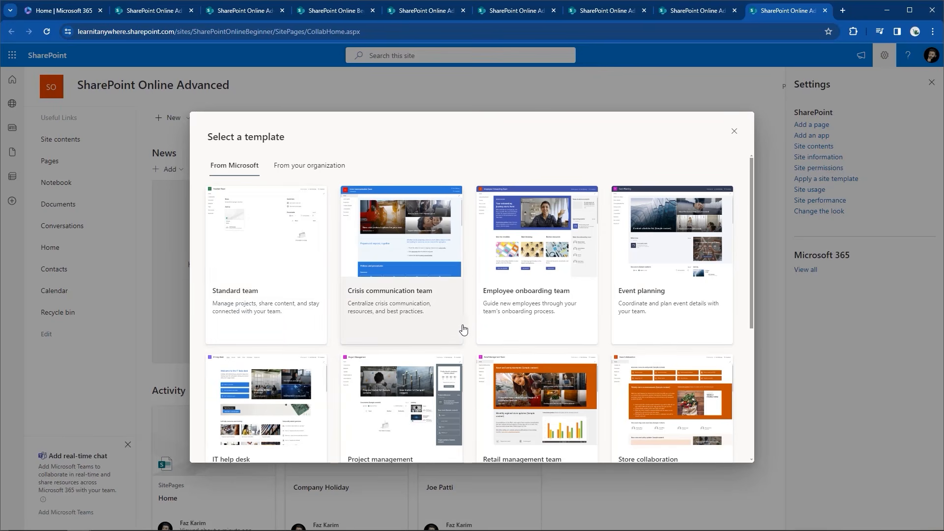
Close the template gallery and open the Site Pages library from Site contents
left_click(735, 133)
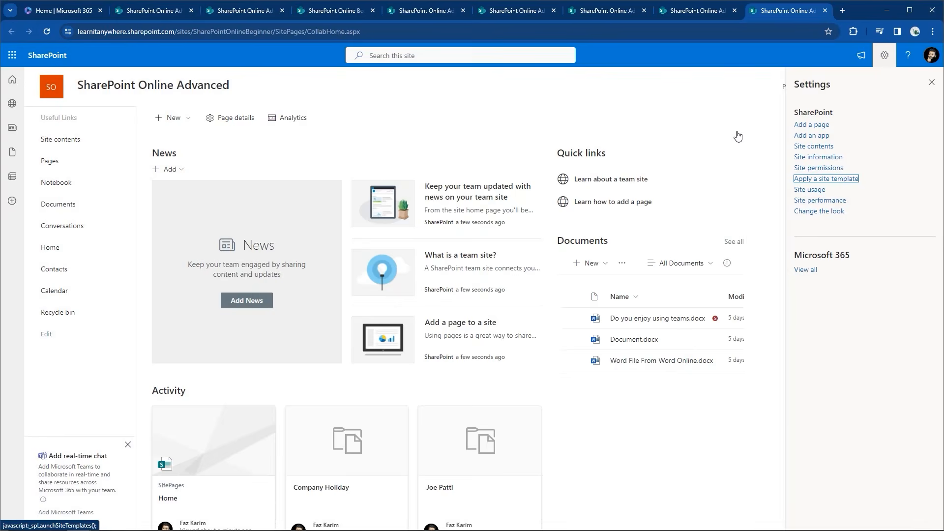
left_click(813, 147)
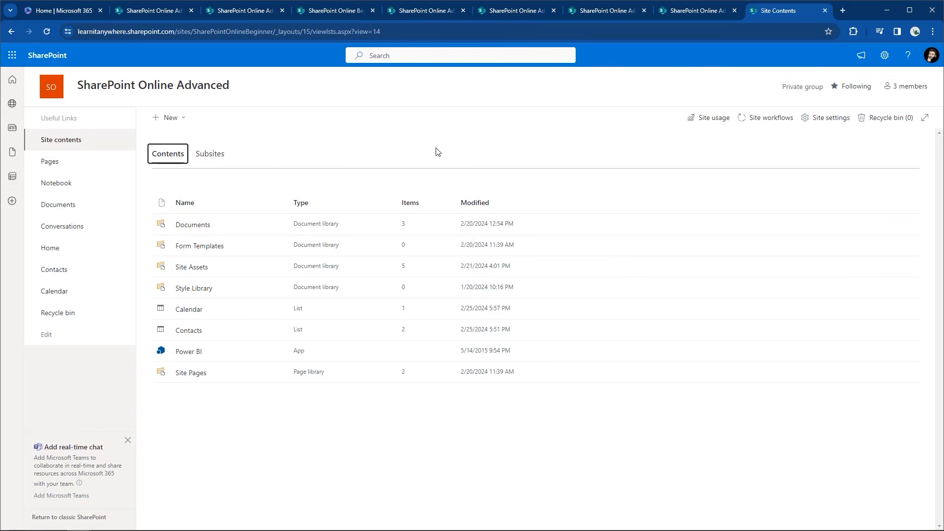
left_click(192, 374)
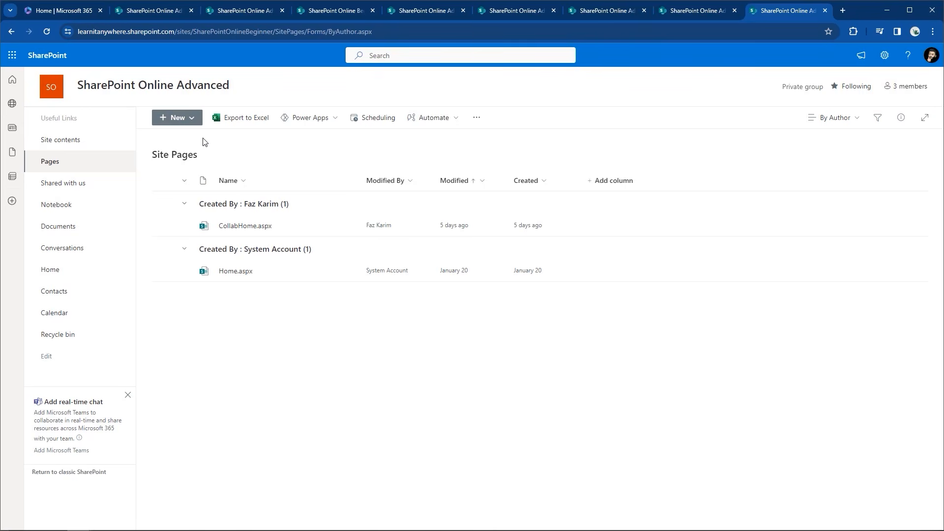
Show the New menu choices: Wiki Page, Web Part Page, Site Page and Link
left_click(197, 123)
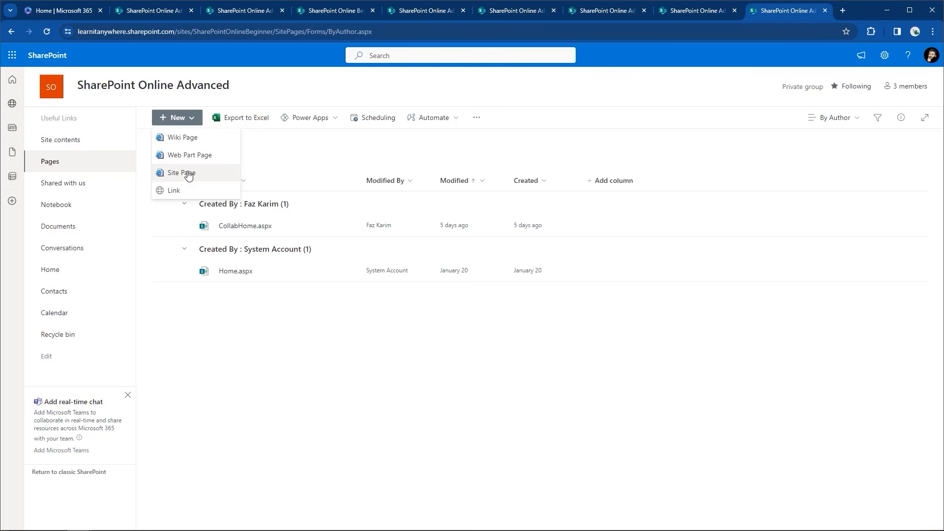
Choose Site Page to start a blank modern page in edit mode
left_click(189, 174)
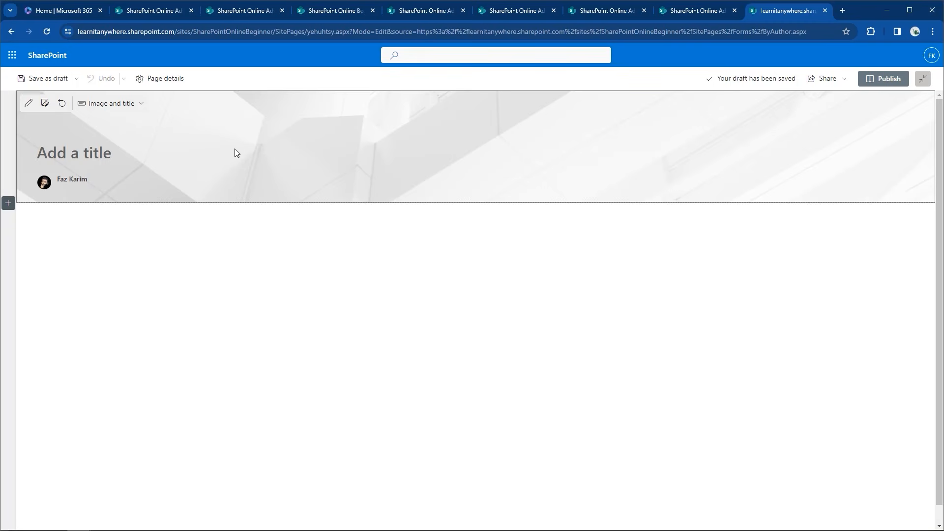
Enter 'Custom Page - FK' as the page title and save the page as a draft
type("Custom Page - FK")
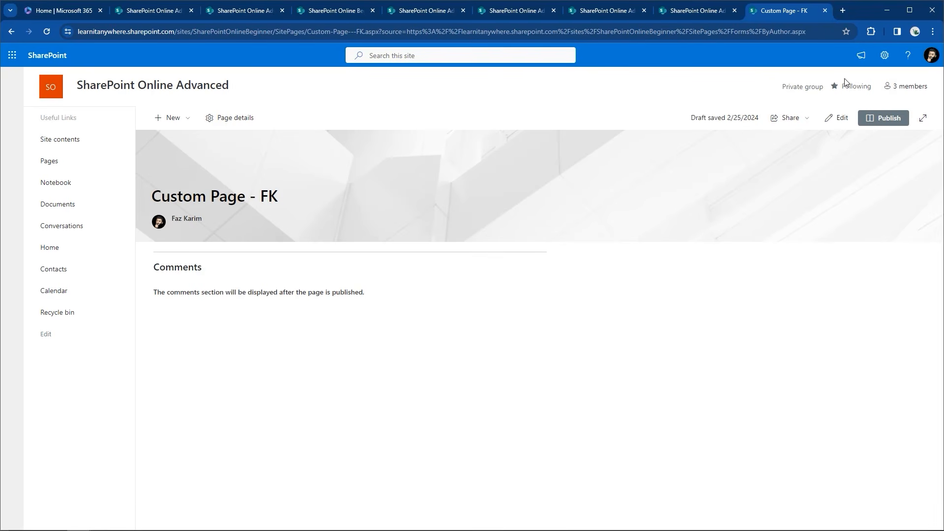
left_click(885, 55)
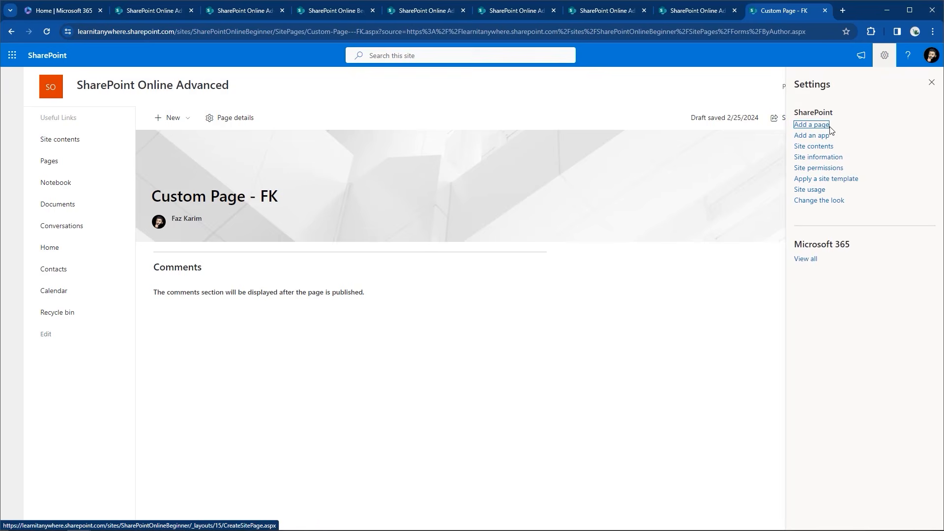
Open Custom-Page---FK.aspx from Site contents > Site Pages
left_click(814, 146)
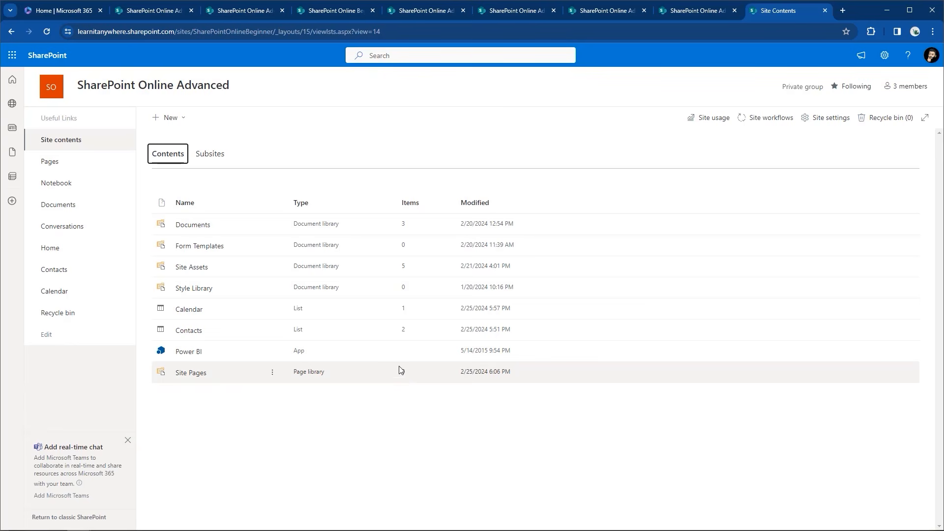
left_click(203, 376)
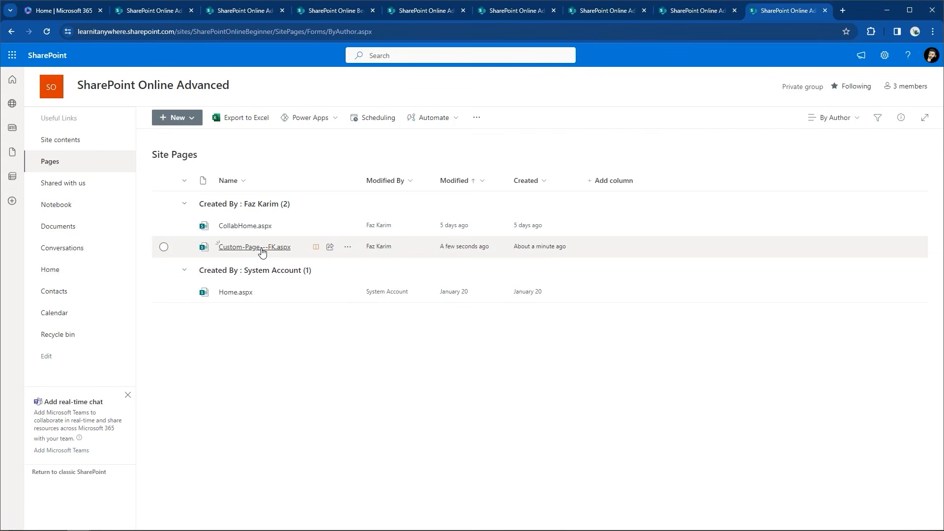
mouse_move(320, 249)
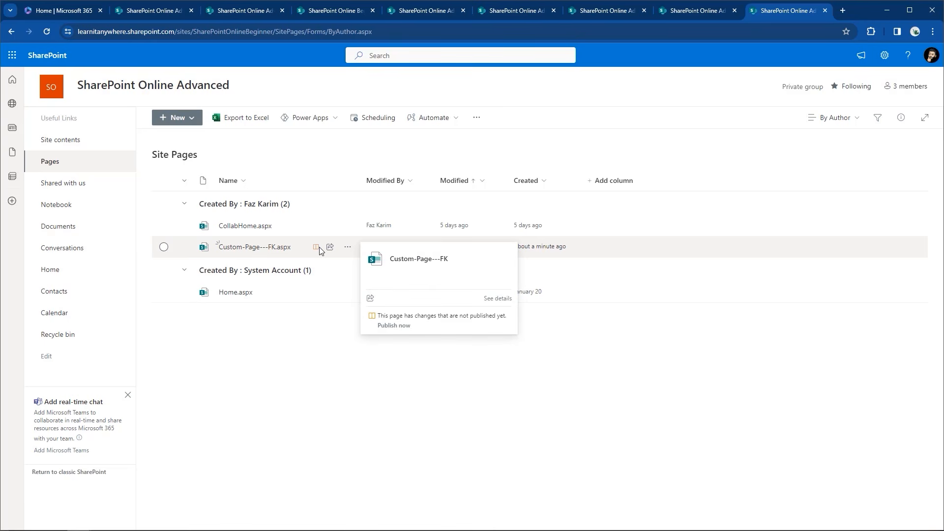
left_click(253, 248)
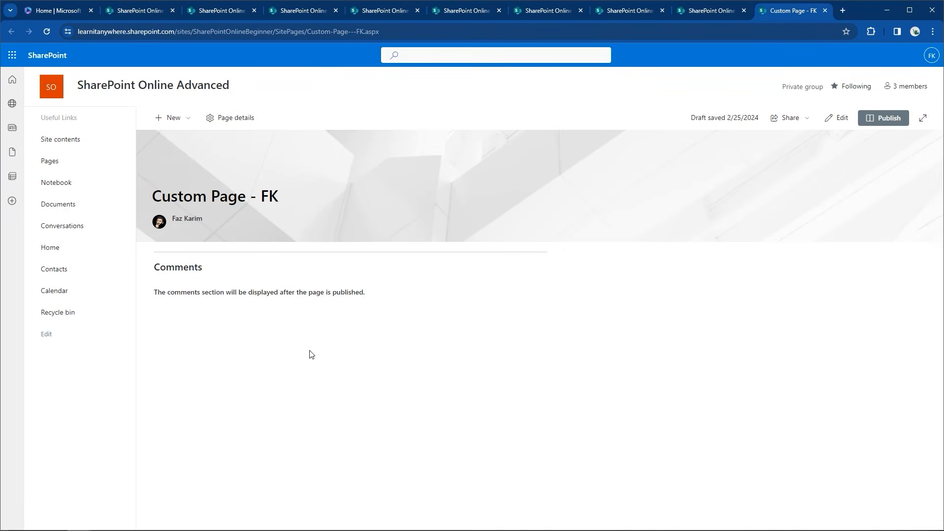
In edit mode, try the Plain and then Color block title area layouts
left_click(841, 126)
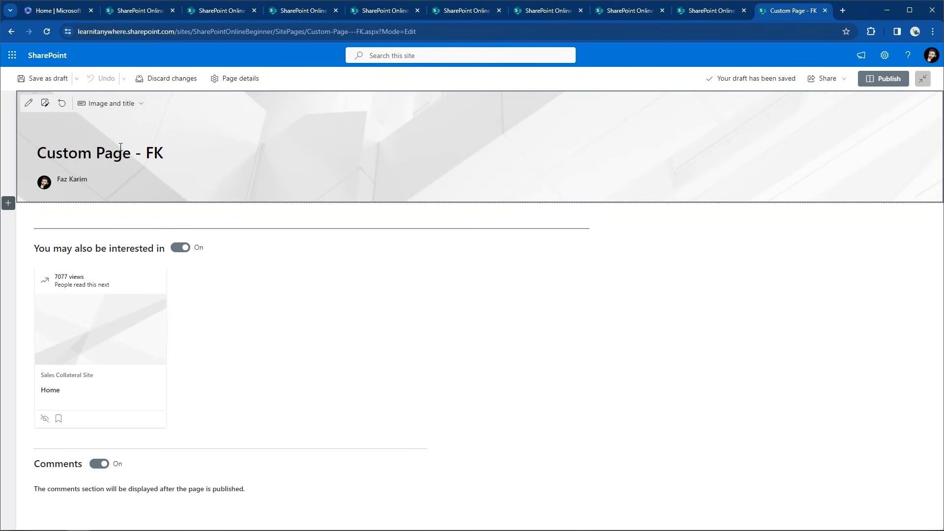
left_click(96, 153)
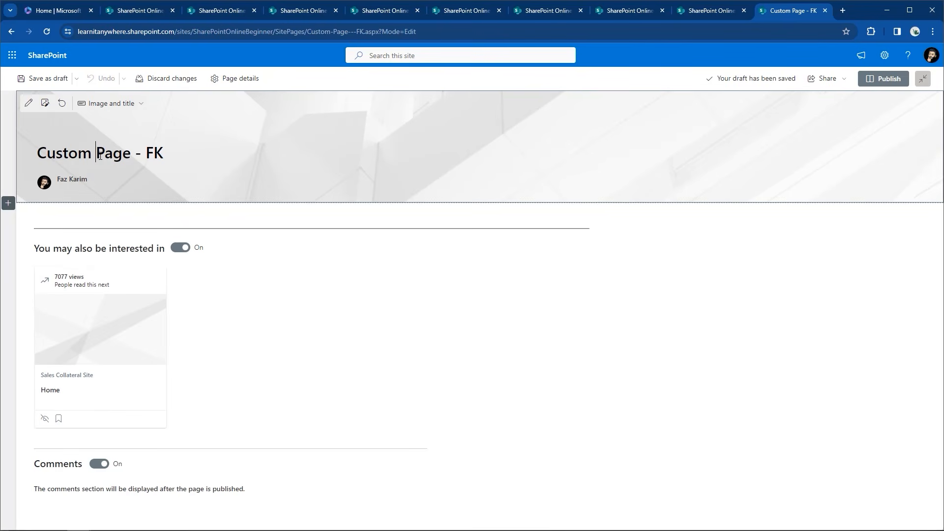
left_click(105, 105)
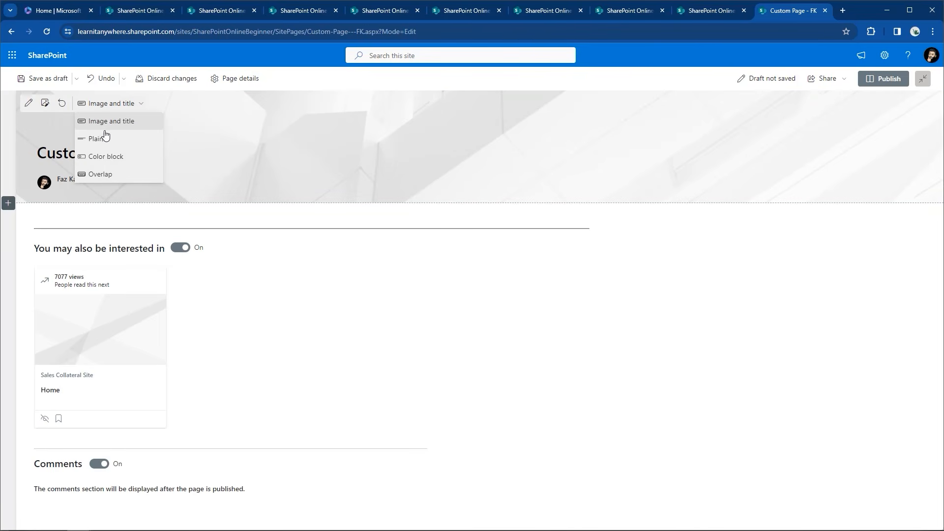
left_click(100, 148)
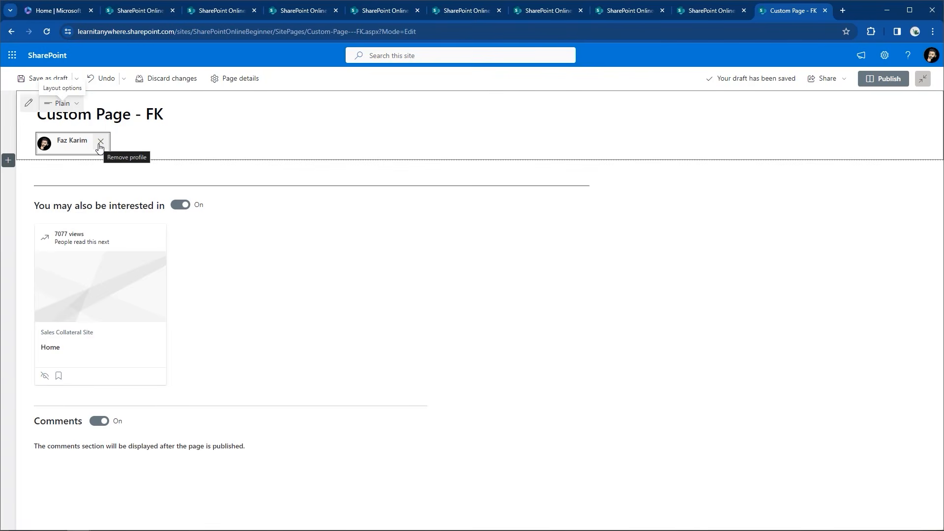
left_click(75, 104)
left_click(78, 159)
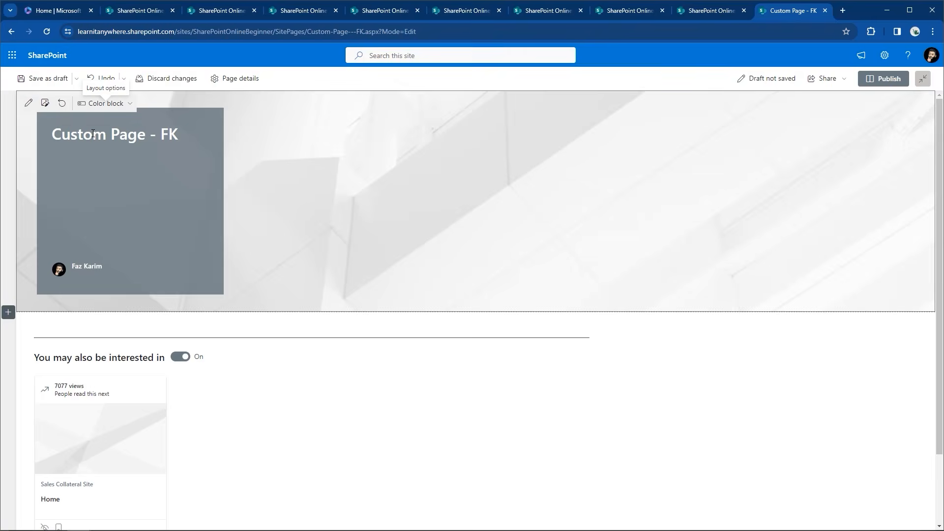
Dismiss the banner image picker, try Overlap, then set the title layout back to Plain
left_click(46, 104)
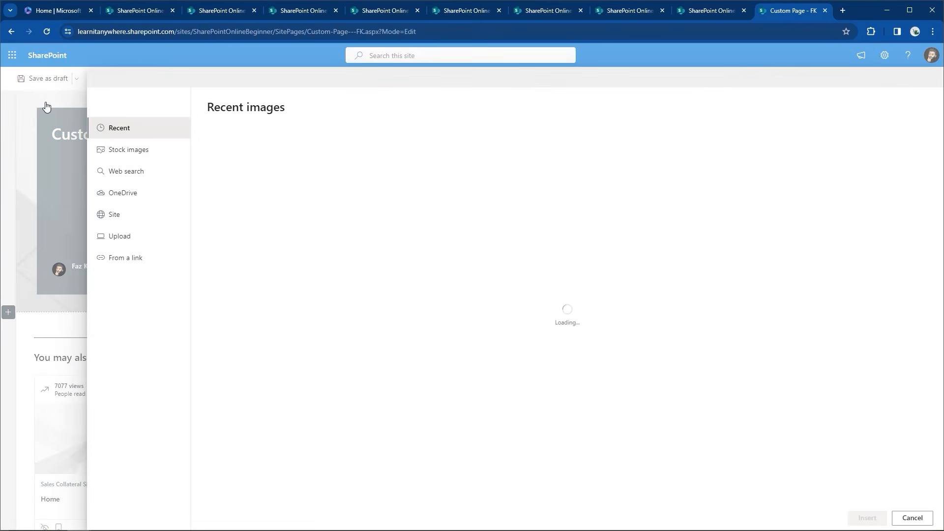
left_click(913, 518)
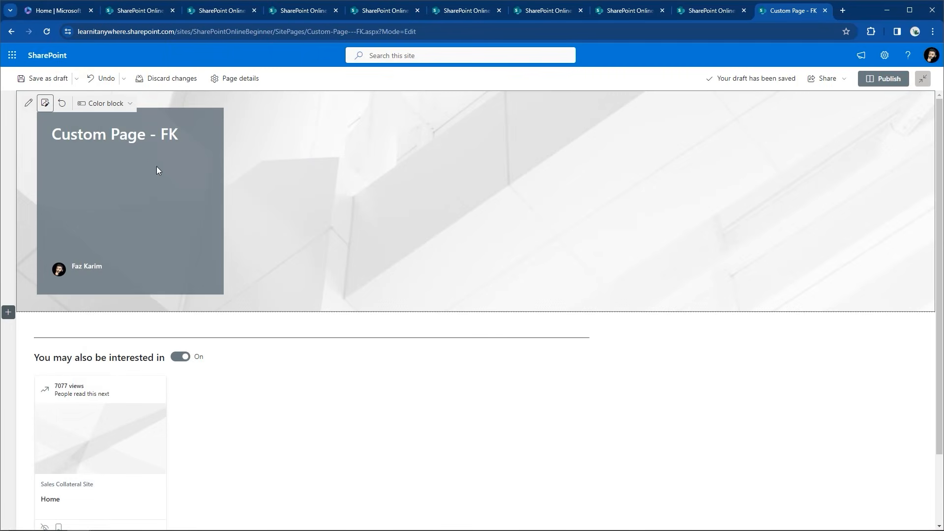
left_click(123, 103)
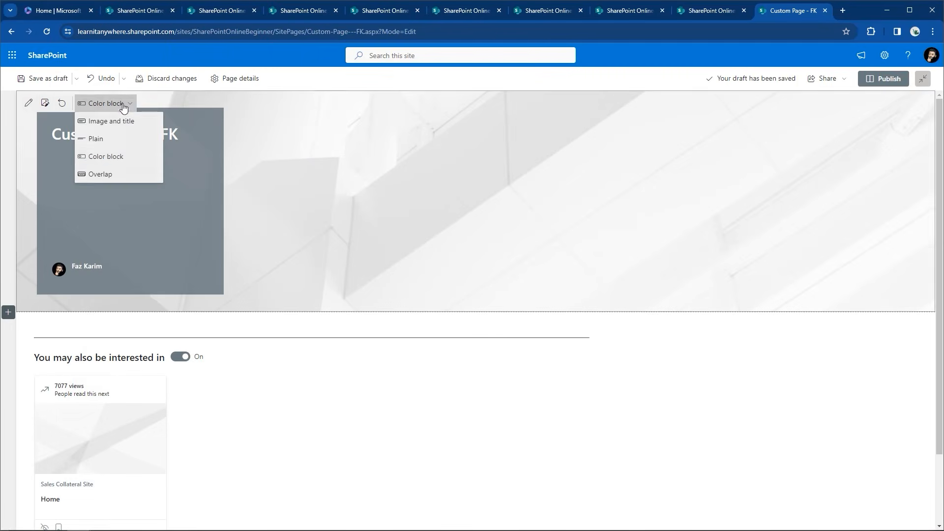
left_click(104, 174)
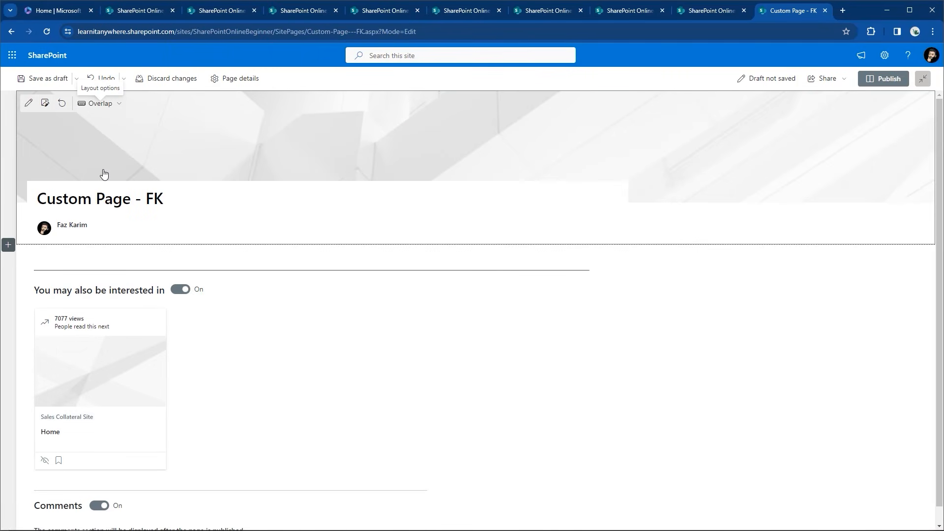
left_click(116, 104)
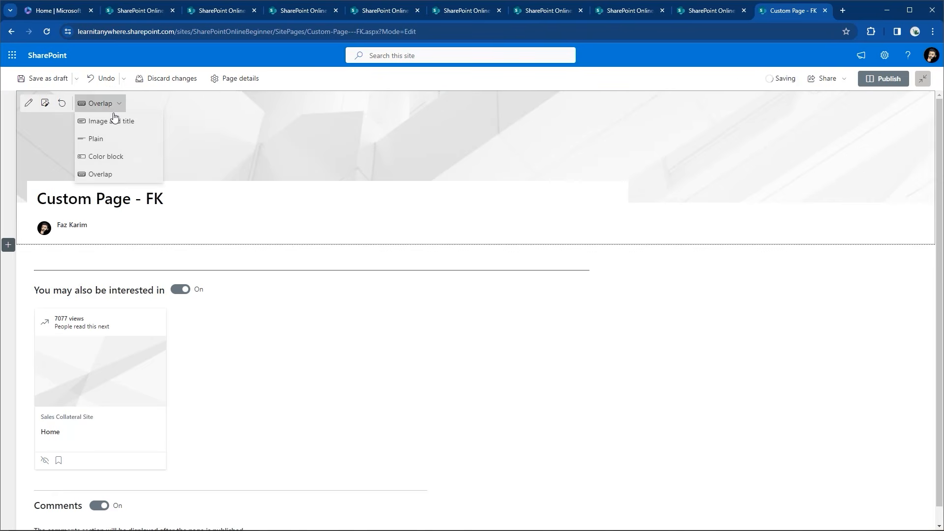
left_click(107, 141)
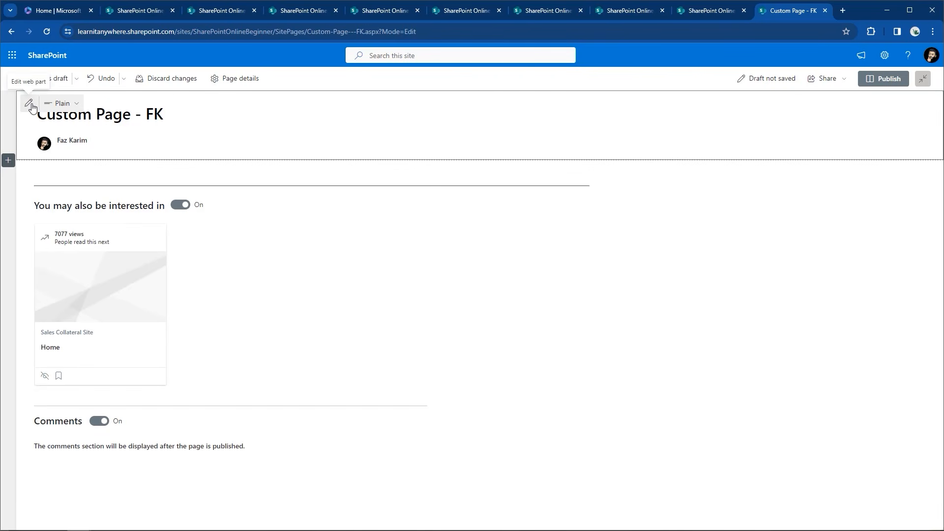
mouse_move(268, 167)
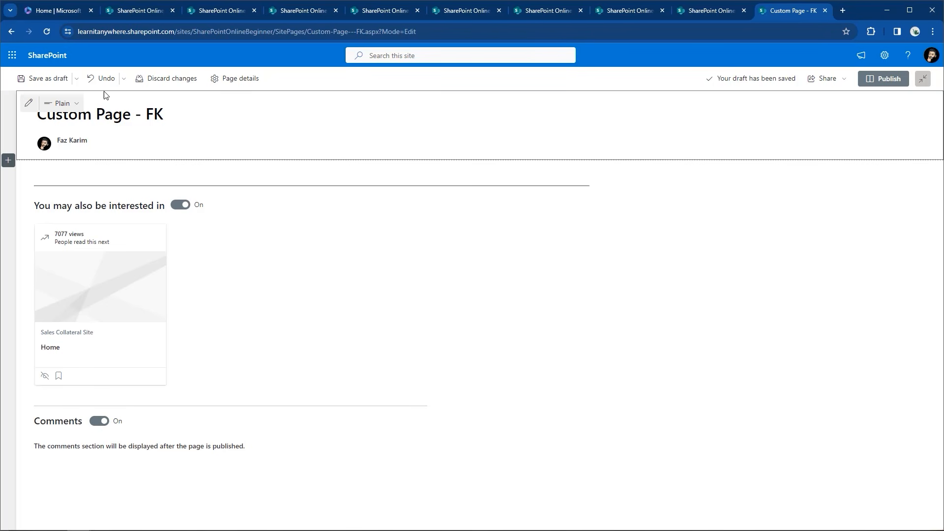
Switch the page's Comments toggle to Off, saving the draft before and after
left_click(56, 80)
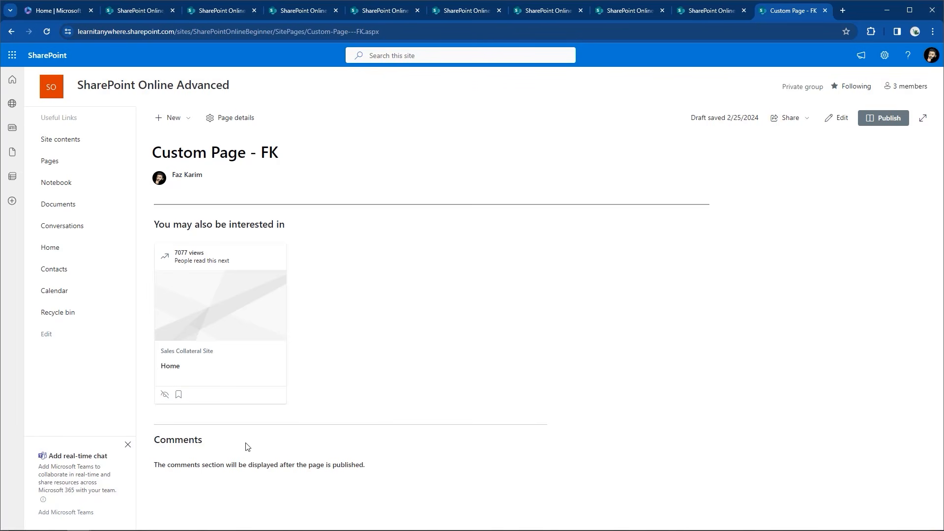
left_click(842, 119)
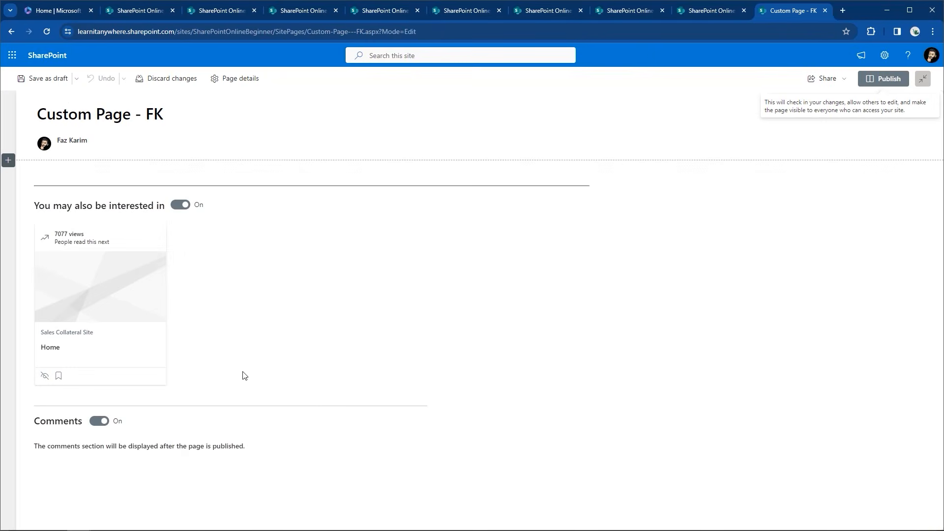
left_click(106, 422)
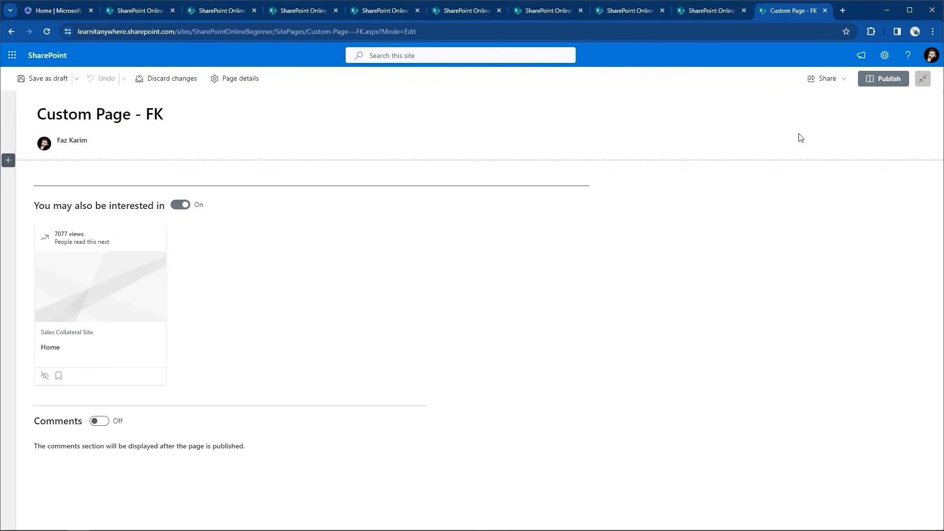
mouse_move(288, 112)
left_click(44, 79)
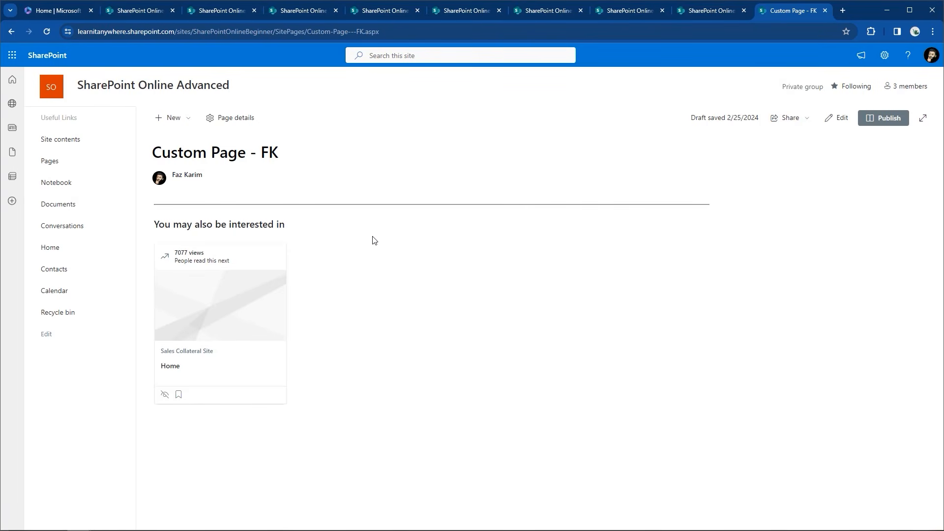
left_click(840, 119)
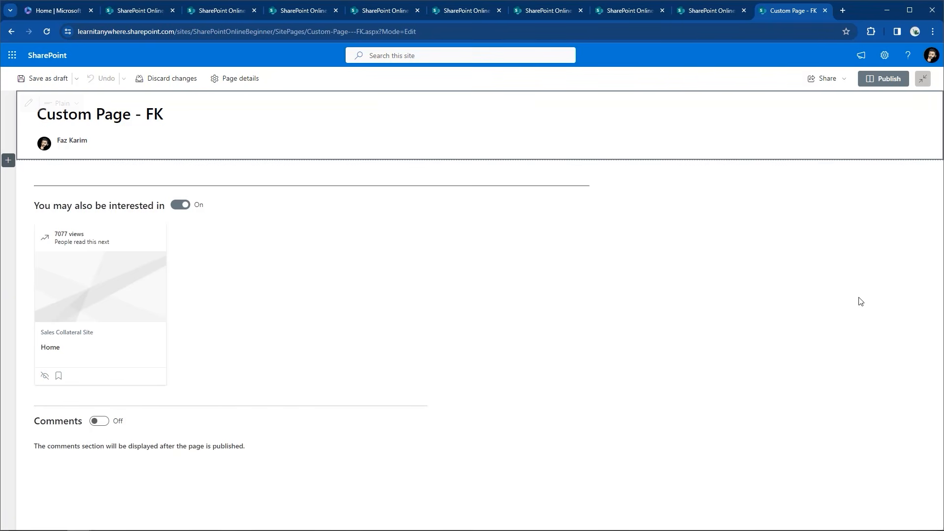
Browse section templates, add a one-column section, then delete it again
left_click(8, 160)
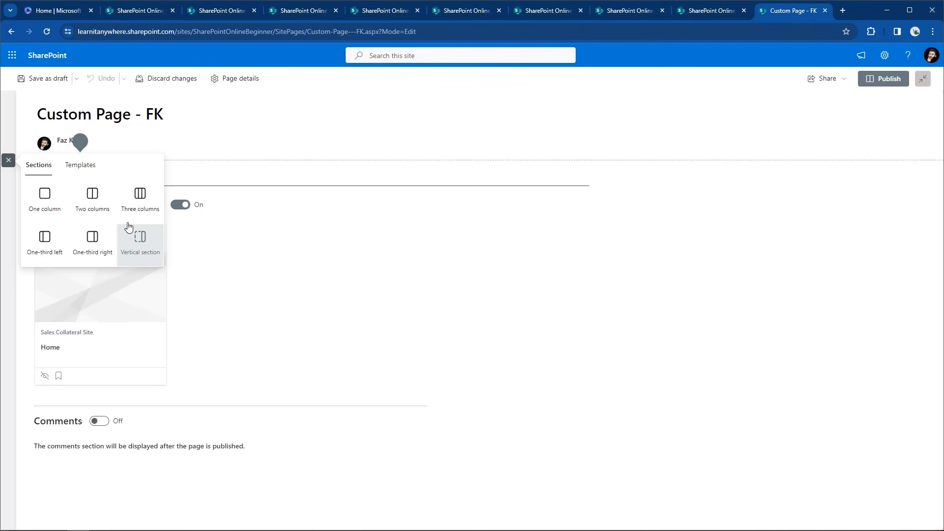
left_click(92, 171)
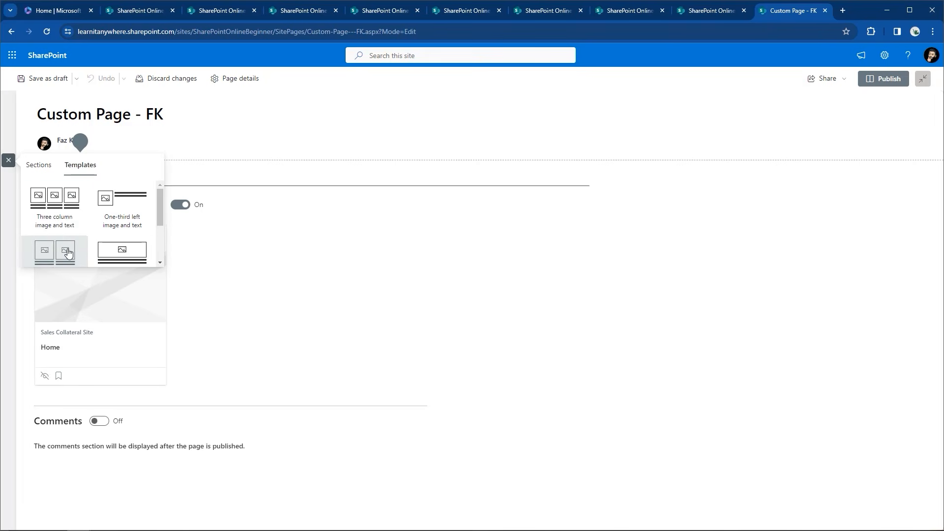
left_click(39, 172)
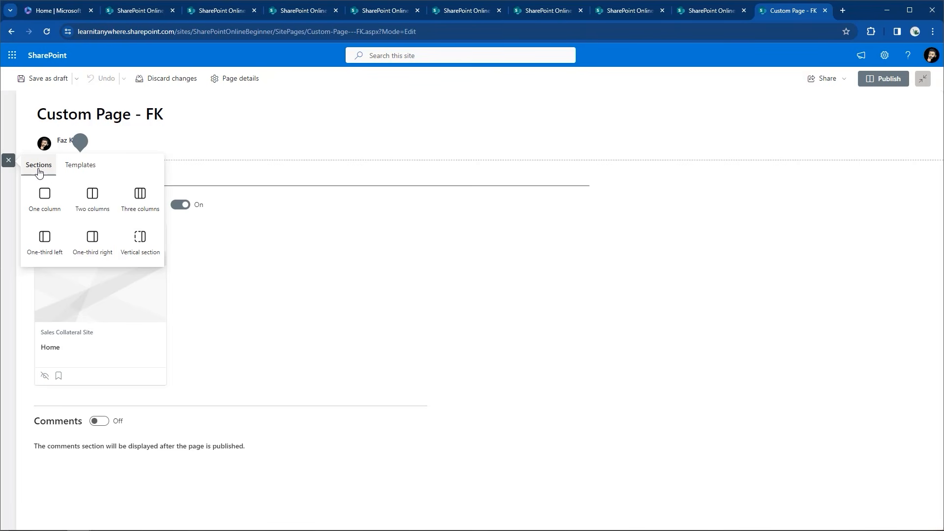
left_click(45, 202)
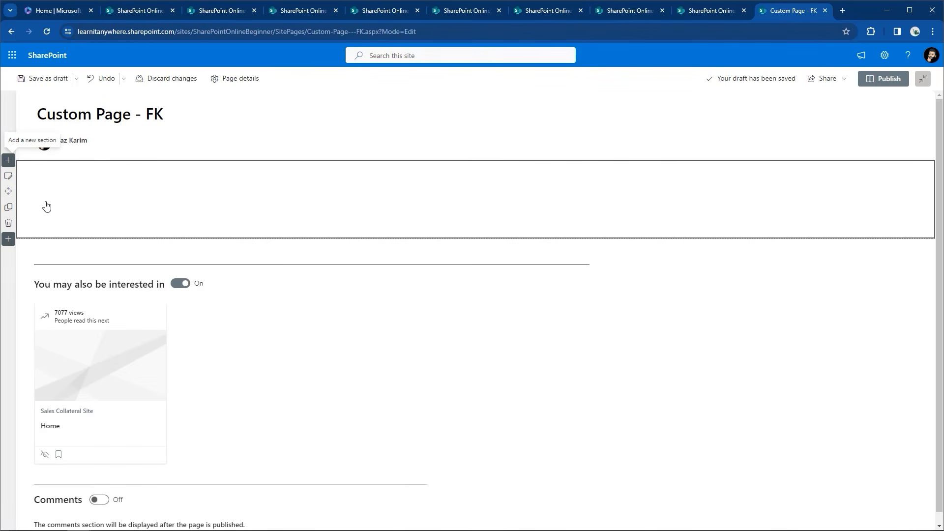
left_click(8, 226)
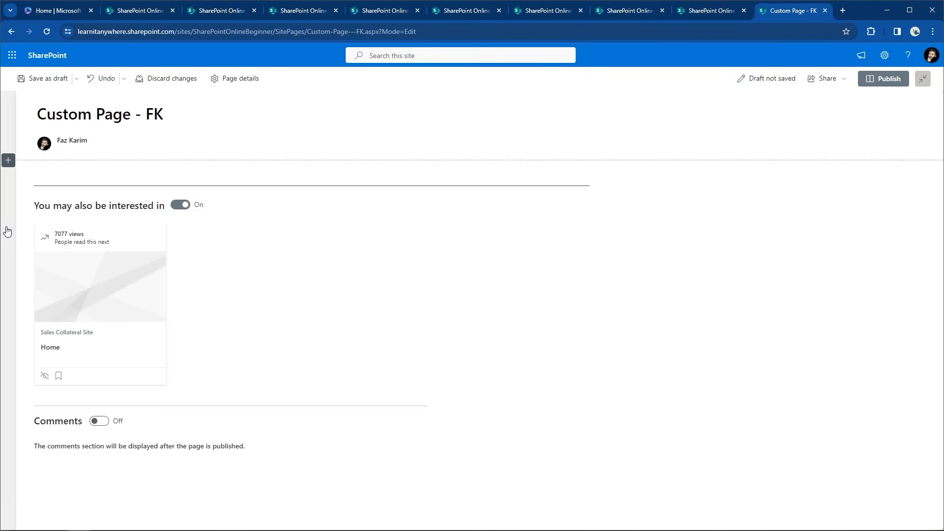
Insert a two-column section directly below the page title
left_click(8, 161)
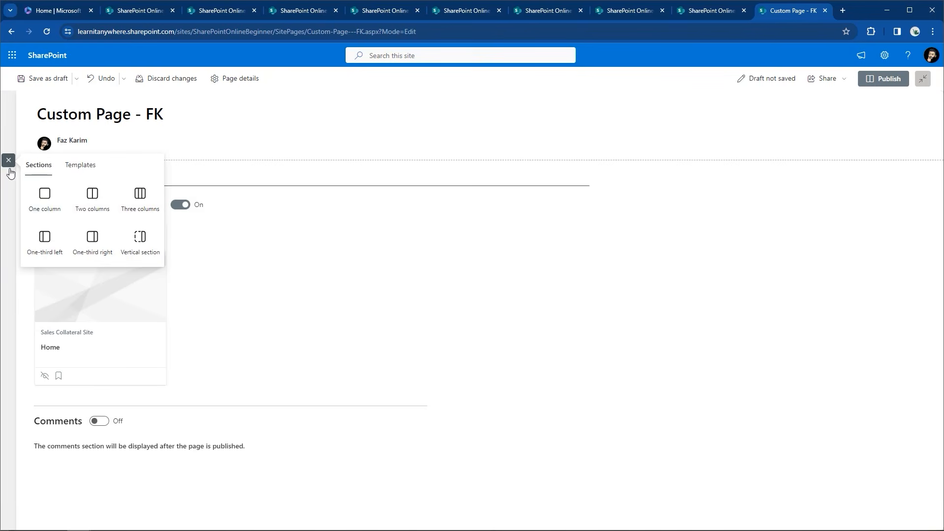
left_click(90, 205)
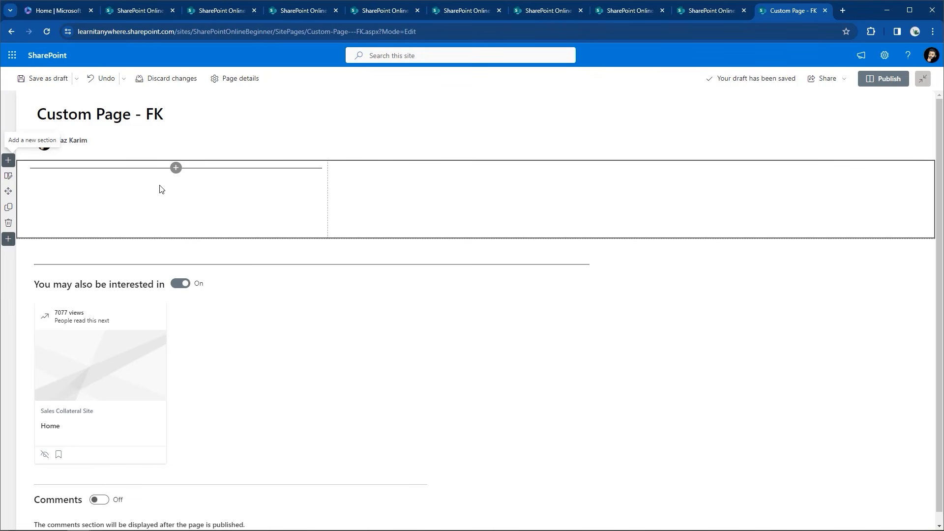
left_click(9, 177)
Make the section one column and collapsible with shading None, after trying three columns and swatches
left_click(918, 150)
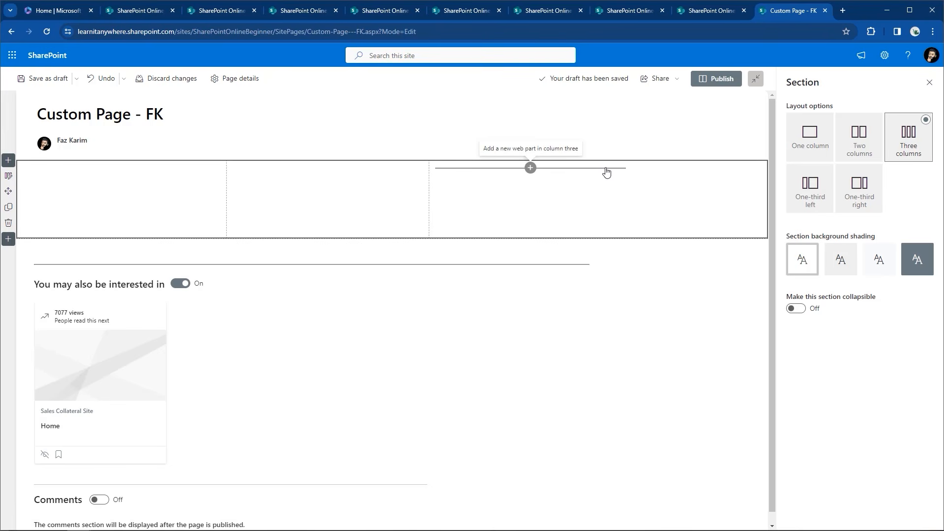
left_click(844, 268)
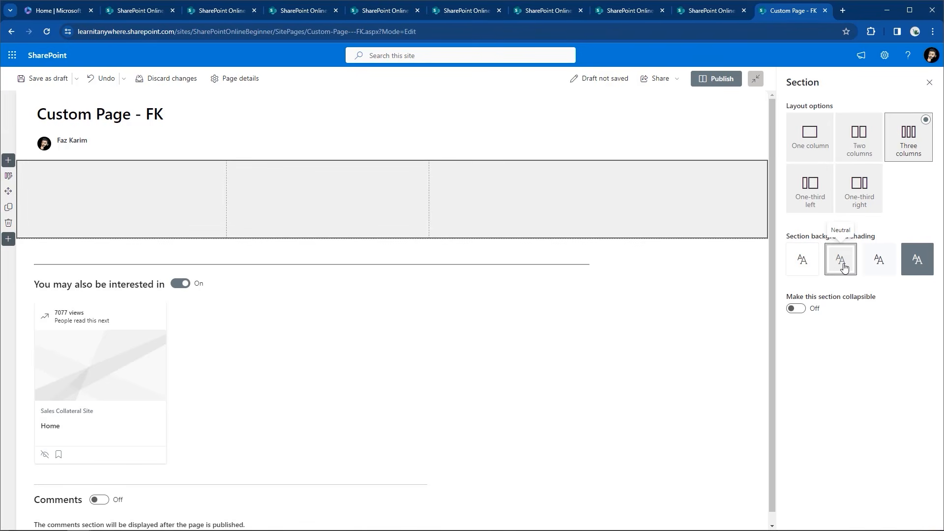
left_click(881, 268)
left_click(920, 269)
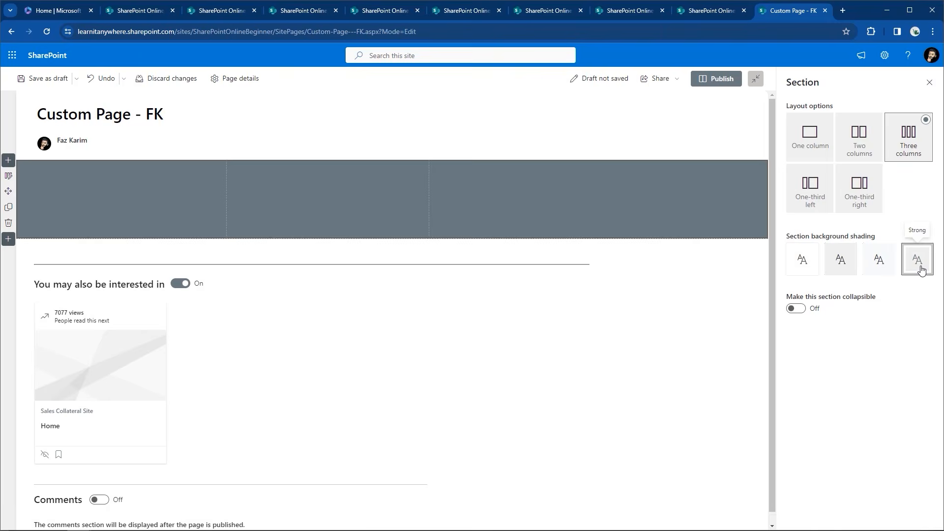
left_click(794, 270)
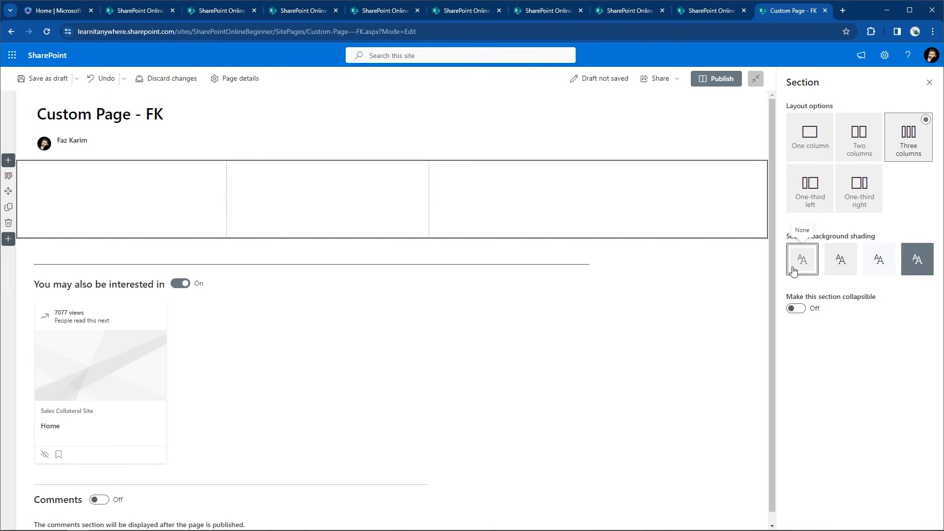
left_click(795, 309)
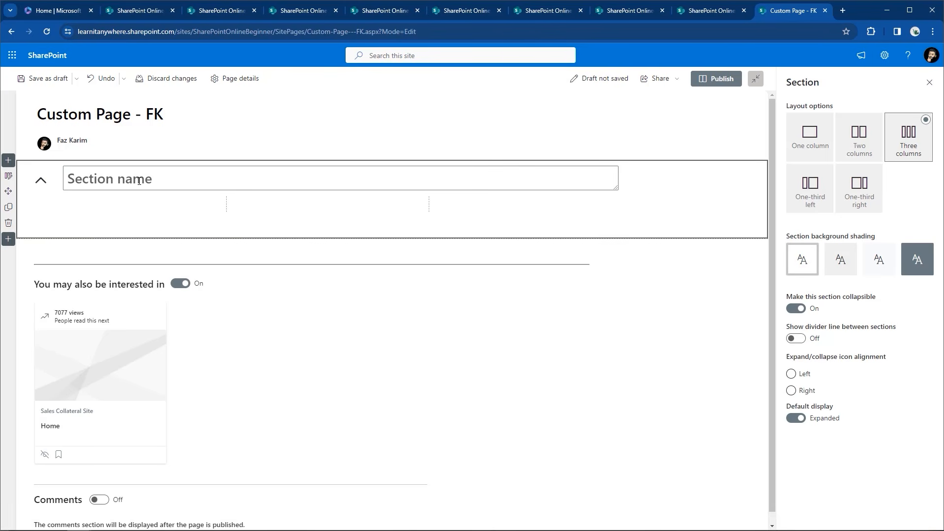
left_click(806, 134)
Name the first section 'One Column Section'
left_click(131, 179)
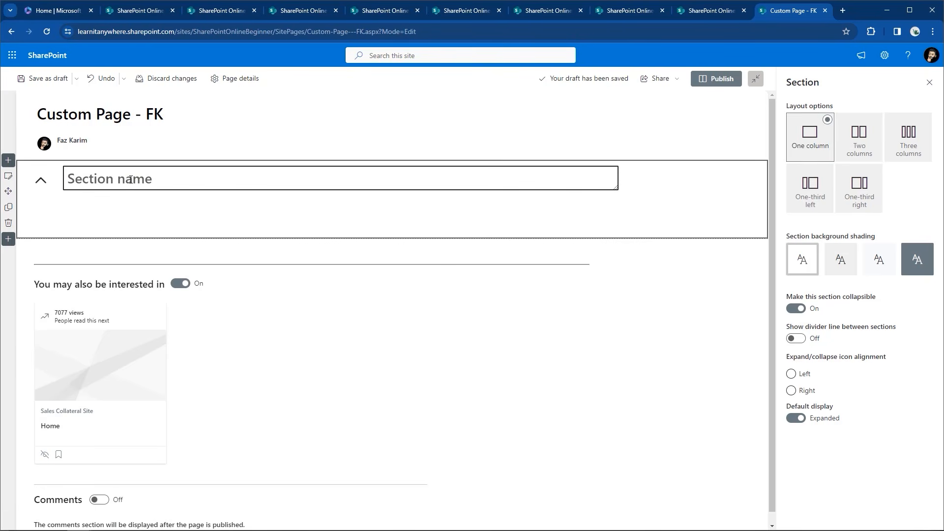
type("One Cil")
key("BackSpace")
key("BackSpace")
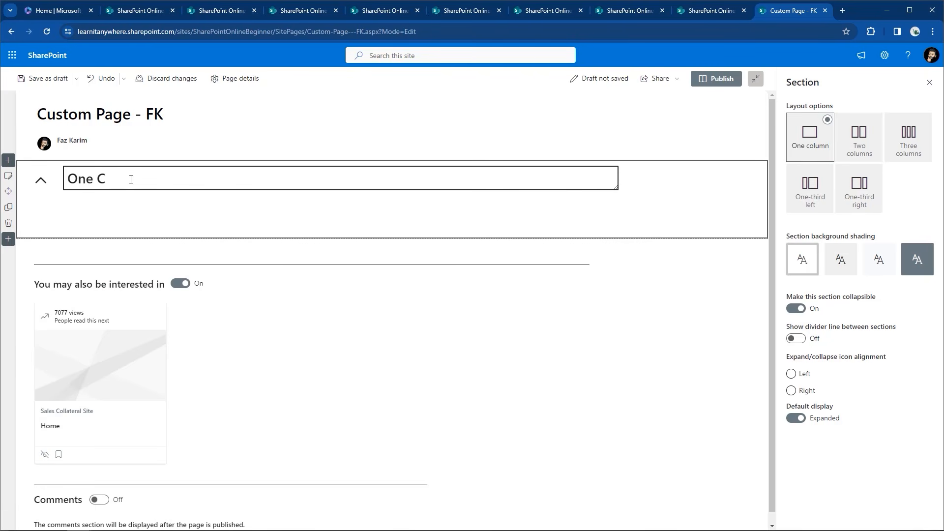
type("olumn Section")
Add a collapsible, Neutral-shaded two-column section named 'Two Column Section' below it
left_click(9, 242)
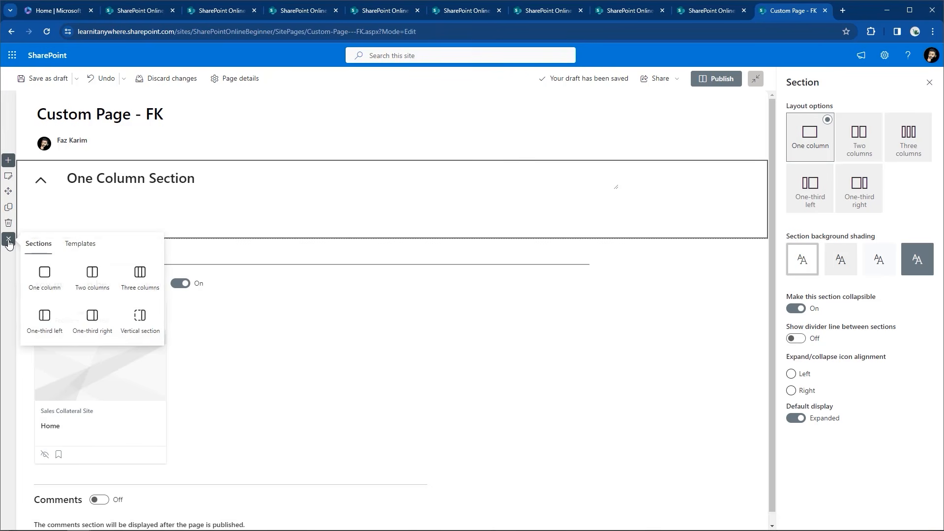
left_click(79, 282)
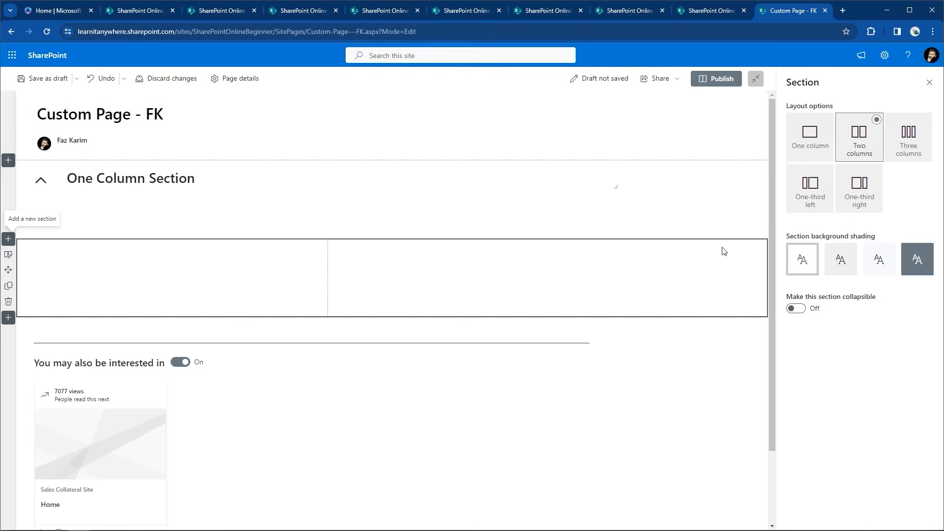
left_click(841, 259)
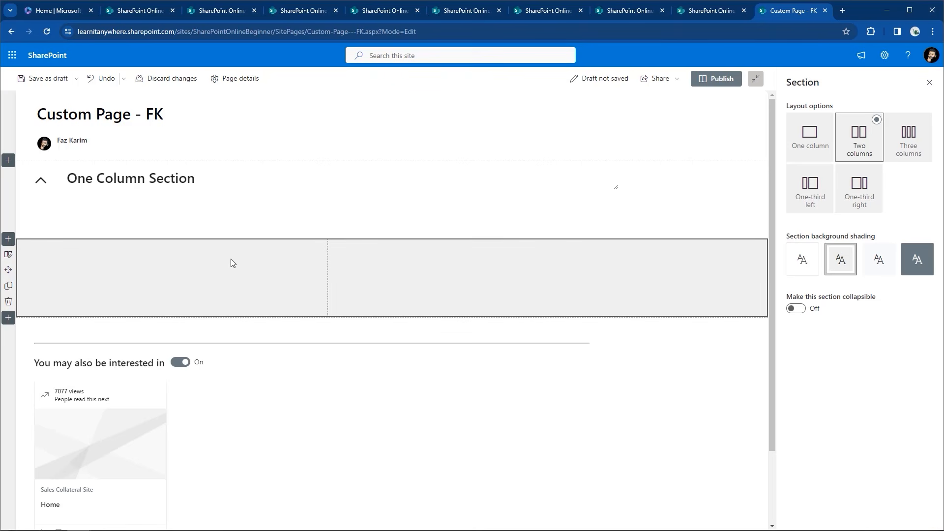
left_click(796, 309)
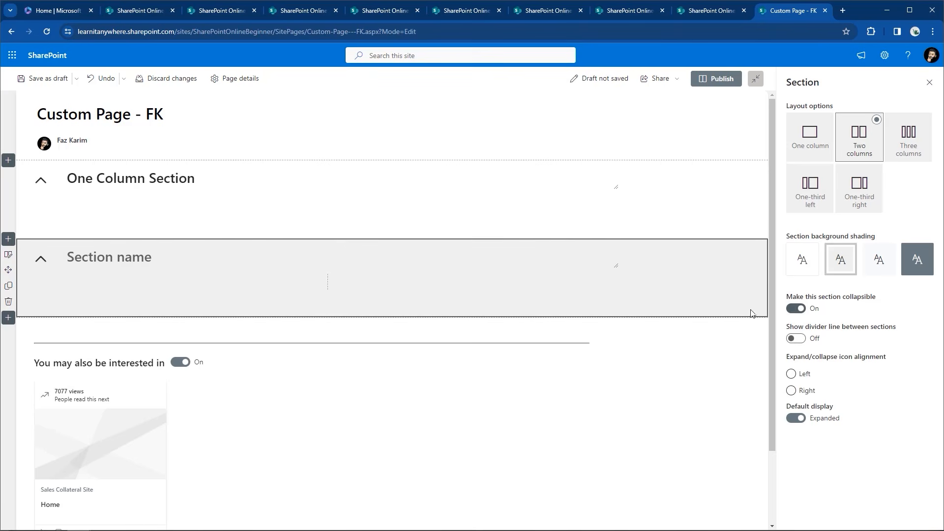
left_click(130, 257)
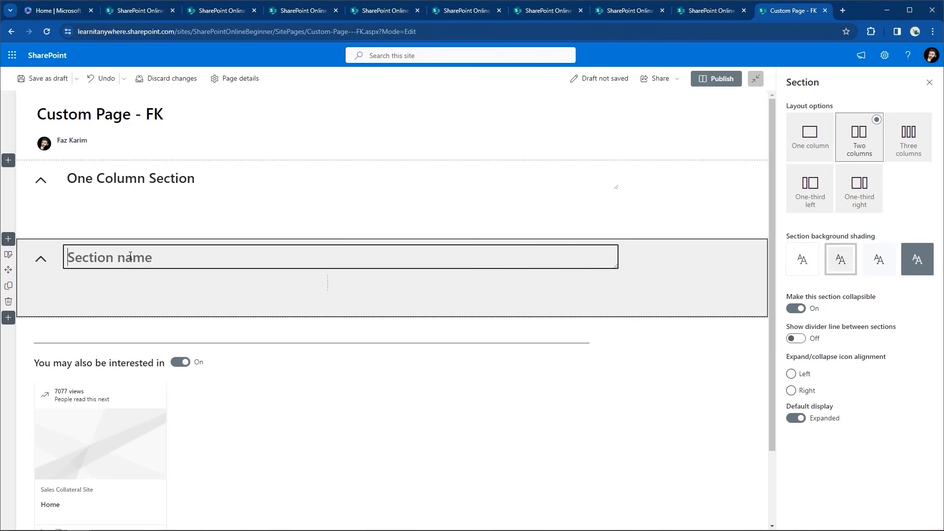
type("Two Column Section")
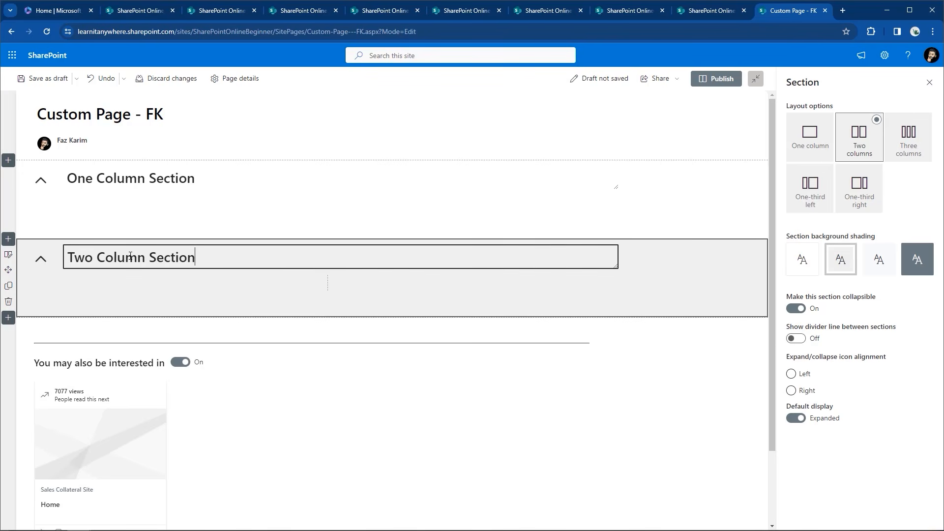
left_click(8, 318)
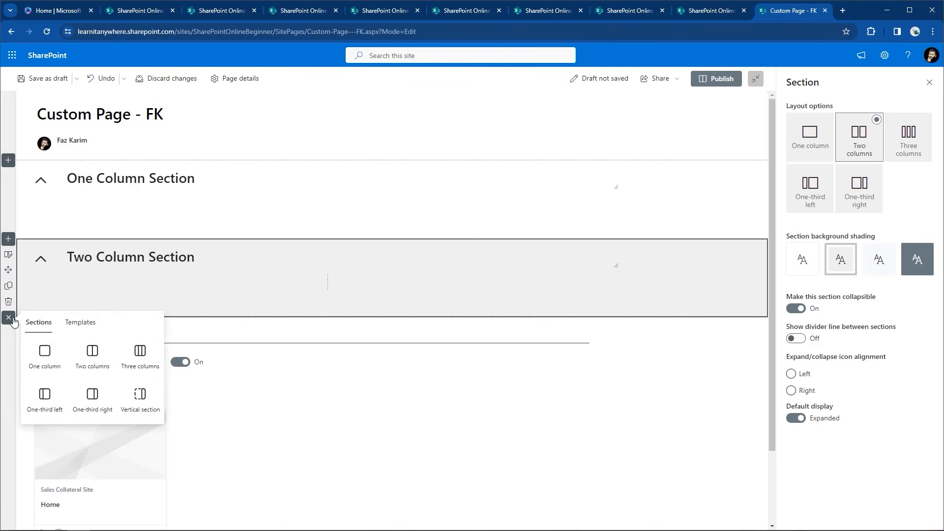
Add a collapsible three-column section with Soft shading, named 'Three Column Section'
left_click(148, 351)
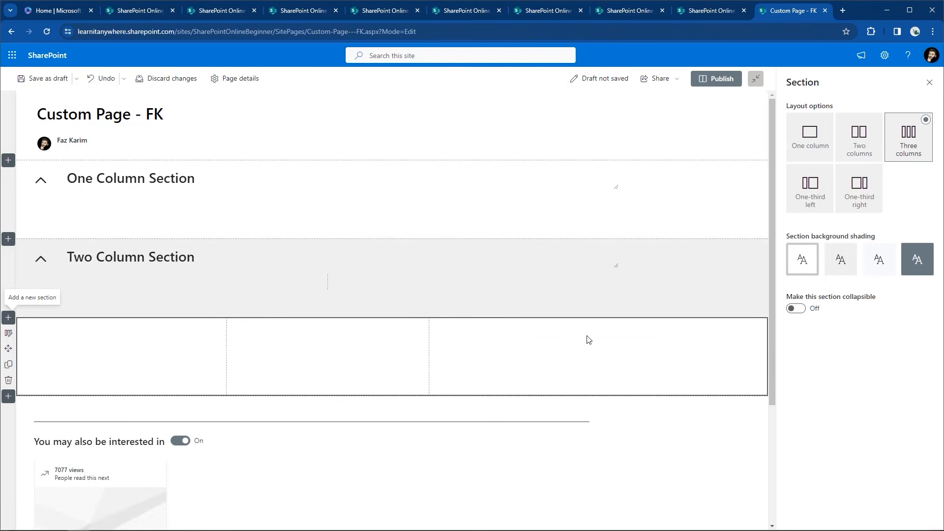
left_click(794, 309)
left_click(878, 261)
left_click(124, 335)
type("THree C")
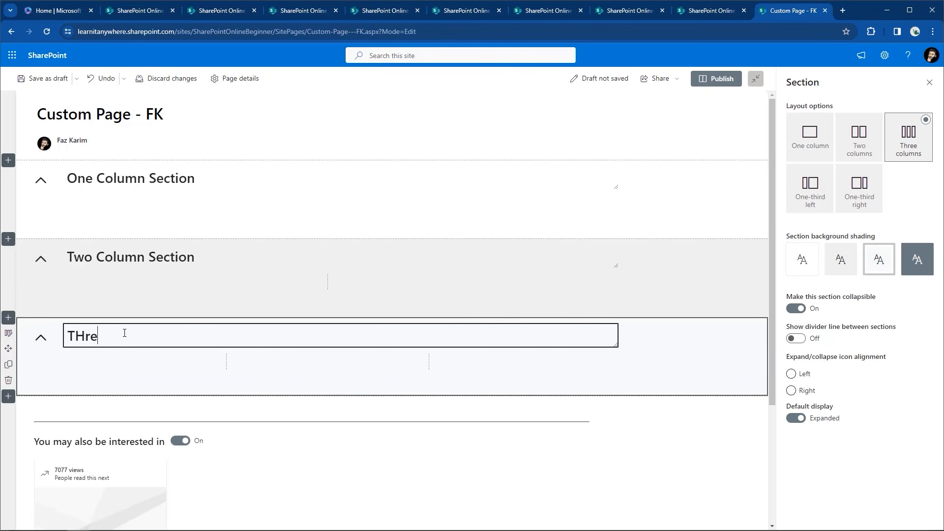
key("BackSpace")
key("BackSpace")
key("BackSpace")
key("BackSpace")
key("BackSpace")
key("BackSpace")
type("hree Column Section")
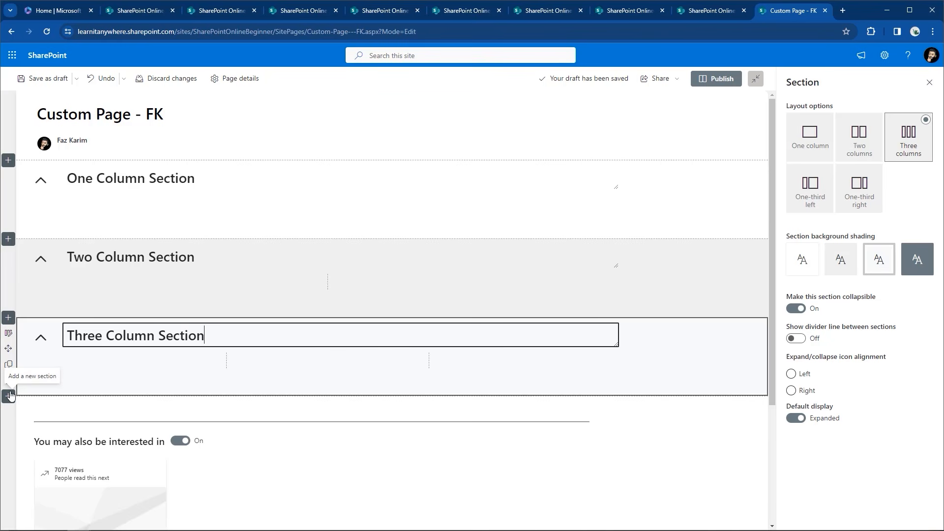
Drag the three sections around by their move handles to try different orders
left_click_drag(9, 349, 34, 170)
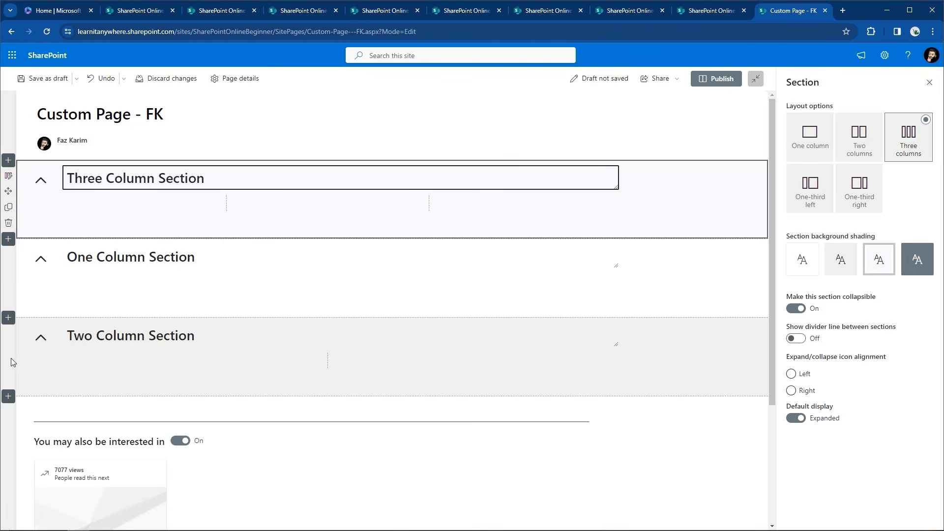
left_click(33, 353)
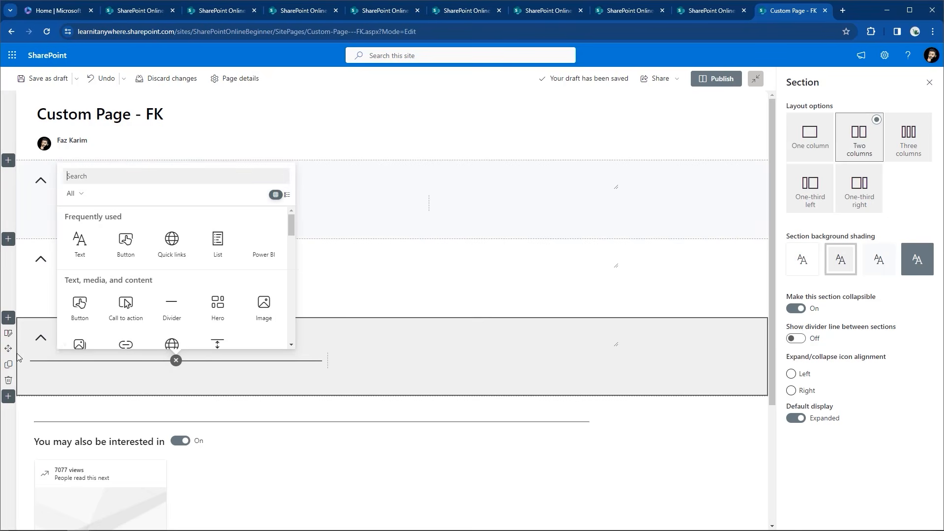
left_click_drag(8, 348, 13, 396)
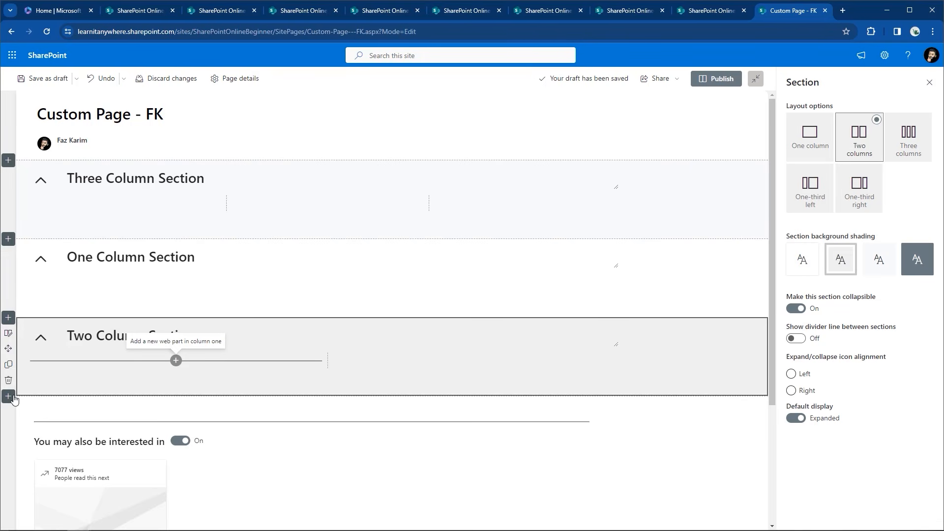
left_click_drag(8, 348, 46, 208)
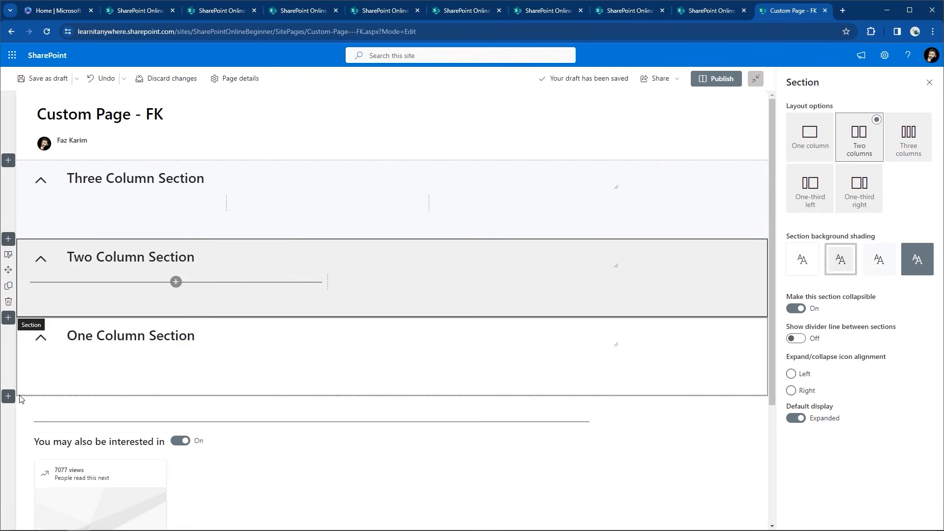
left_click(10, 361)
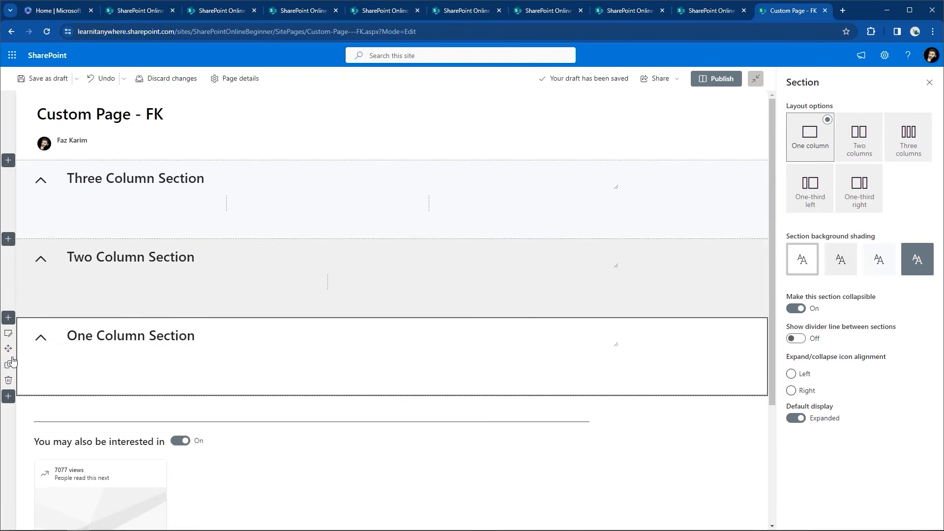
left_click_drag(9, 349, 107, 167)
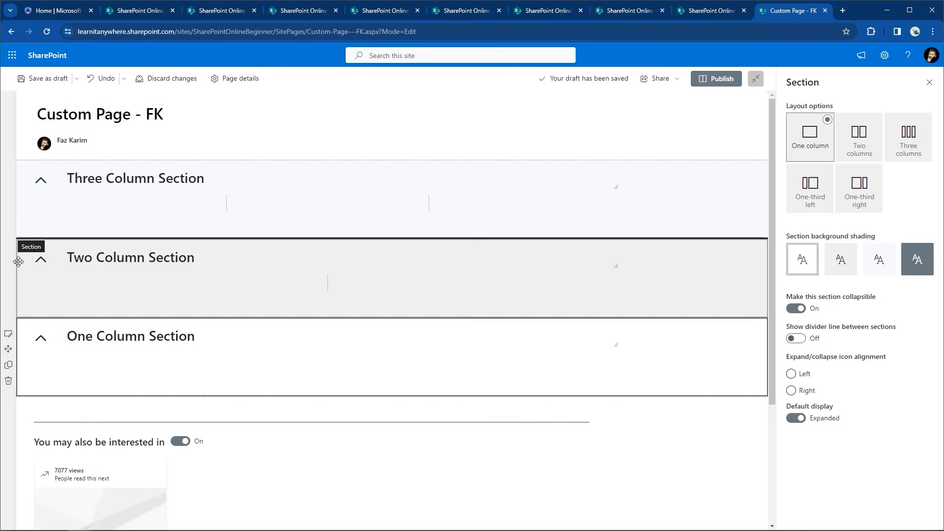
left_click_drag(12, 344, 199, 181)
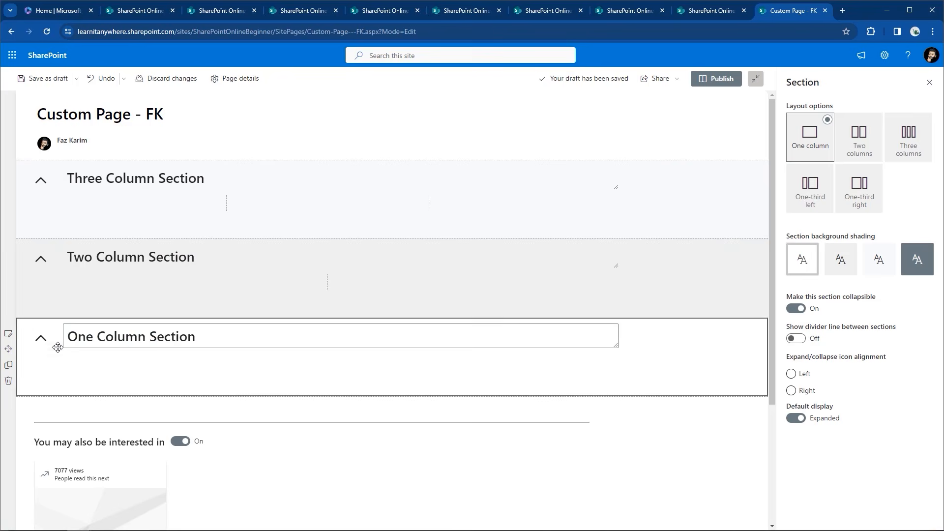
Undo the last two moves to restore One, Two, Three order and save the draft
key("ctrl+z")
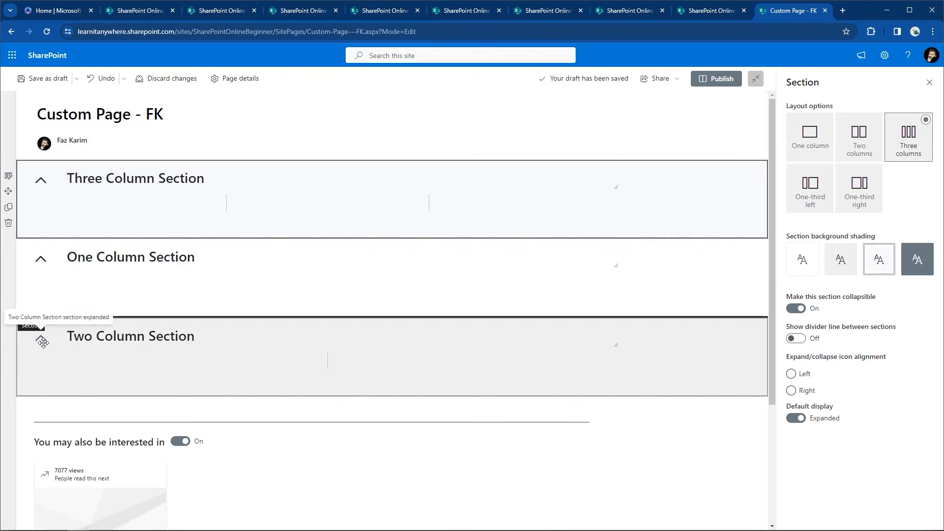
key("ctrl+z")
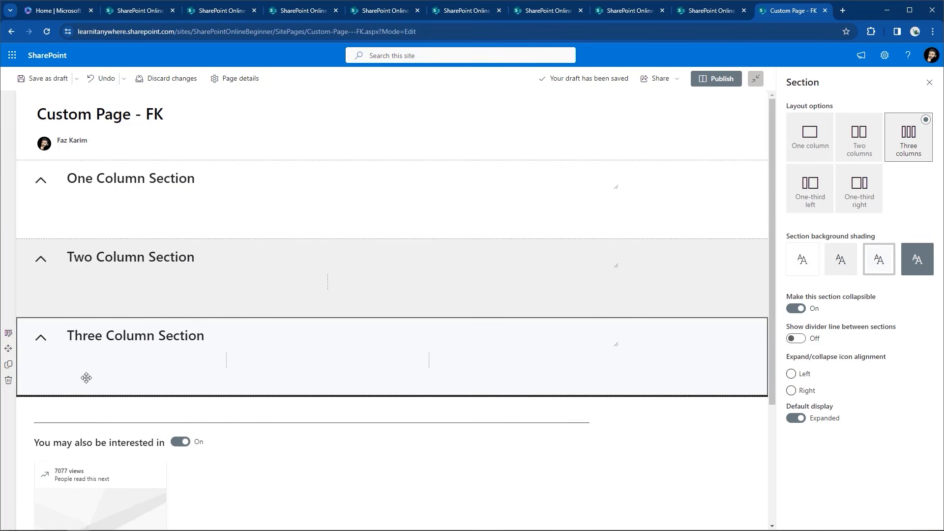
left_click(48, 81)
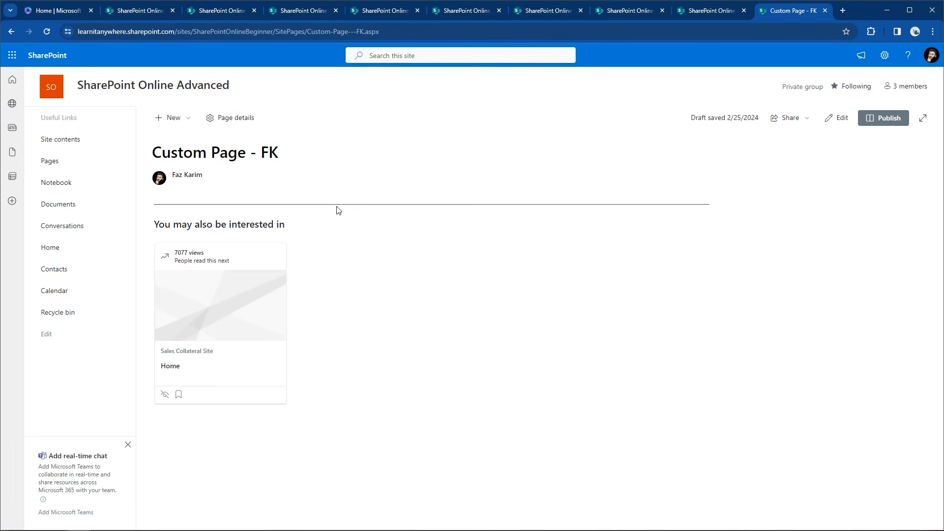
Confirm the title layout stays Plain and save Custom Page - FK as a draft
left_click(838, 118)
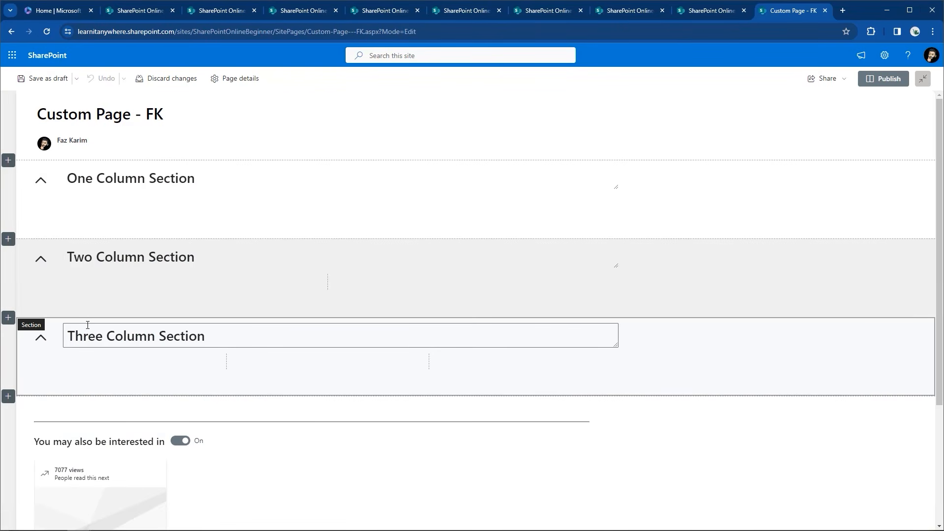
key("ctrl+2")
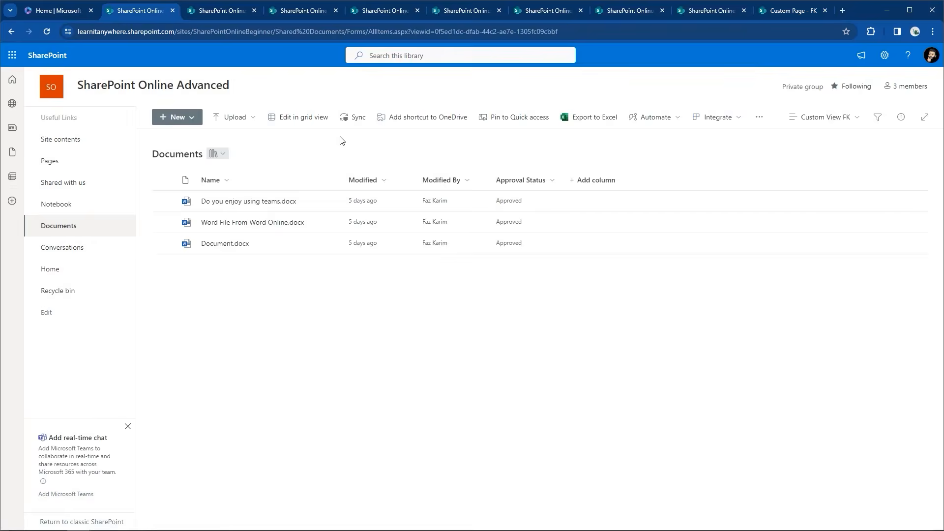
left_click(786, 12)
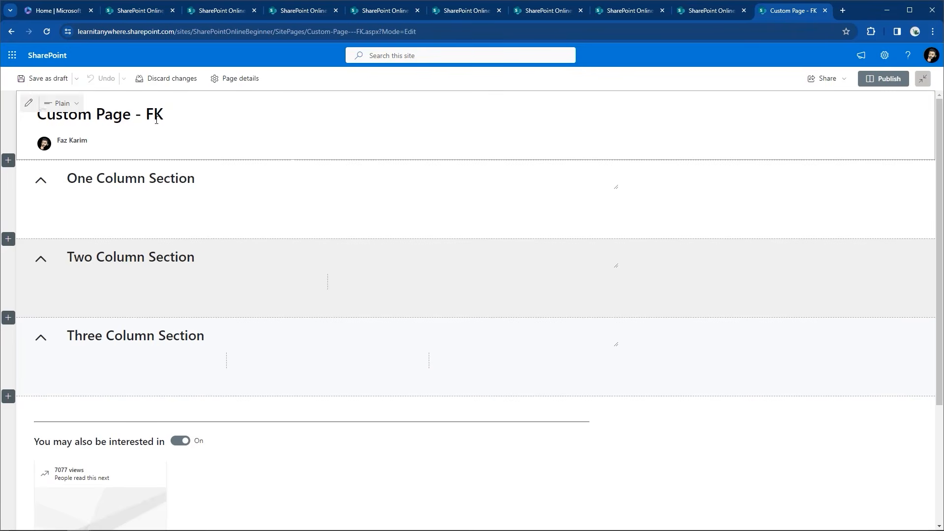
left_click(69, 103)
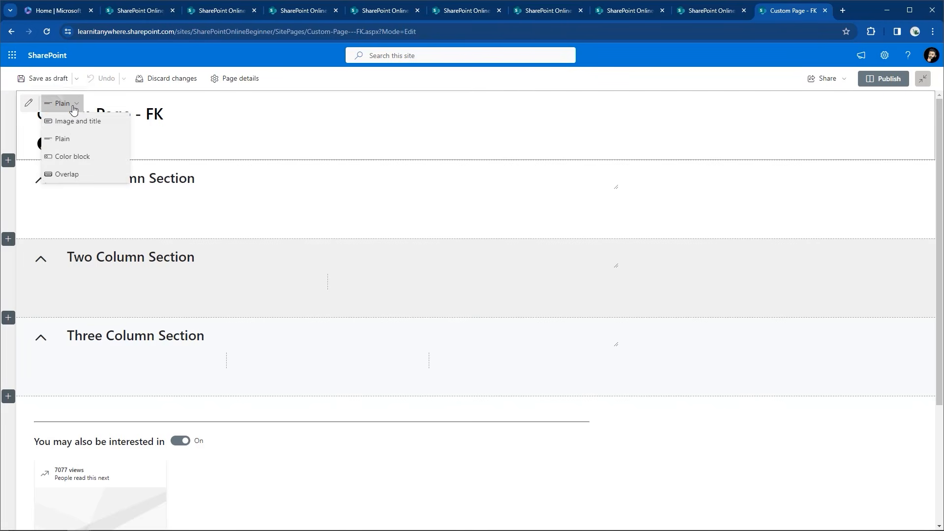
left_click(74, 104)
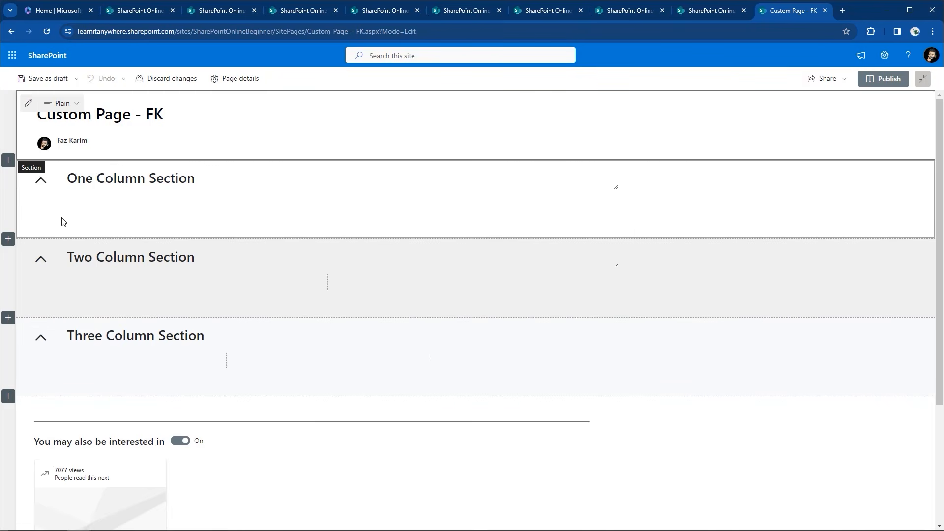
mouse_move(318, 203)
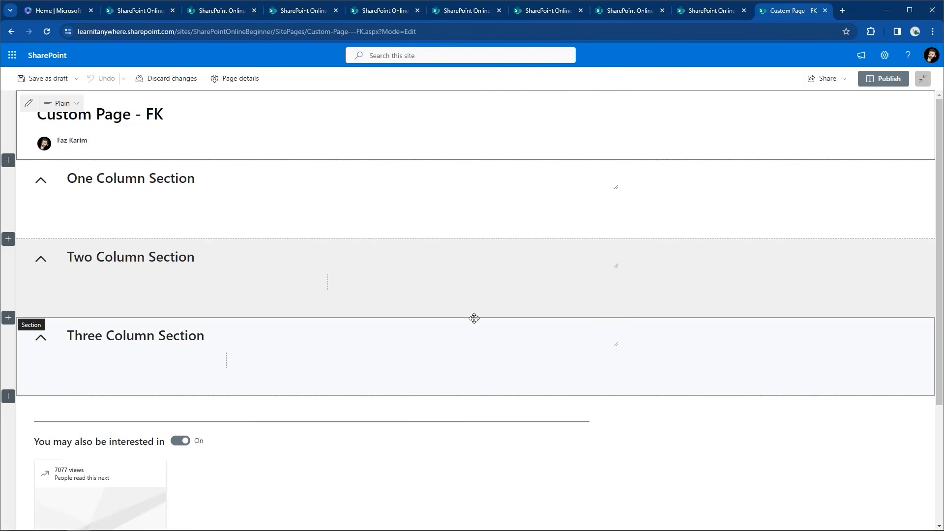
left_click(31, 80)
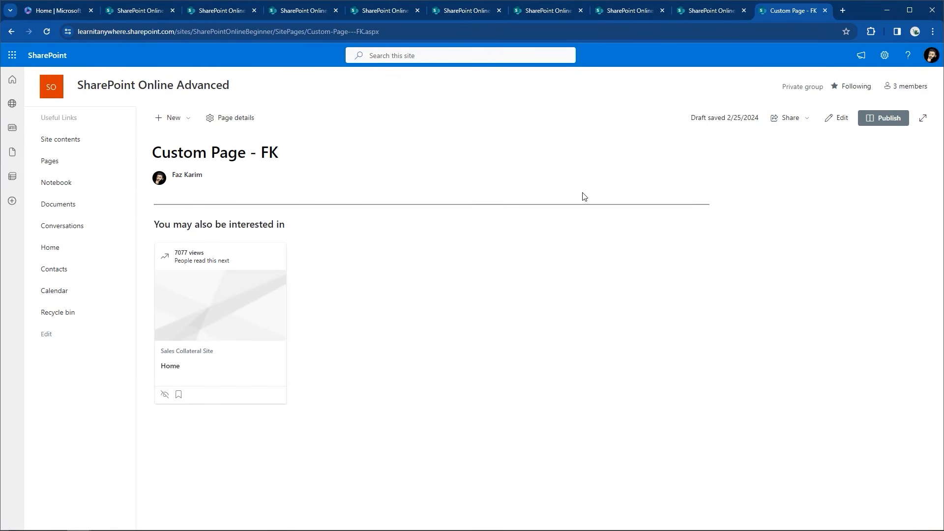
Return Custom Page - FK to edit mode, showing its three empty column sections
left_click(837, 118)
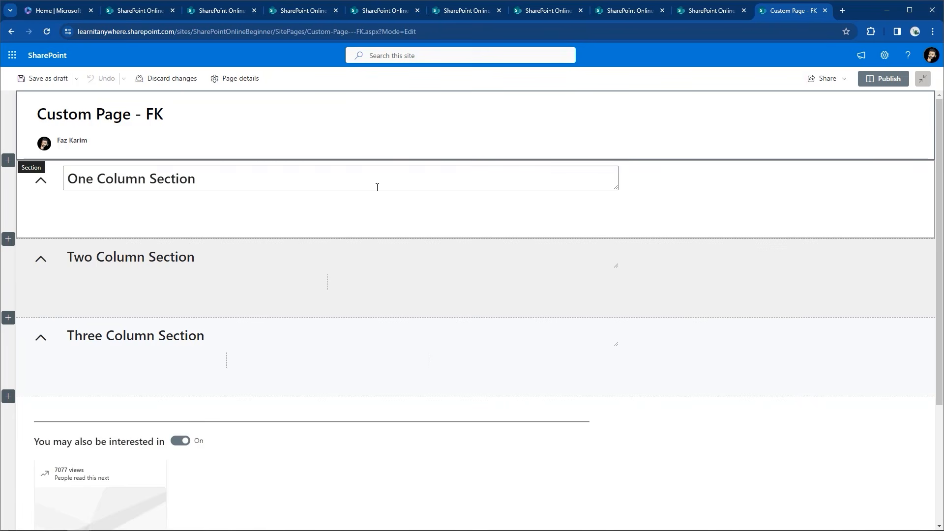
mouse_move(332, 208)
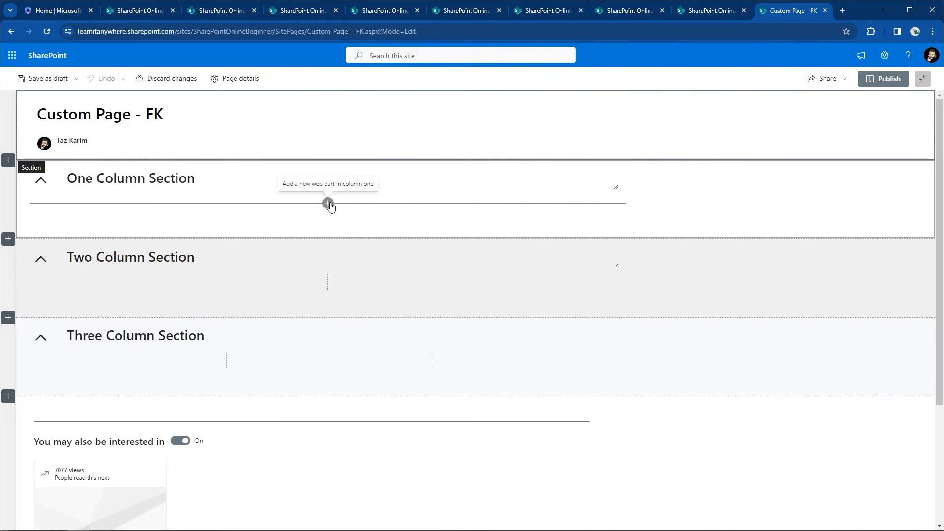
Add a Text web part reading 'This webpart allows me to use text editing tools in a textbox.'
left_click(328, 203)
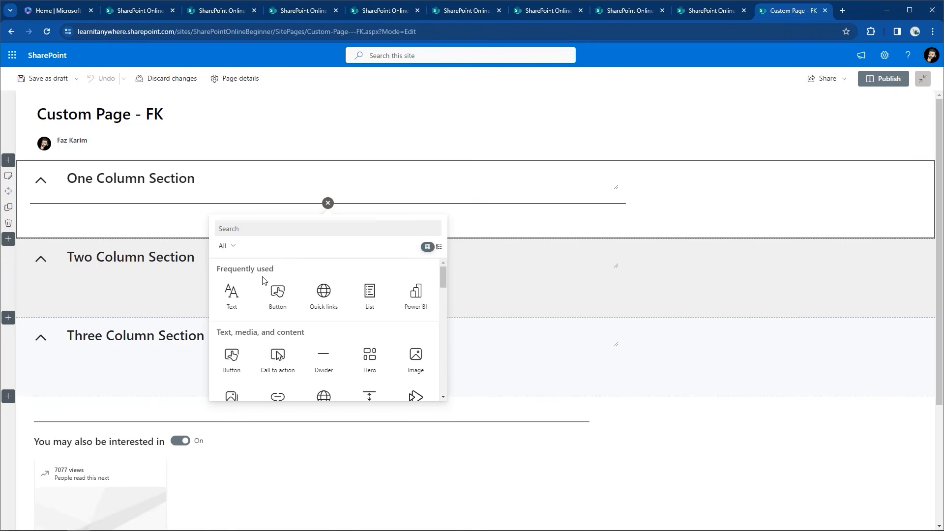
left_click(246, 301)
type("This")
key("BackSpace")
key("BackSpace")
key("BackSpace")
type("his webpart allows me to usre")
key("BackSpace")
key("BackSpace")
key("BackSpace")
type("e text")
type(" editing tools in")
type(" a tex")
type("tbix")
key("BackSpace")
key("BackSpace")
type("ox.")
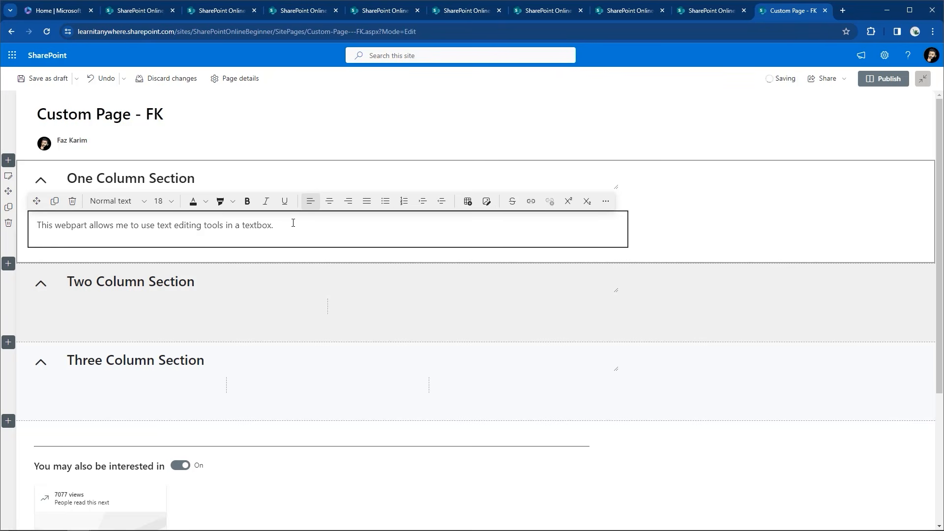
mouse_move(310, 257)
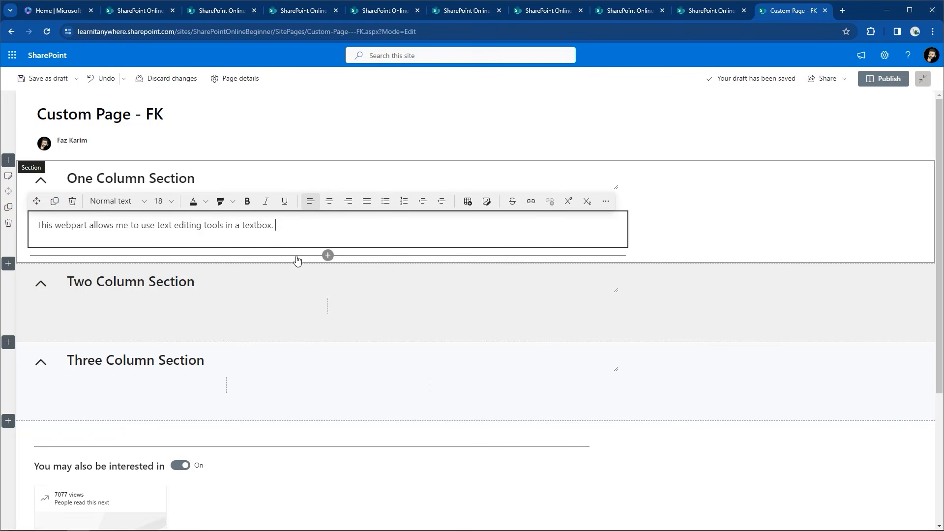
Insert a Quick links web part beneath the text web part and bring up its layout options
left_click(328, 255)
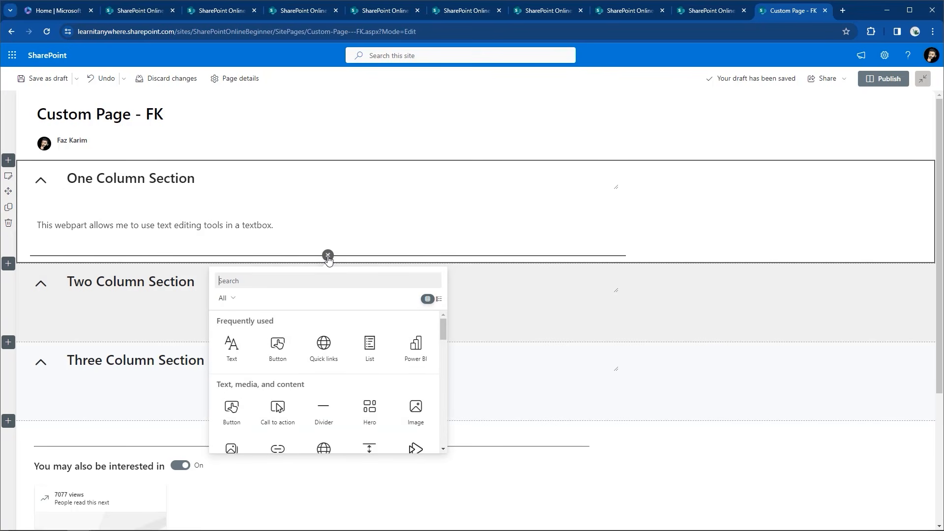
scroll(327, 260, "down", 1)
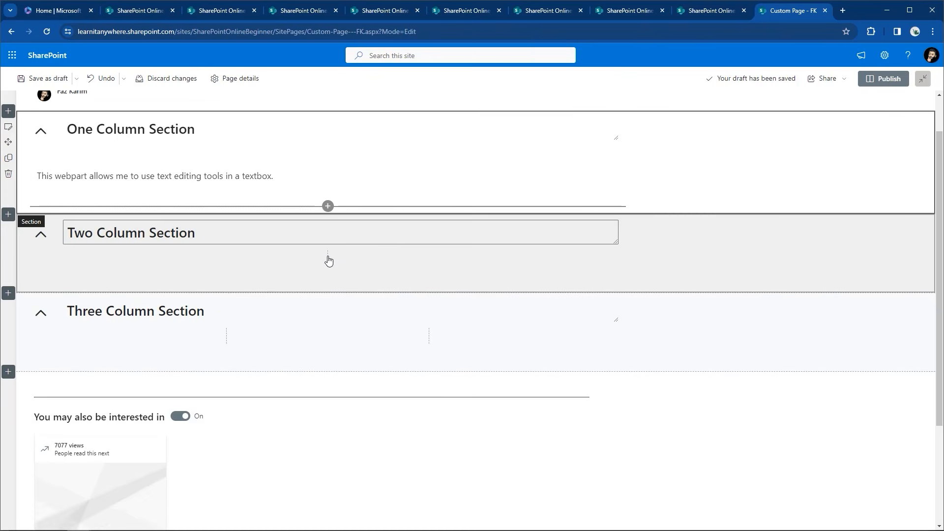
left_click(329, 205)
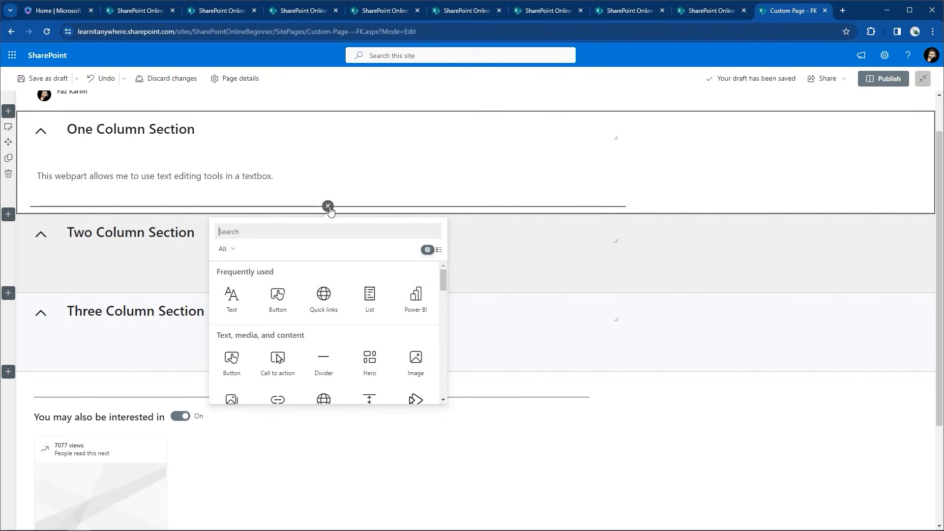
left_click(323, 301)
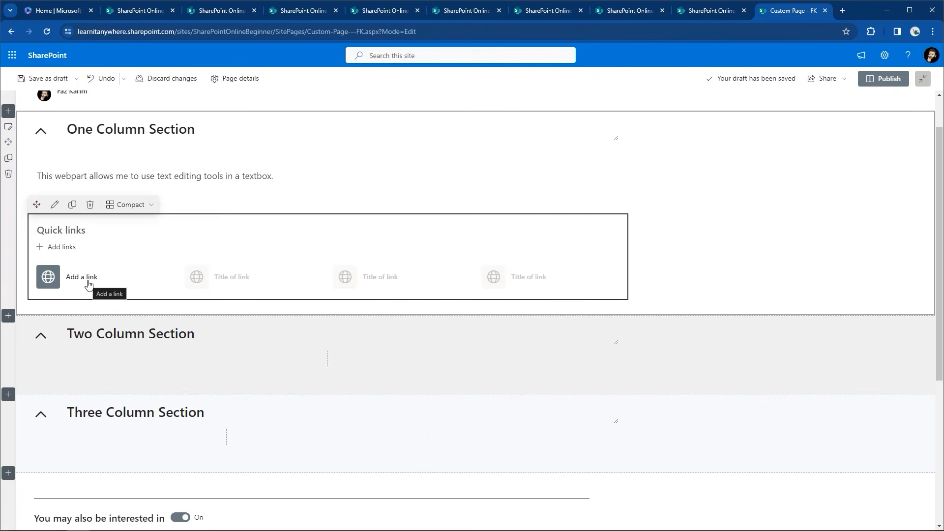
left_click(124, 211)
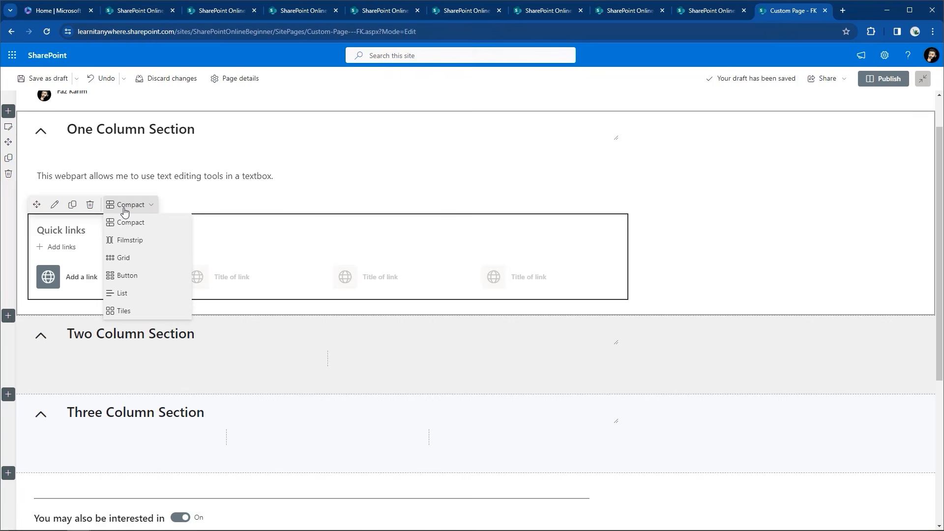
Try Filmstrip, Grid, List and Button layouts, settle on Tiles, and begin adding a link
left_click(127, 241)
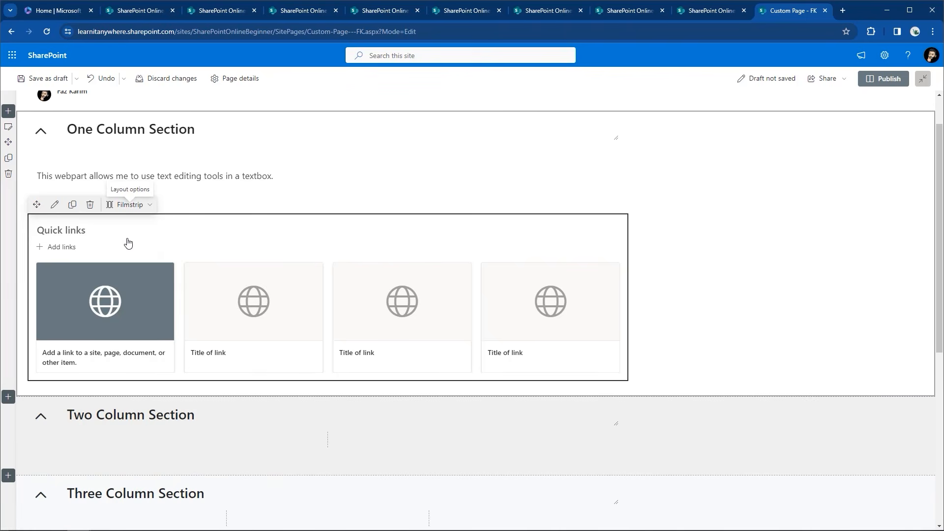
left_click(117, 202)
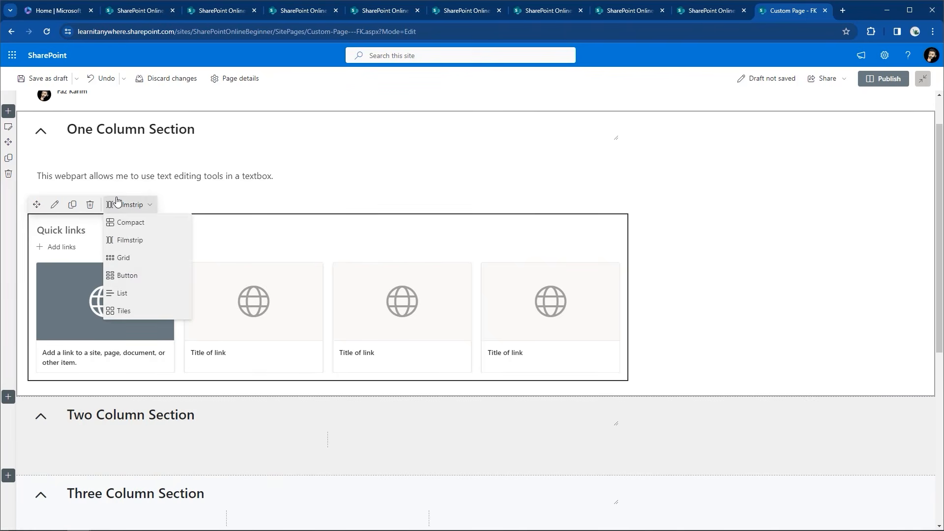
left_click(127, 258)
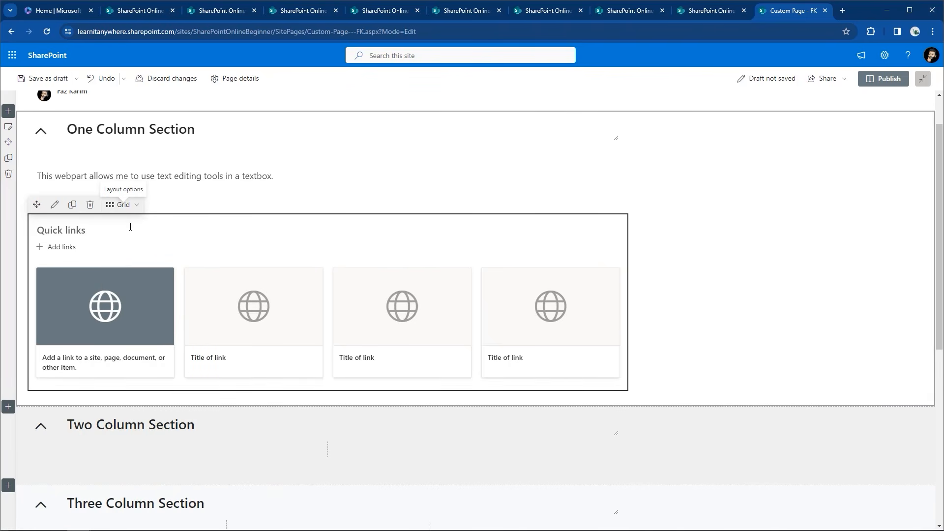
left_click(126, 205)
left_click(123, 294)
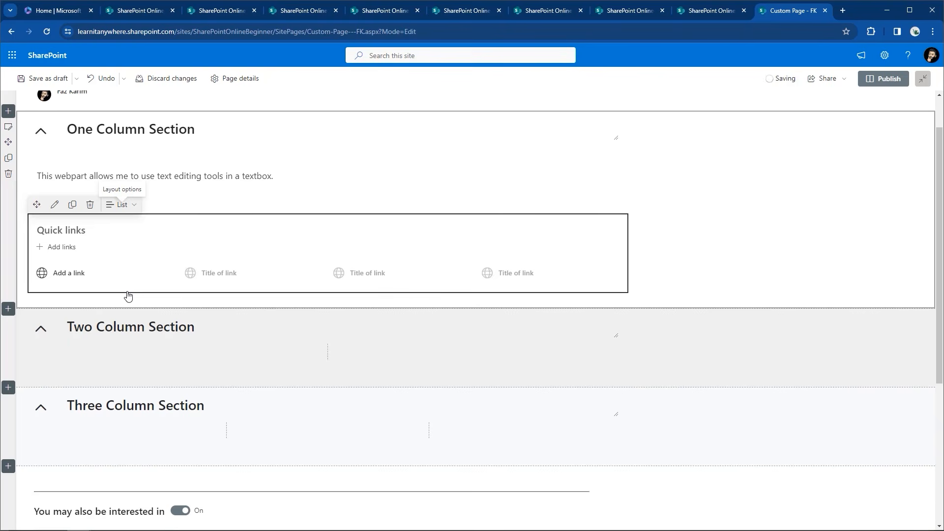
left_click(133, 205)
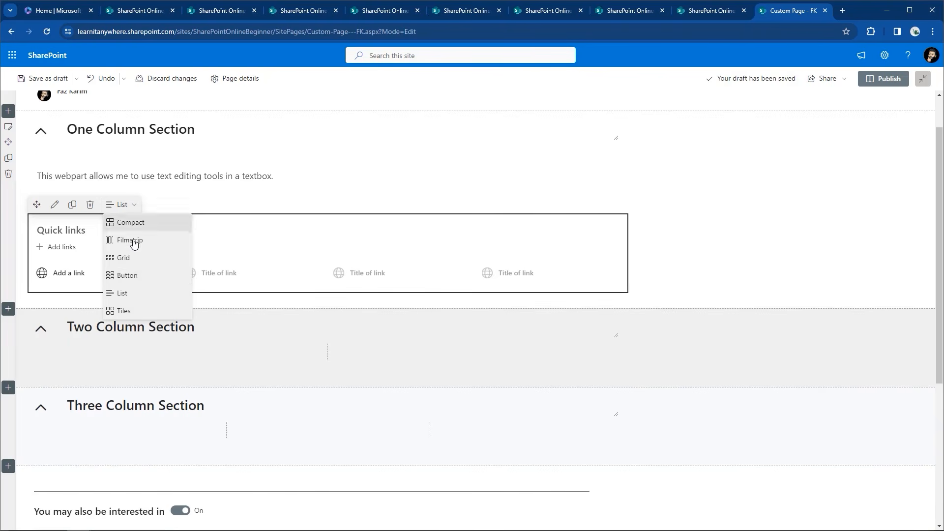
left_click(127, 276)
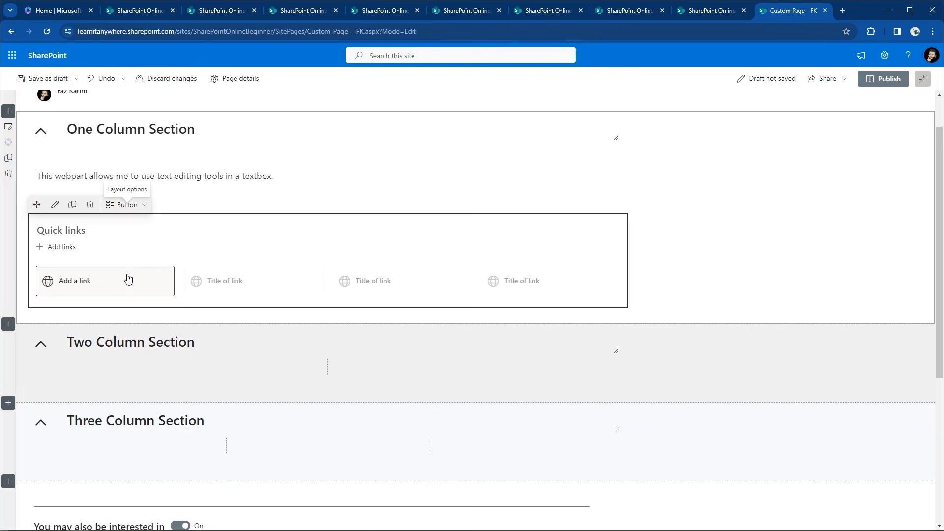
left_click(128, 204)
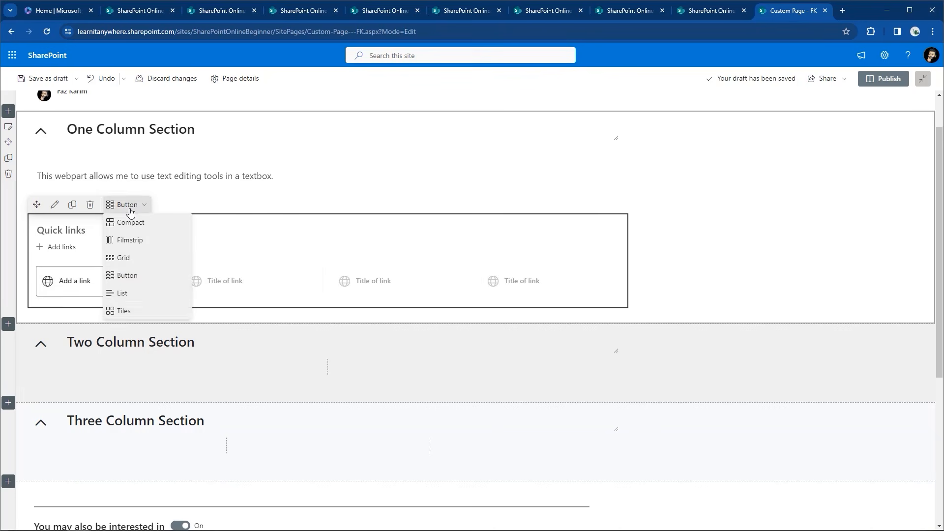
left_click(120, 311)
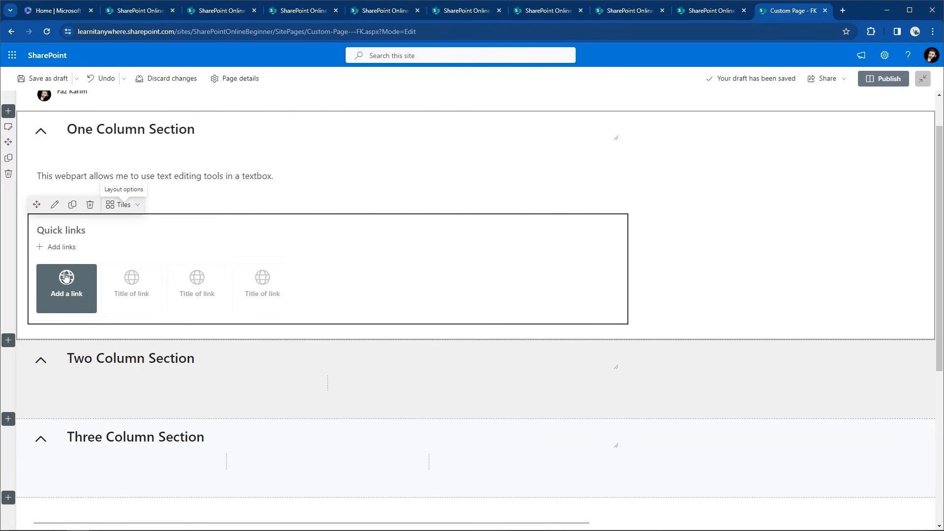
left_click(65, 278)
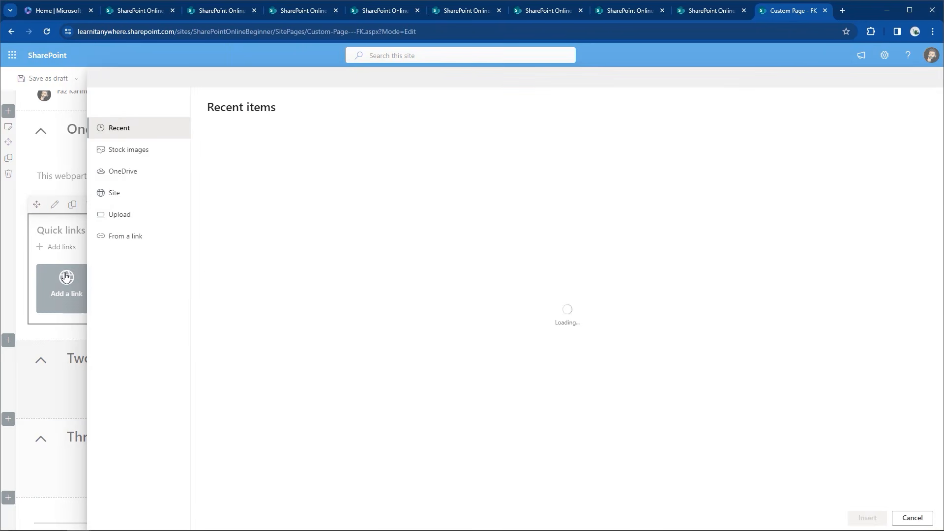
left_click(135, 240)
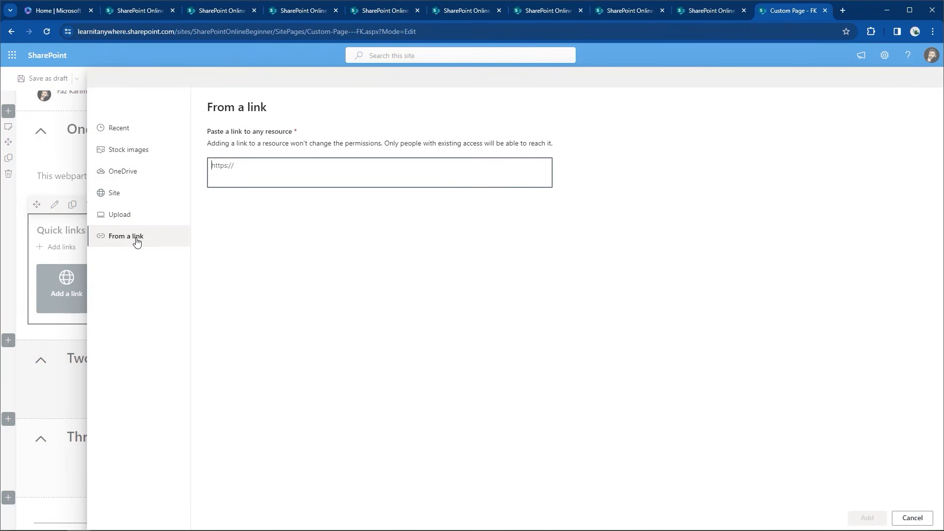
type("https://www.learnit.com")
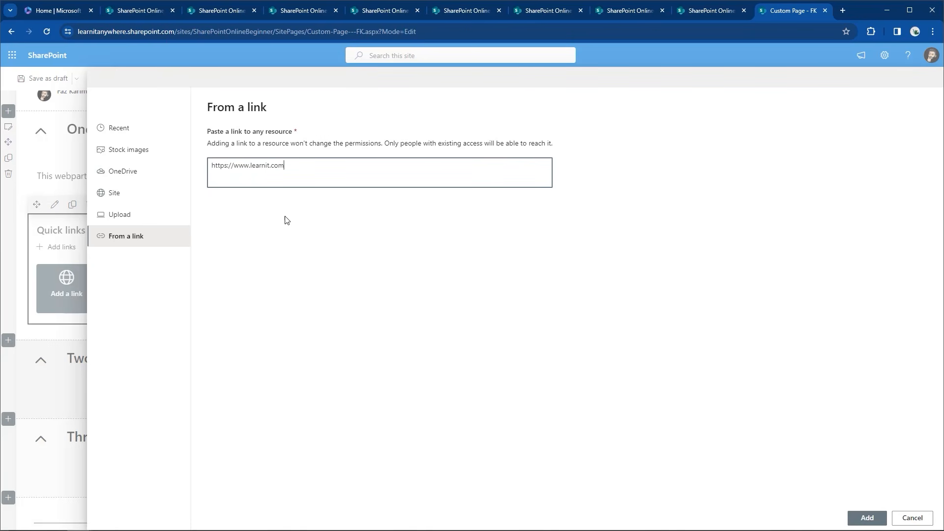
scroll(849, 517, "down", 3)
left_click(867, 518)
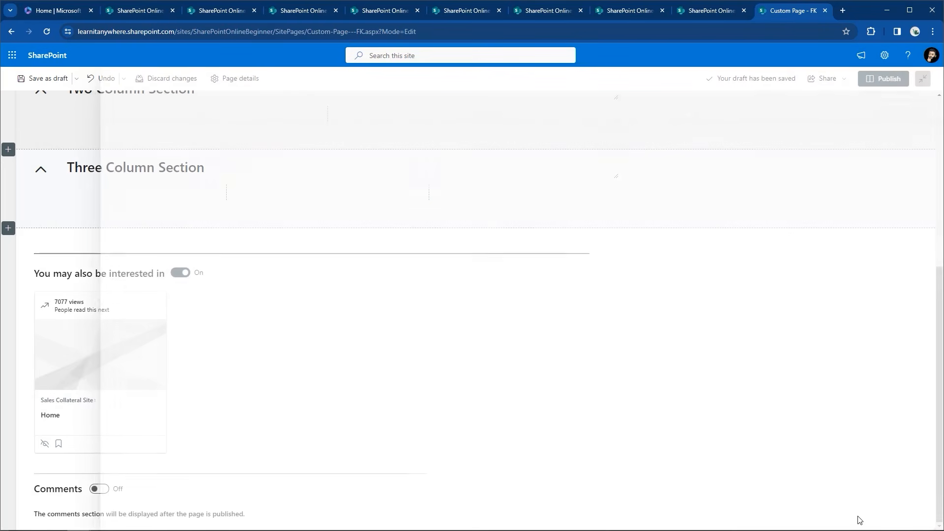
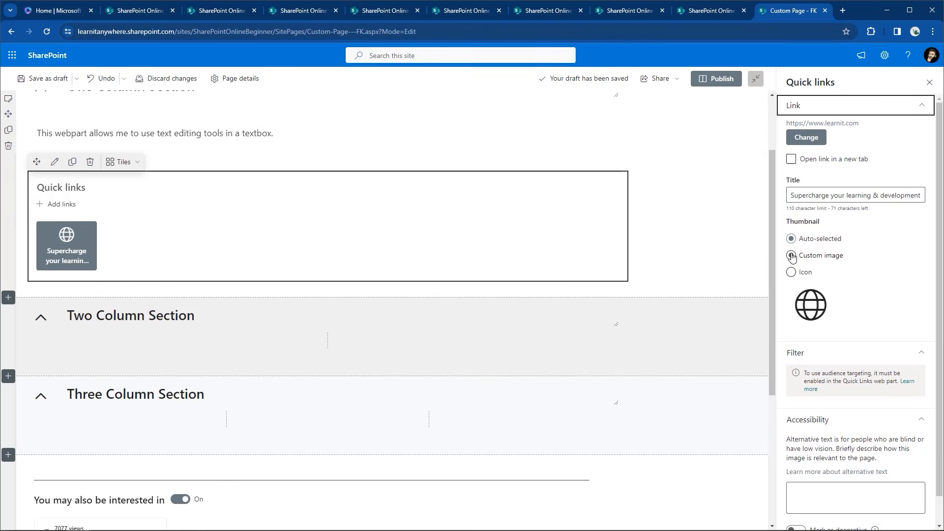
Rename the existing quick link's title to 'Learnit Website'
left_click_drag(794, 196, 922, 195)
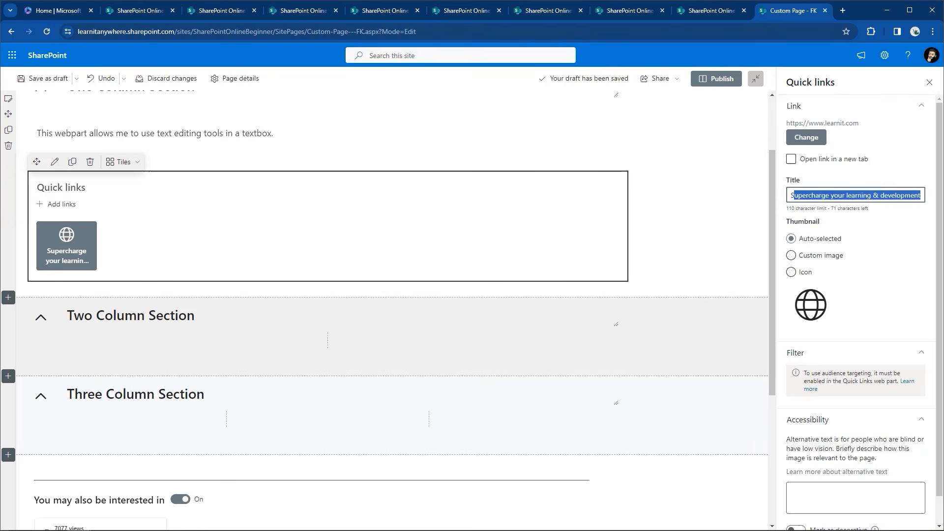
key("BackSpace")
key("BackSpace")
type("Learn")
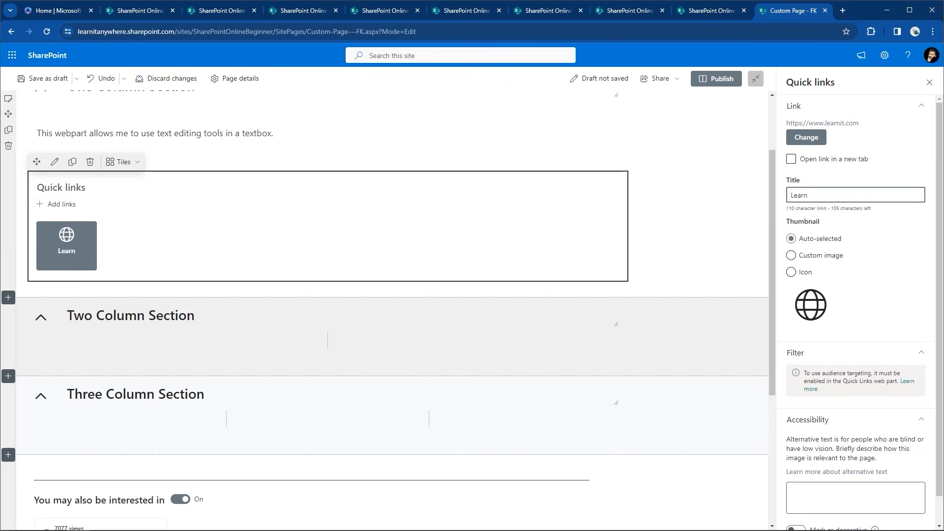
type("it Website")
Give the link a custom thumbnail by uploading the learnit logo image
left_click(826, 259)
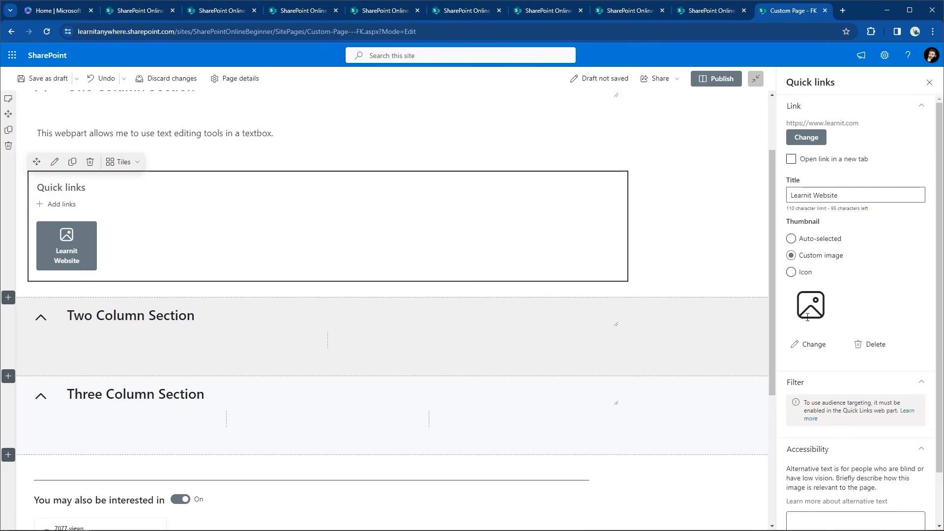
left_click(807, 344)
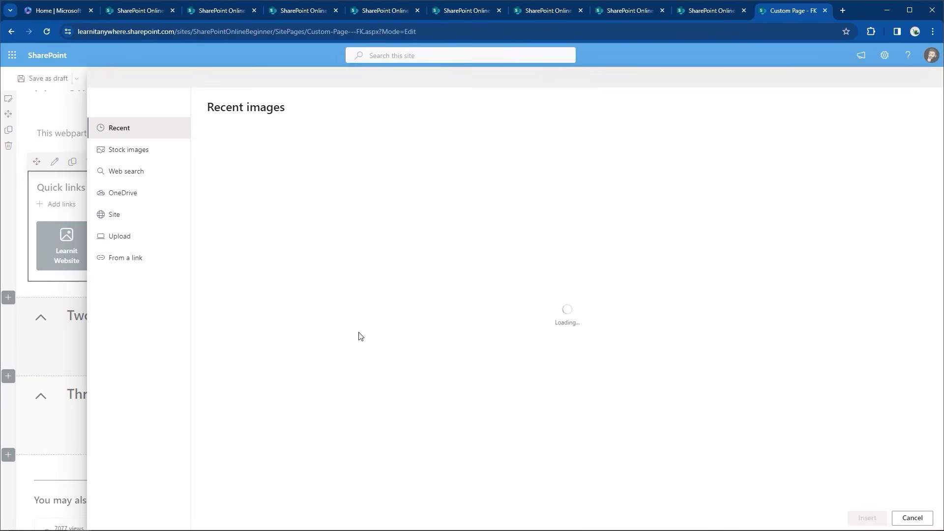
left_click(116, 246)
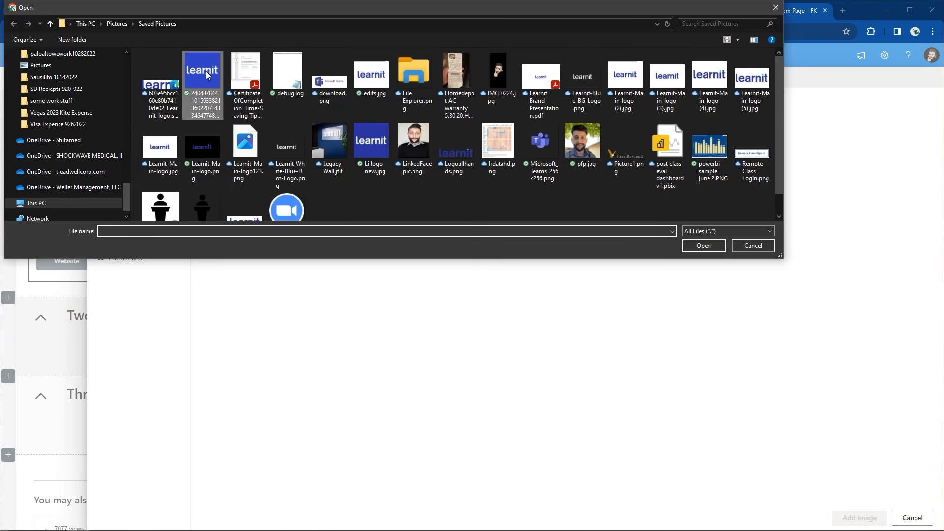
left_click(206, 71)
left_click(704, 246)
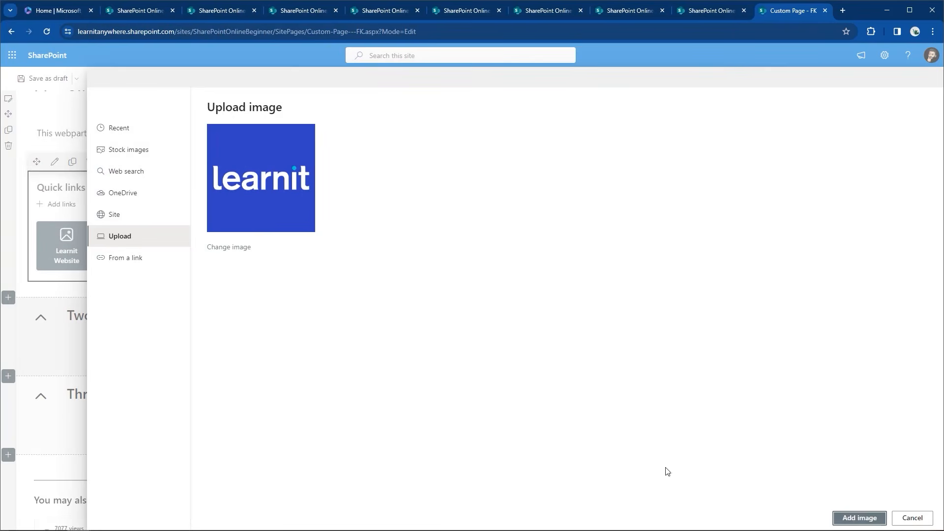
left_click(860, 518)
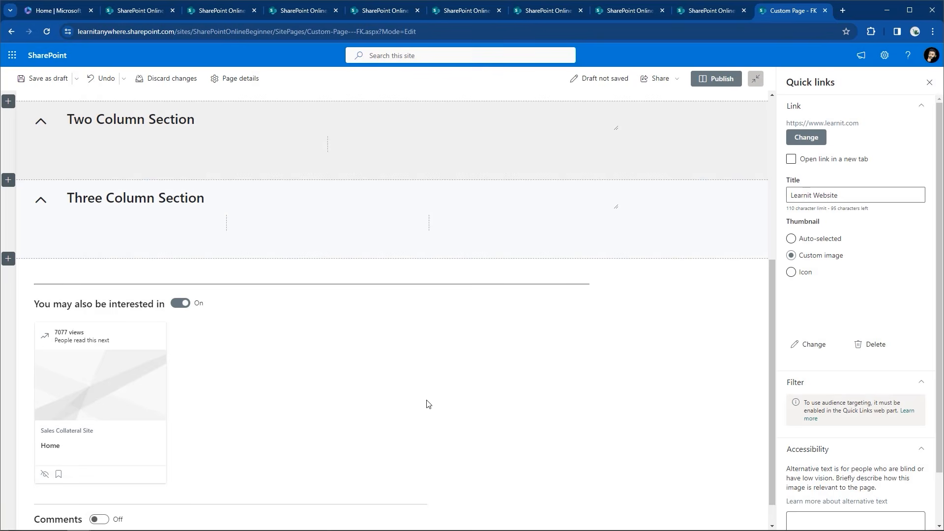
scroll(356, 308, "up", 4)
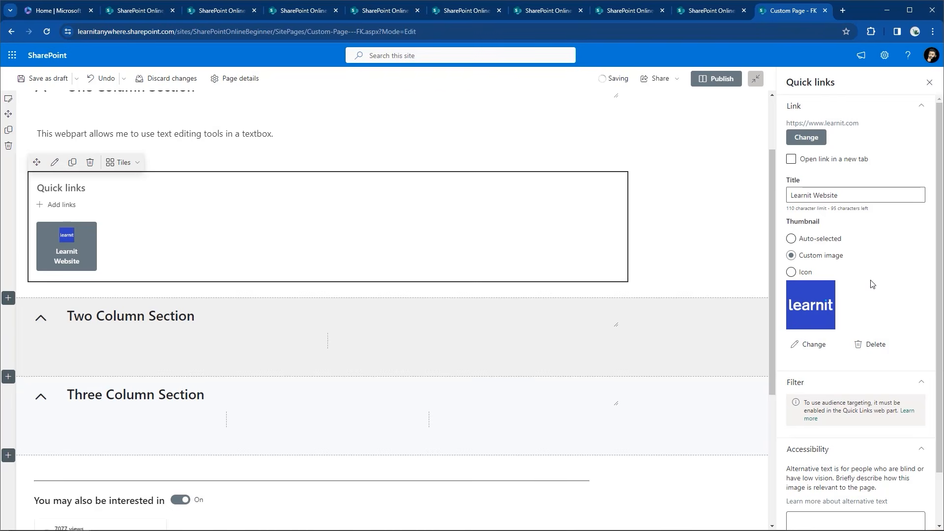
scroll(872, 284, "down", 1)
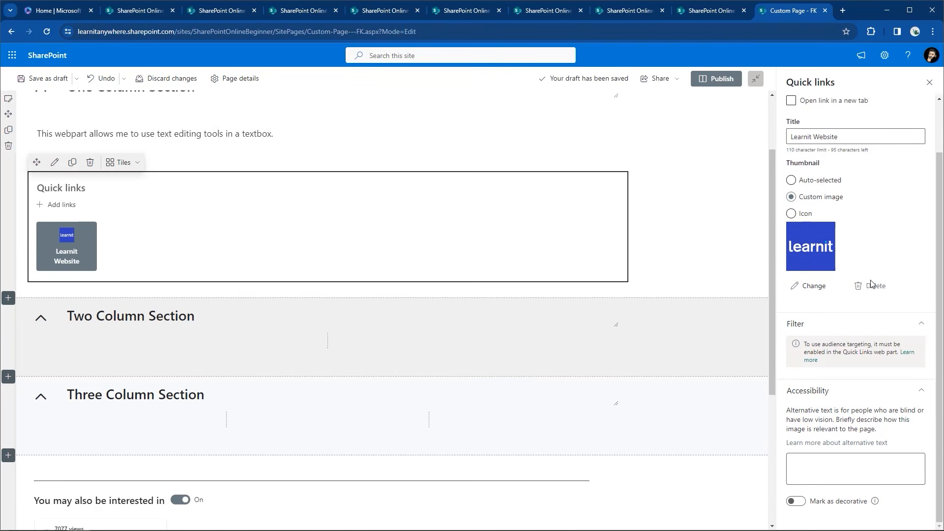
Enter the thumbnail alt text 'a link to the Learnit website', capitalising Learnit via spell-check
left_click(846, 474)
type("a")
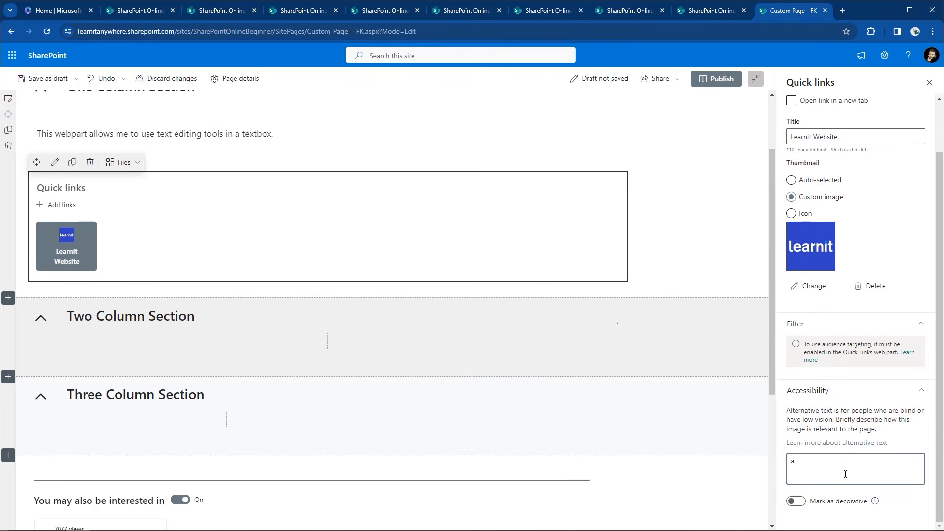
type(" link to the learnit websitre")
key("BackSpace")
key("BackSpace")
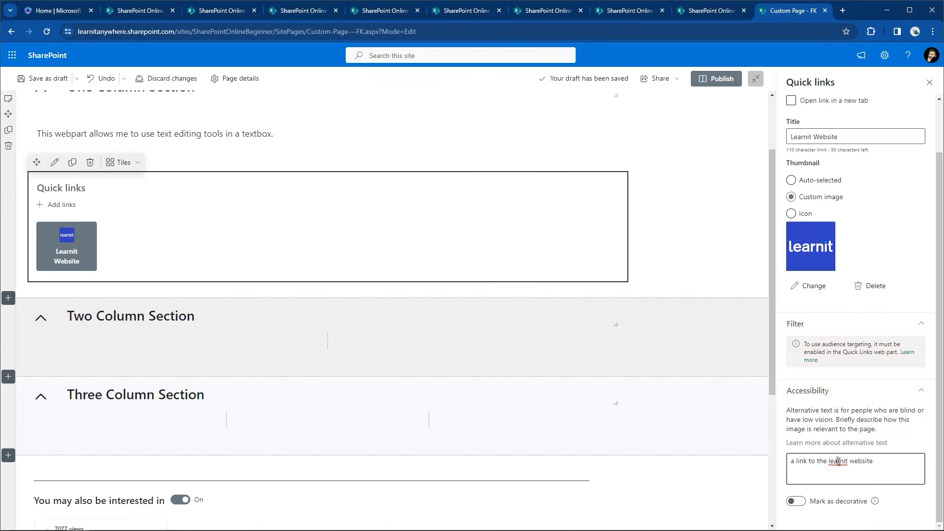
right_click(839, 461)
left_click(864, 284)
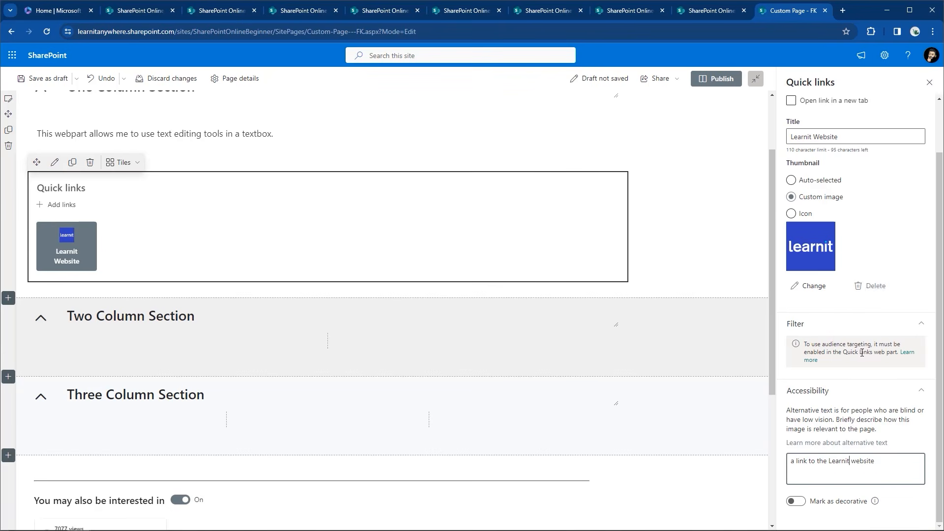
scroll(858, 450, "up", 2)
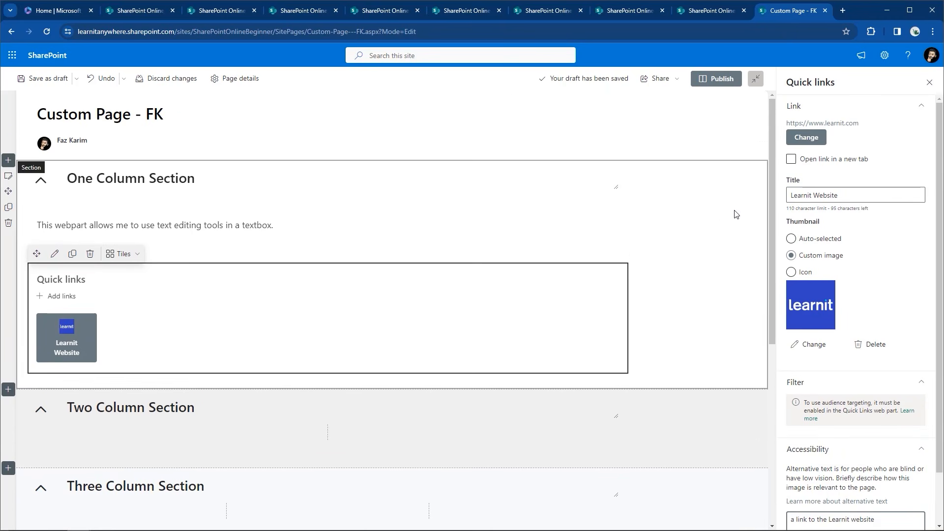
left_click(719, 225)
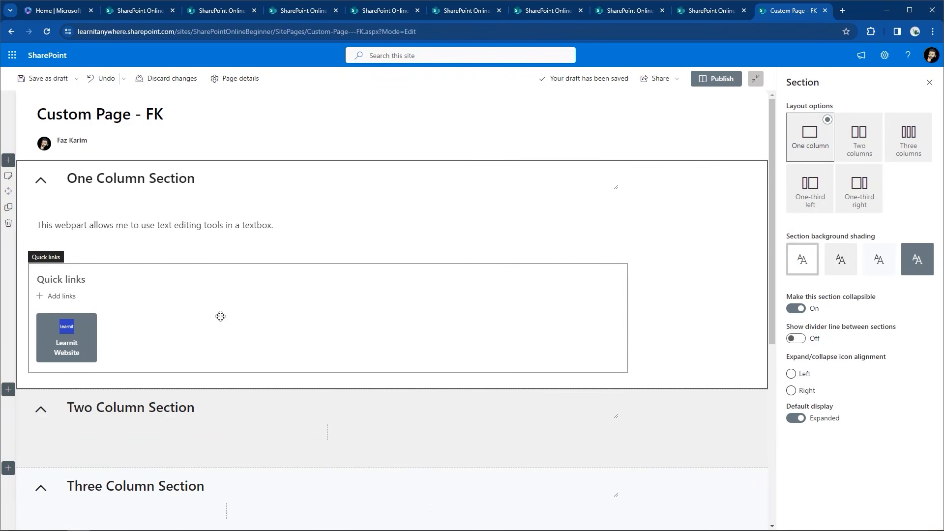
Add the Custom-Page---FK page from Recent pages as a second quick link
left_click(67, 296)
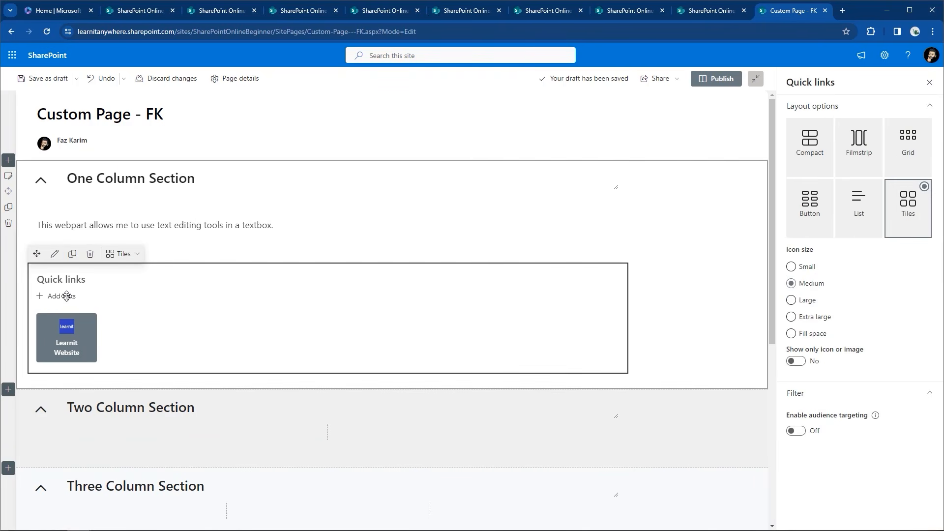
left_click(67, 296)
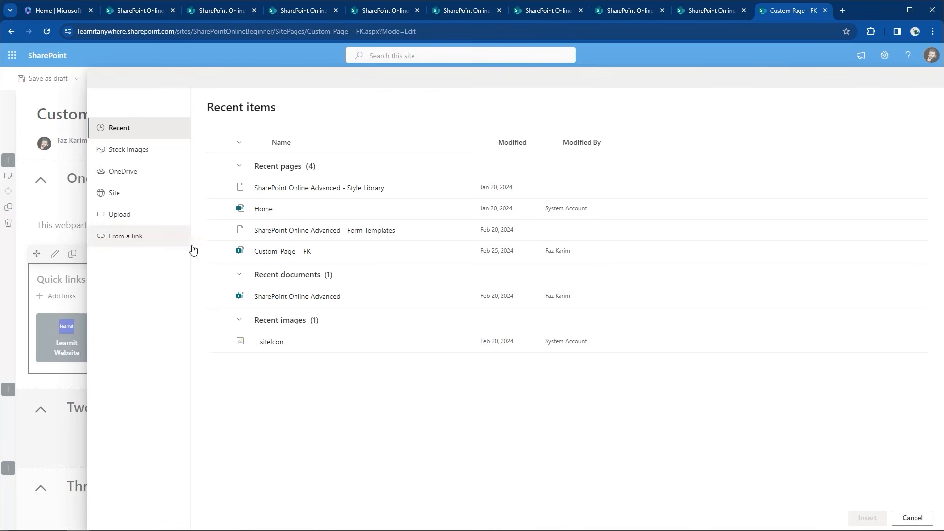
left_click(219, 252)
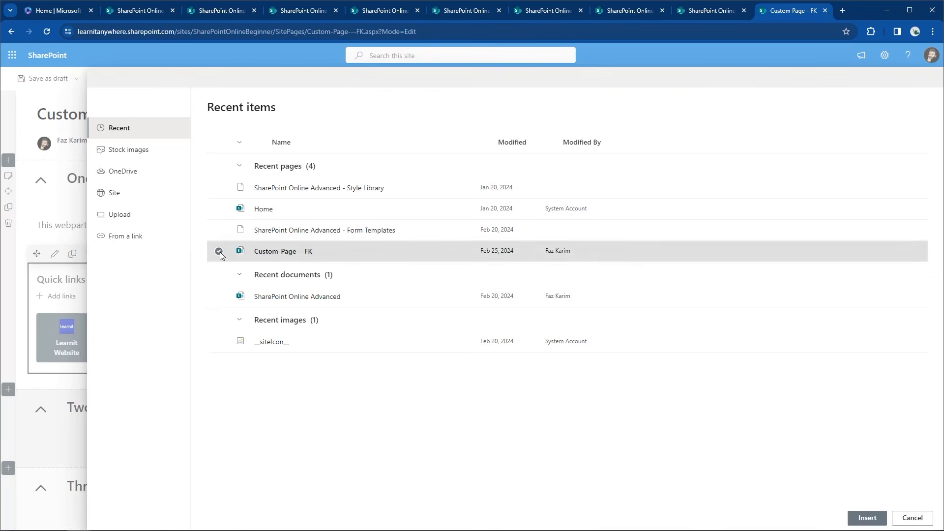
left_click(879, 518)
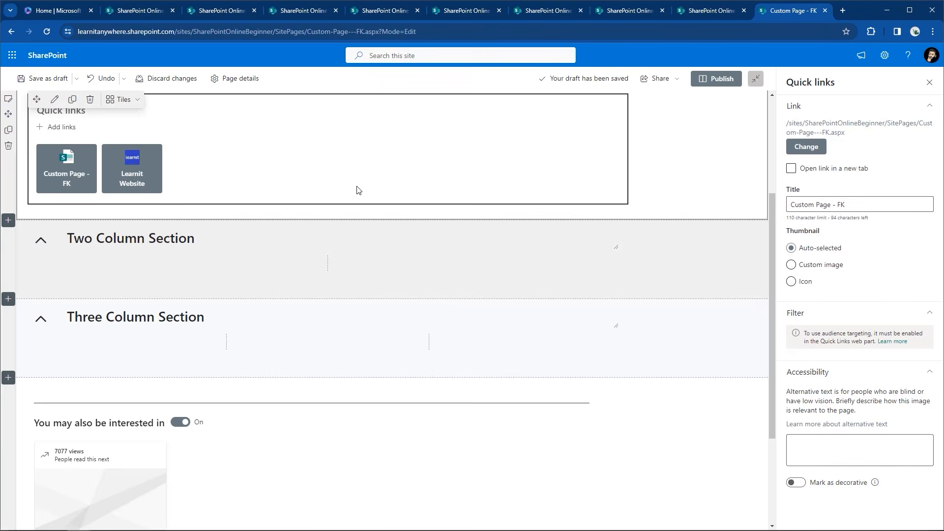
scroll(357, 190, "up", 3)
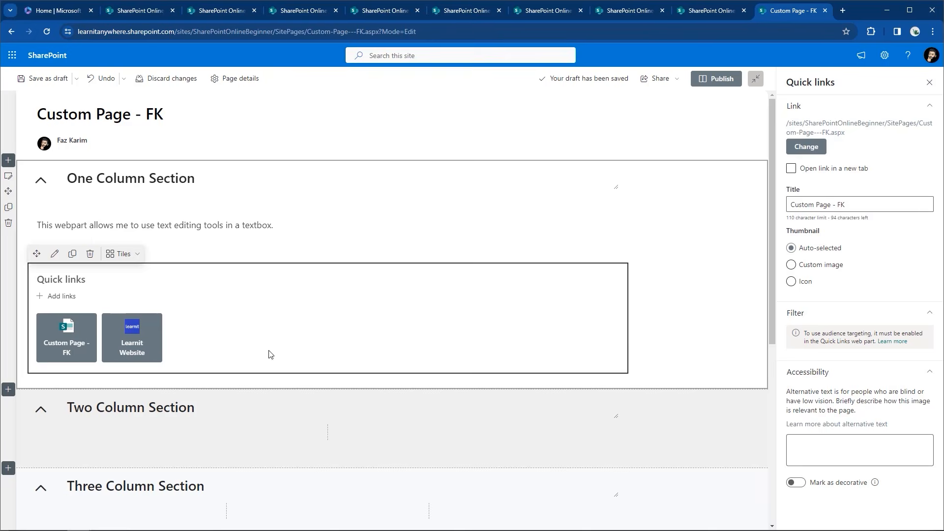
Insert a Divider web part below and another above the Quick links web part
left_click(328, 383)
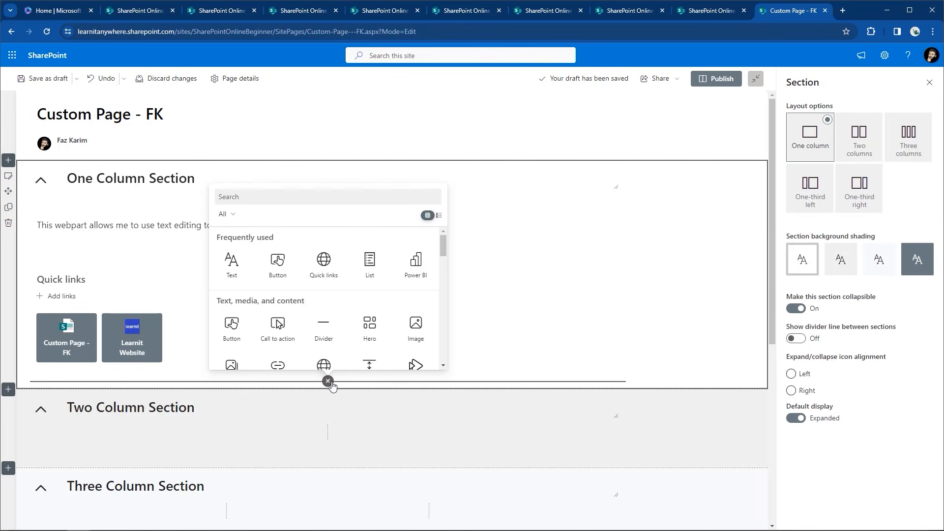
left_click(323, 339)
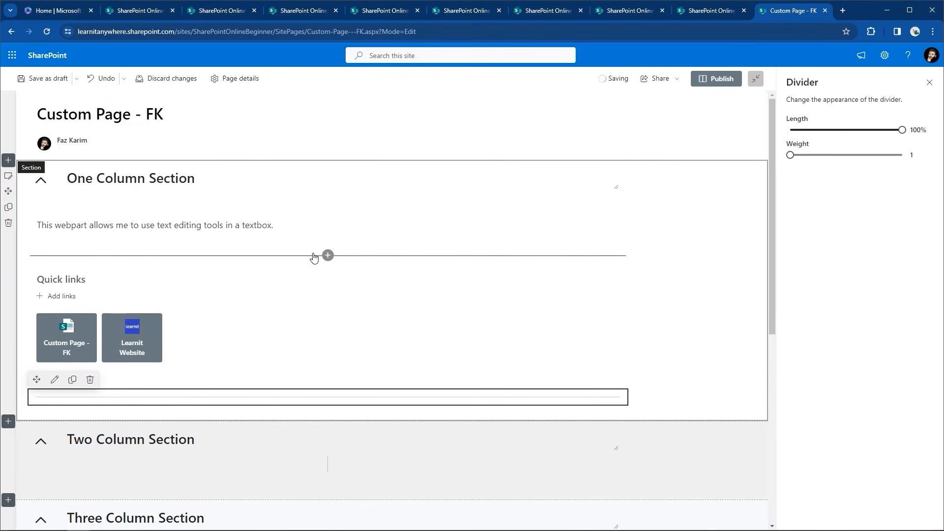
left_click(329, 257)
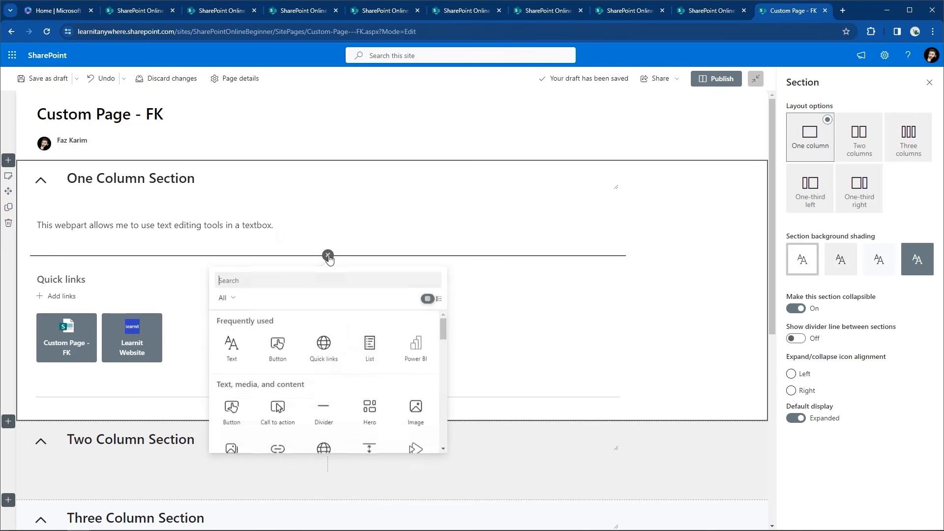
left_click(327, 411)
left_click(738, 326)
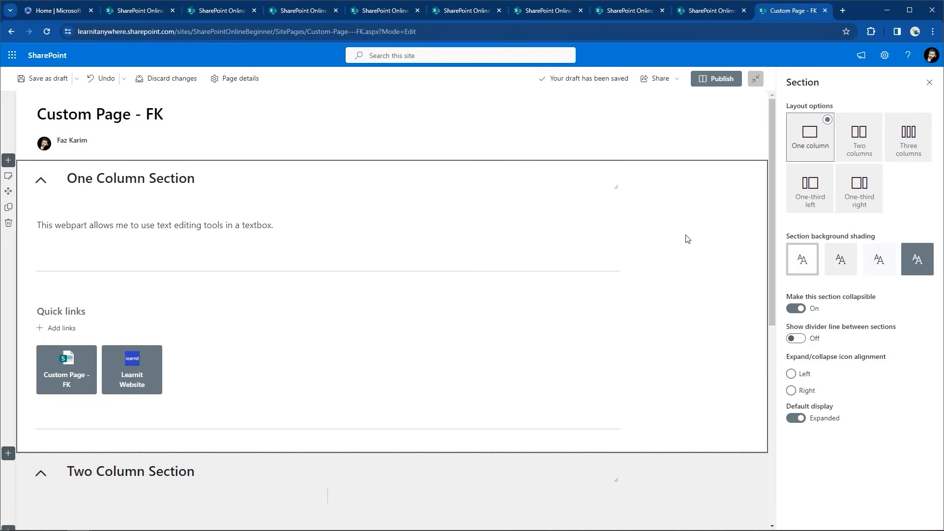
scroll(688, 239, "down", 3)
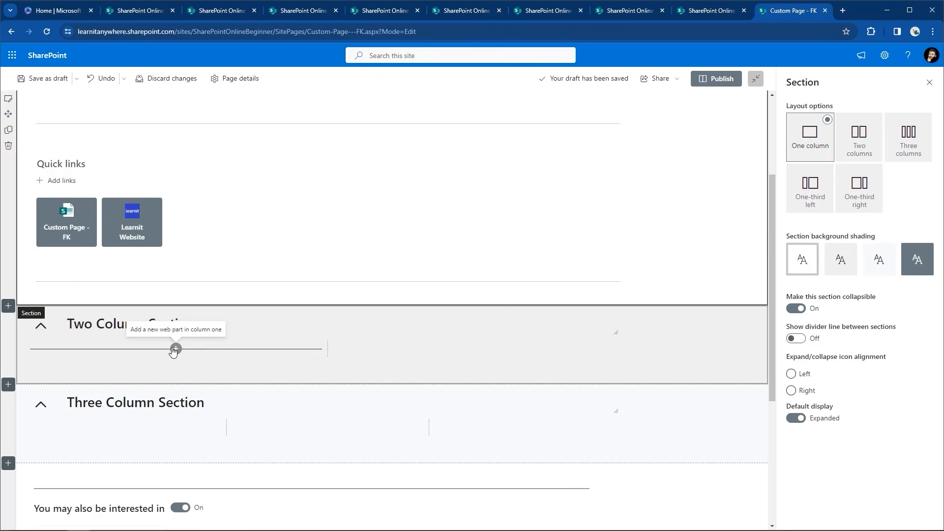
Add a Document library web part showing Documents to the Two Column Section
left_click(176, 349)
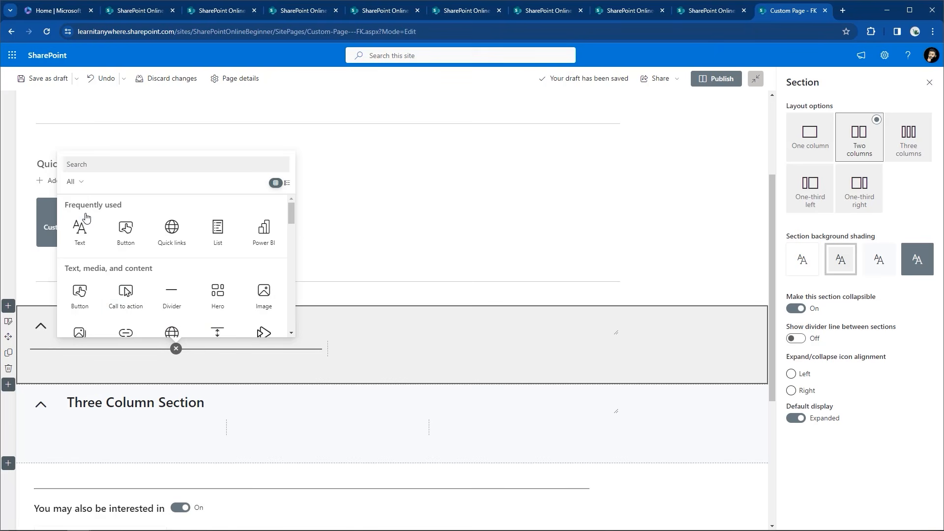
type("docum")
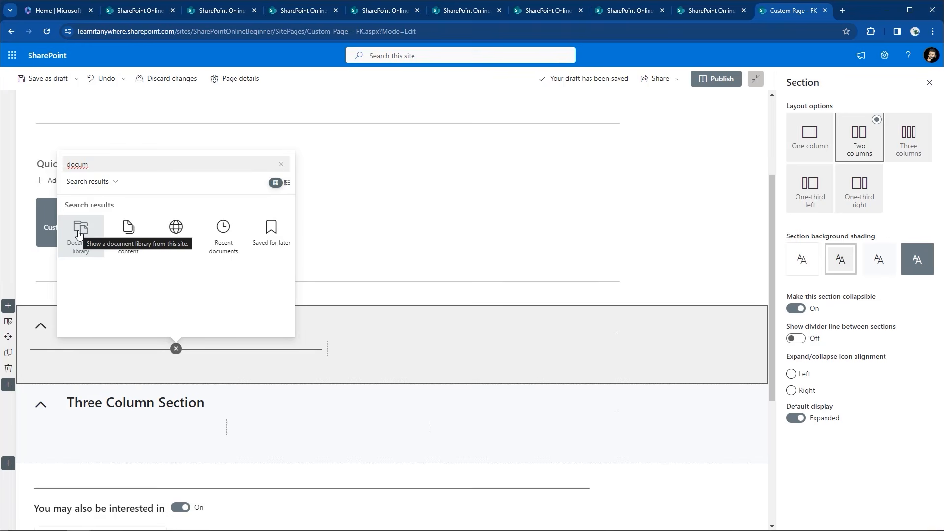
left_click(79, 233)
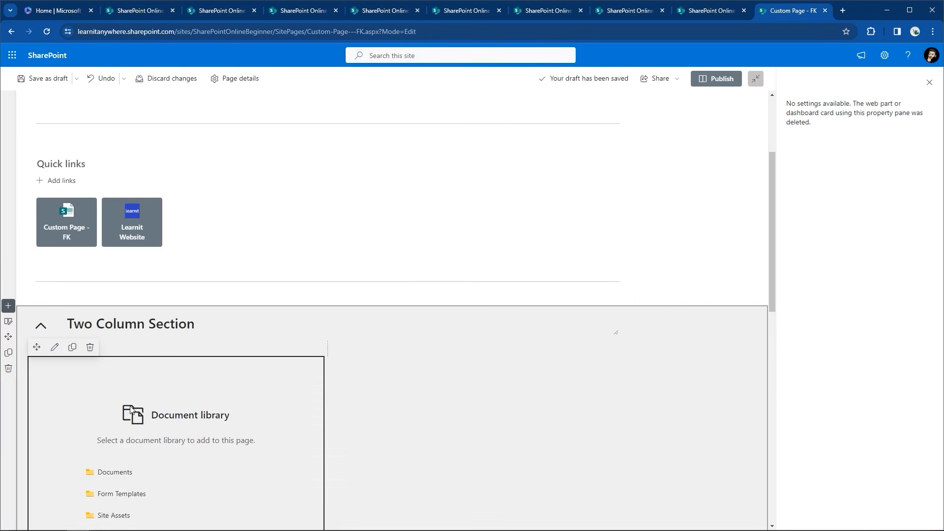
left_click(121, 473)
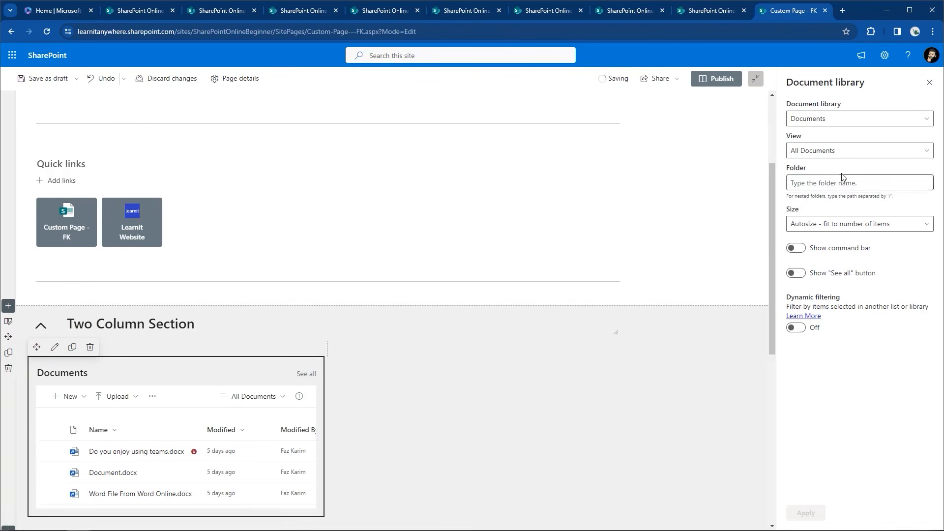
Switch the Documents web part to the Custom View FK view and apply it
left_click(876, 151)
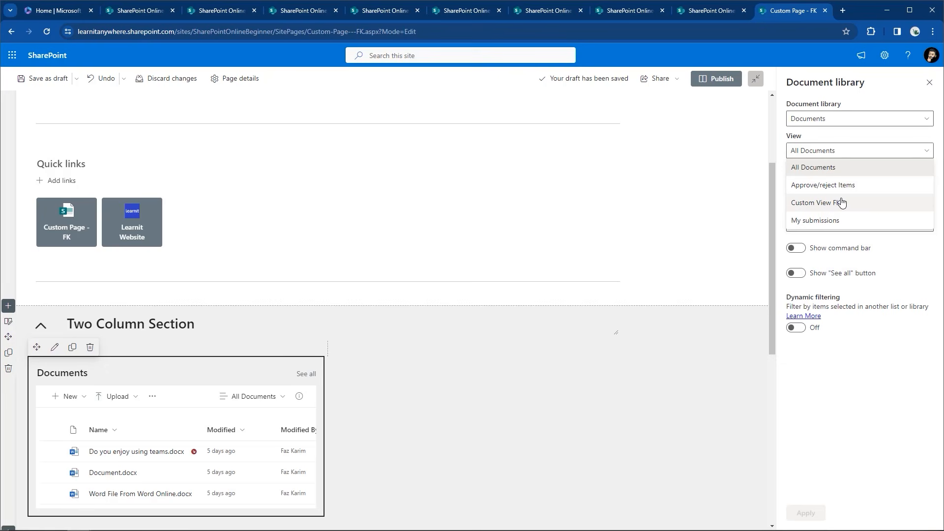
left_click(814, 205)
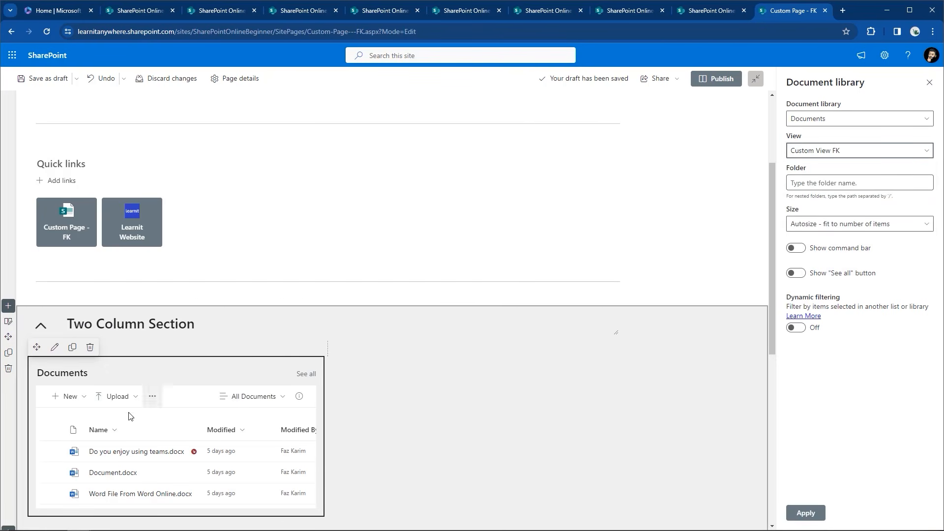
scroll(758, 472, "down", 4)
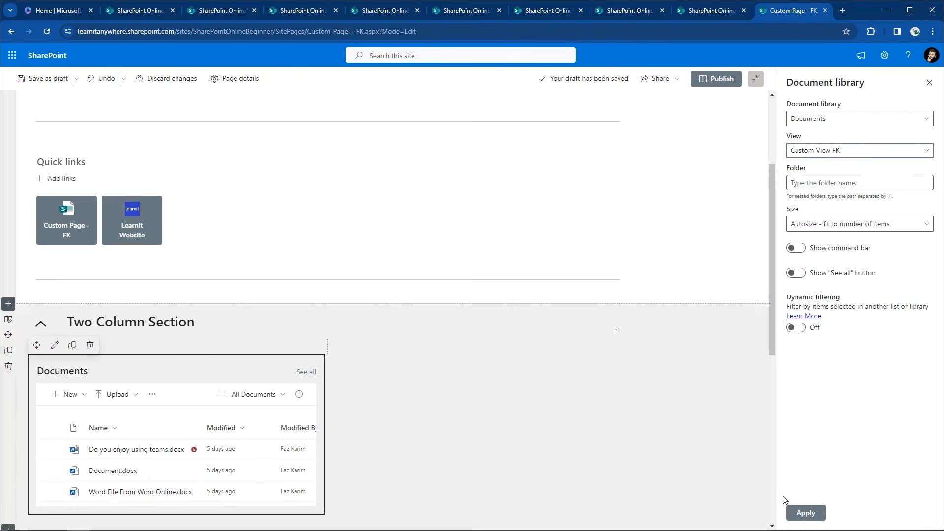
left_click(803, 514)
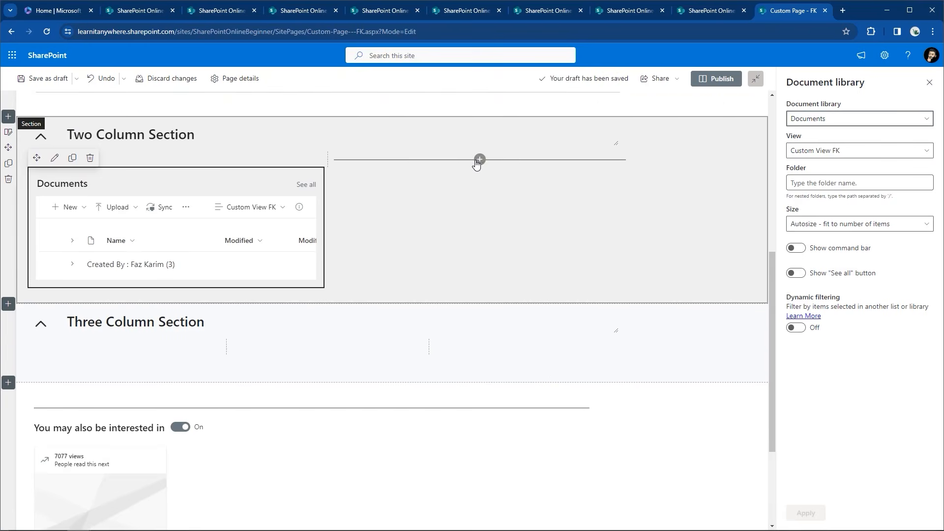
Add a second Document library web part in column two showing the Site Pages library
left_click(479, 160)
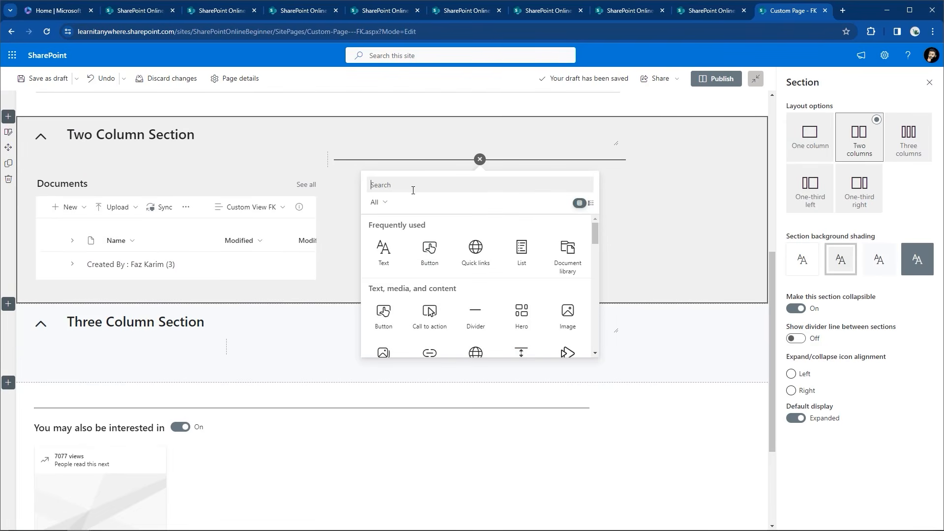
type("docu")
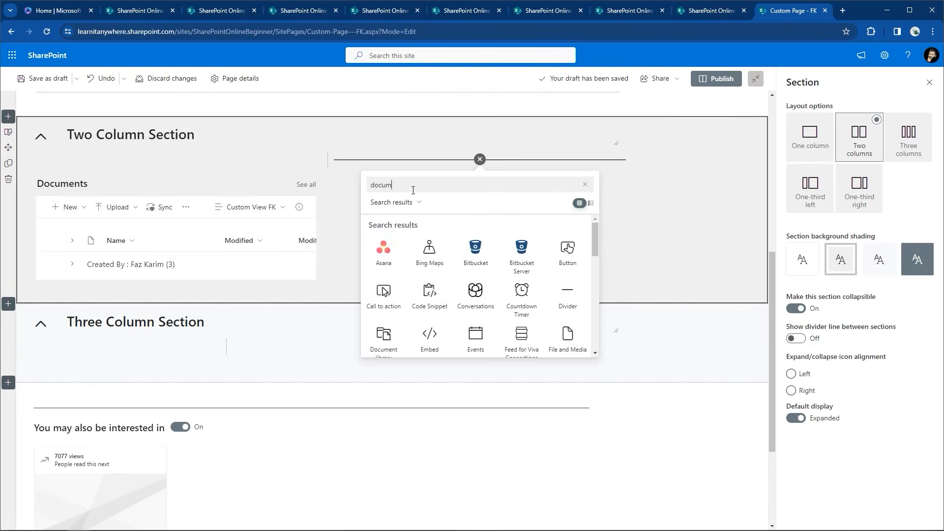
type("m")
left_click(387, 249)
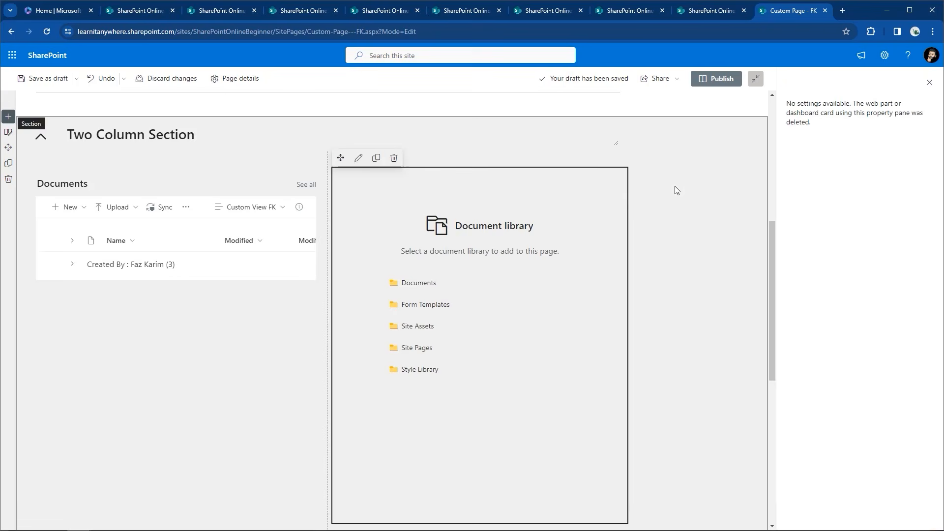
left_click(423, 350)
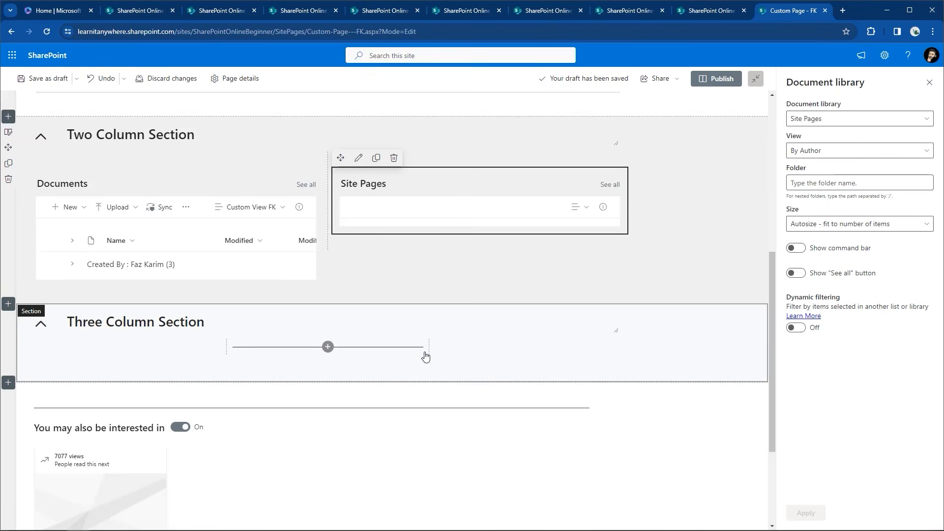
left_click(666, 293)
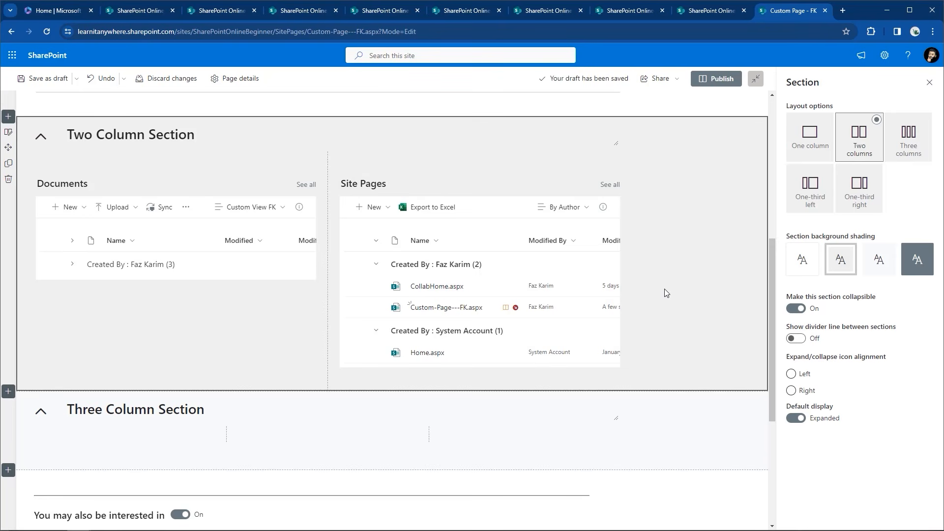
scroll(665, 293, "up", 7)
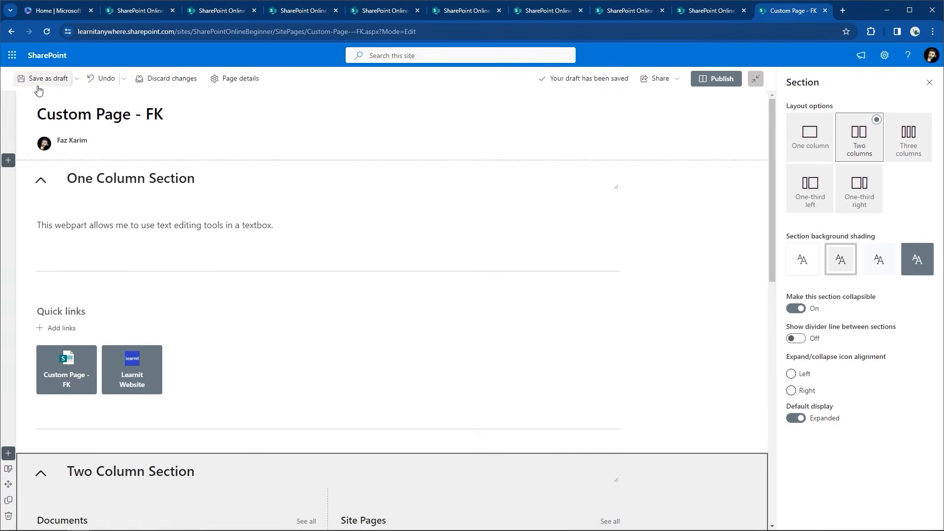
Save the draft, toggle the One and Two Column Sections closed, then return to editing
left_click(39, 79)
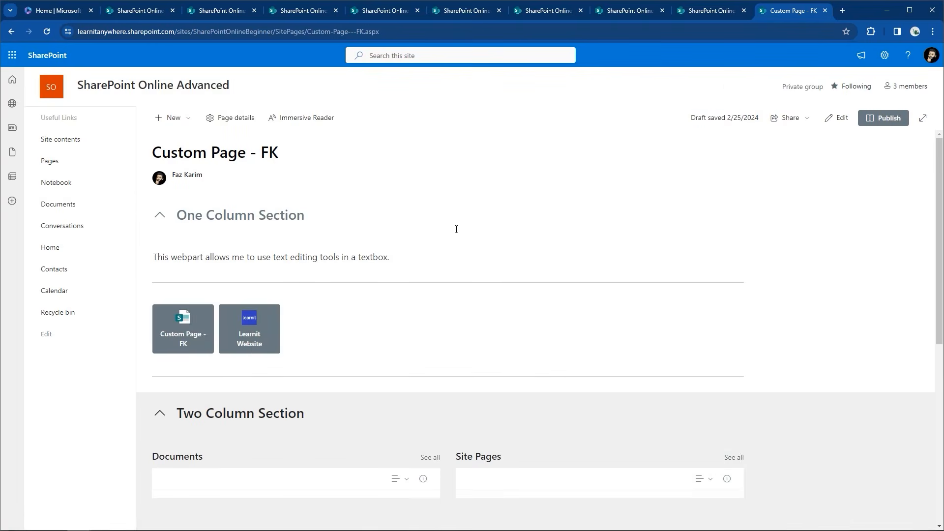
left_click(160, 216)
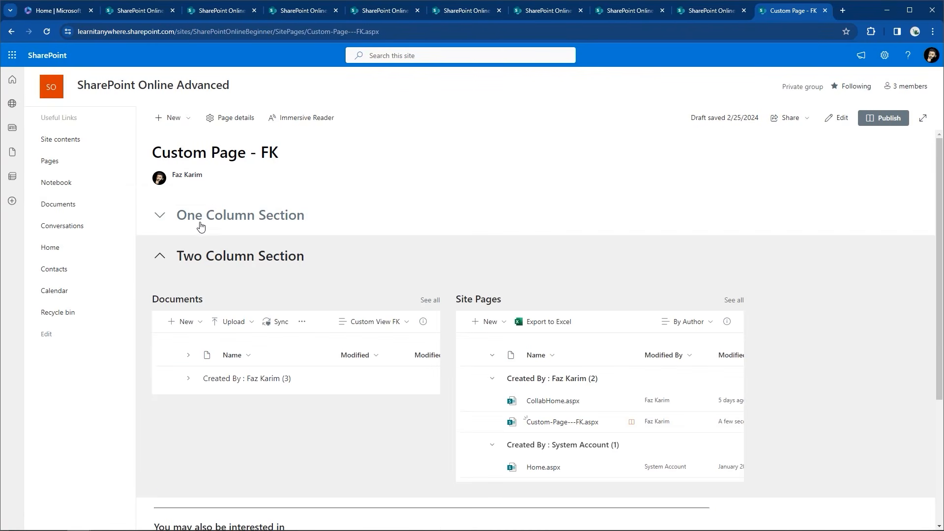
left_click(161, 220)
left_click(161, 220)
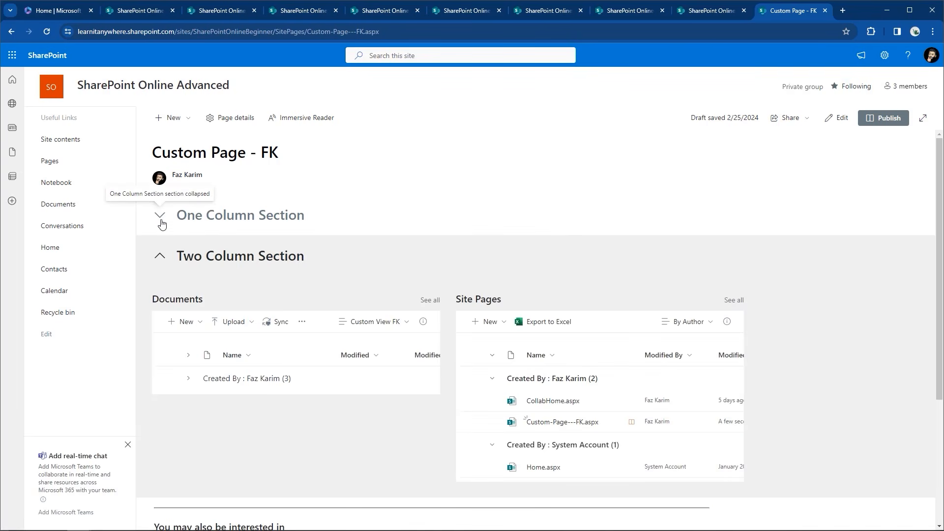
left_click(159, 256)
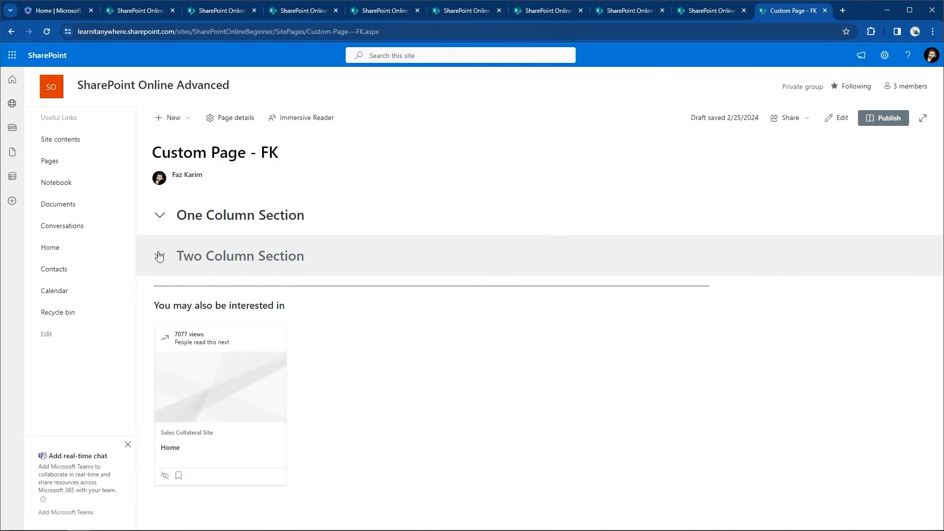
left_click(159, 256)
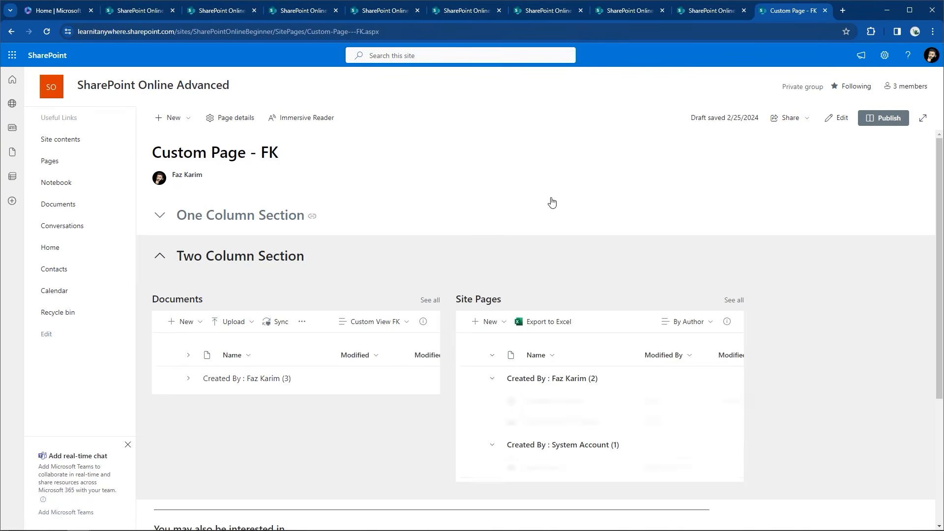
left_click(159, 257)
left_click(836, 119)
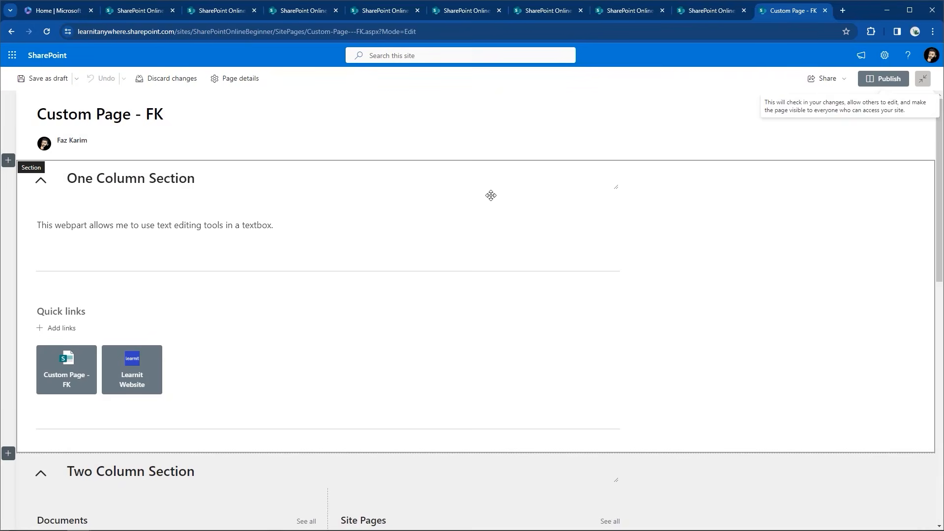
Add a List web part showing Calendar to the Three Column Section's first column
scroll(491, 195, "down", 4)
scroll(491, 195, "down", 4)
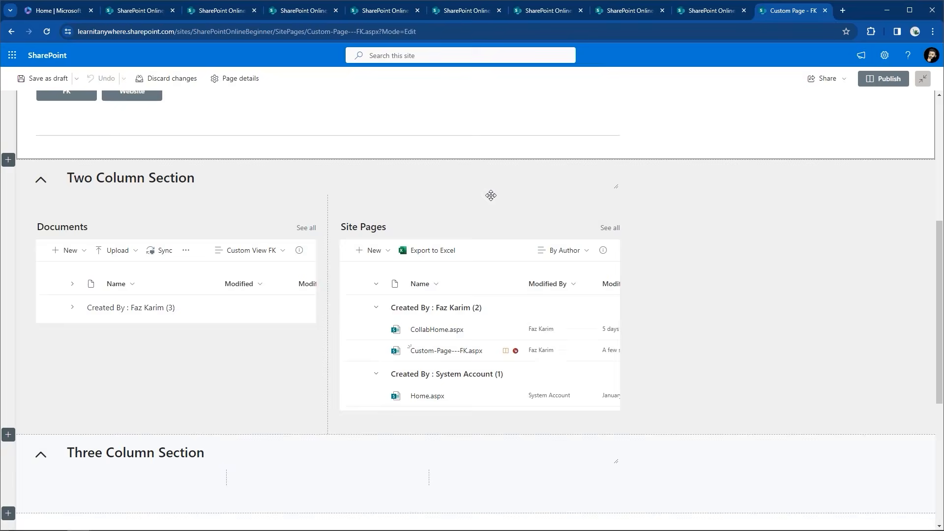
left_click(125, 378)
left_click(167, 261)
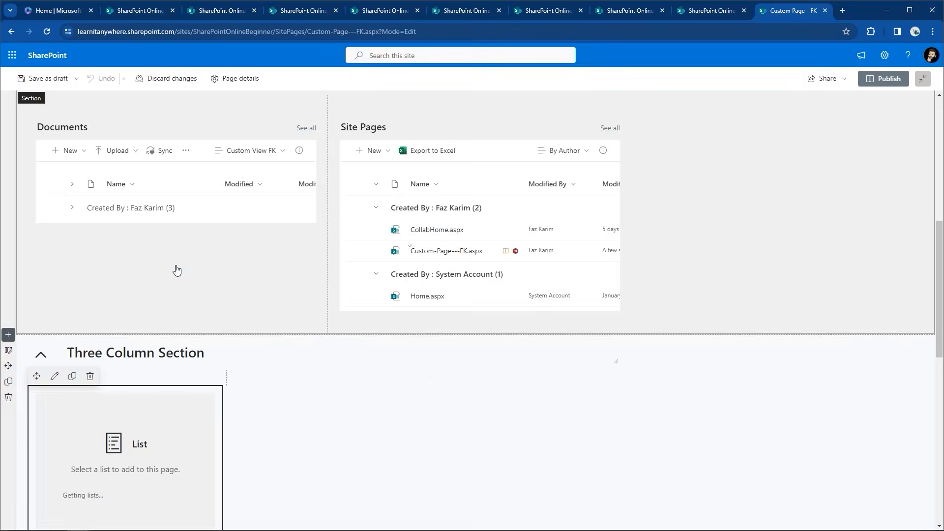
scroll(119, 427, "down", 1)
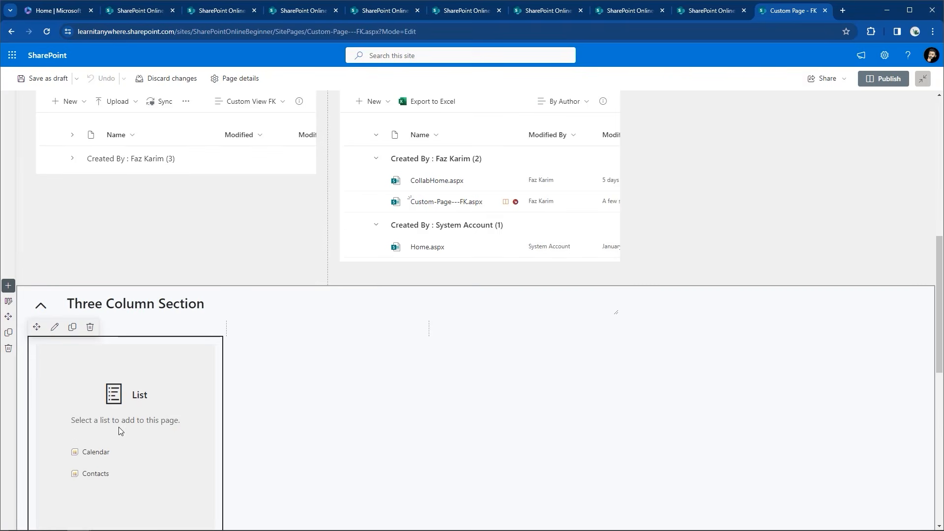
left_click(98, 453)
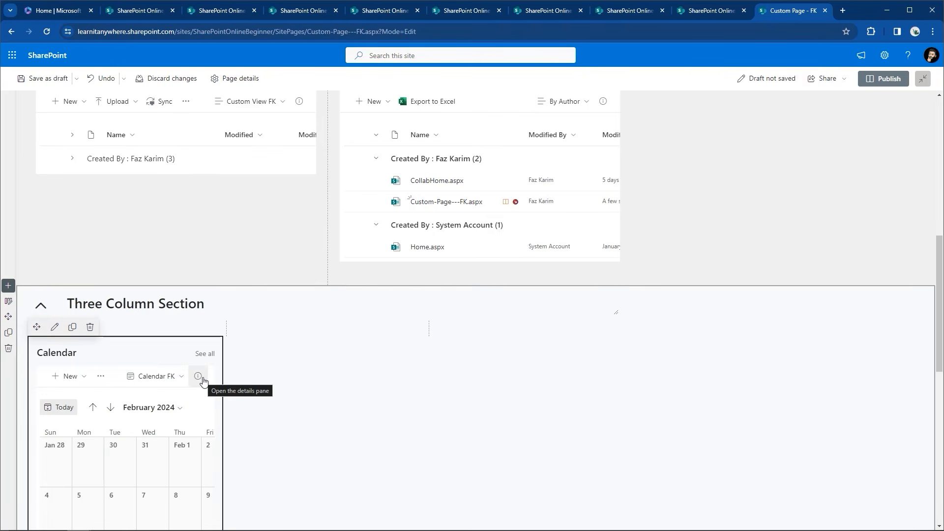
Add a List web part showing Contacts to the middle column
left_click(330, 329)
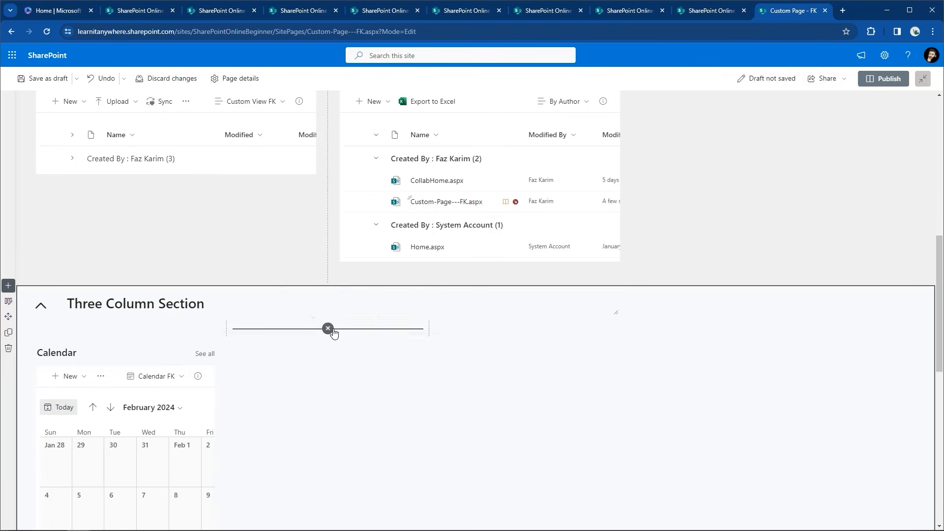
left_click(364, 210)
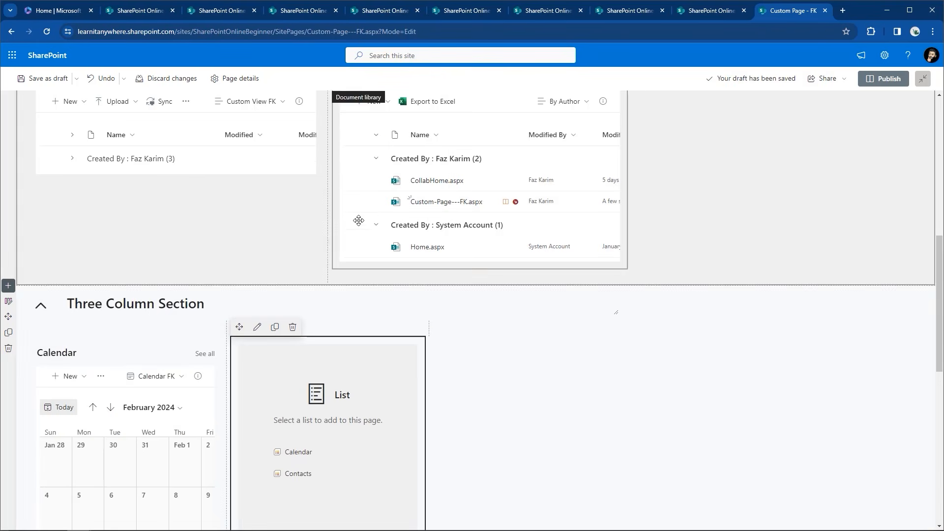
left_click(290, 474)
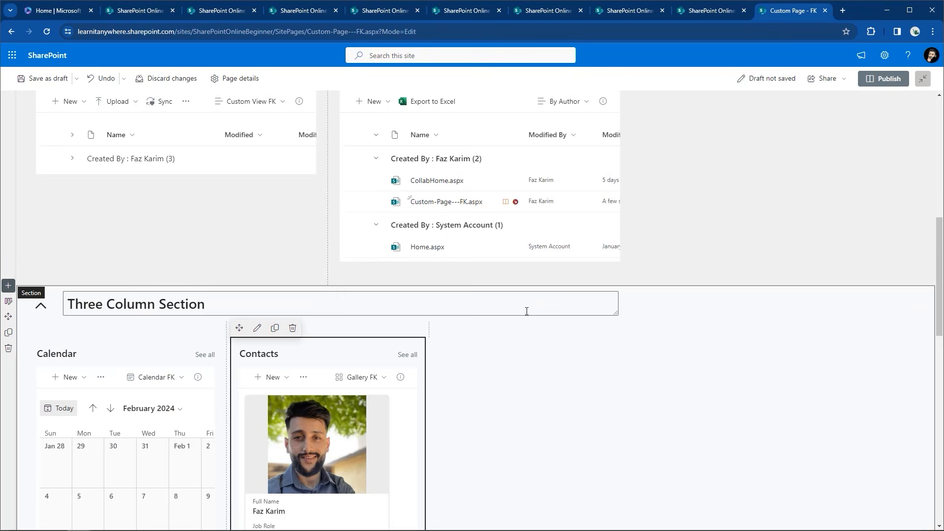
scroll(428, 428, "down", 2)
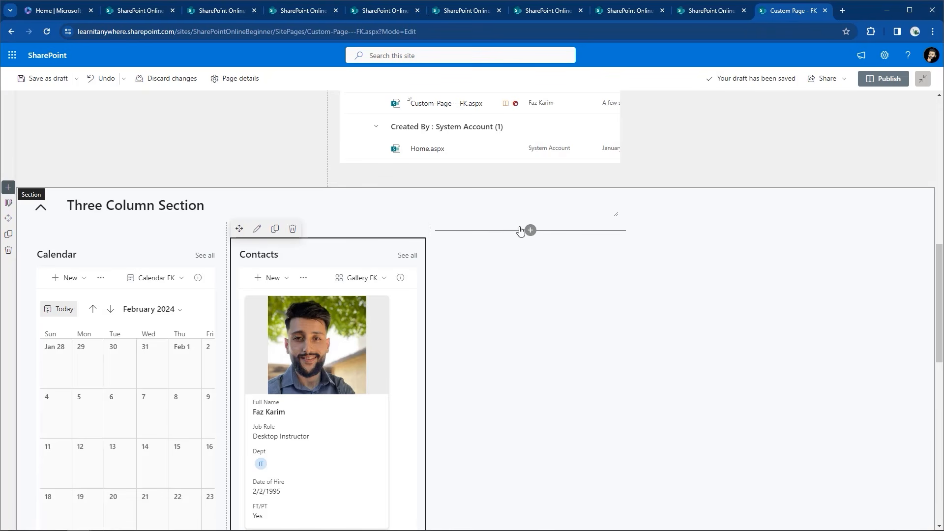
Add a Contacts List web part to the third column, laid out as rows
left_click(531, 229)
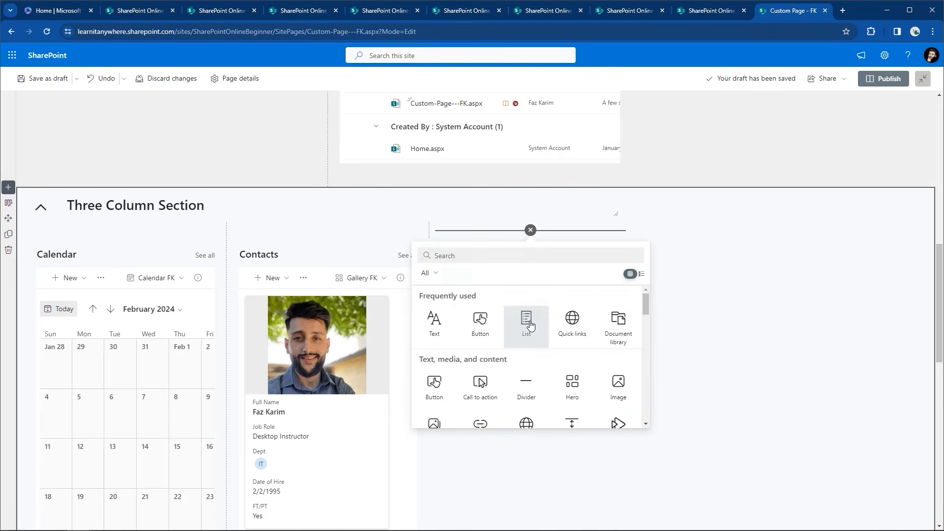
left_click(527, 324)
left_click(492, 376)
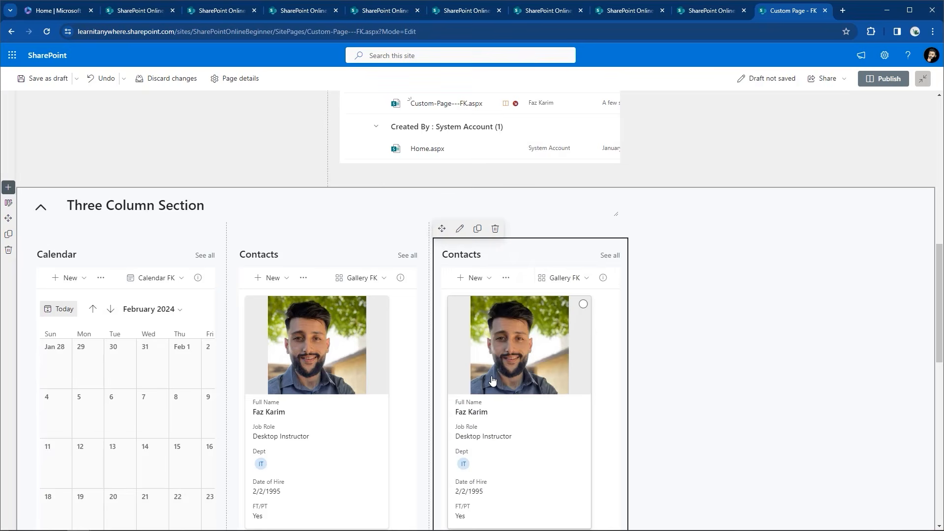
left_click(552, 278)
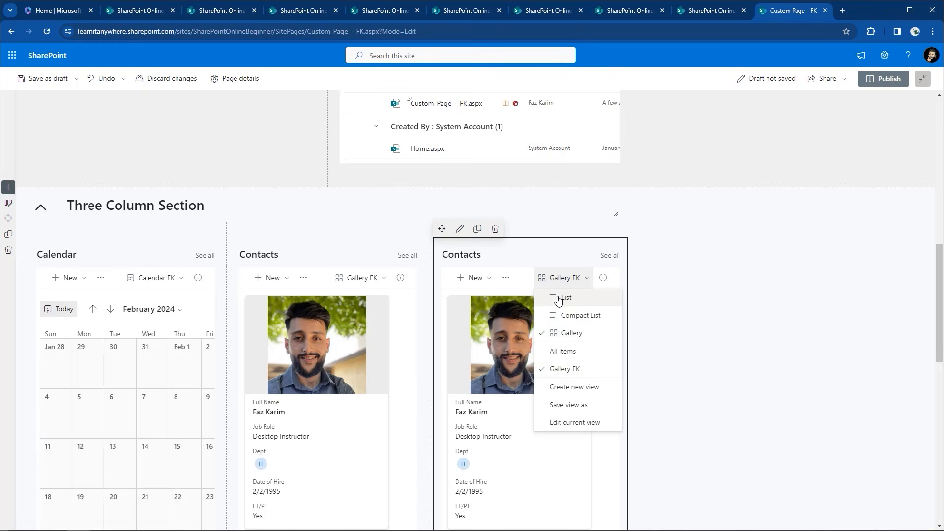
left_click(562, 299)
Apply the All Items view to the third-column Contacts web part
left_click(460, 229)
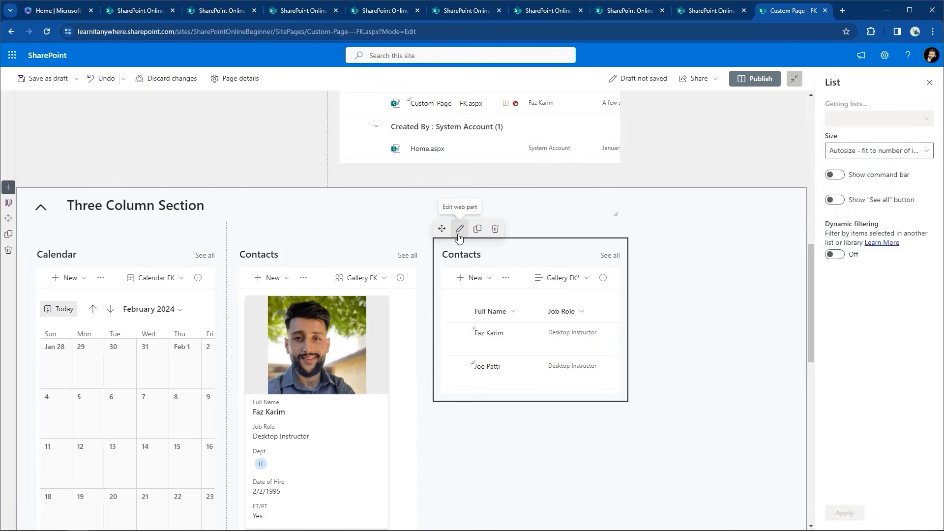
left_click(827, 154)
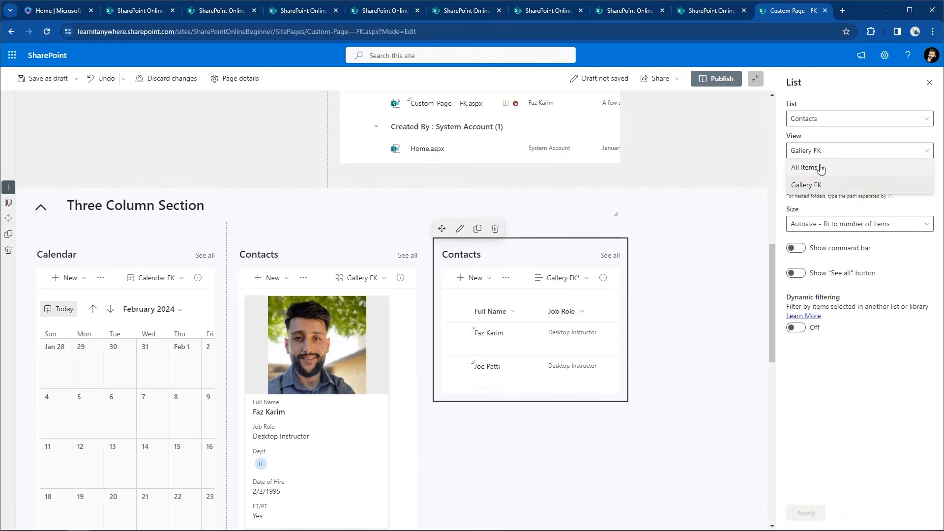
left_click(819, 167)
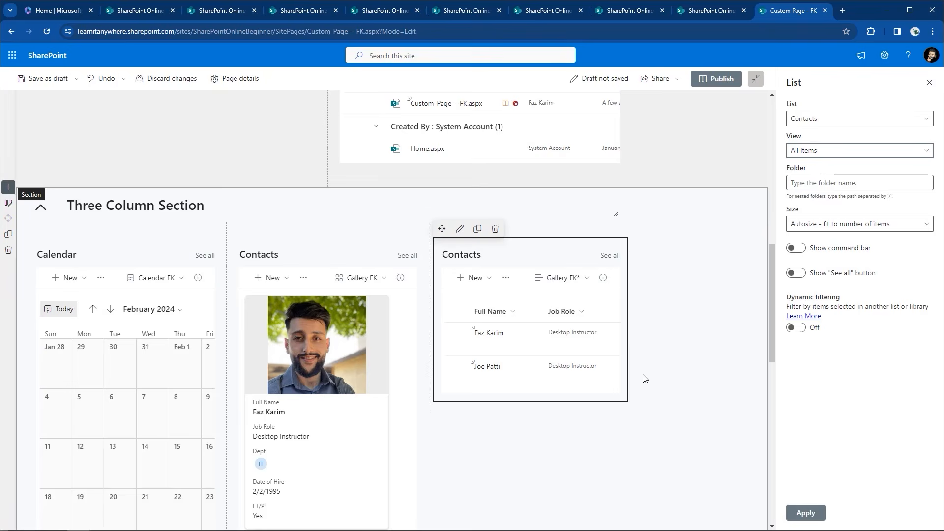
left_click(806, 513)
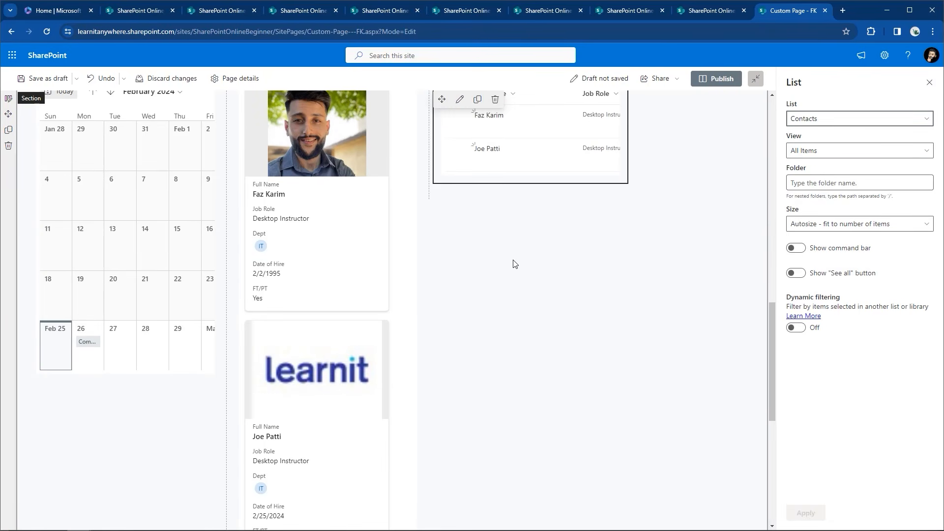
scroll(513, 264, "up", 7)
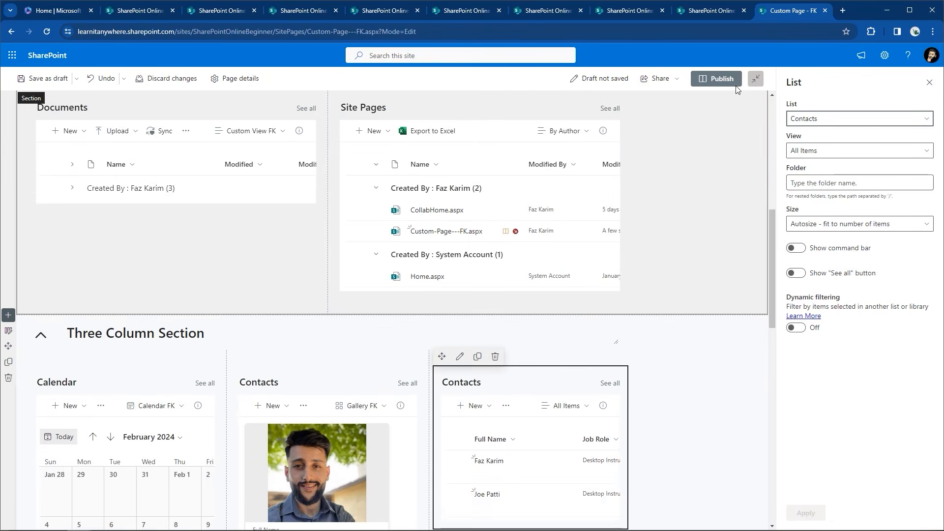
scroll(735, 88, "up", 8)
left_click(35, 84)
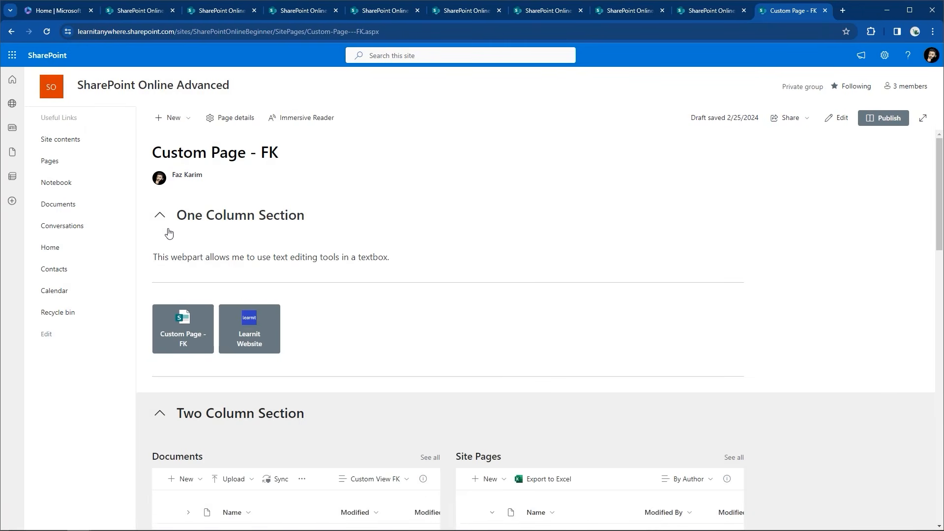
Collapse and re-expand the One, Two and Three Column Sections, finishing with all three collapsed
left_click(159, 218)
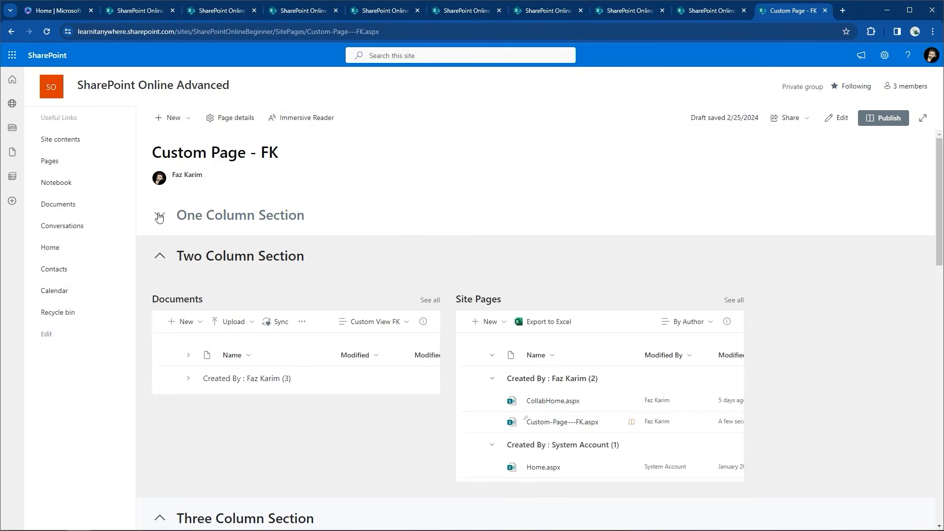
left_click(159, 257)
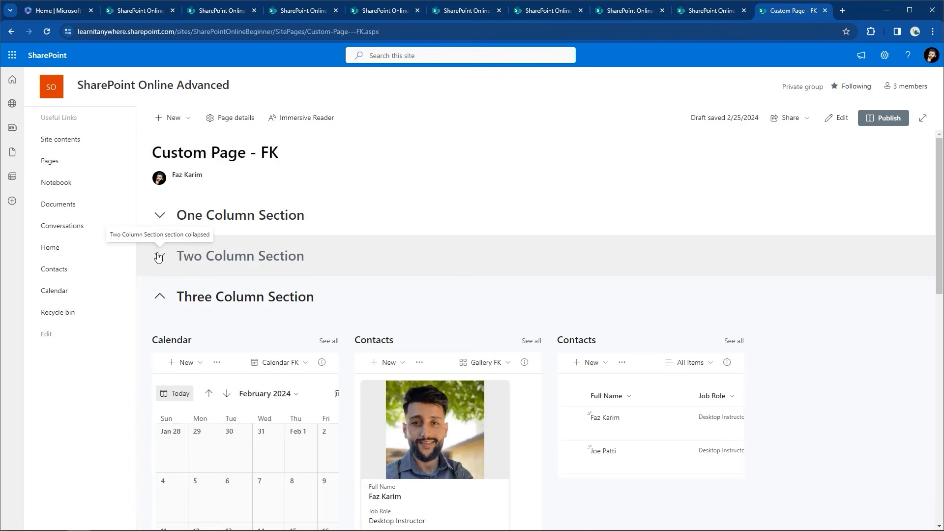
left_click(159, 297)
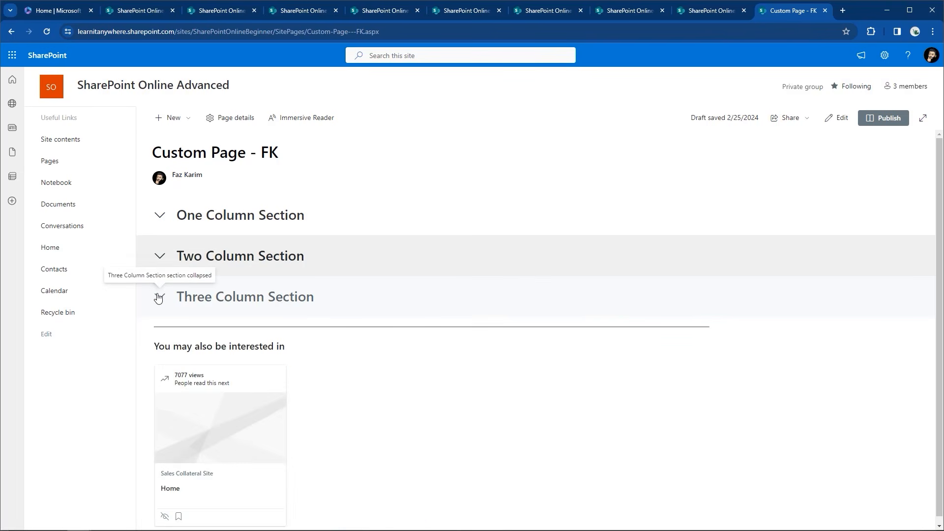
left_click(158, 297)
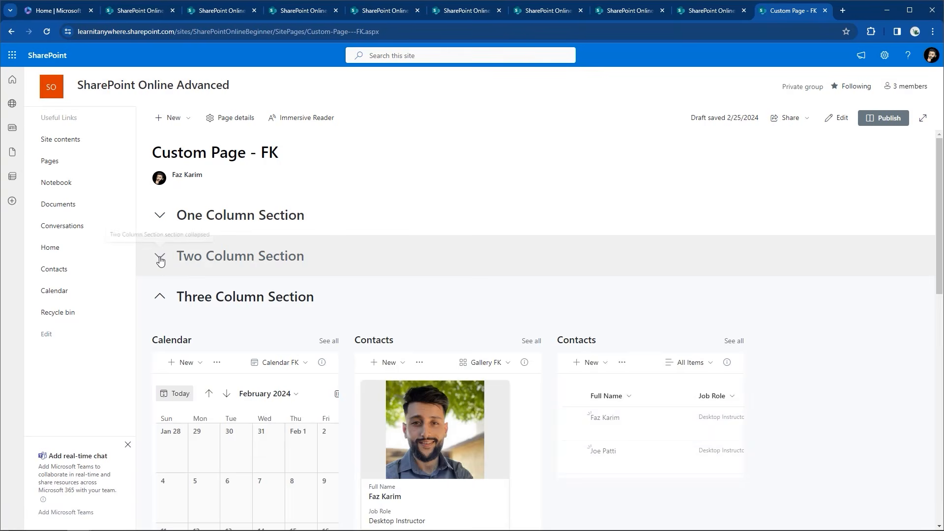
left_click(159, 257)
left_click(161, 217)
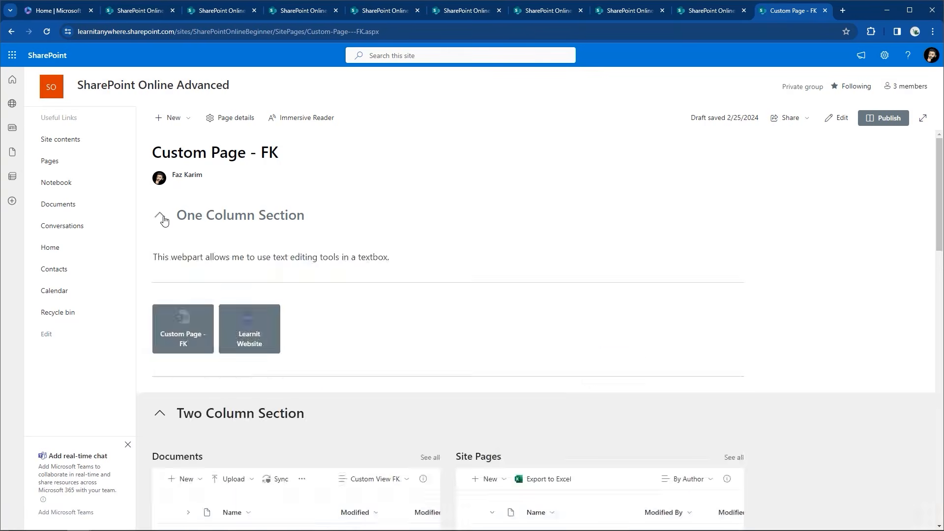
left_click(158, 217)
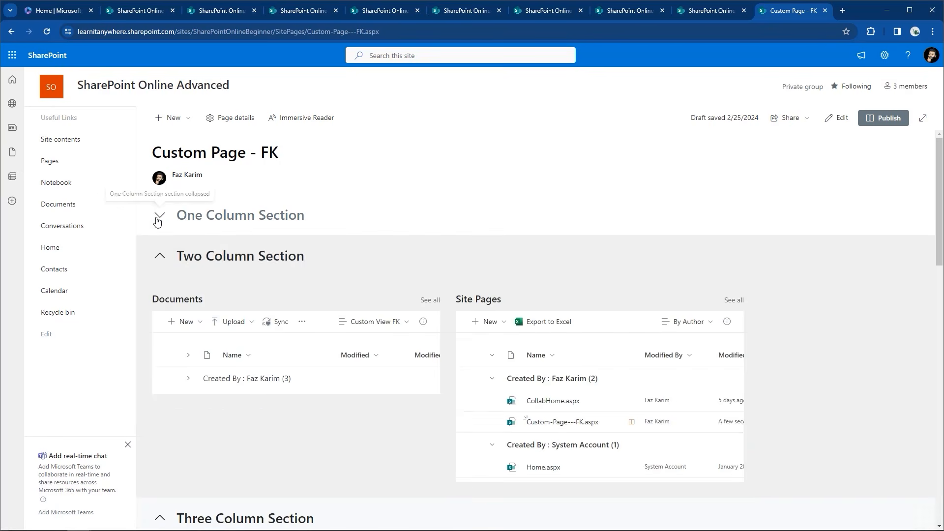
left_click(161, 257)
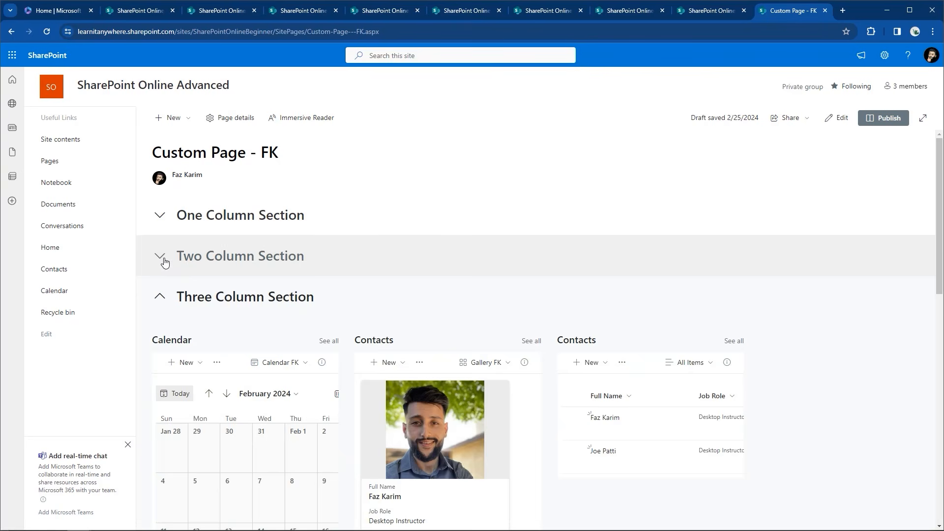
left_click(159, 295)
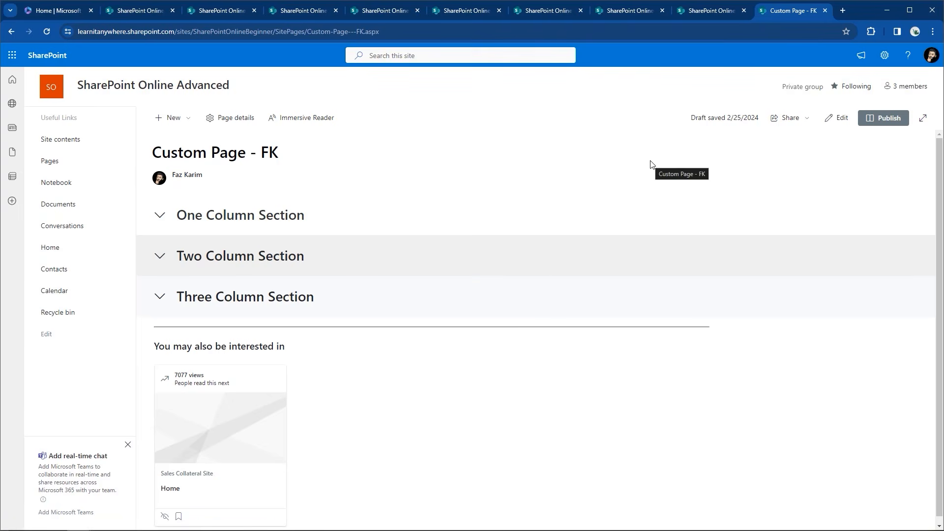
Publish Custom Page - FK with a site navigation link, then go to Site contents
left_click(869, 120)
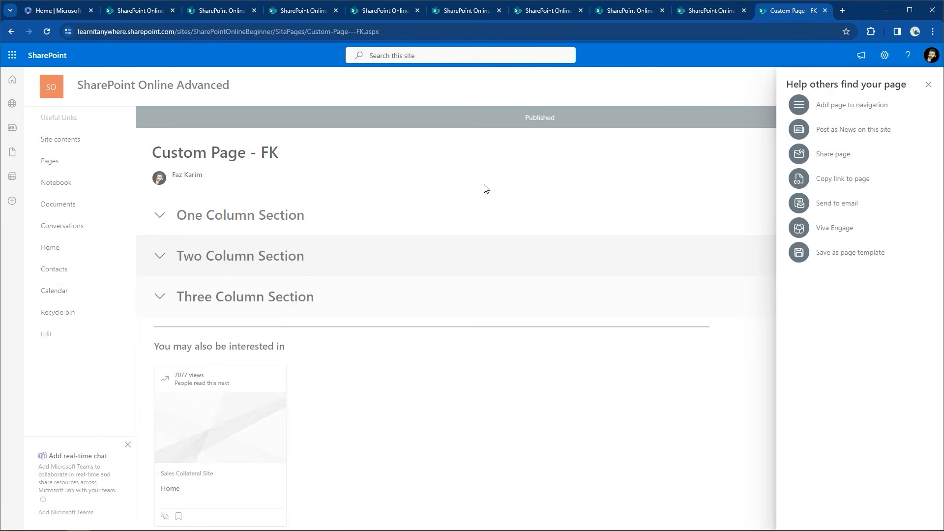
left_click(789, 107)
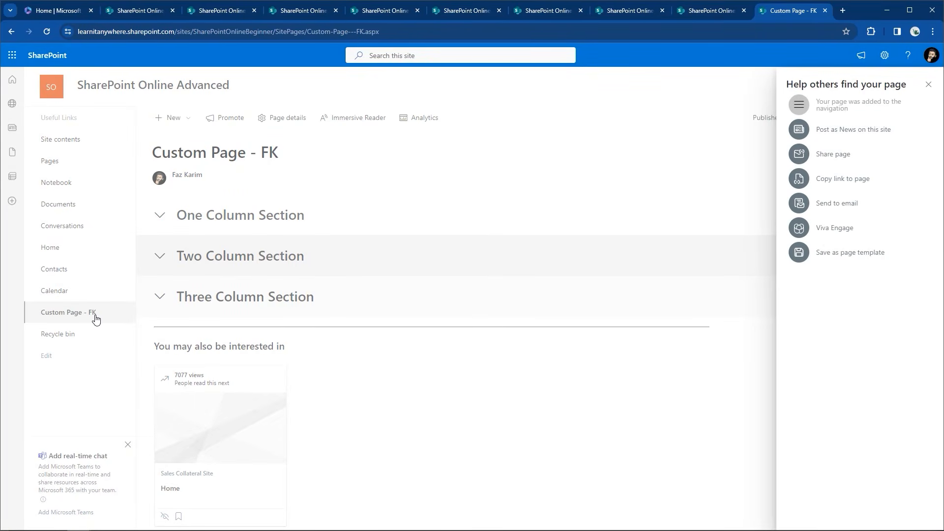
left_click(925, 82)
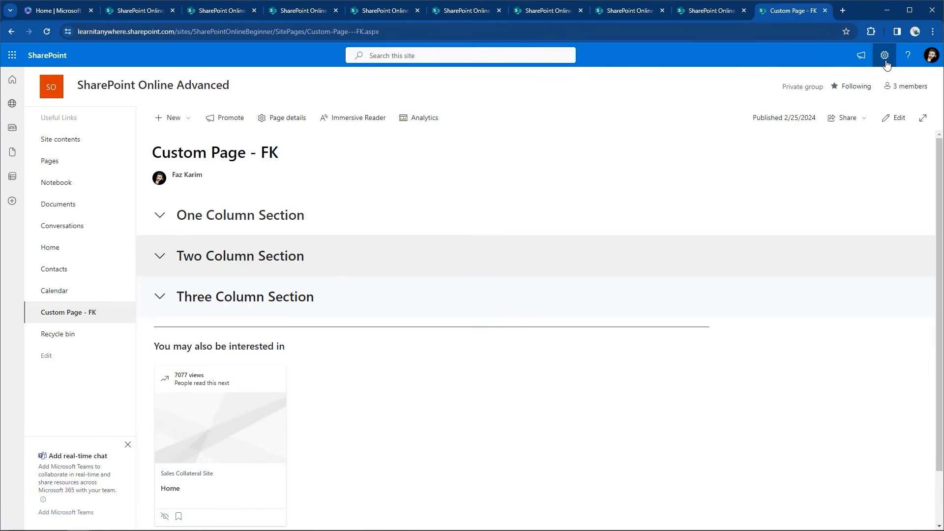
left_click(885, 55)
left_click(797, 146)
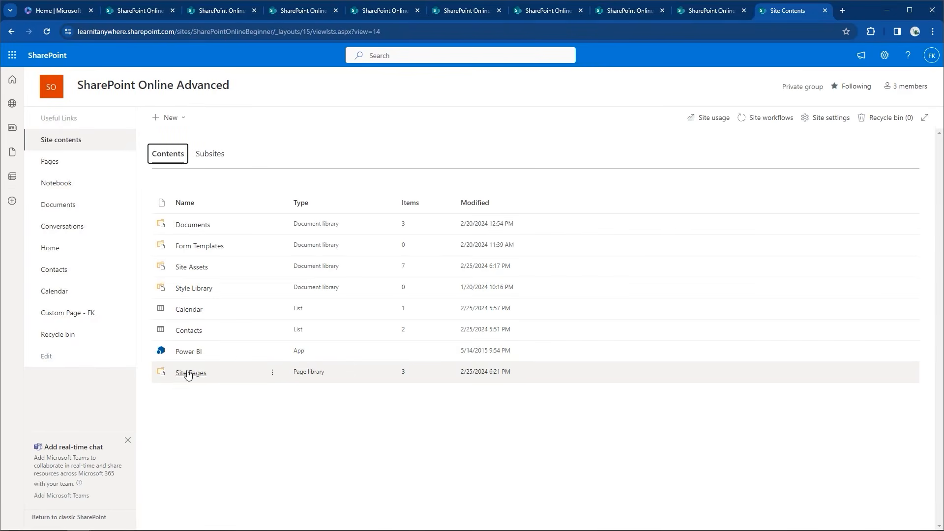
Make Custom-Page---FK.aspx the site homepage from the Site Pages library
left_click(190, 374)
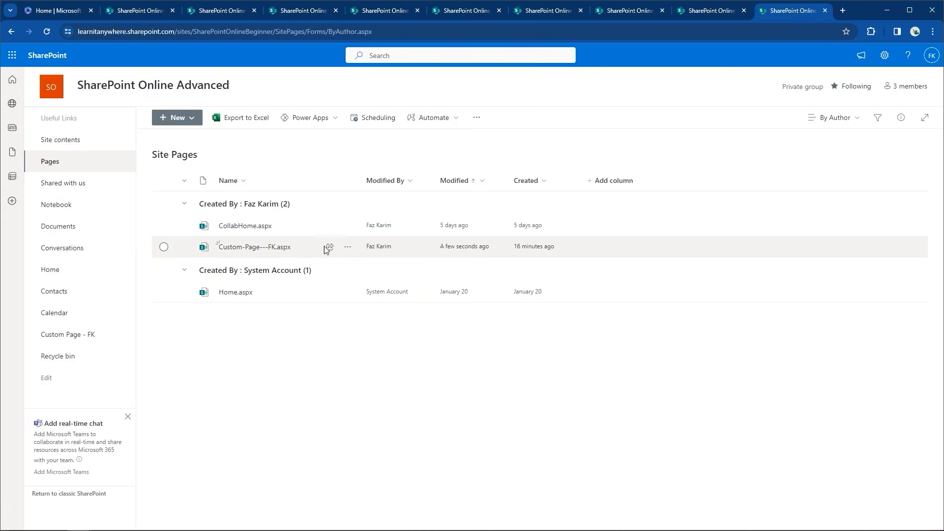
left_click(348, 247)
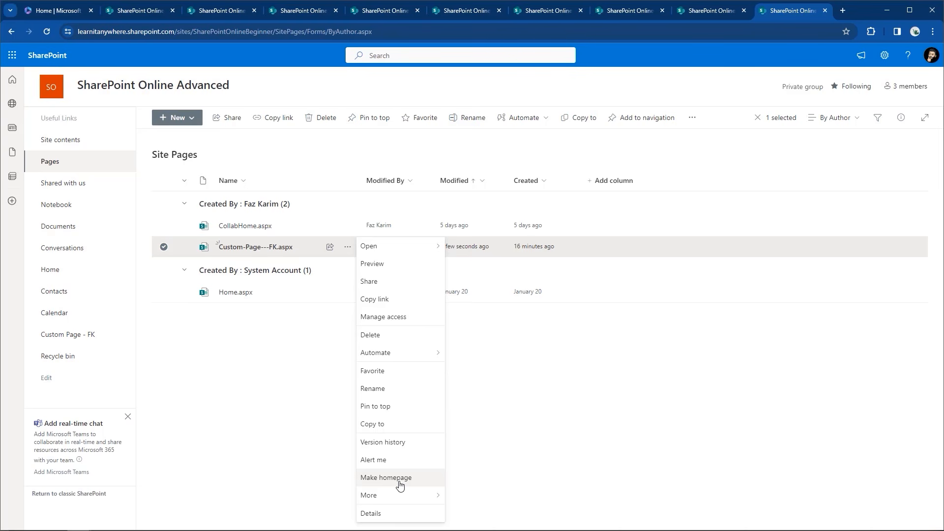
left_click(572, 392)
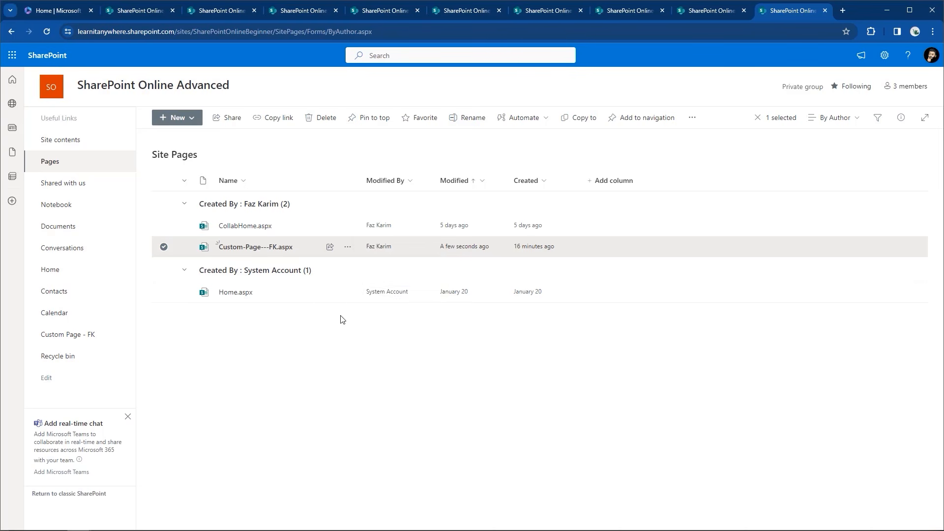
Open the Custom Page - FK page and scroll through its One, Two and Three Column Sections
left_click(274, 247)
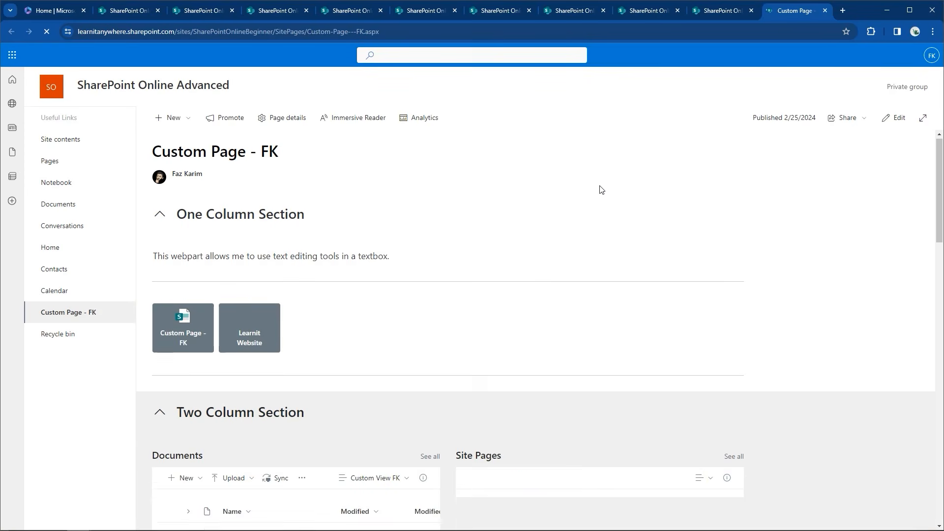
scroll(601, 190, "down", 5)
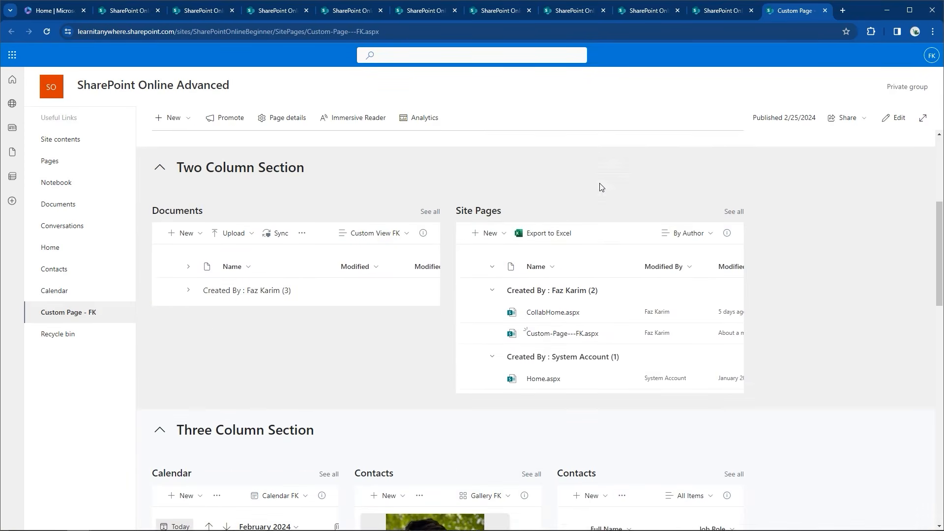
scroll(601, 187, "down", 5)
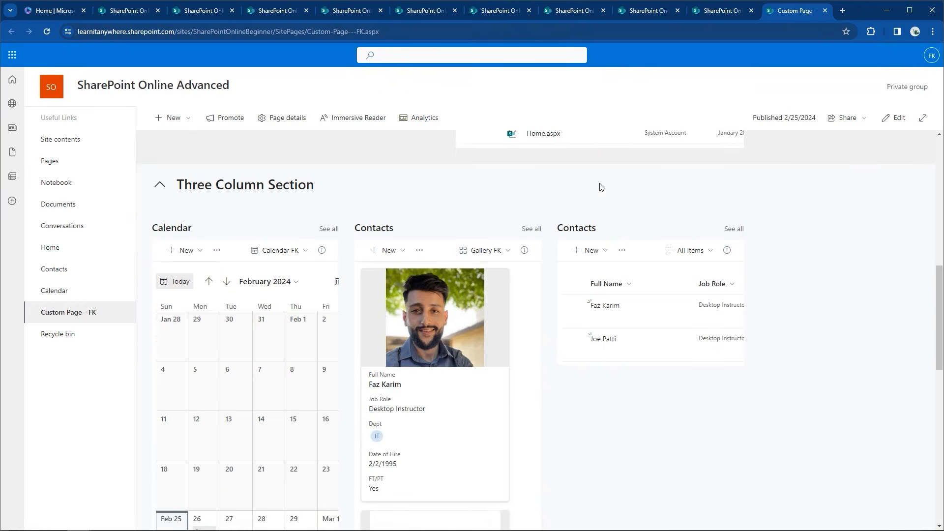
scroll(600, 187, "down", 2)
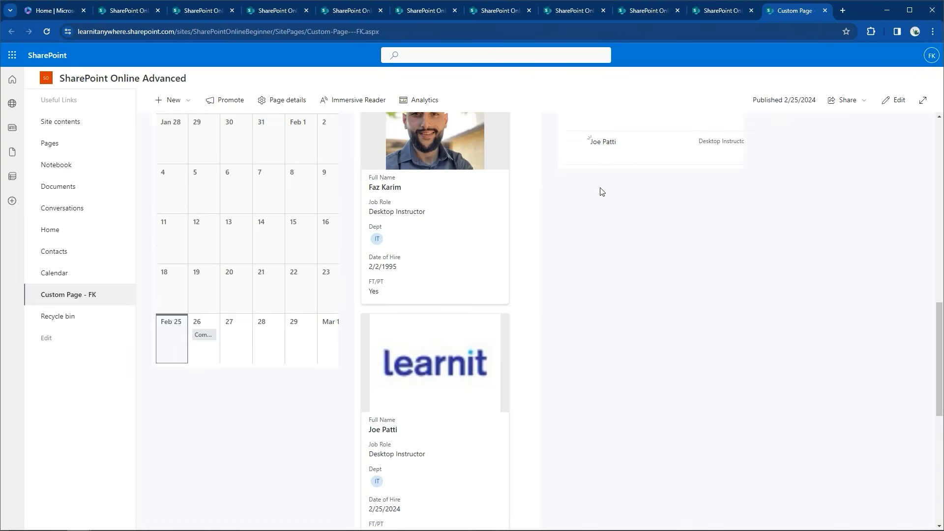
Scroll back through Custom Page - FK, then return to the site's Home page
scroll(601, 190, "up", 4)
scroll(601, 191, "up", 6)
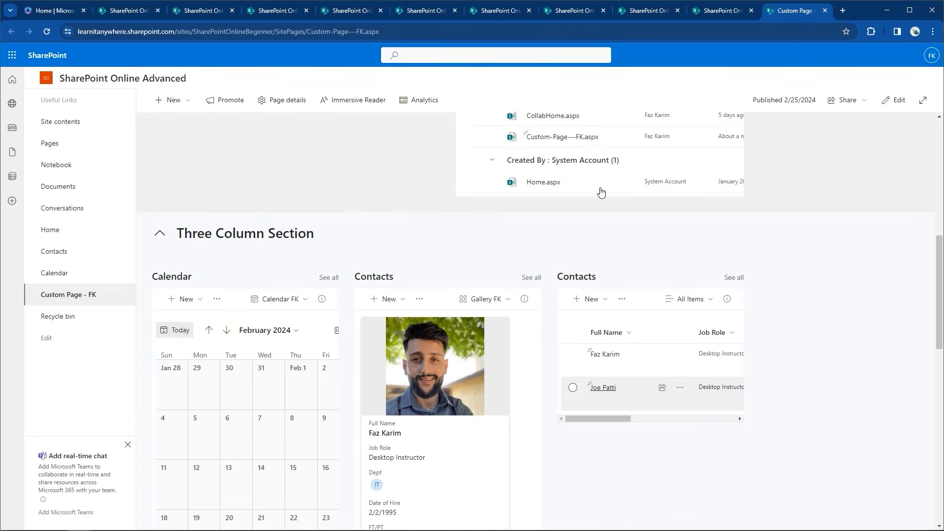
scroll(601, 192, "up", 4)
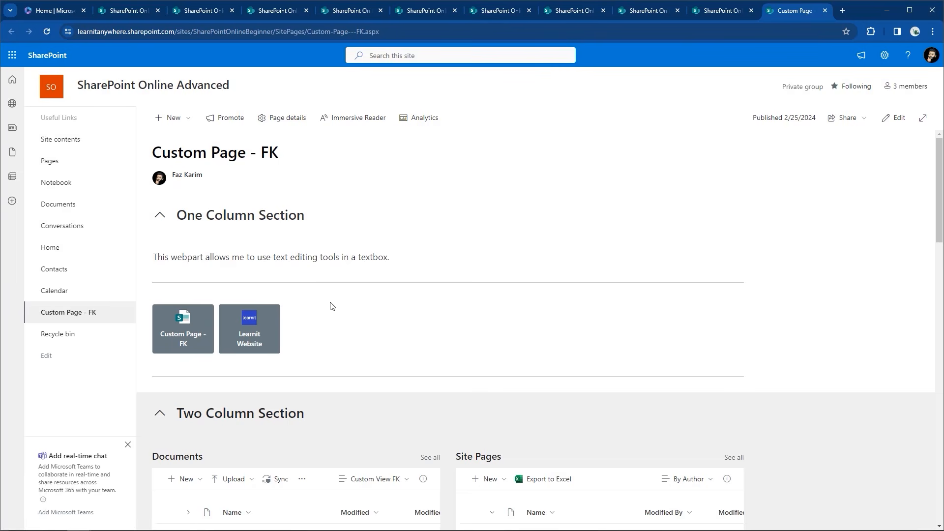
scroll(320, 361, "down", 1)
scroll(367, 491, "down", 3)
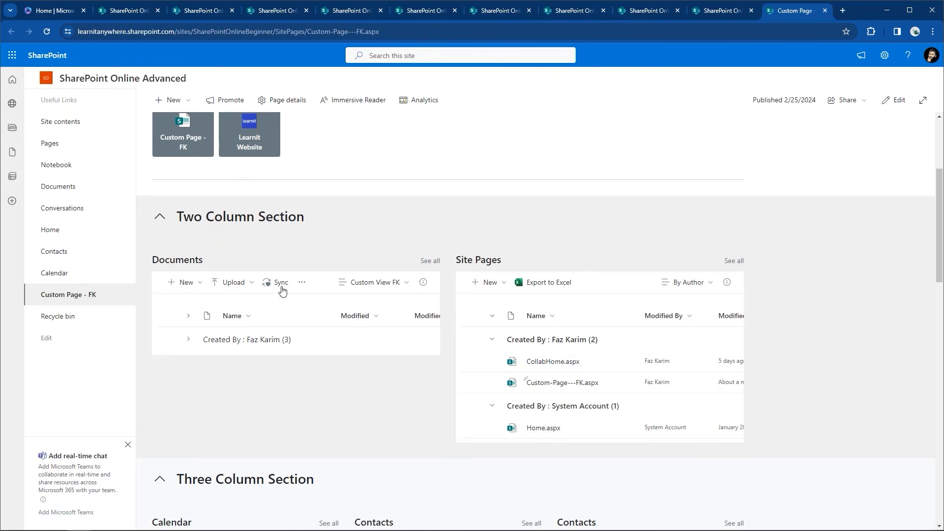
left_click(53, 231)
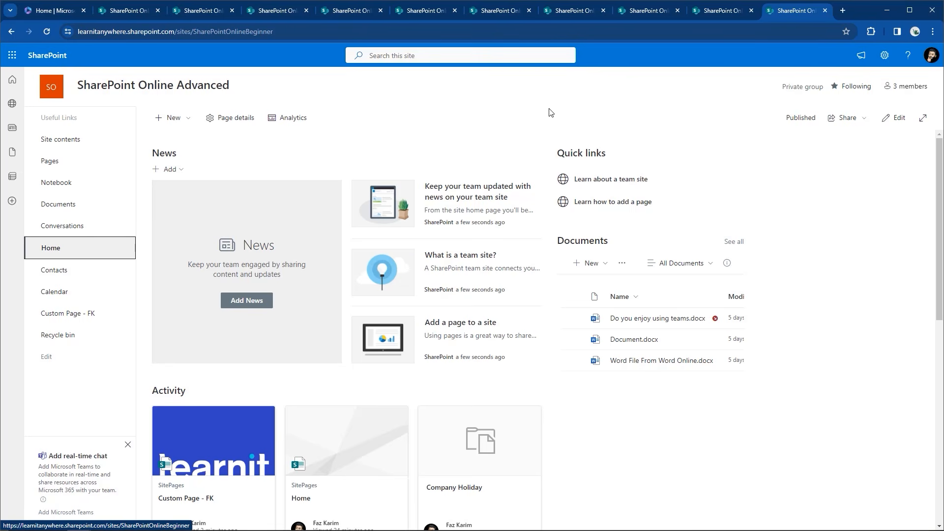
Open Site permissions from Settings and review the owners, members and visitors group details
left_click(885, 56)
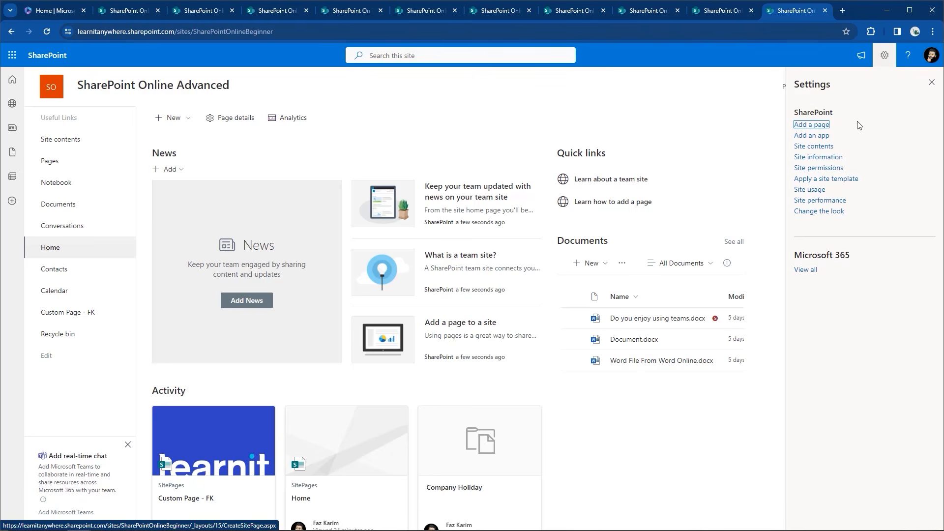
left_click(829, 168)
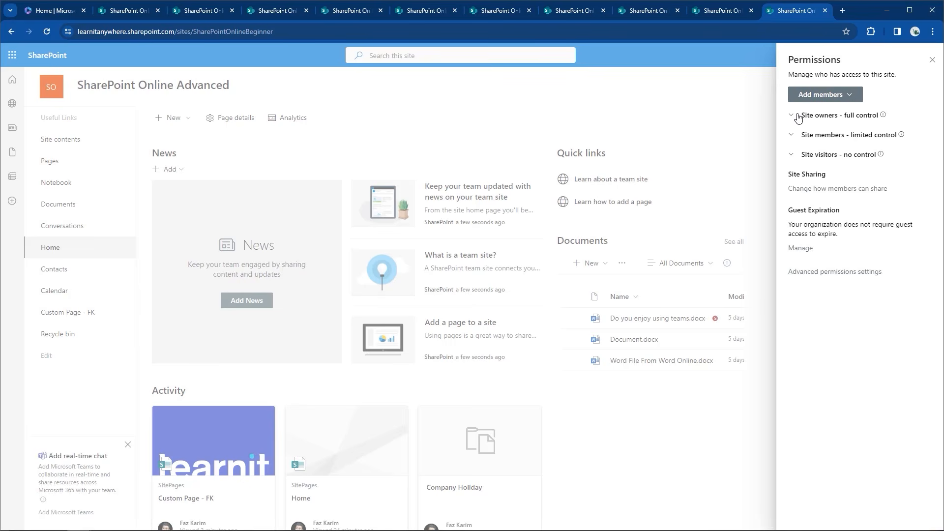
mouse_move(884, 115)
mouse_move(903, 135)
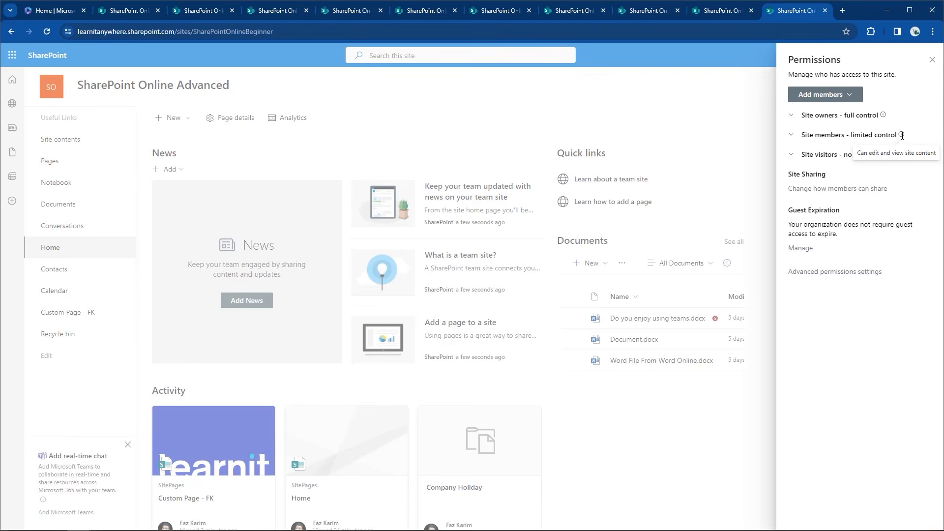
mouse_move(882, 154)
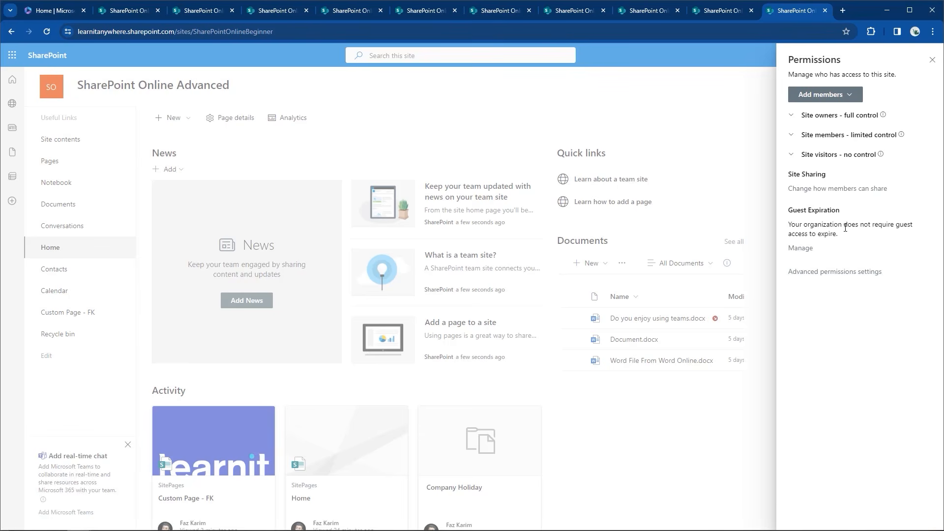
Open Advanced permissions settings to see Members with Edit, Owners with Full Control and Visitors with Read
left_click(826, 278)
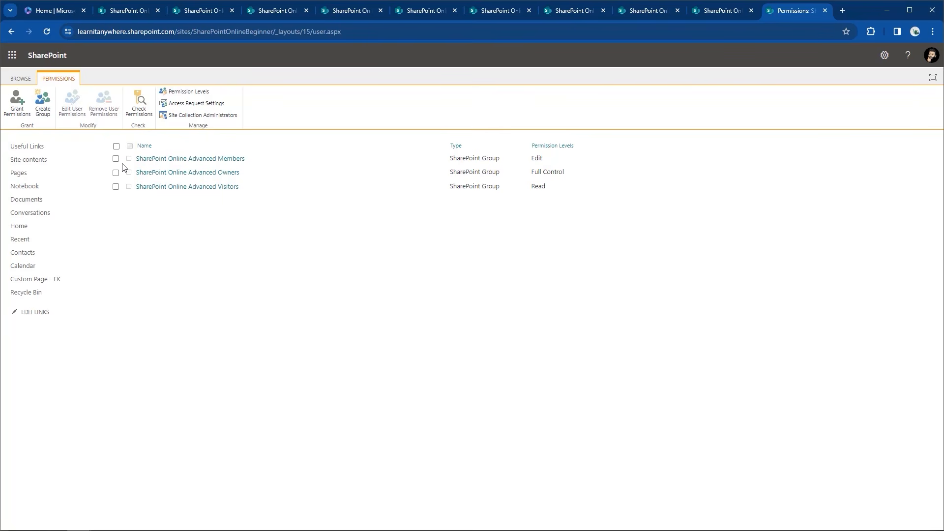
Create a SharePoint group named 'Custom Group FK' with the Design permission level
left_click(48, 114)
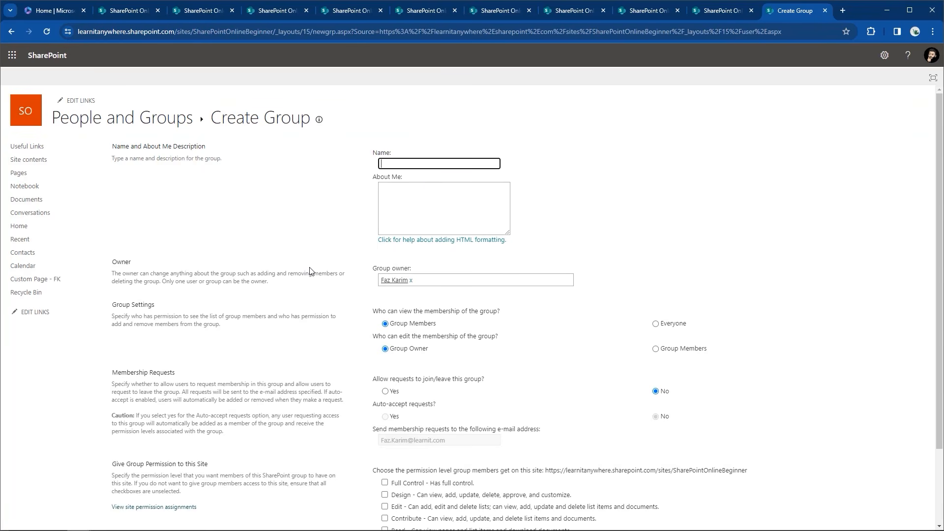
type("Custom Group FK")
scroll(310, 266, "down", 1)
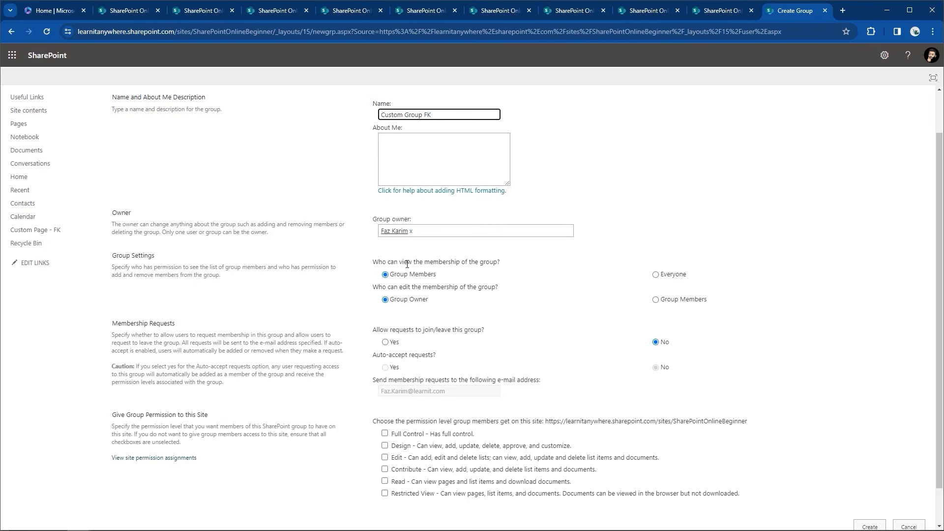
scroll(408, 264, "down", 1)
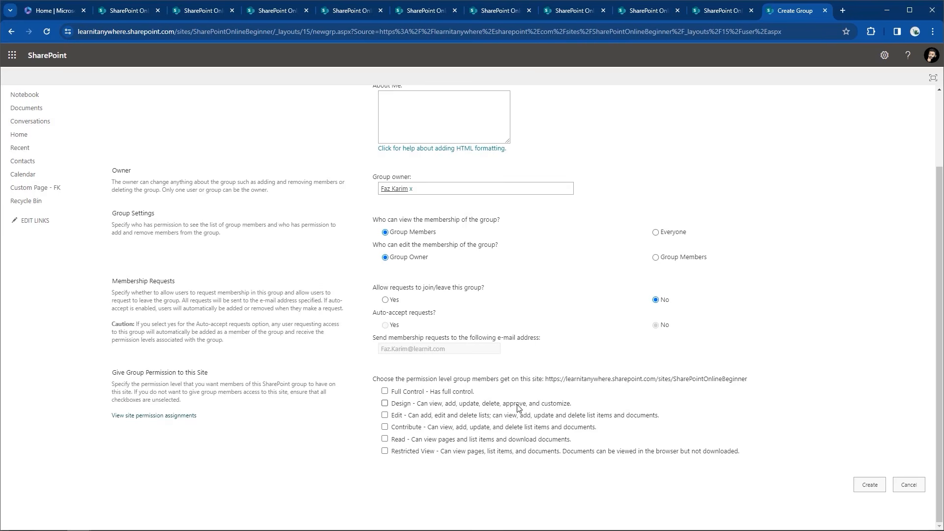
left_click(385, 404)
left_click(868, 486)
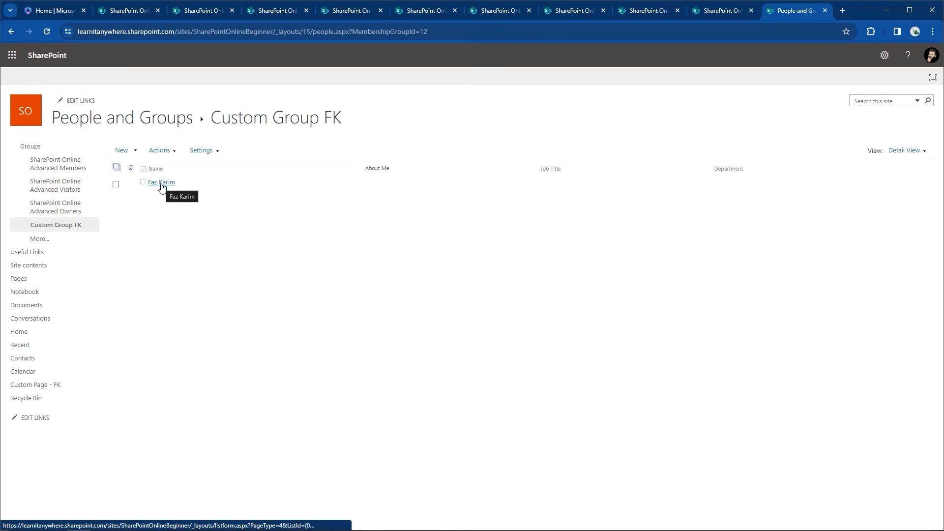
Recheck Advanced permissions to confirm Custom Group FK has Design, then open the Documents library
left_click(33, 148)
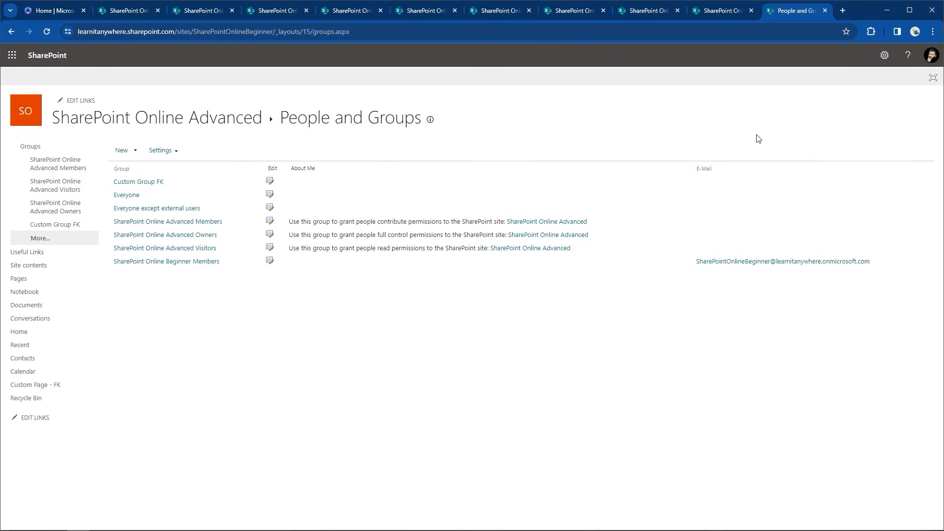
left_click(885, 55)
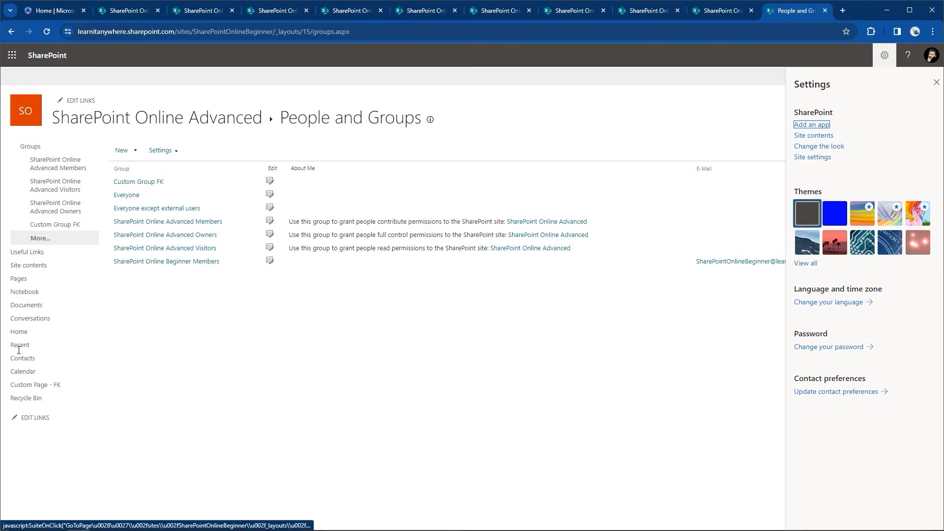
left_click(21, 335)
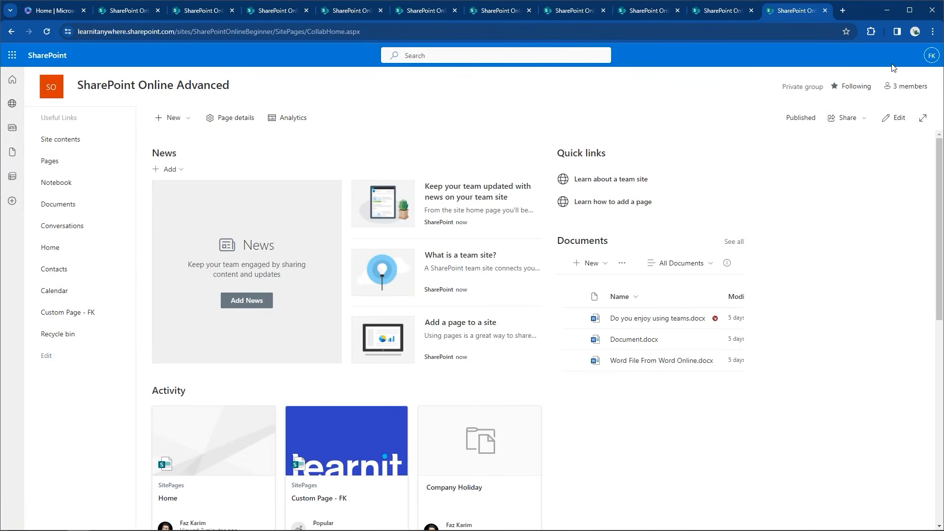
left_click(886, 57)
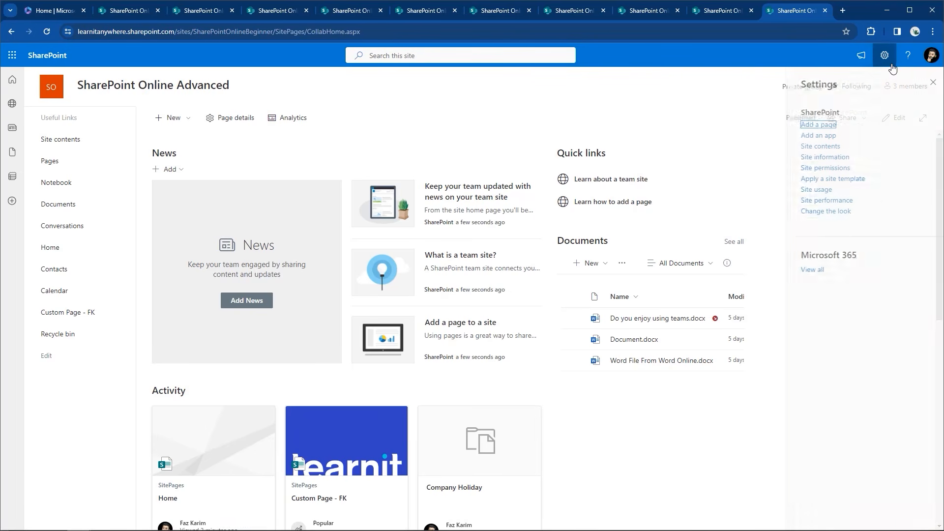
left_click(810, 168)
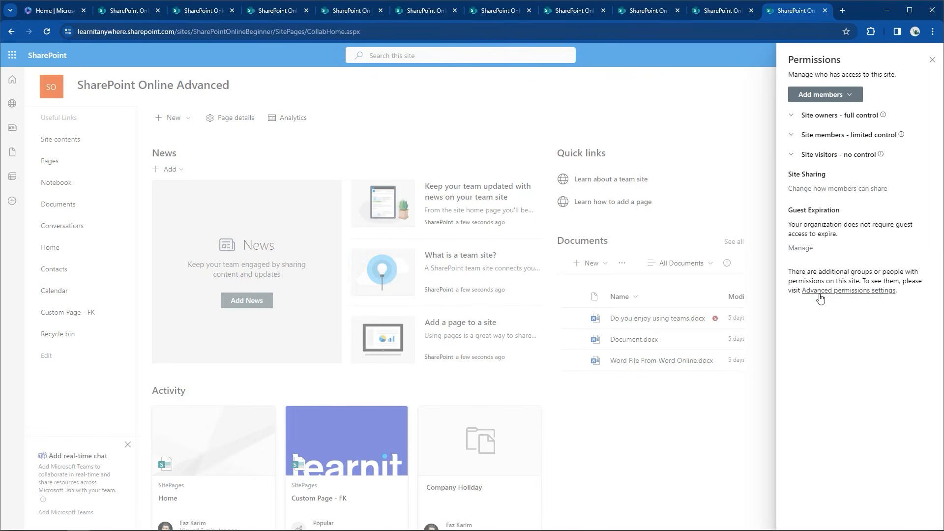
left_click(836, 291)
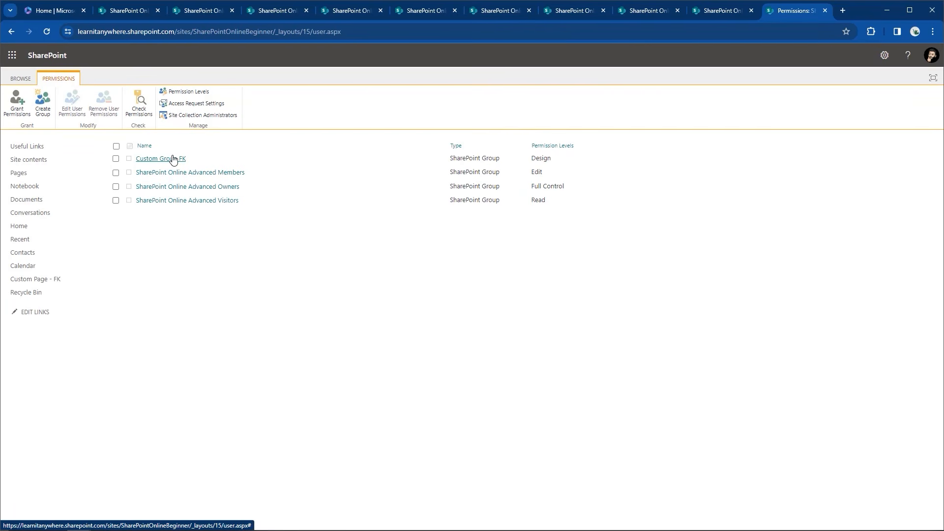
left_click(34, 205)
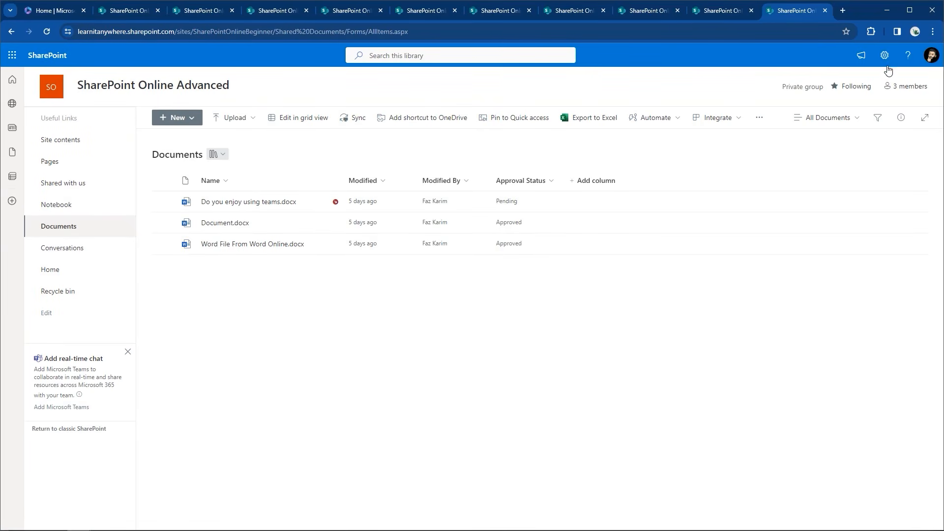
In the Documents library's permission settings, stop inheriting site permissions so it has unique permissions
left_click(885, 55)
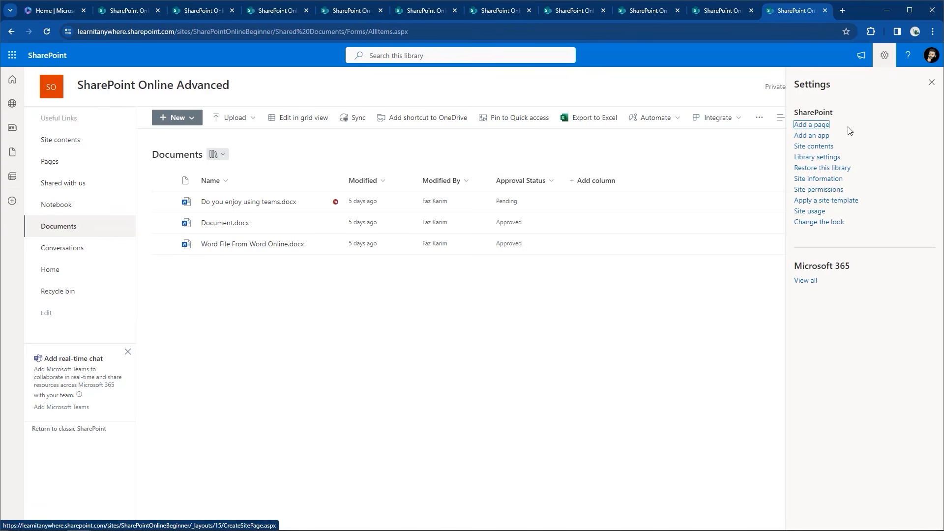
left_click(817, 158)
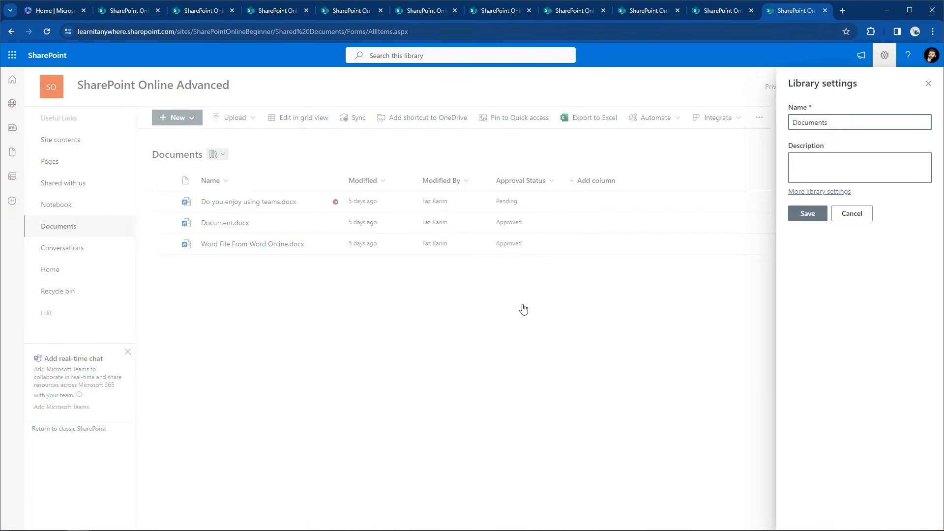
left_click(821, 192)
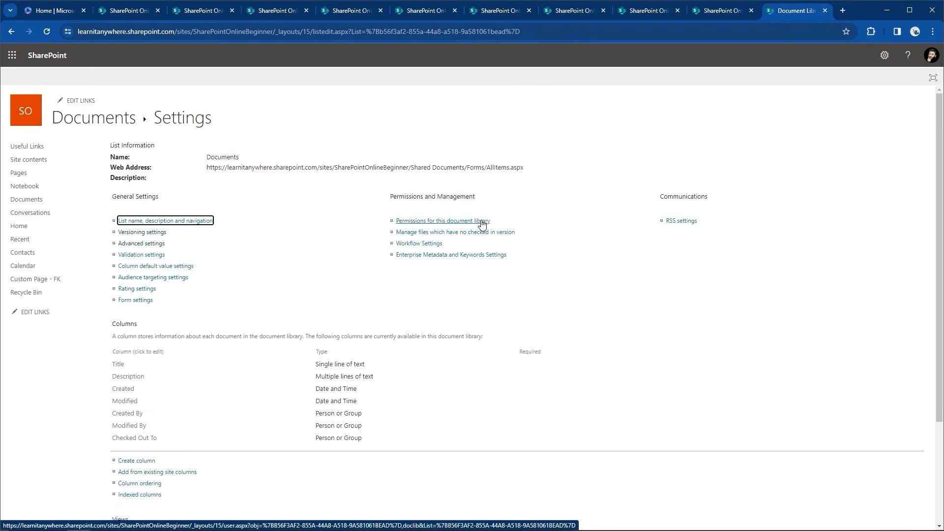
left_click(482, 223)
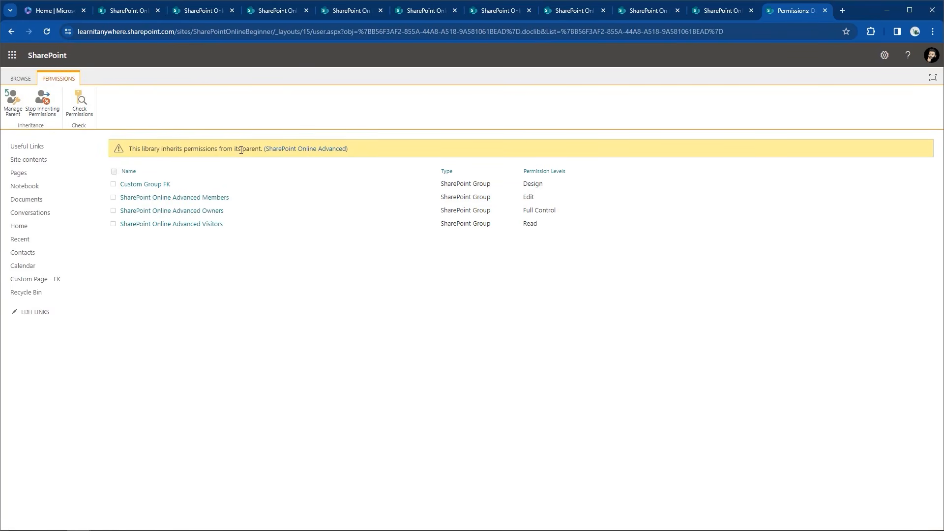
left_click_drag(261, 150, 136, 149)
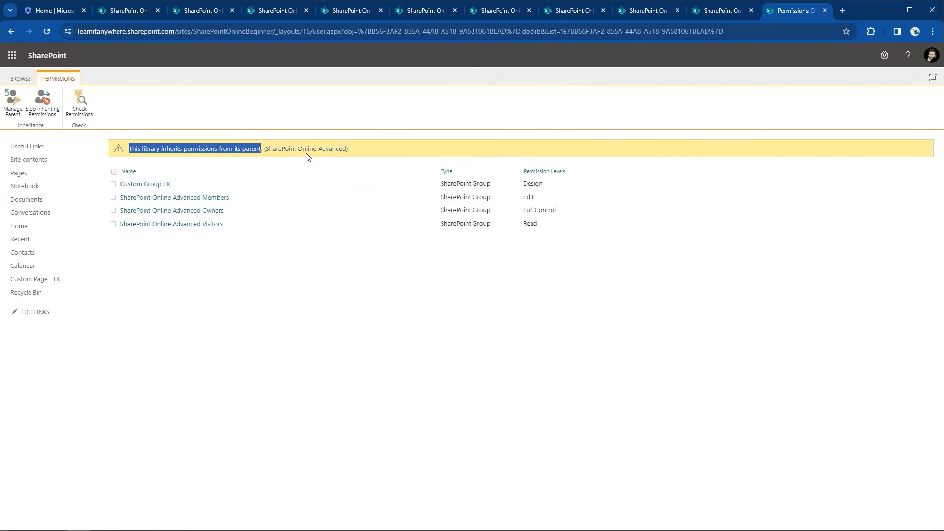
left_click(43, 101)
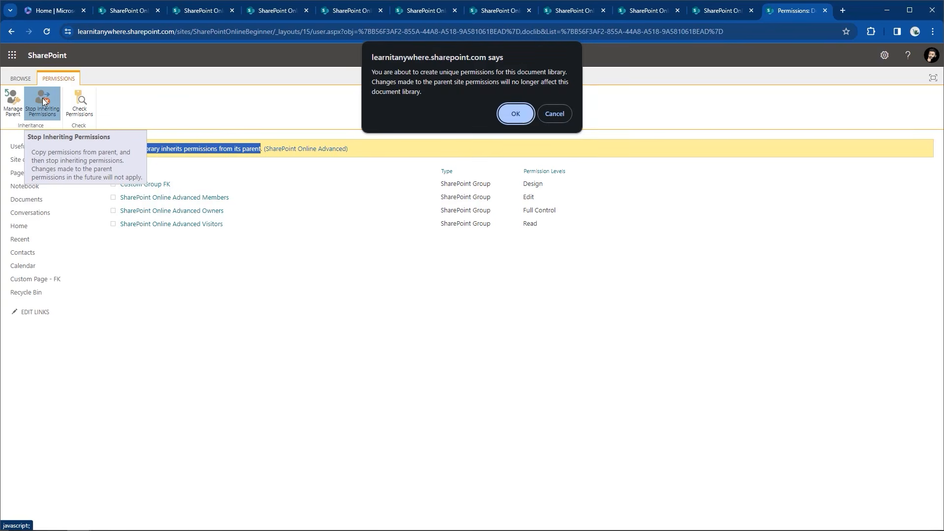
left_click(515, 114)
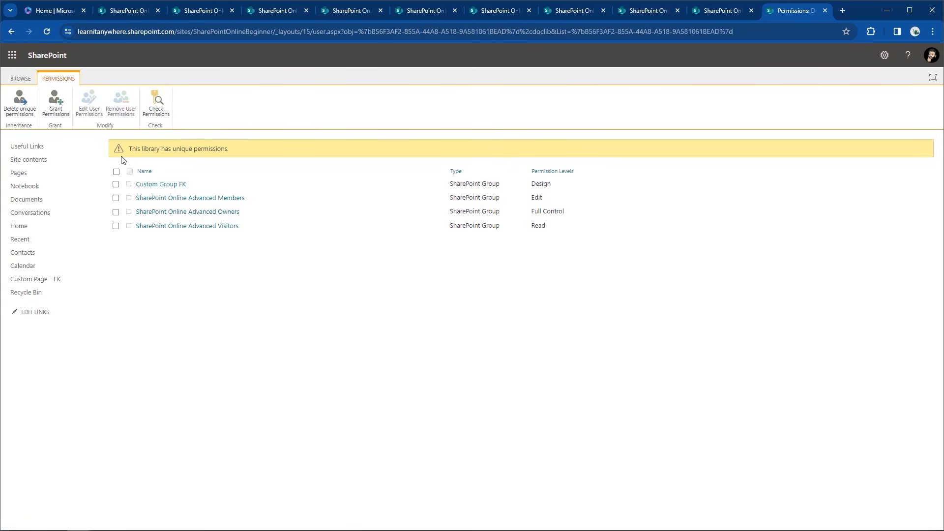
Delete the Documents library's unique permissions so it inherits from the site, then return Home
left_click(22, 100)
left_click(514, 105)
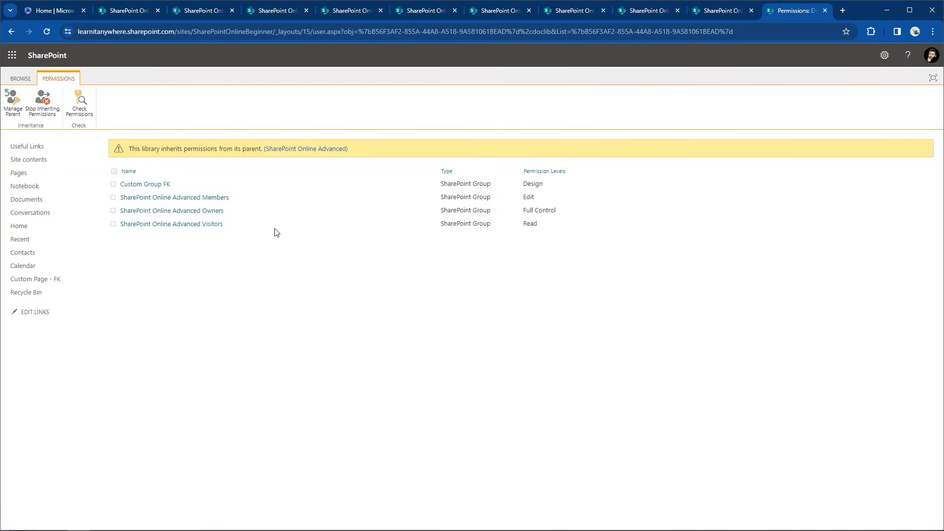
left_click(24, 227)
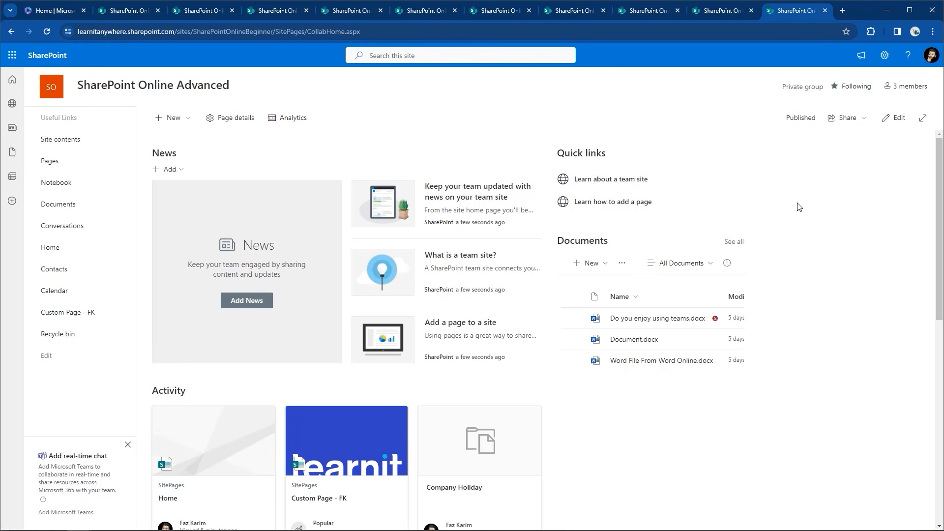
Reopen the site's Advanced permissions settings page
left_click(885, 55)
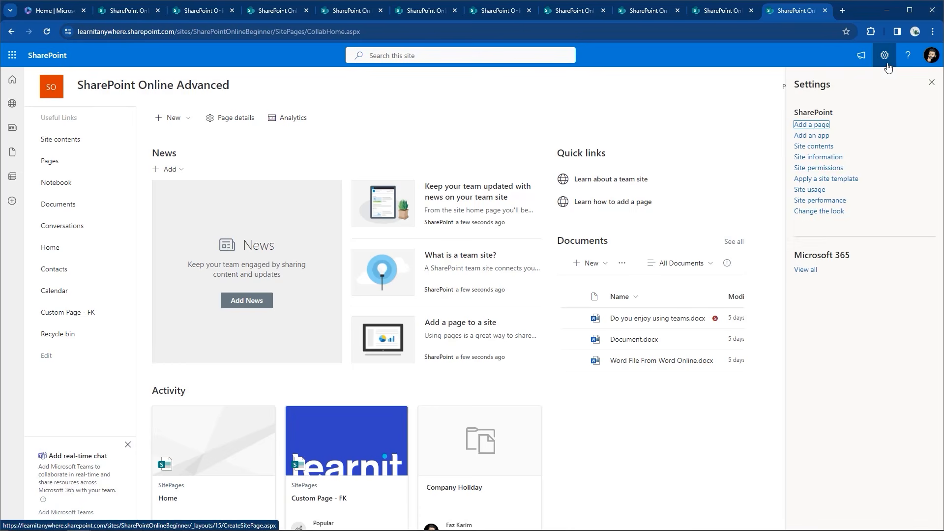
left_click(817, 168)
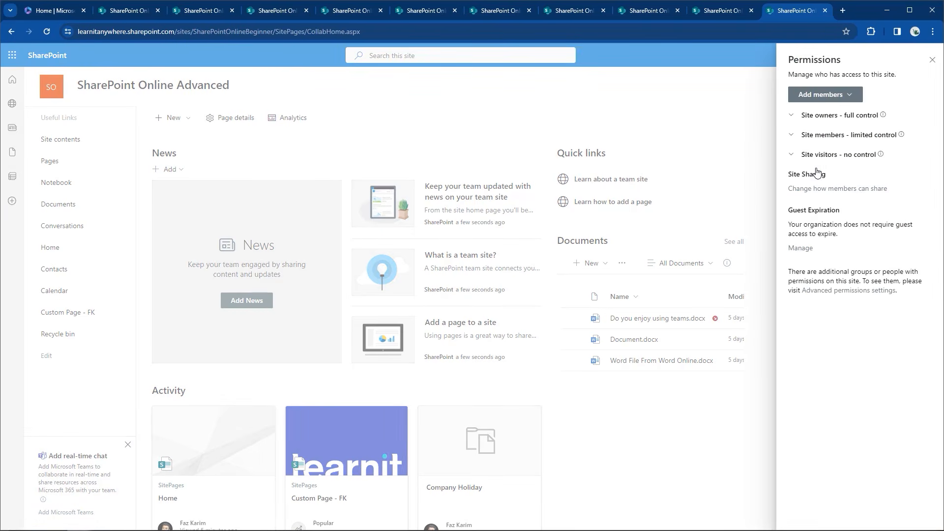
left_click(843, 292)
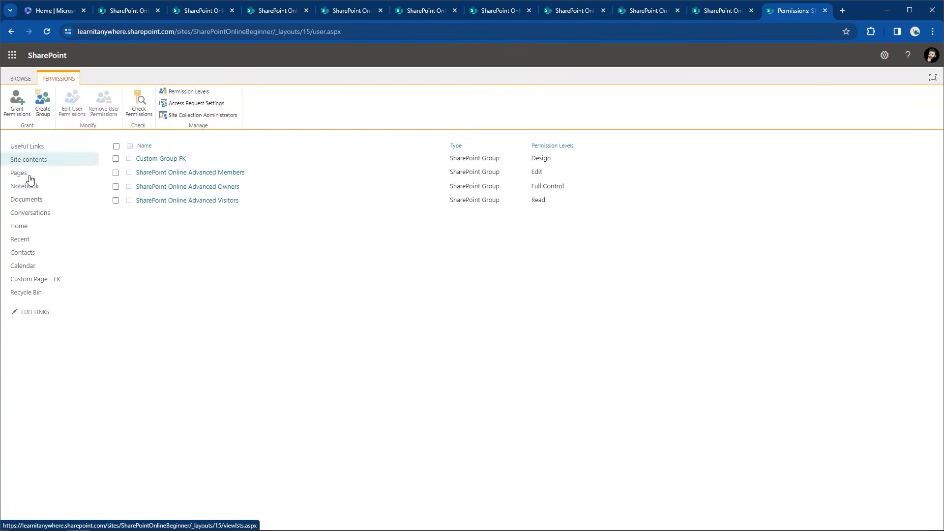
Confirm the Documents library inherits permissions from the site, then switch to PowerPoint
left_click(25, 199)
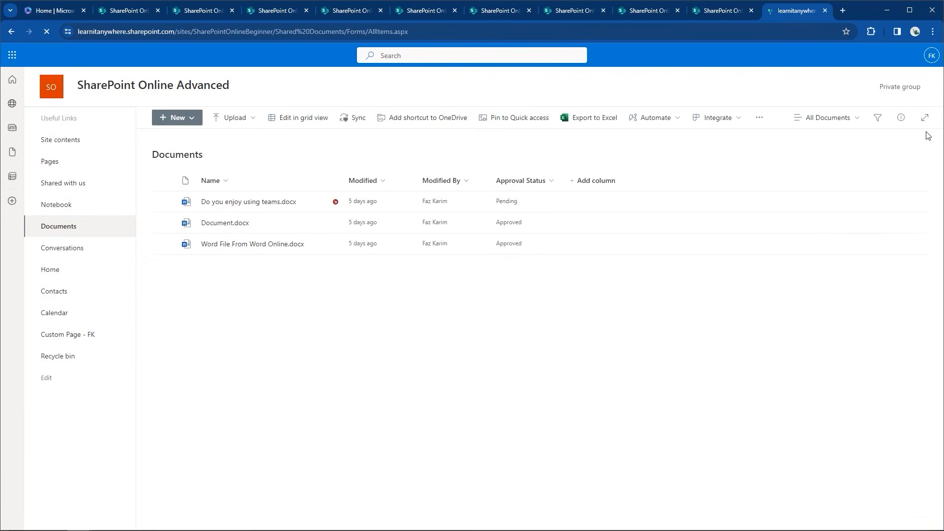
left_click(885, 59)
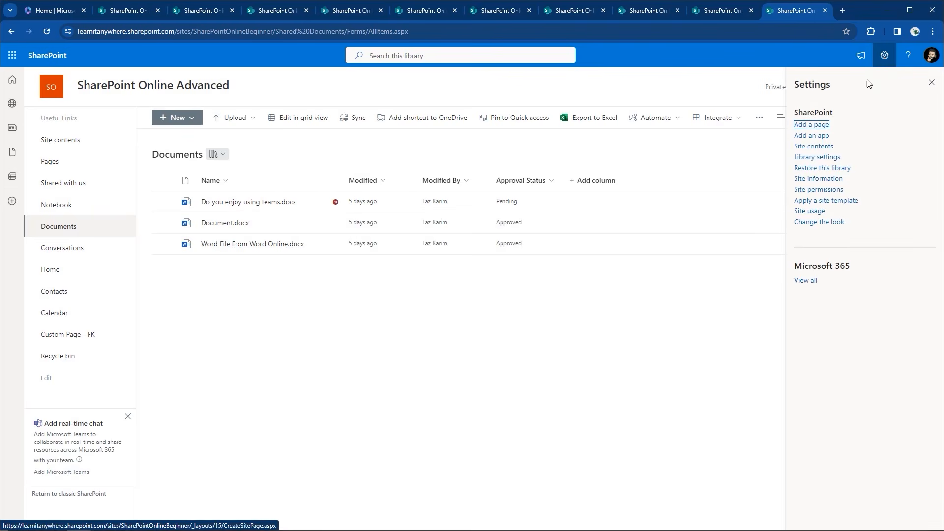
left_click(817, 158)
left_click(802, 192)
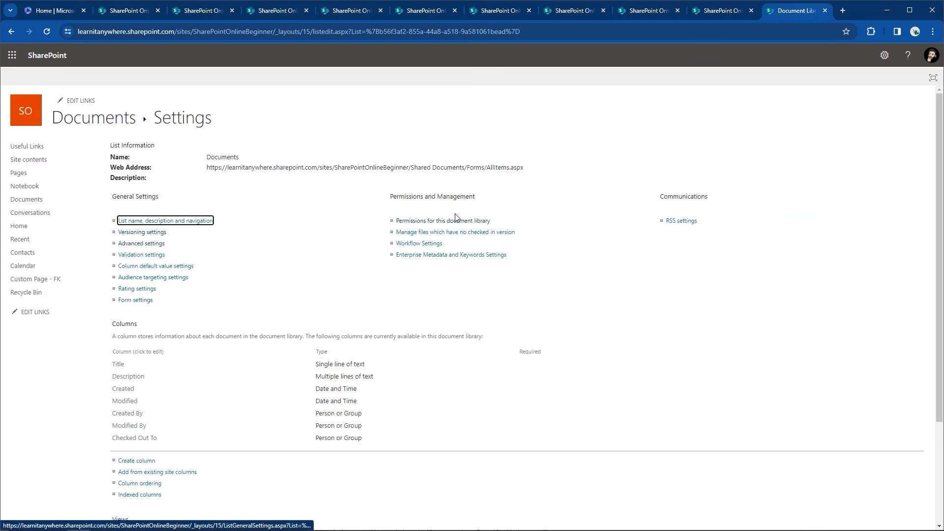
left_click(451, 226)
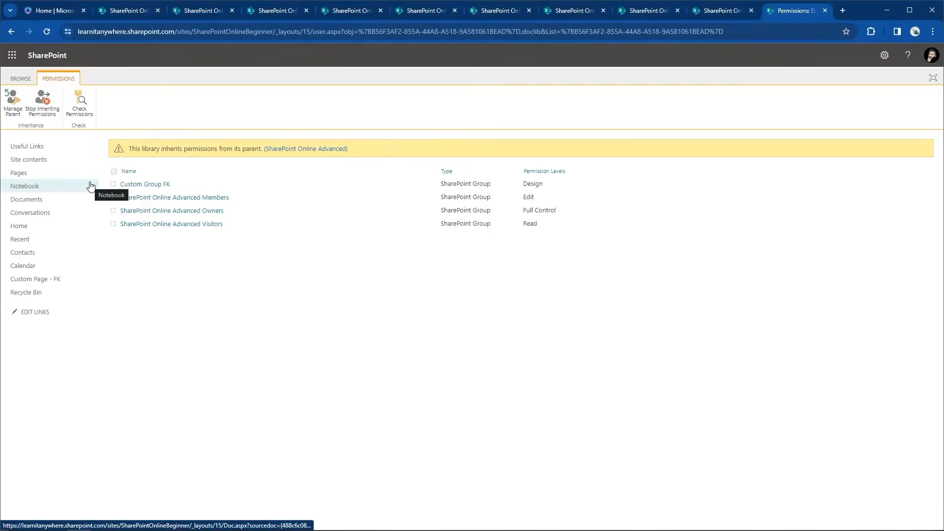
key("alt+Tab")
key("alt+Tab")
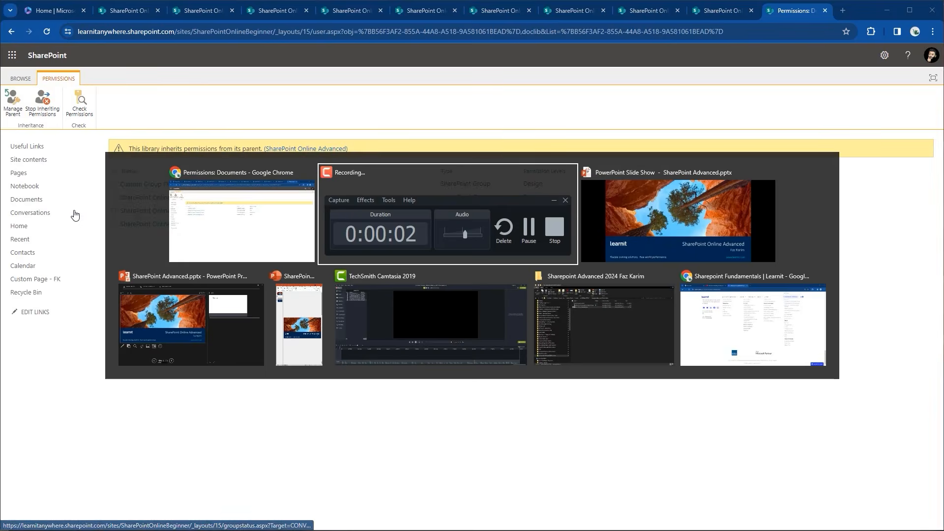